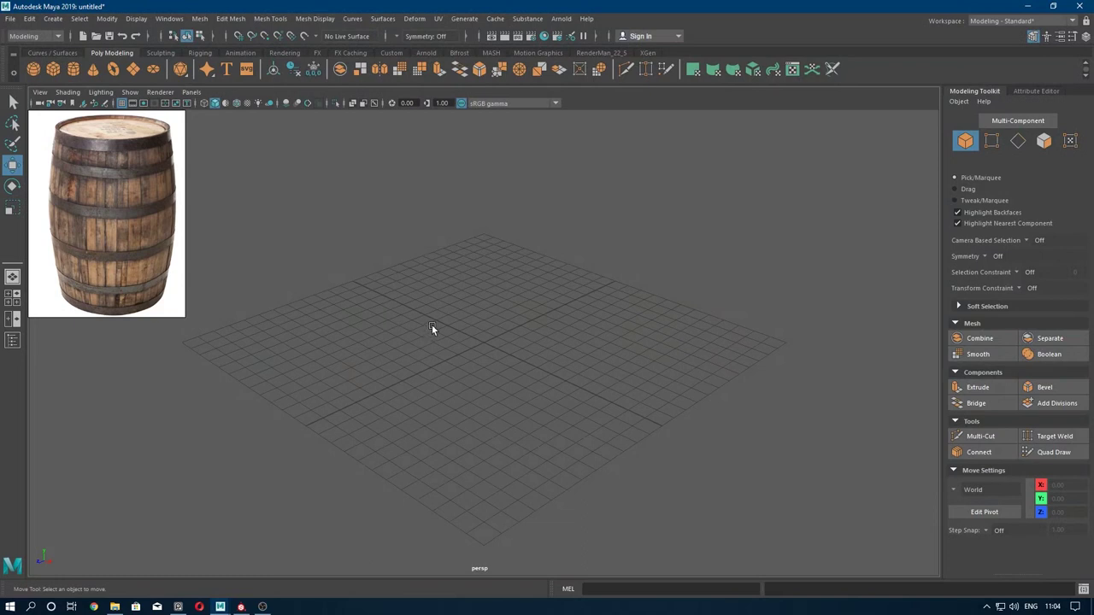
- Create a polygon cylinder and set its radius to 2
right_click_drag(475, 274, 415, 276, "shift")
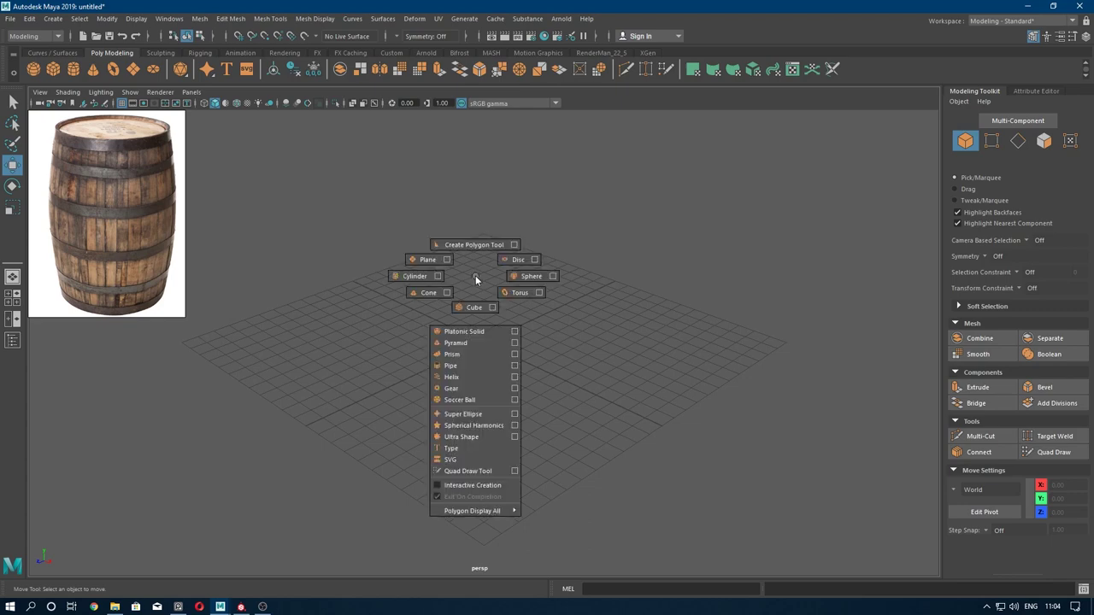
scroll(579, 469, "up", 3)
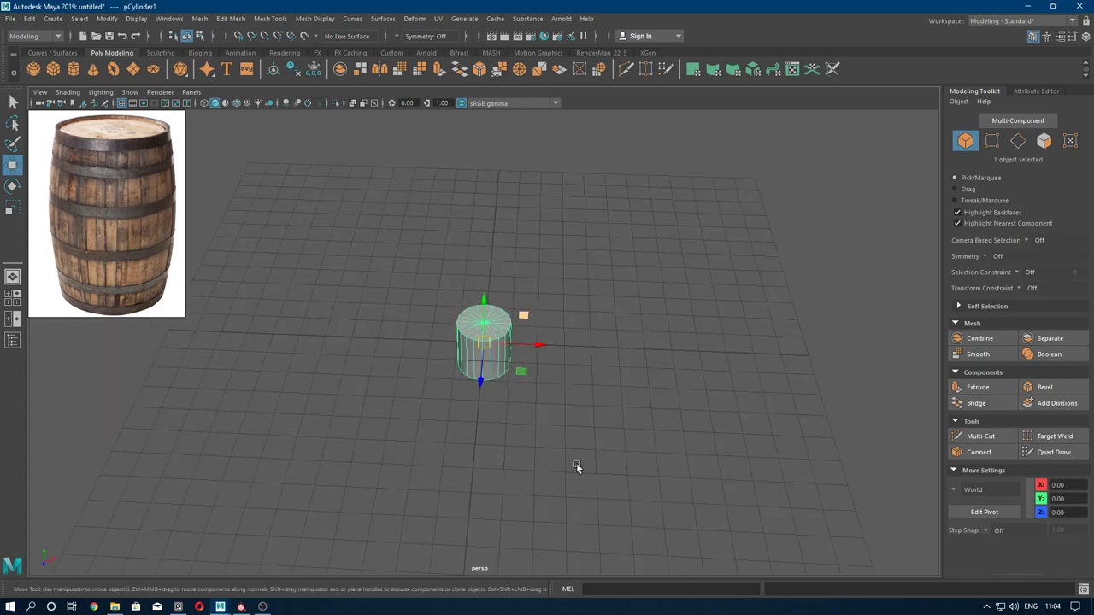
scroll(527, 528, "up", 3)
key("t")
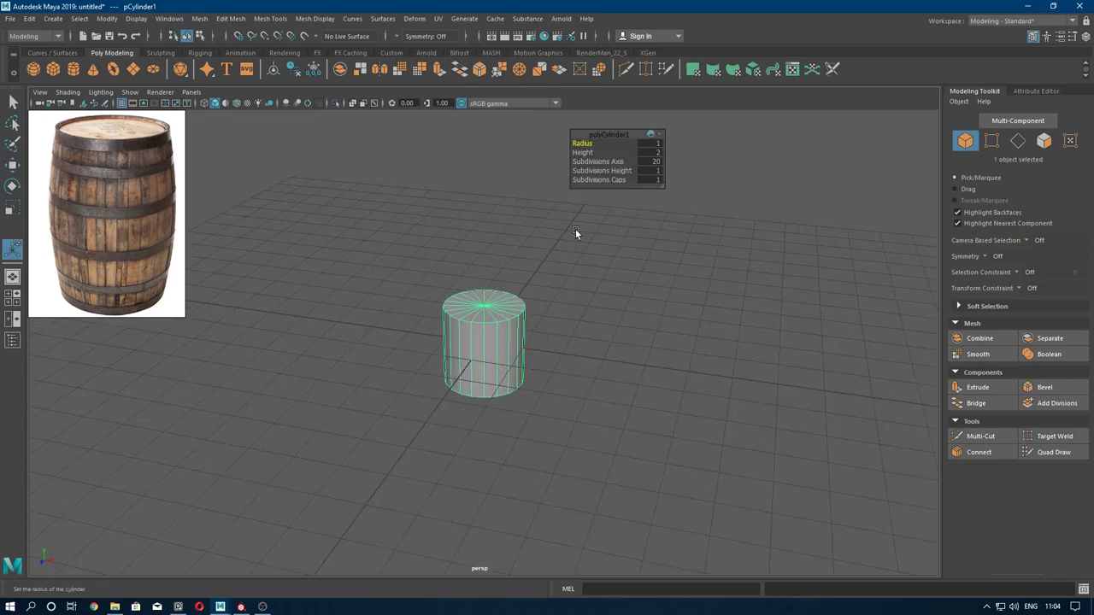
left_click_drag(578, 234, 537, 285, "alt")
middle_click_drag(581, 143, 583, 143)
left_click(647, 143)
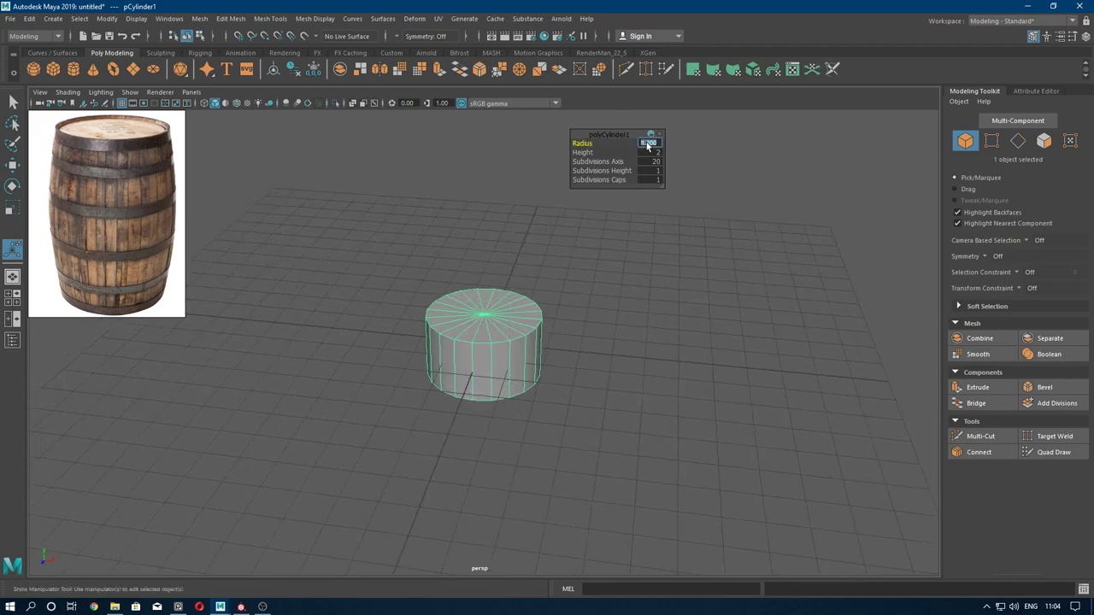
type("2")
key("Return")
- Set the cylinder's height to 6 and its axis subdivisions to 26
mouse_move(583, 152)
middle_mouse_down()
mouse_move(596, 152)
mouse_move(488, 310)
middle_mouse_up()
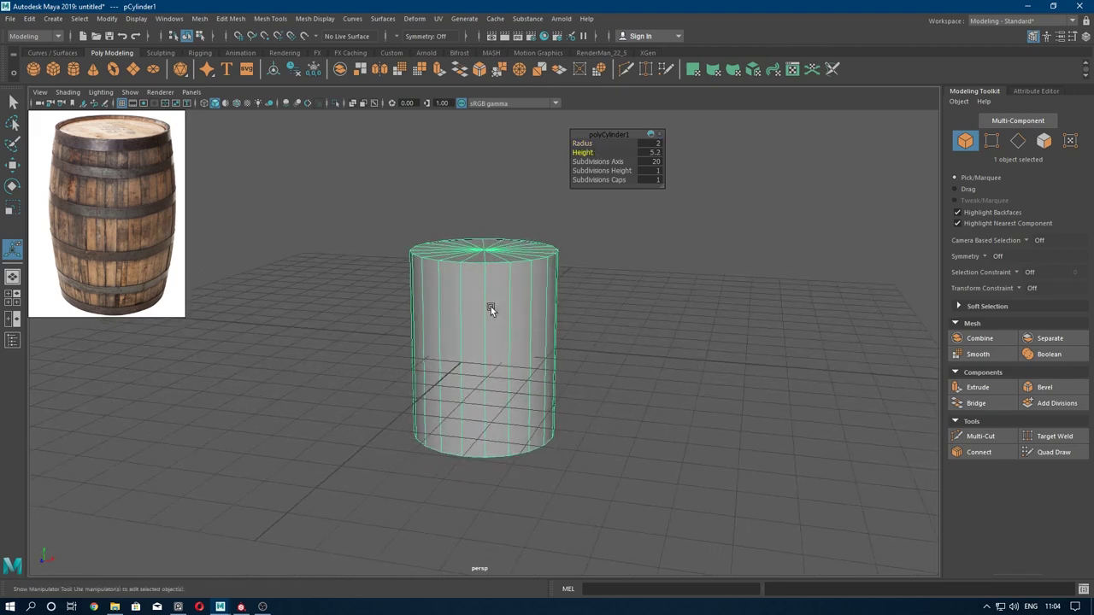
left_click(647, 153)
type("6")
key("Return")
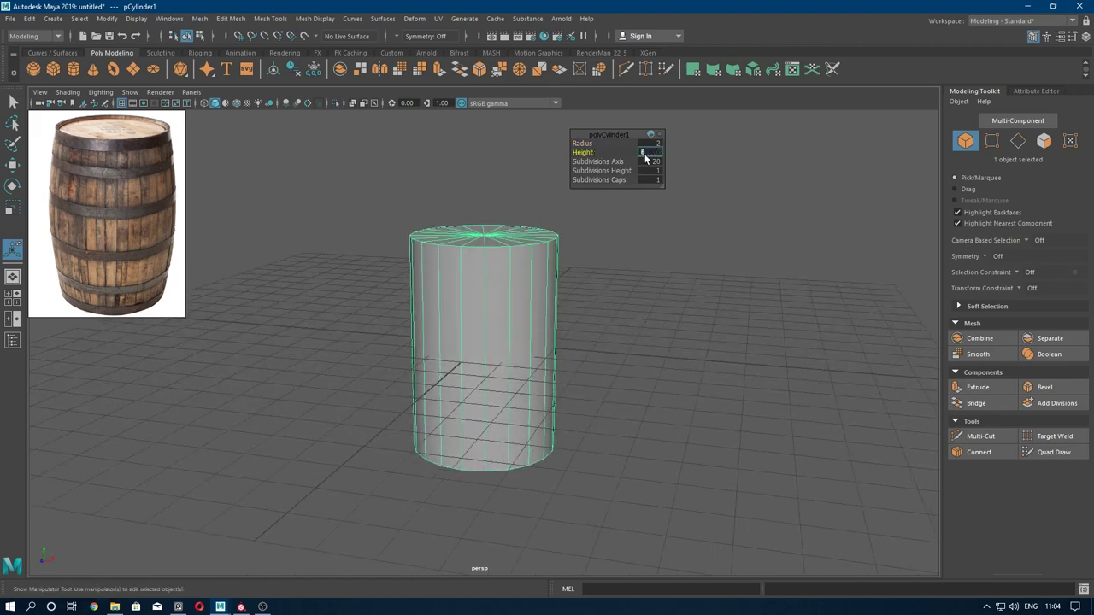
scroll(530, 297, "up", 3)
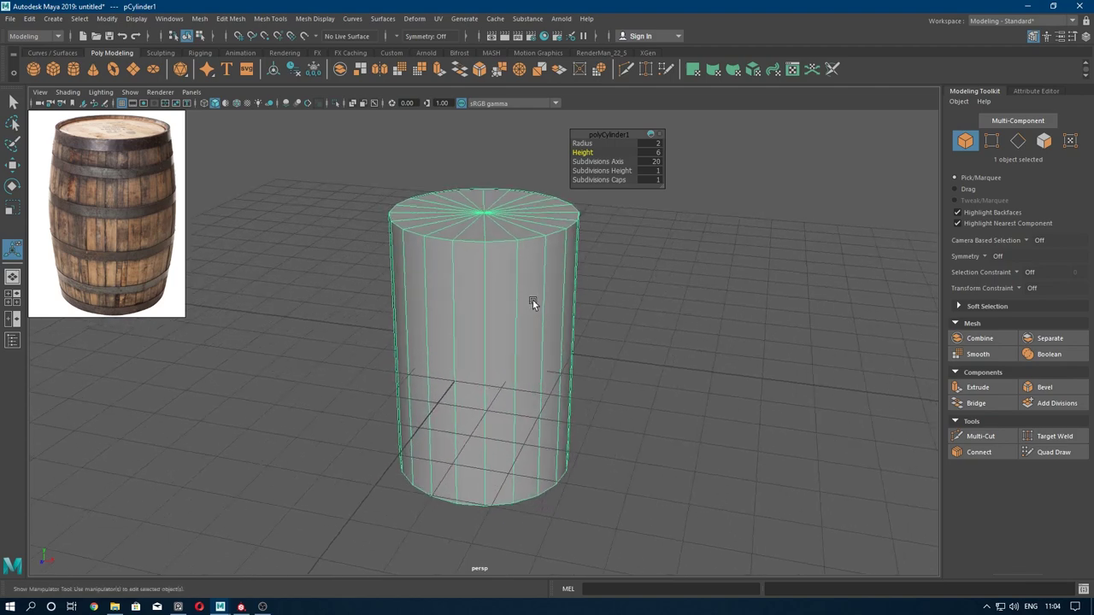
left_click(604, 162)
middle_click_drag(610, 161, 641, 162)
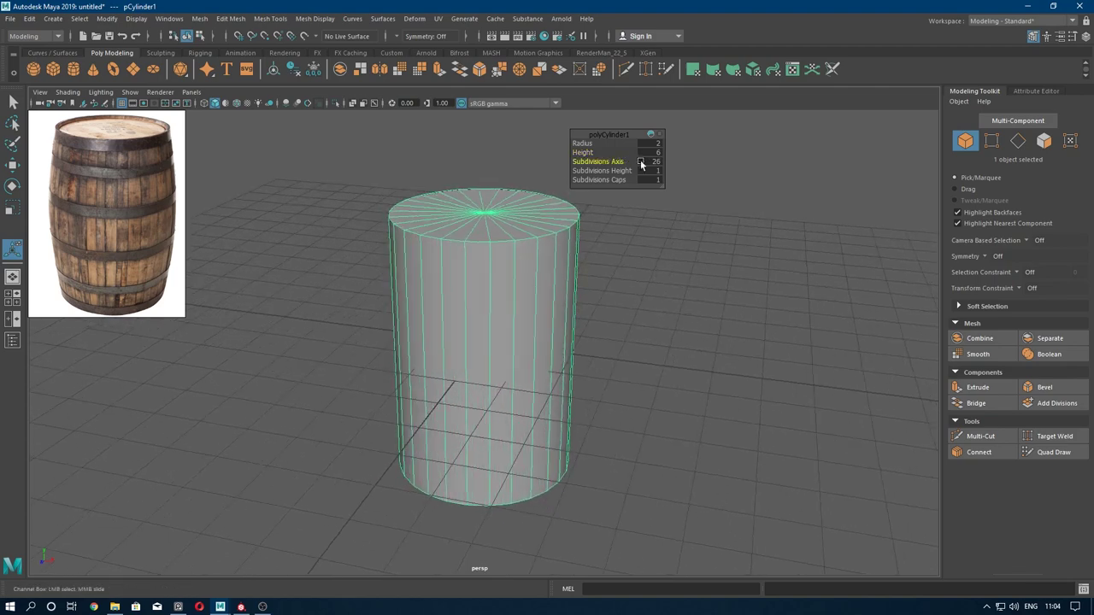
scroll(471, 297, "up", 2)
left_click_drag(513, 239, 464, 278, "alt")
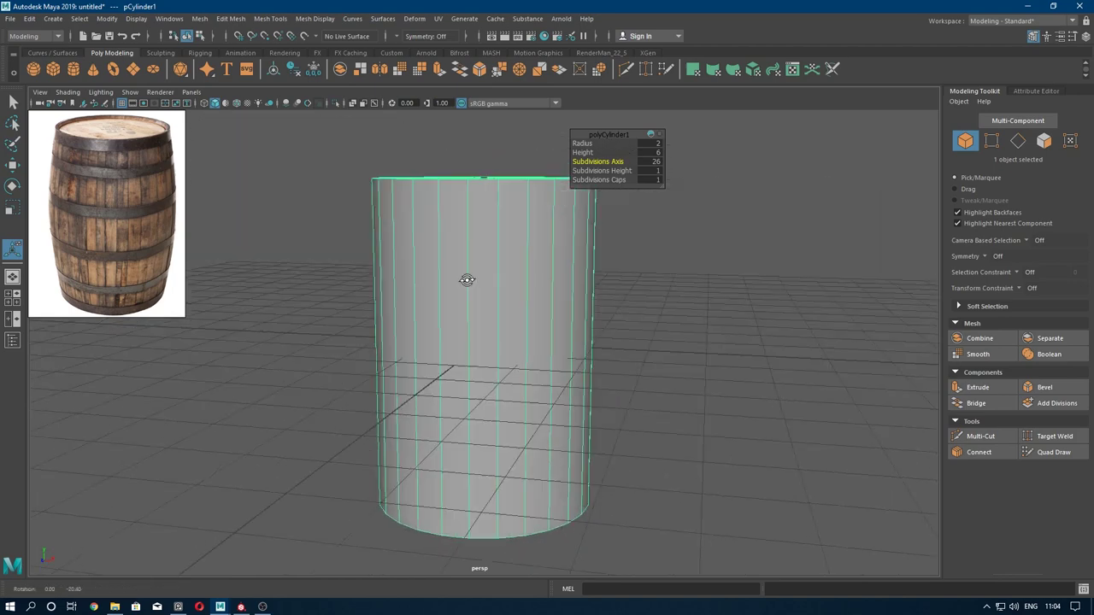
scroll(449, 286, "down", 2)
scroll(473, 352, "up", 2)
left_click_drag(562, 214, 531, 188, "alt")
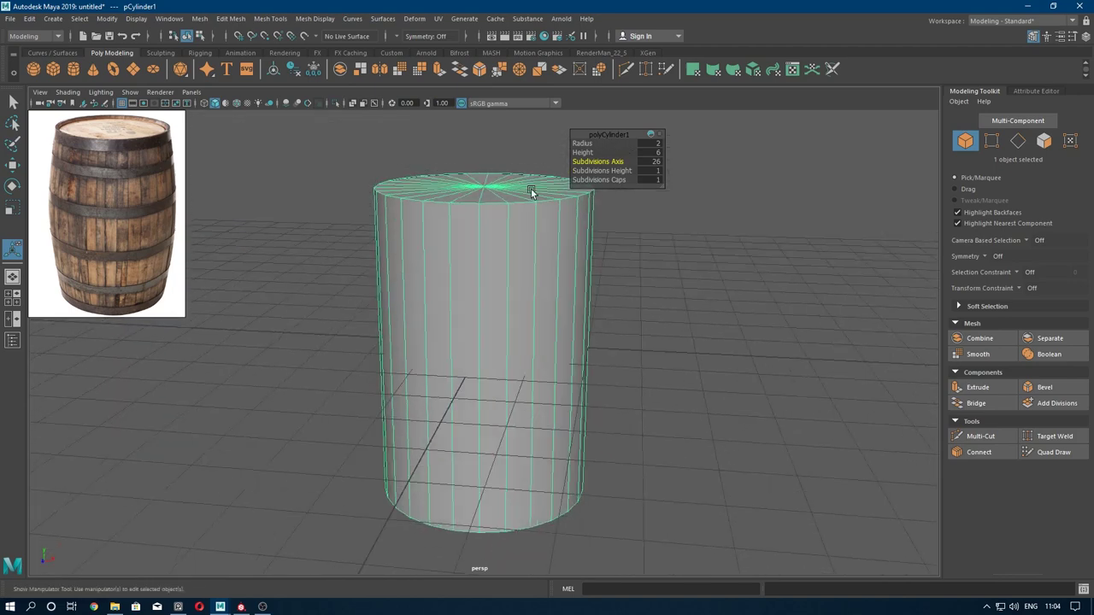
- Insert two horizontal edge loops near the top of the cylinder
key("w")
scroll(500, 183, "down", 2)
scroll(496, 308, "up", 2)
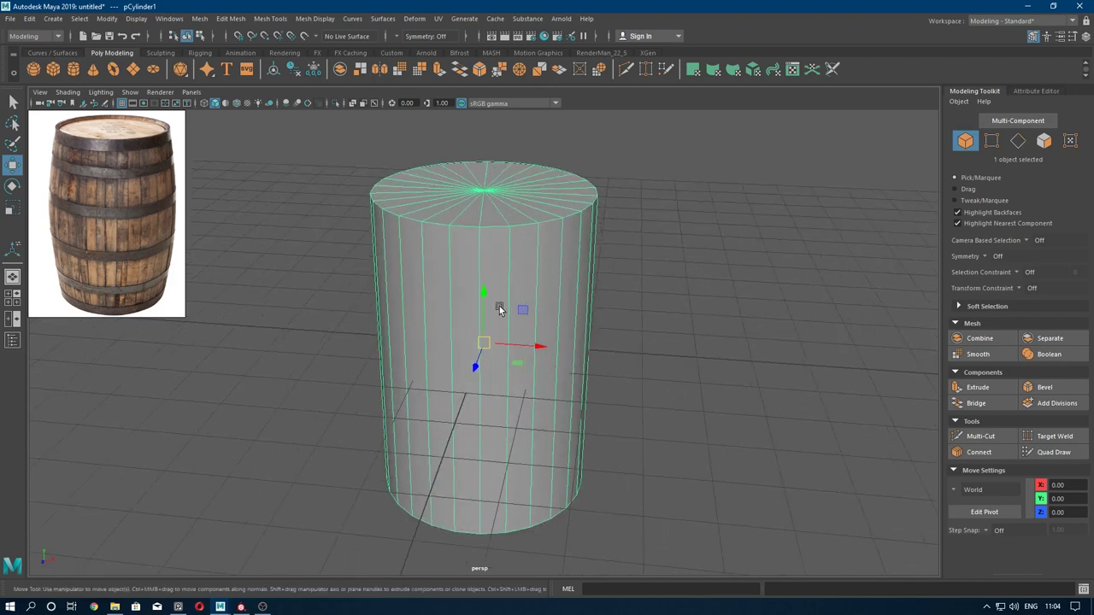
mouse_move(495, 308)
left_mouse_down("alt")
mouse_move(479, 345)
mouse_move(485, 316)
left_mouse_up("alt")
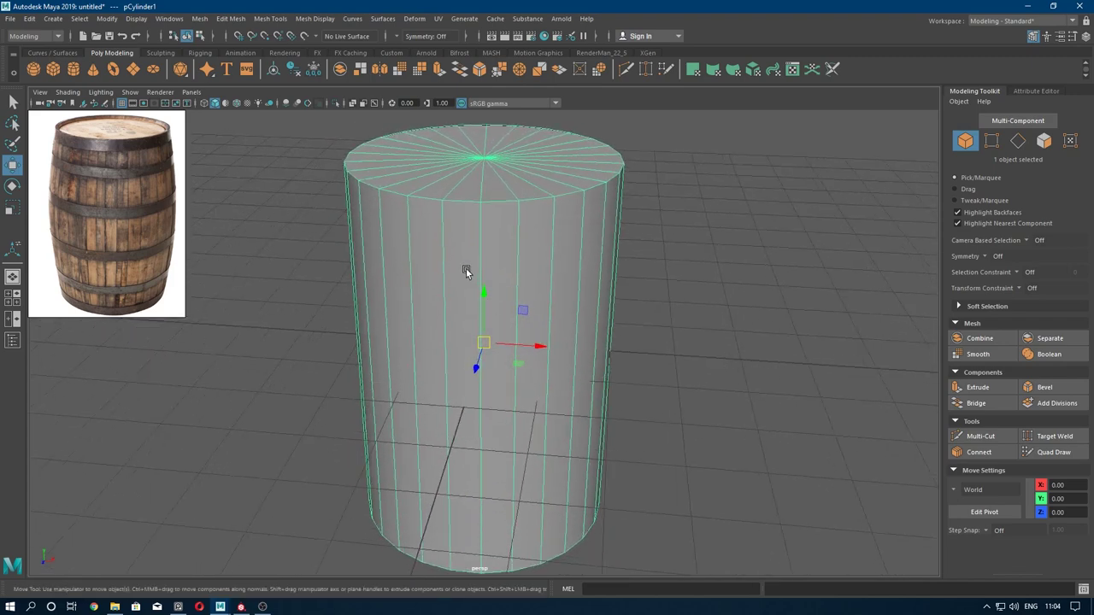
scroll(461, 317, "up", 2)
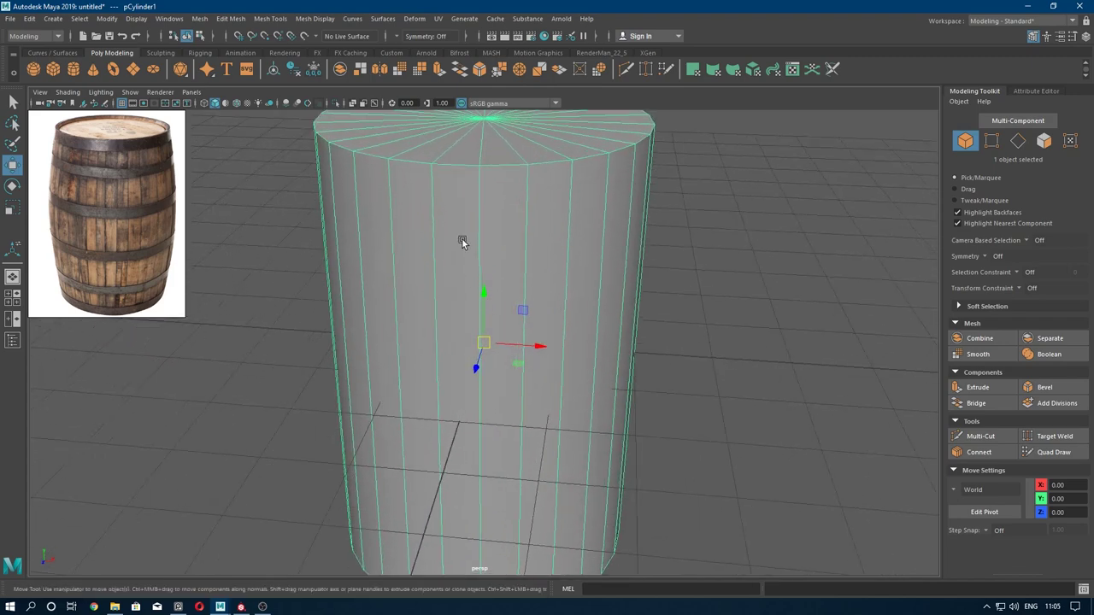
scroll(466, 240, "down", 2)
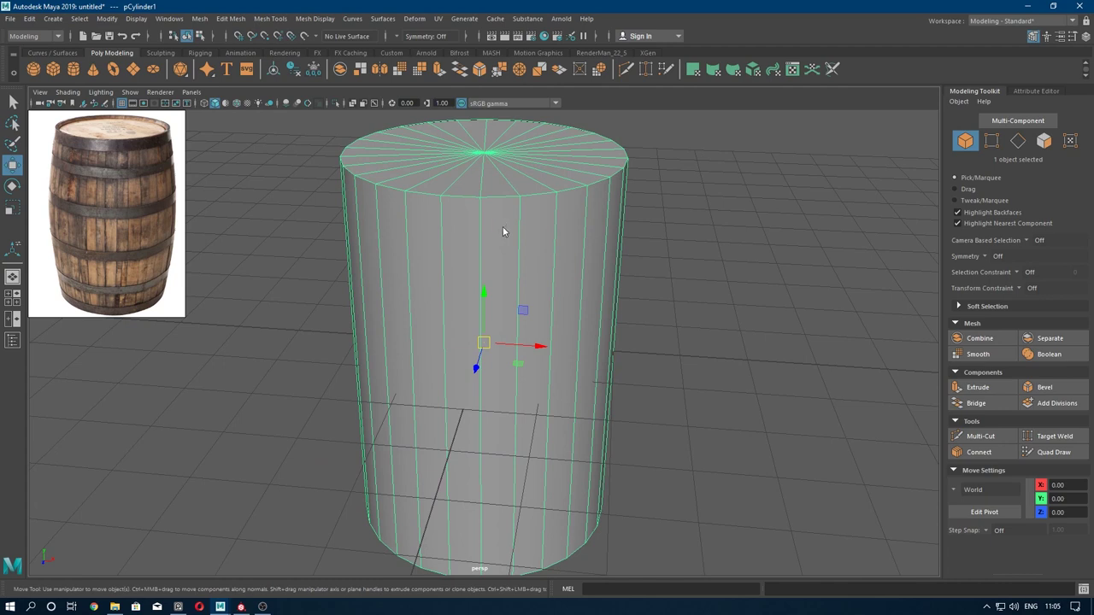
right_click_drag(502, 227, 415, 248, "shift")
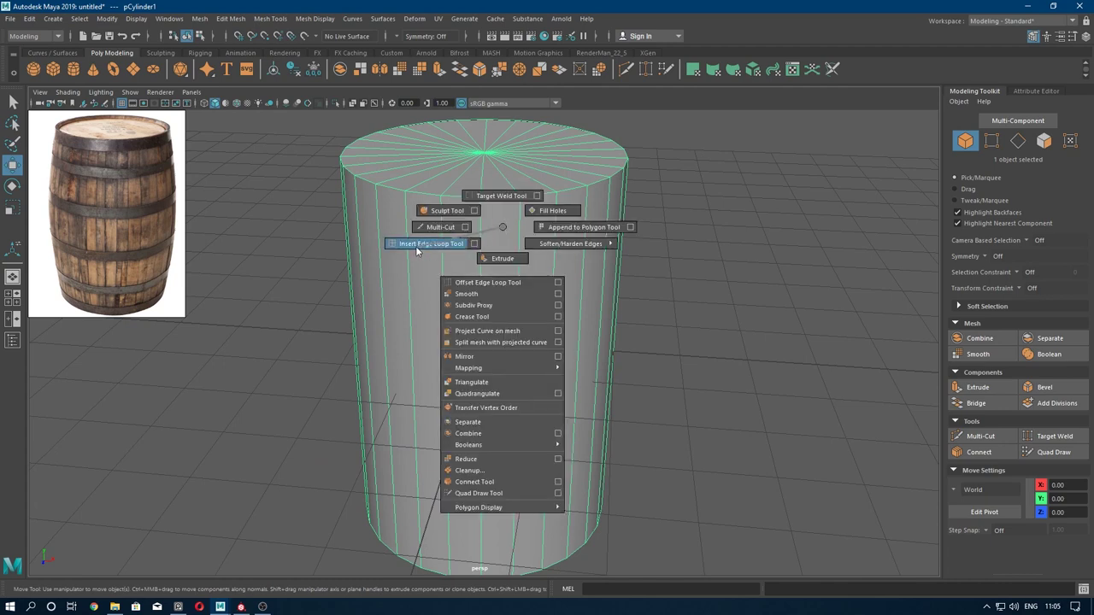
scroll(420, 247, "up", 2)
scroll(427, 220, "up", 1)
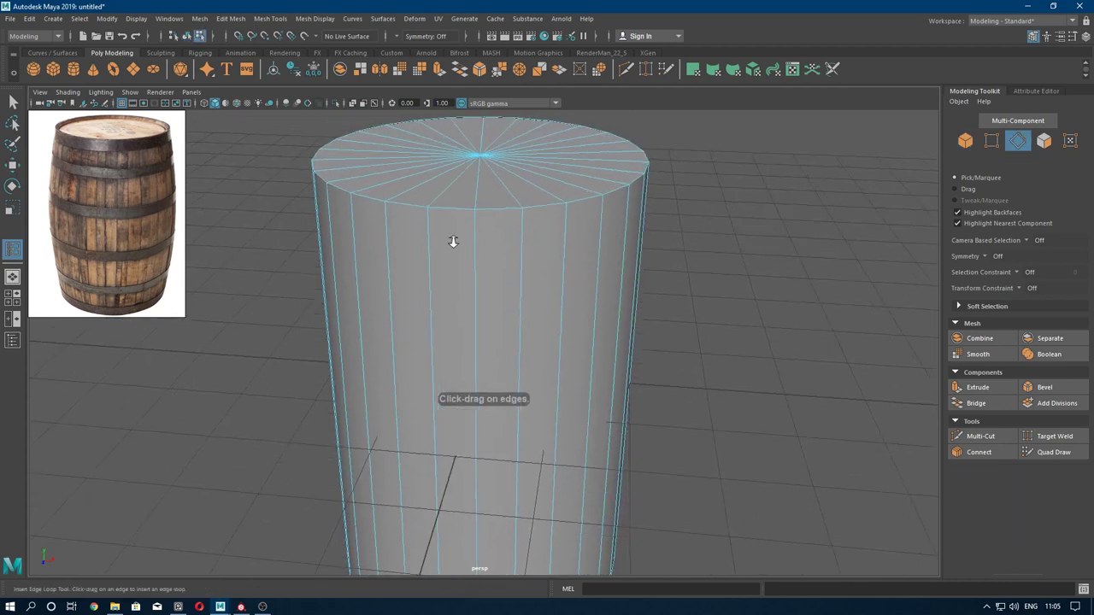
scroll(453, 242, "up", 1)
mouse_move(471, 214)
left_mouse_down()
mouse_move(467, 277)
mouse_move(495, 200)
left_mouse_up()
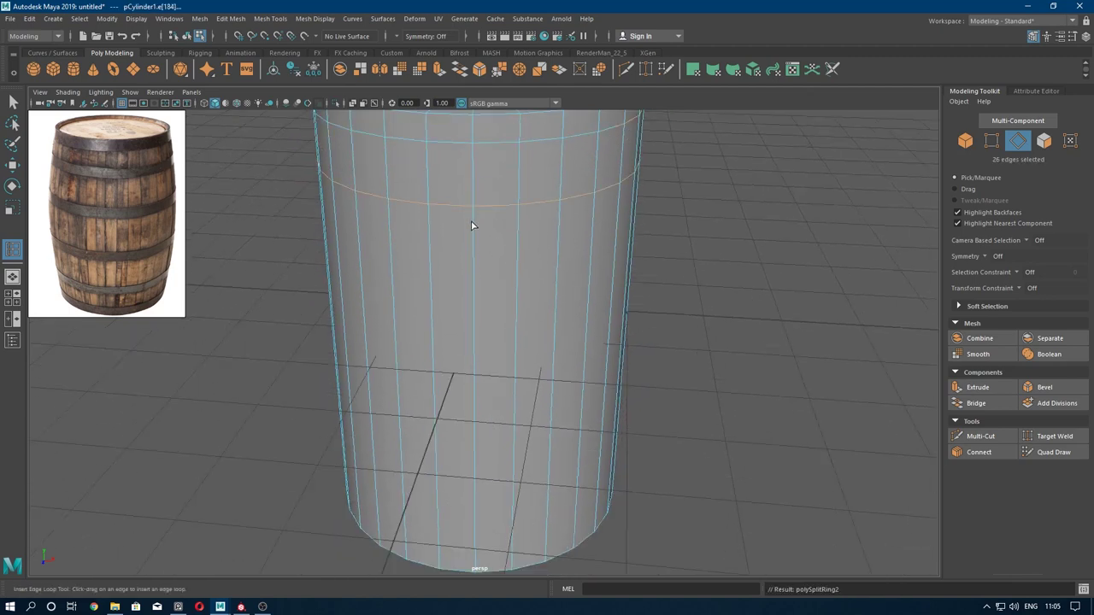
left_click(474, 227)
- Add two more edge loops on the cylinder's lower section
scroll(473, 229, "down", 3)
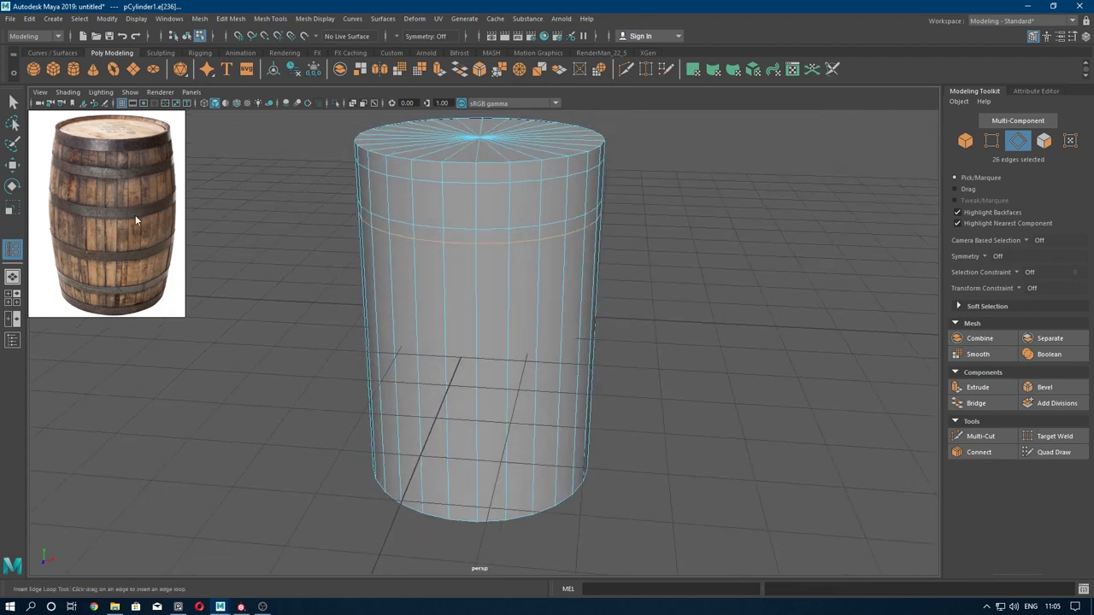
scroll(410, 282, "up", 2)
scroll(484, 247, "up", 1)
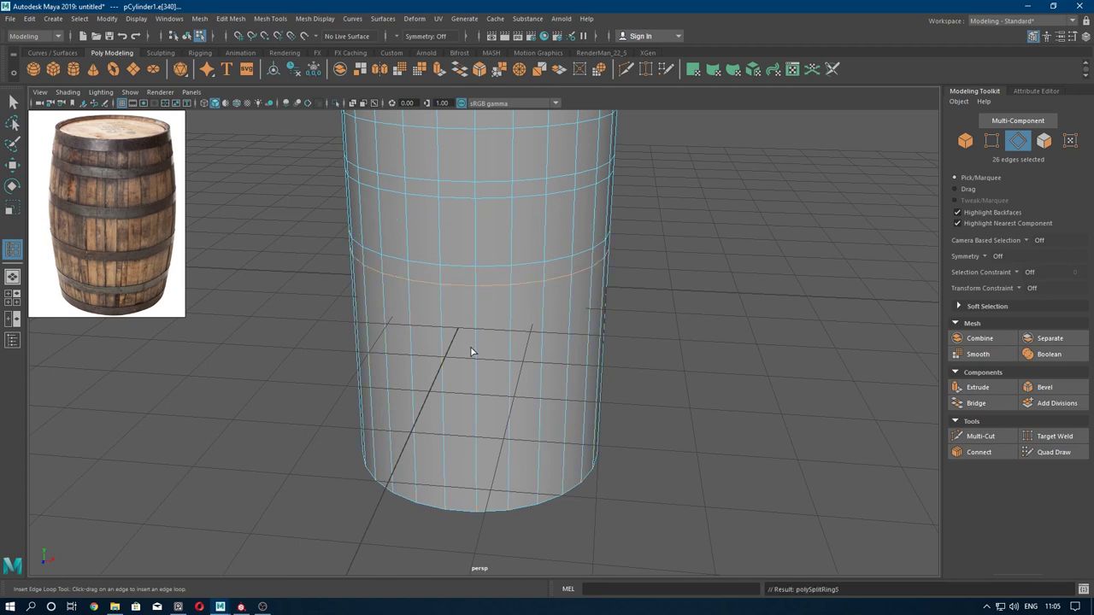
scroll(478, 359, "up", 1)
left_click_drag(491, 371, 470, 332, "alt")
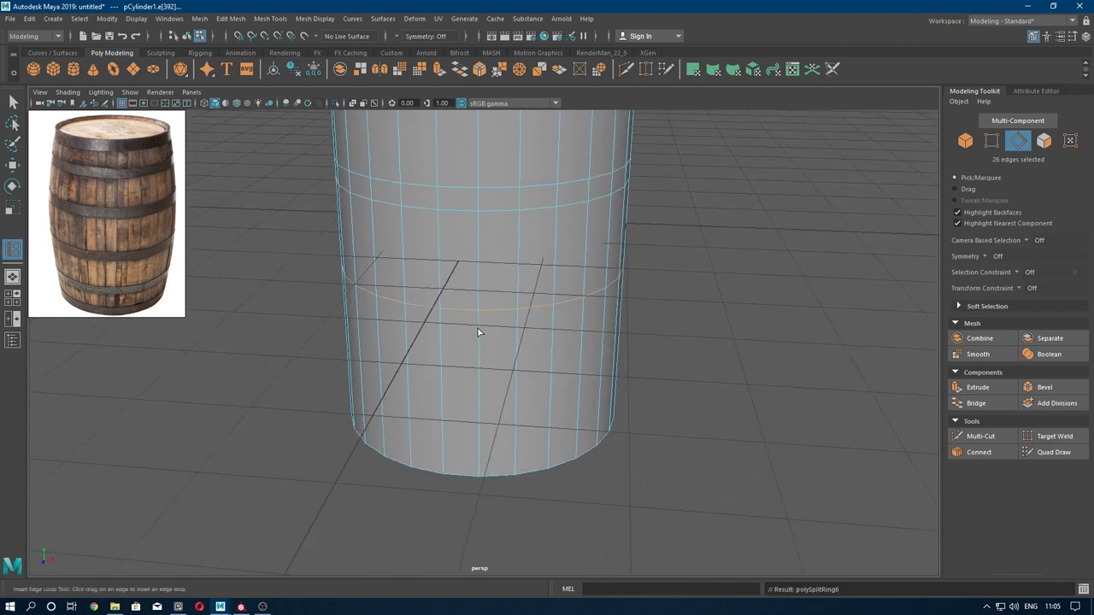
left_click_drag(489, 415, 498, 367, "alt")
left_click(480, 379)
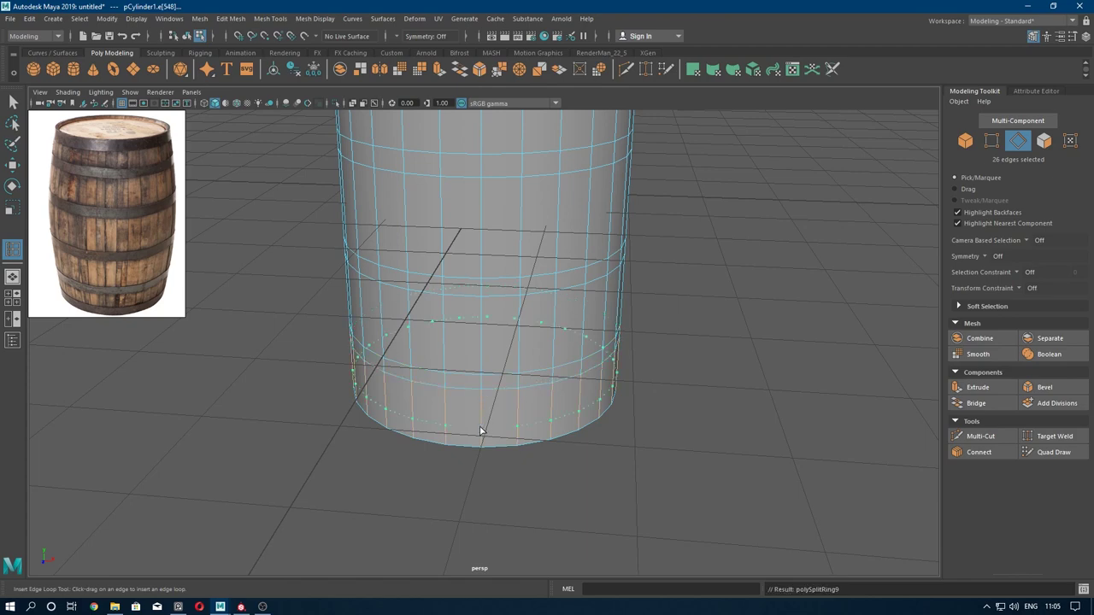
key("w")
mouse_move(481, 410)
left_mouse_down("alt")
mouse_move(459, 213)
mouse_move(475, 291)
mouse_move(454, 310)
left_mouse_up("alt")
- Angle the view onto the top cap and switch to edge selection on a spoke
scroll(454, 311, "up", 2)
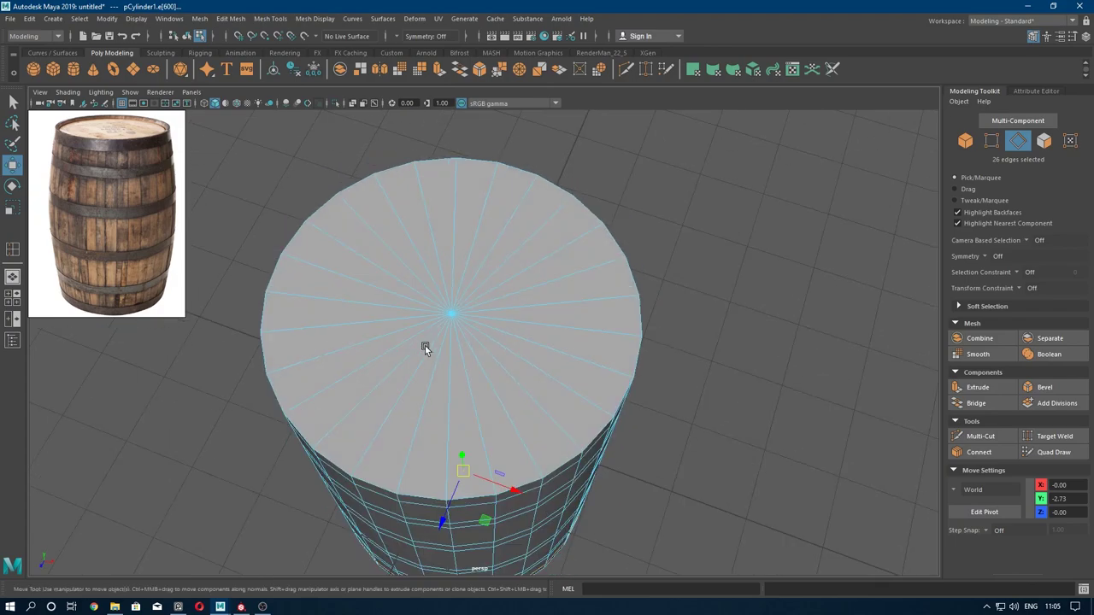
scroll(425, 345, "up", 2)
scroll(469, 359, "up", 3)
scroll(468, 359, "down", 3)
scroll(442, 317, "down", 2)
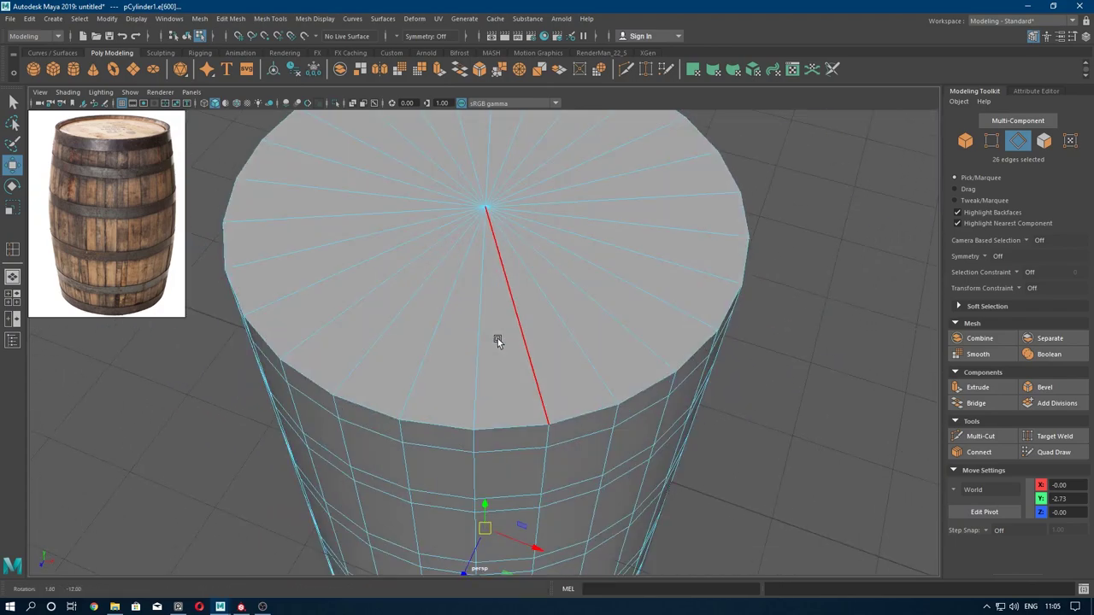
scroll(496, 339, "down", 2)
scroll(487, 305, "down", 2)
mouse_move(483, 351)
left_mouse_down("alt")
mouse_move(498, 247)
mouse_move(464, 300)
mouse_move(471, 430)
left_mouse_up("alt")
scroll(472, 468, "up", 2)
scroll(457, 407, "up", 1)
scroll(450, 349, "down", 2)
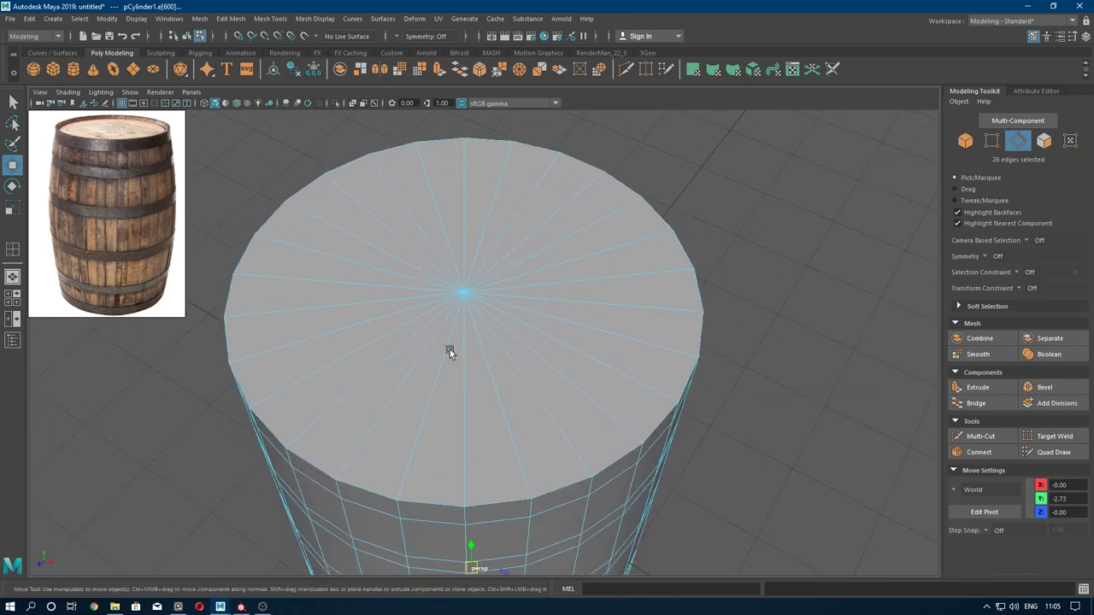
mouse_move(449, 349)
left_mouse_down("alt")
mouse_move(433, 342)
mouse_move(460, 285)
left_mouse_up("alt")
scroll(465, 312, "up", 2)
scroll(507, 340, "down", 1)
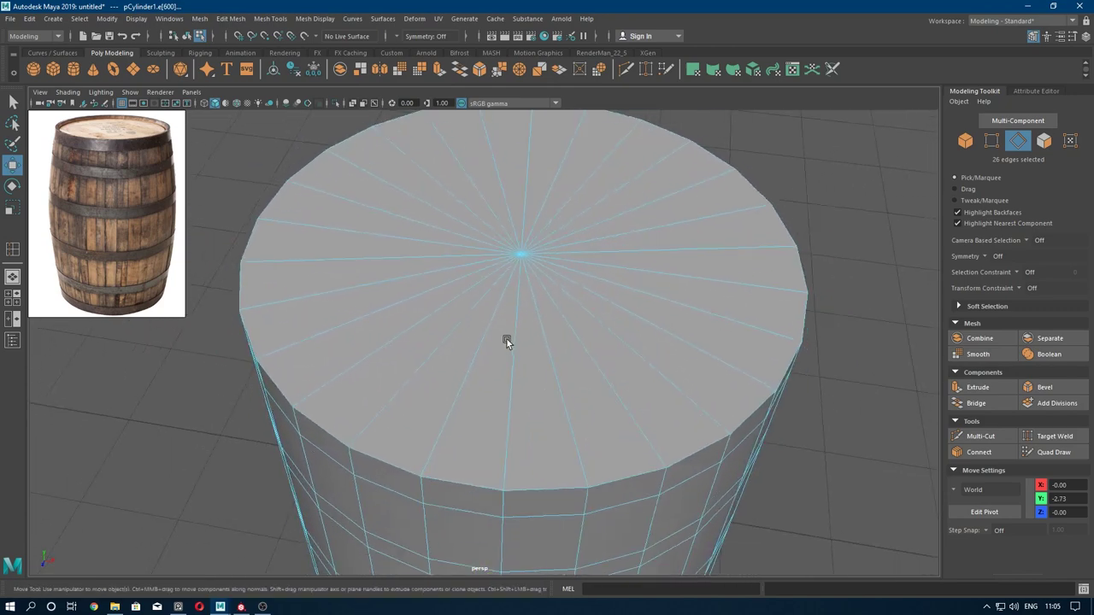
scroll(496, 291, "up", 1)
right_click(490, 250)
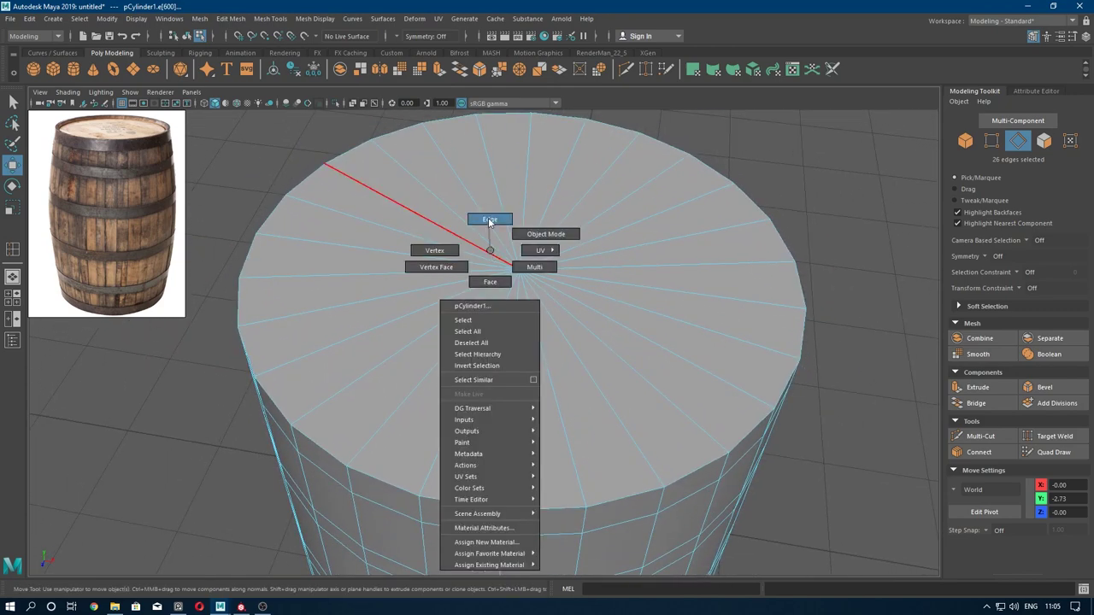
left_click(415, 206)
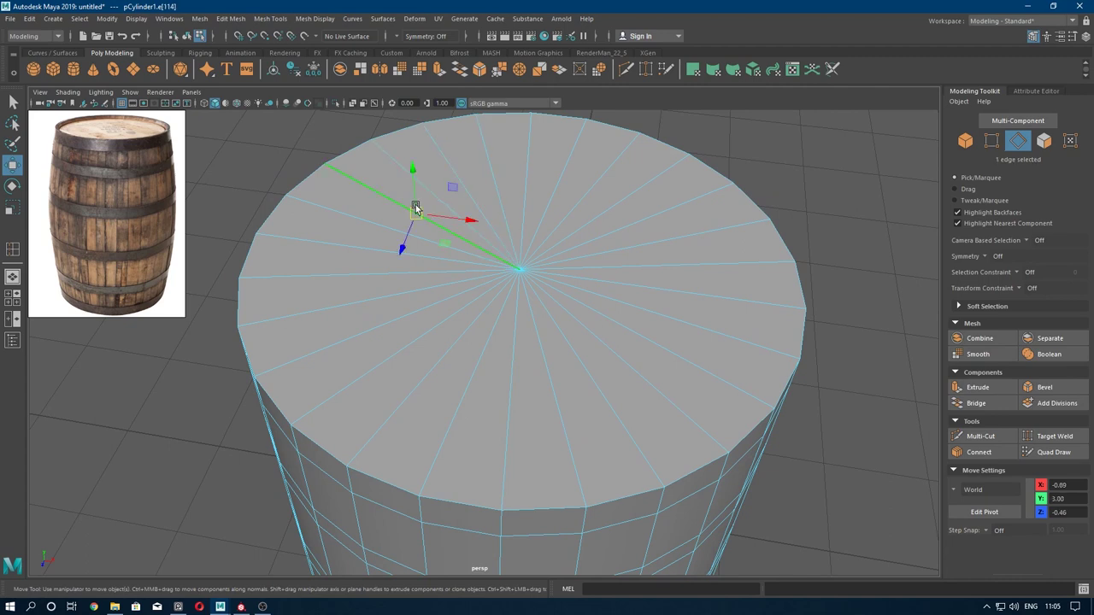
- Select the remaining alternate top-cap spokes and delete them
left_click(453, 164, "shift")
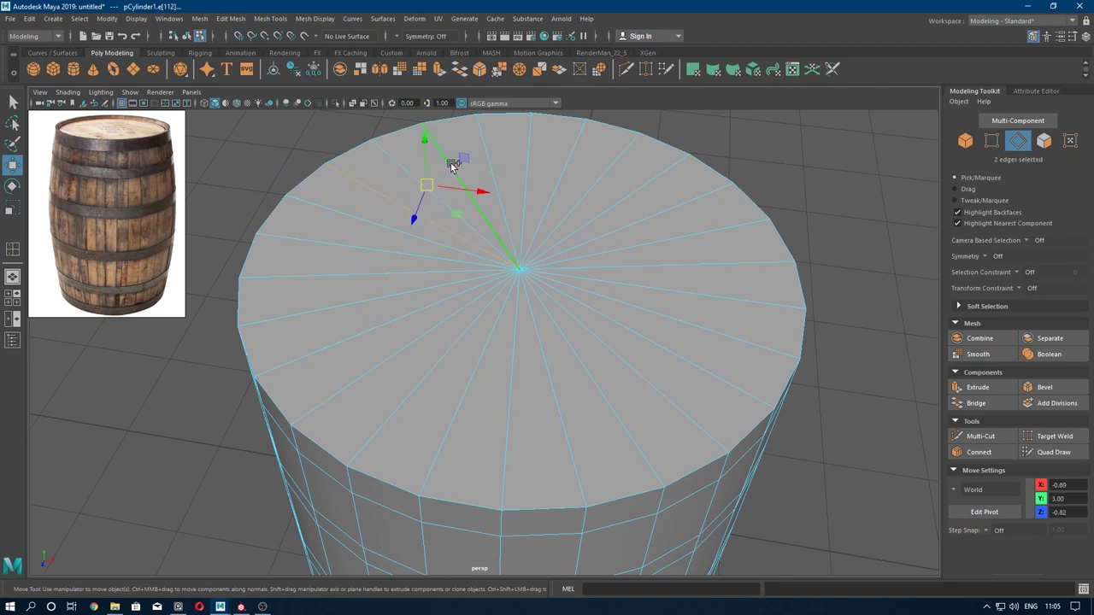
left_click(526, 184, "shift")
left_click(586, 183, "shift")
left_click(636, 210, "shift")
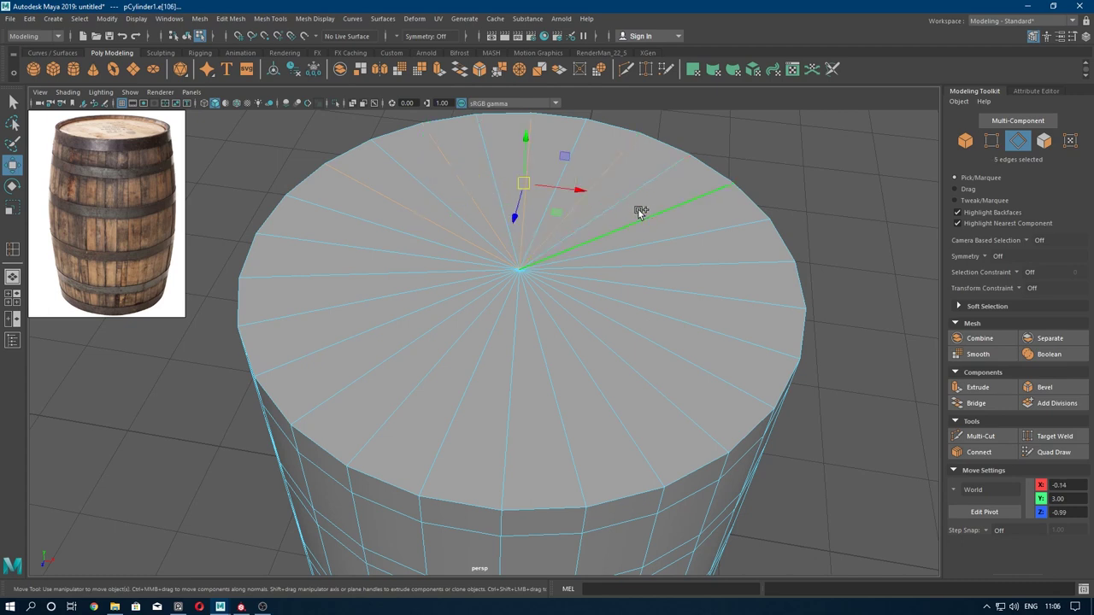
left_click(654, 263, "shift")
left_click(647, 307, "shift")
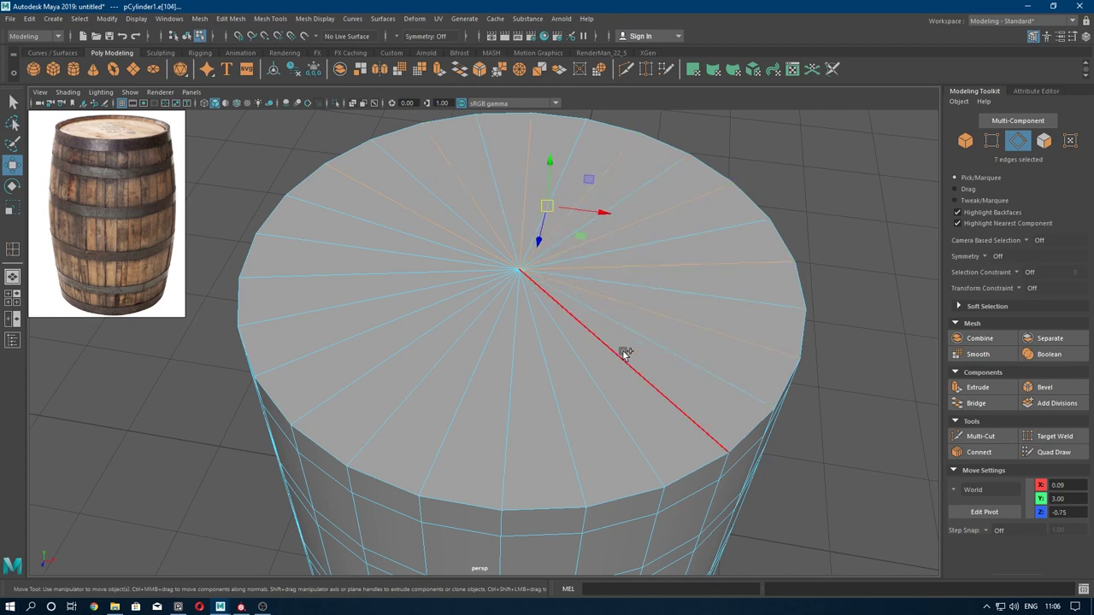
left_click(556, 379, "shift")
left_click(513, 381, "shift")
left_click(465, 380, "shift")
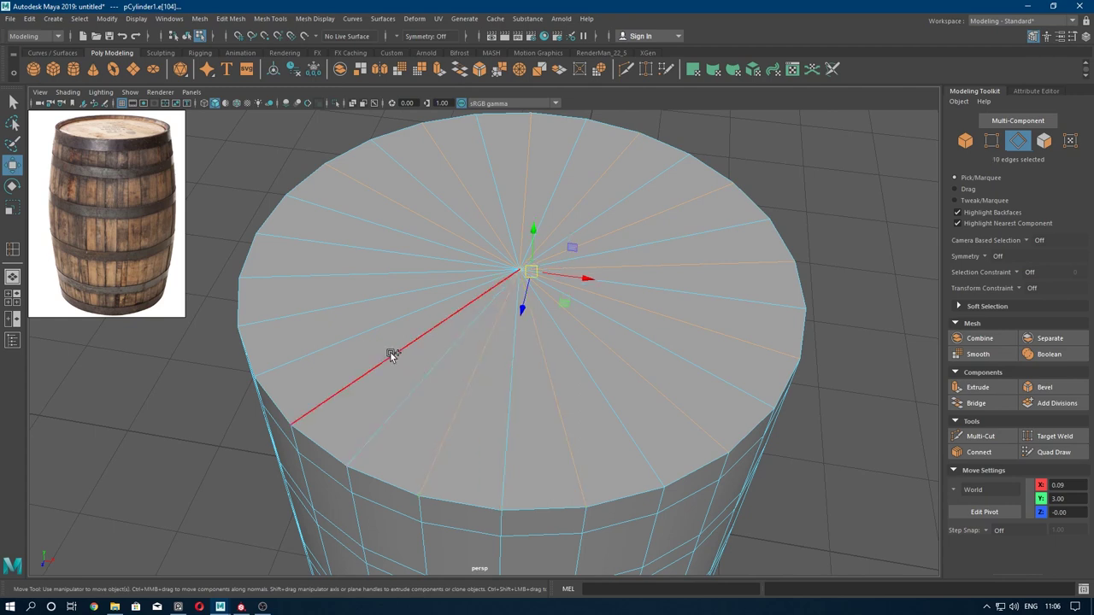
left_click(391, 355, "shift")
left_click(349, 323, "shift")
left_click(338, 269, "shift")
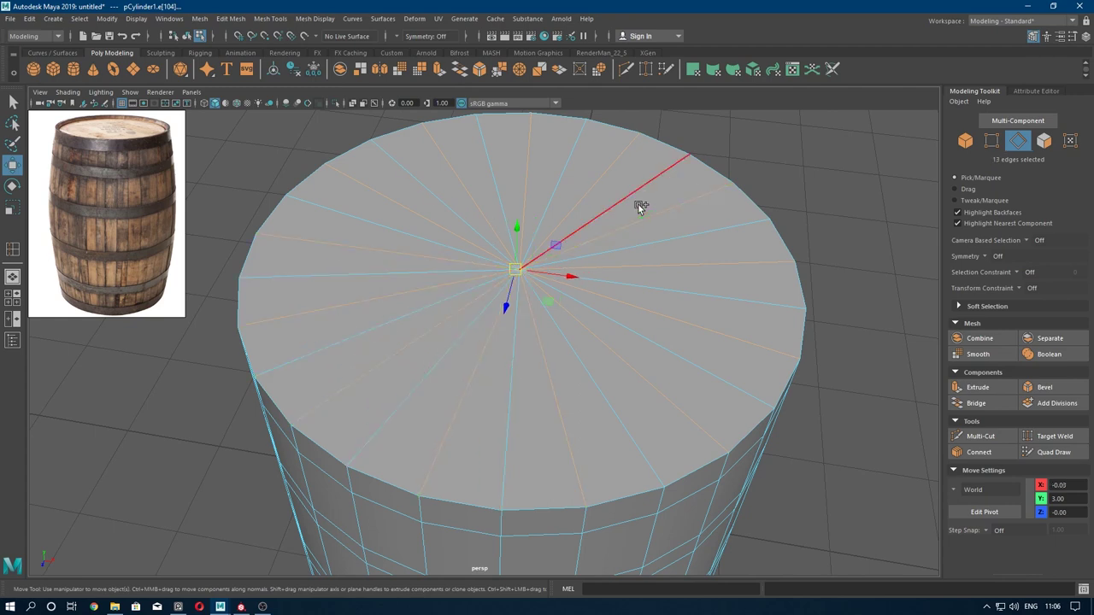
right_click_drag(641, 208, 558, 241, "shift")
- Select the 13 alternating spoke edges on the bottom cap and delete them
scroll(523, 393, "down", 3)
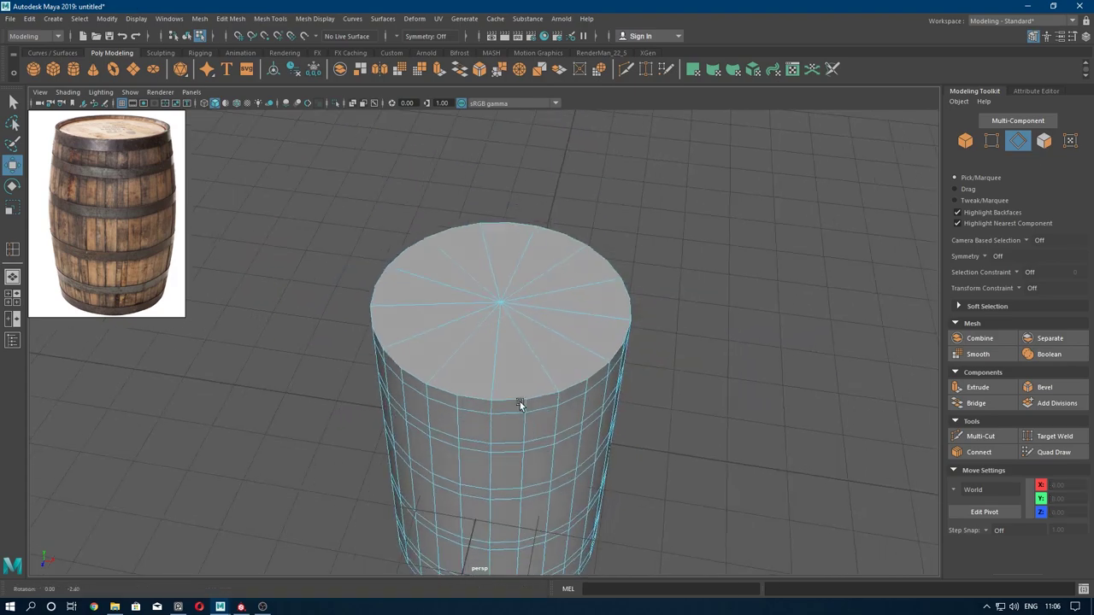
mouse_move(520, 402)
left_mouse_down("alt")
mouse_move(535, 305)
mouse_move(515, 317)
mouse_move(522, 237)
mouse_move(508, 320)
mouse_move(542, 357)
left_mouse_up("alt")
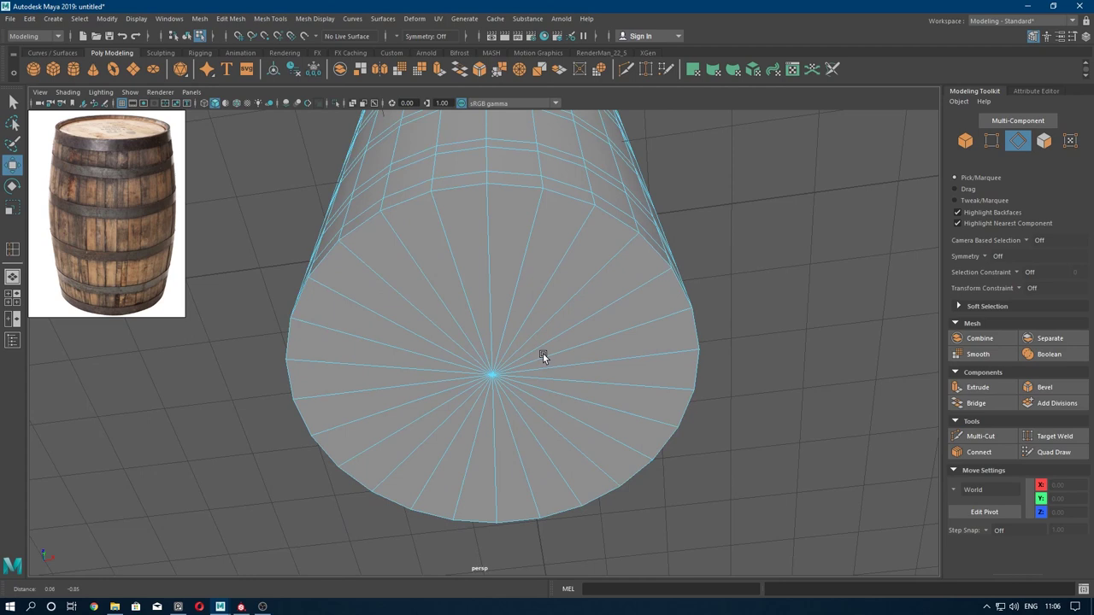
left_click(517, 257)
left_click(613, 249, "shift")
left_click(637, 312, "shift")
left_click(637, 360, "shift")
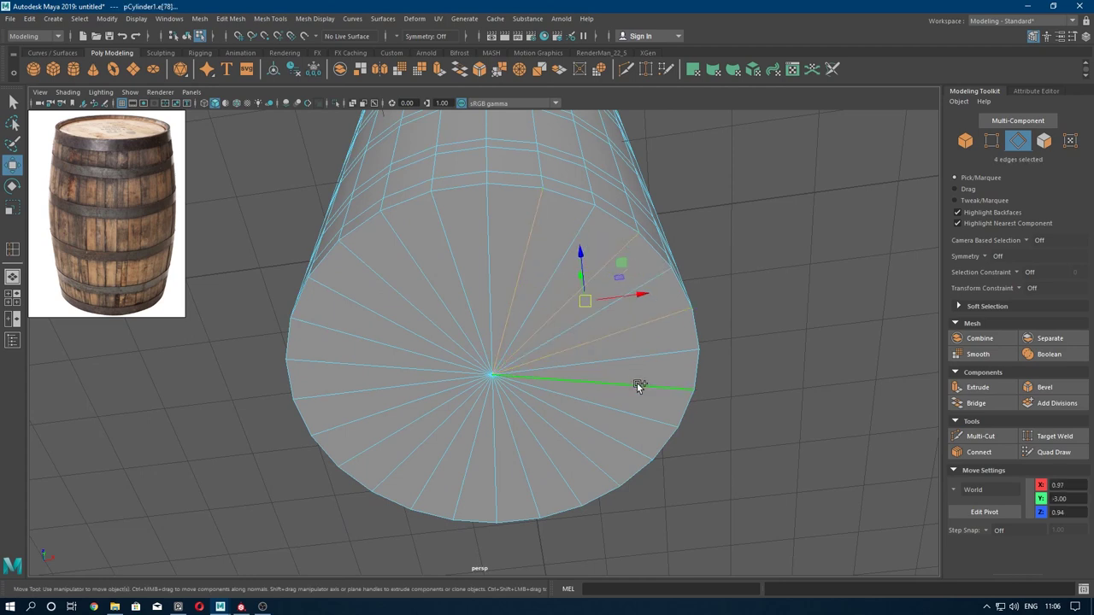
left_click(596, 440, "shift")
left_click(552, 459, "shift")
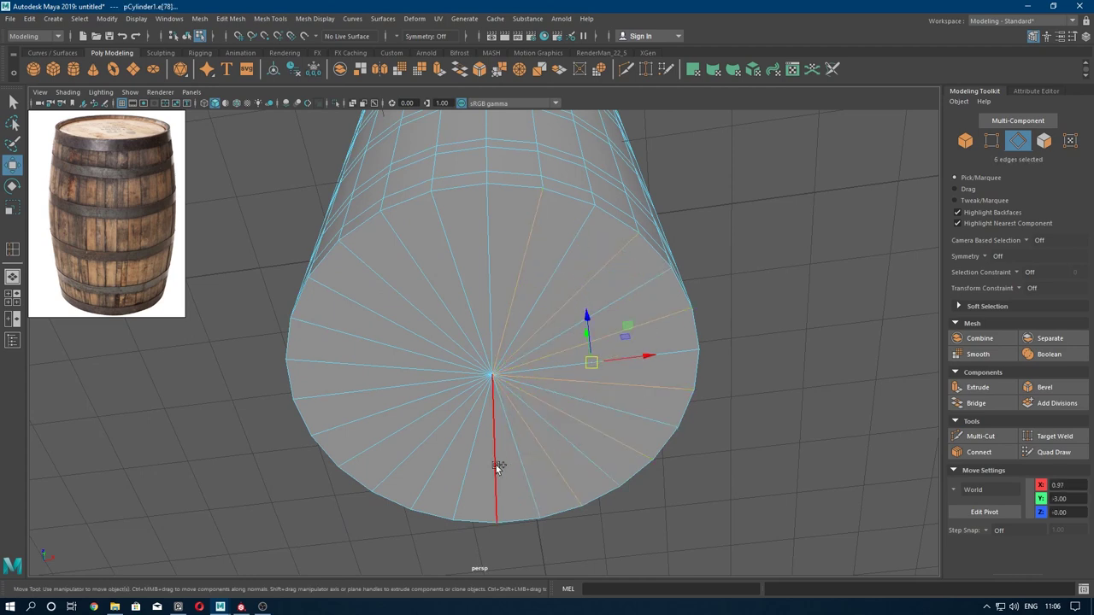
left_click(496, 469, "shift")
left_click(438, 457, "shift")
left_click(389, 437, "shift")
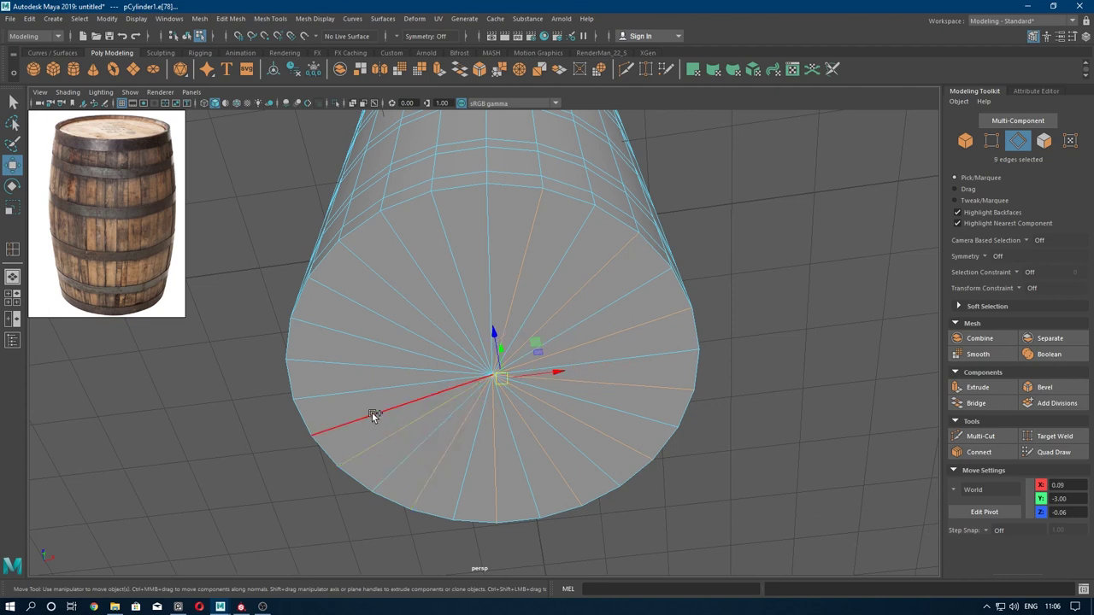
left_click(366, 395, "shift")
left_click(364, 346, "shift")
left_click(391, 305, "shift")
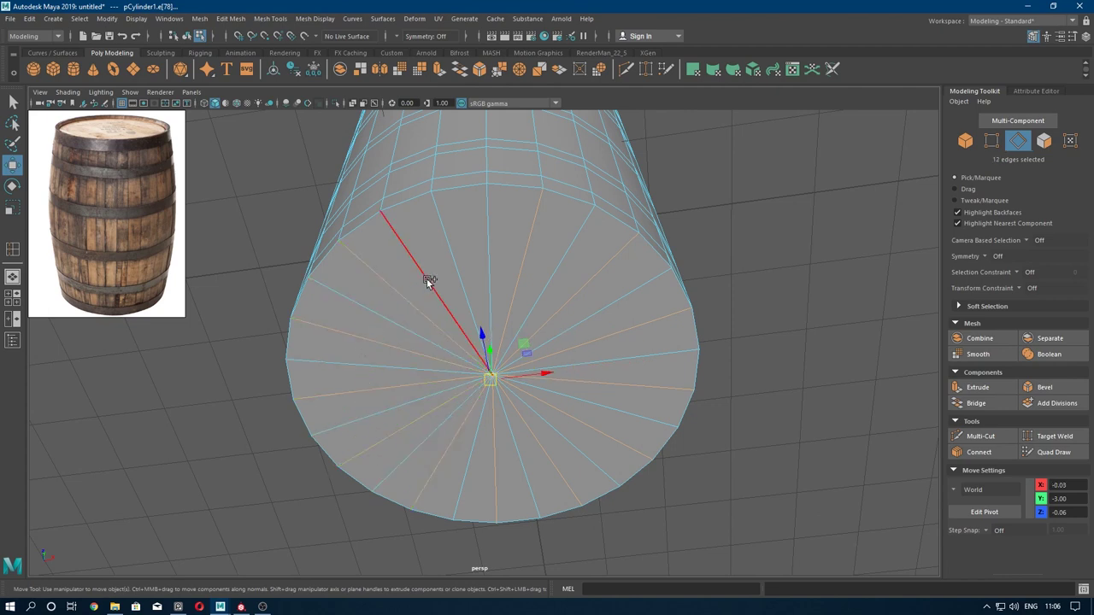
left_click(428, 281, "shift")
right_click_drag(601, 271, 471, 399, "shift")
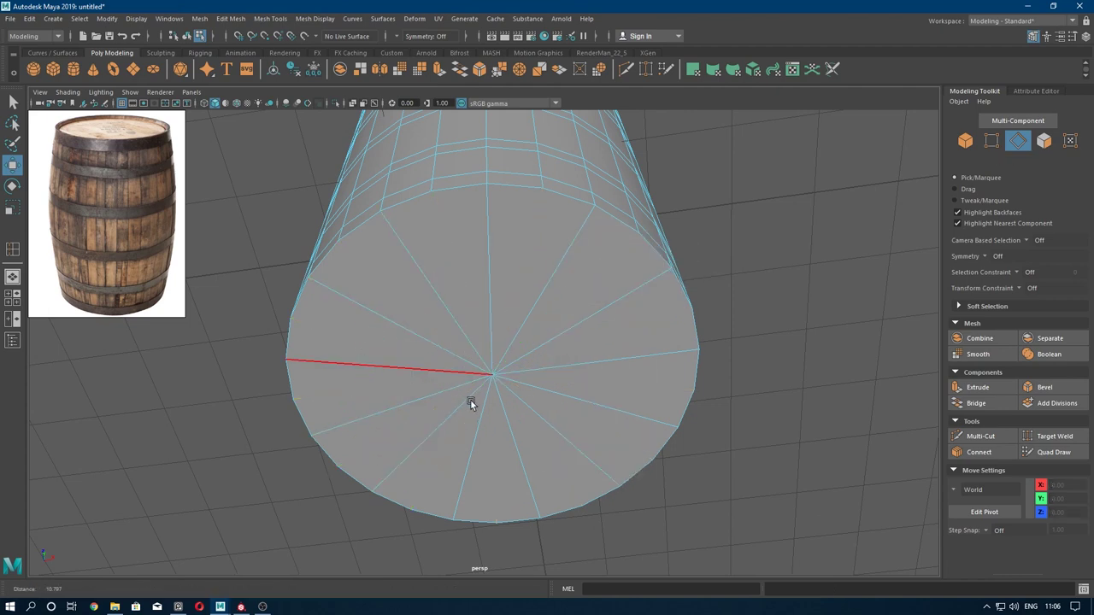
- Return the view to the top cap and bring up the component-mode menu
left_click_drag(470, 399, 504, 366, "alt")
scroll(503, 366, "down", 2)
mouse_move(541, 224)
right_mouse_down()
mouse_move(582, 224)
mouse_move(542, 255)
right_mouse_up()
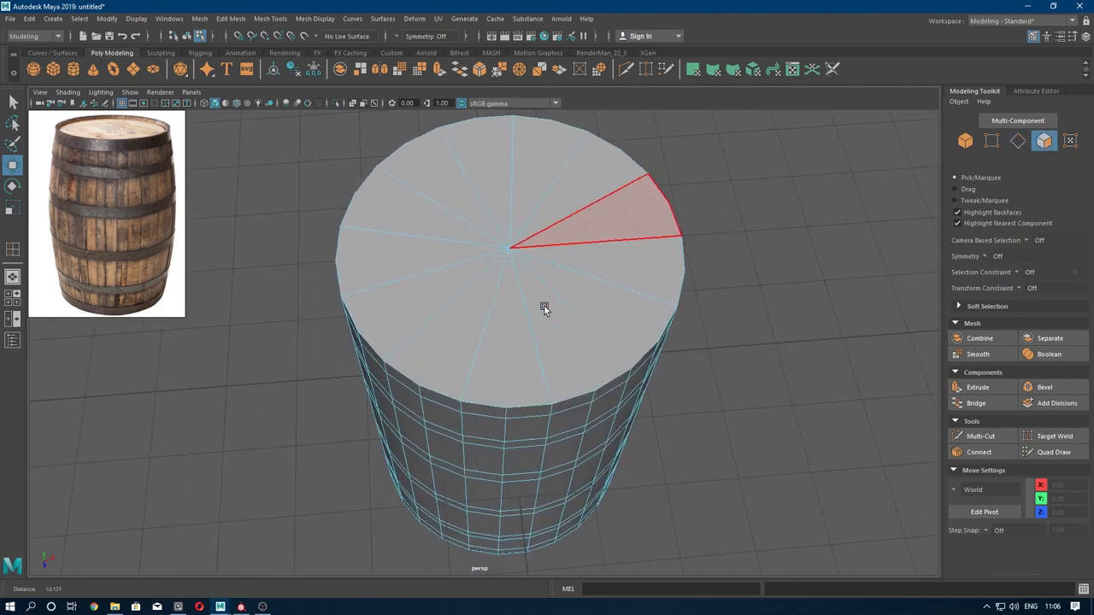
- Select the top cap faces and extrude them with an inward offset to form a rim
mouse_move(538, 325)
left_mouse_down("alt")
mouse_move(522, 363)
mouse_move(490, 308)
mouse_move(522, 367)
left_mouse_up("alt")
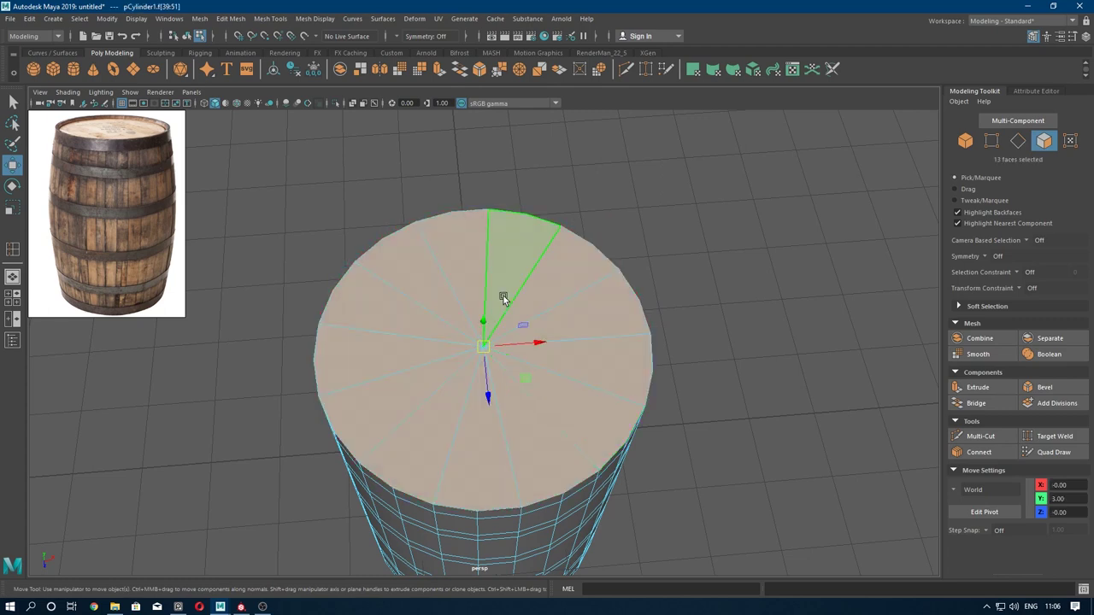
mouse_move(503, 298)
left_mouse_down("alt")
mouse_move(512, 359)
mouse_move(506, 337)
left_mouse_up("alt")
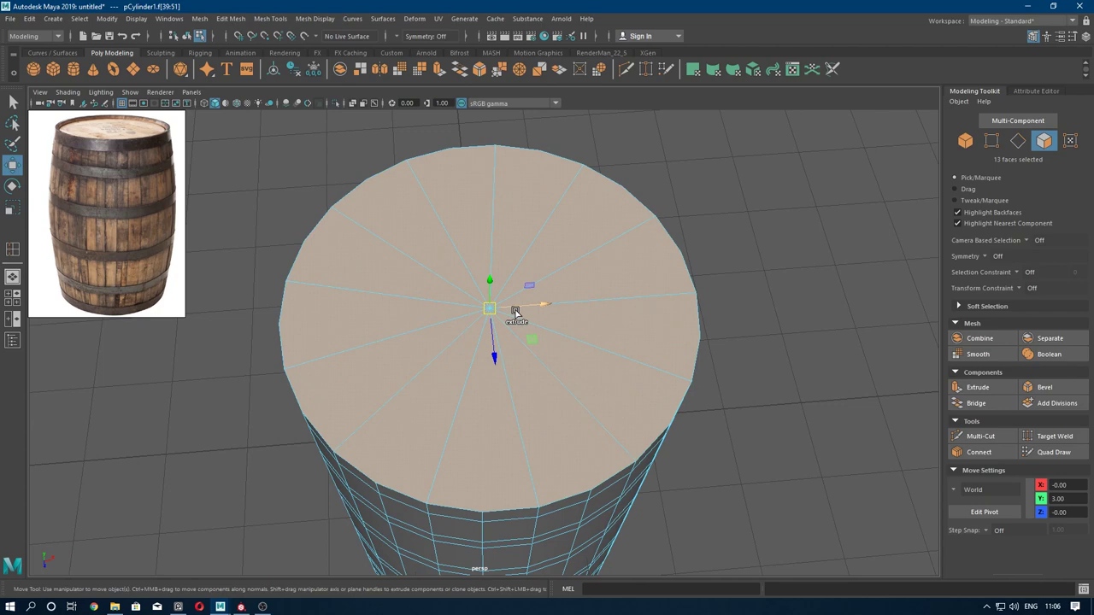
right_click_drag(501, 298, 504, 329, "shift")
mouse_move(504, 329)
left_mouse_down("alt")
mouse_move(491, 306)
mouse_move(555, 227)
left_mouse_up("alt")
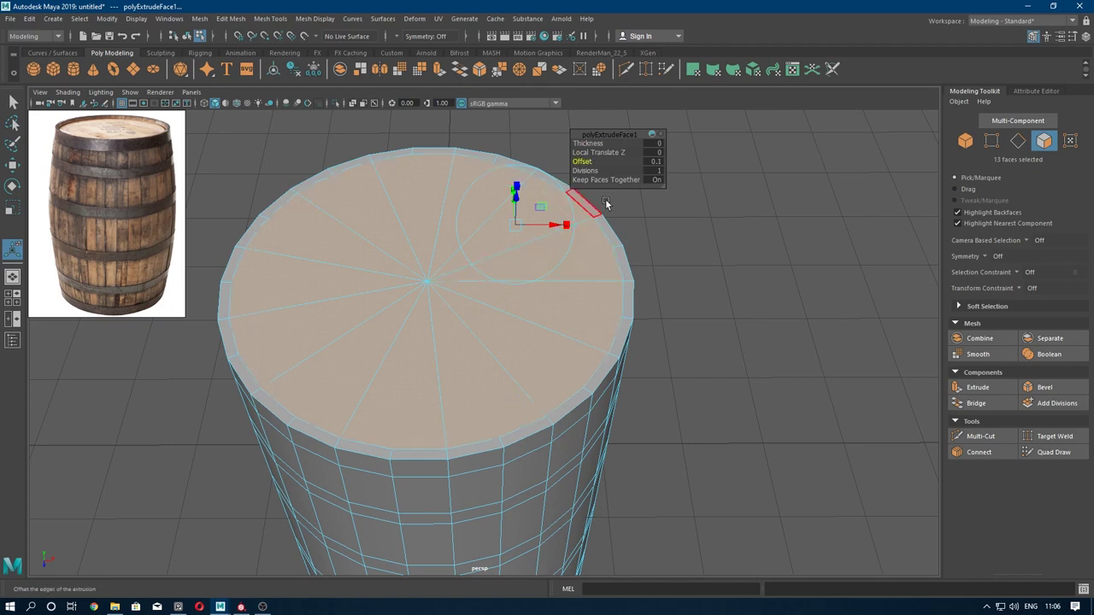
key("w")
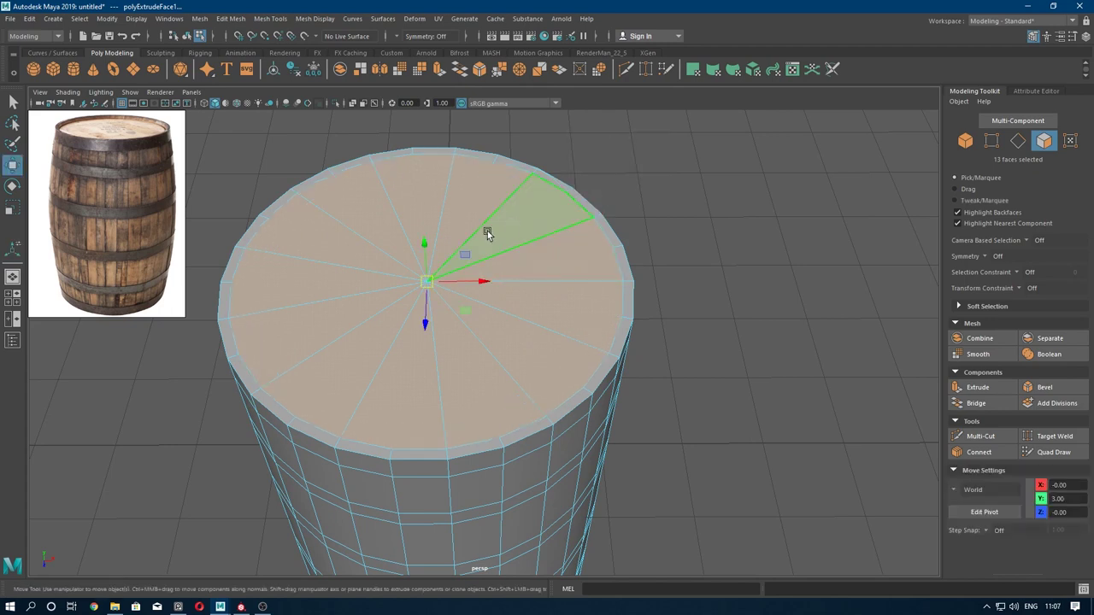
- Extrude the lid again, sink it slightly, scale it in a touch, and return to object mode
right_click_drag(487, 233, 504, 229, "shift")
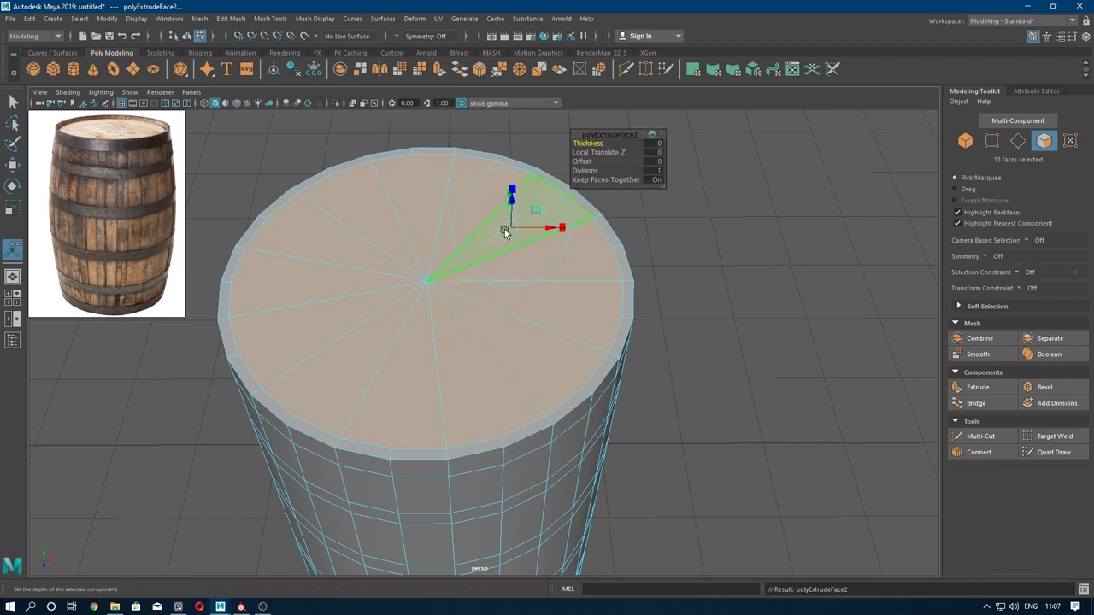
mouse_move(514, 201)
left_mouse_down()
mouse_move(442, 298)
mouse_move(470, 342)
left_mouse_up()
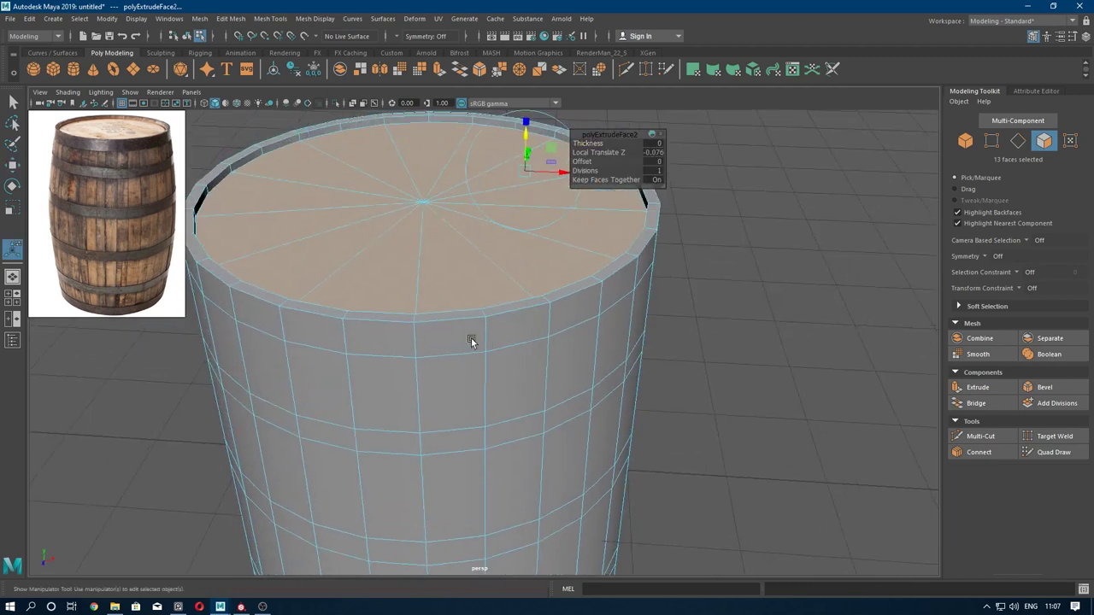
key("r")
left_click_drag(431, 200, 424, 201)
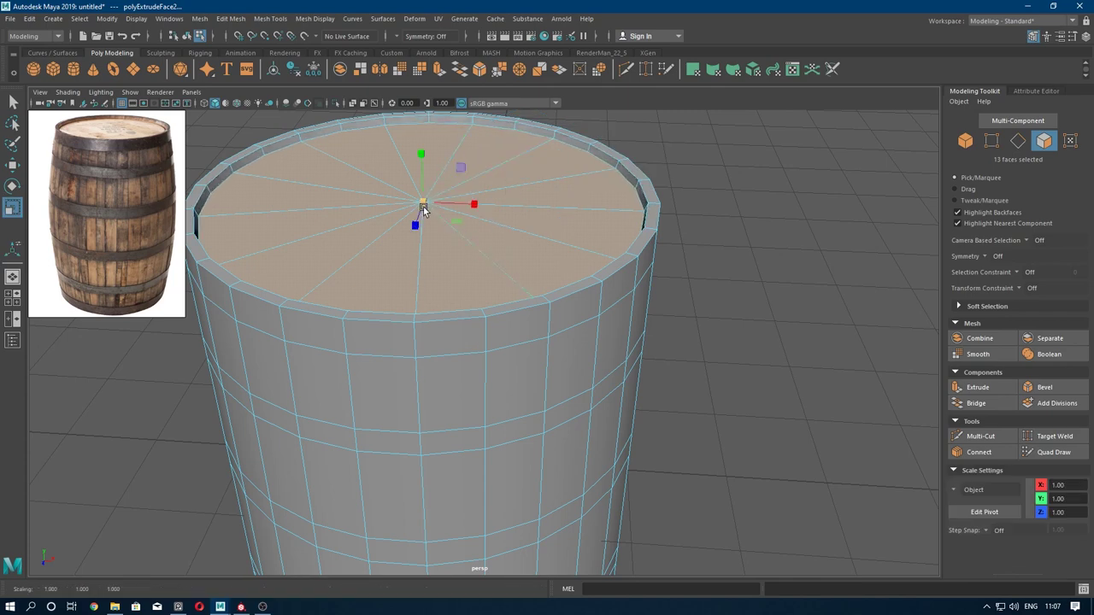
key("w")
right_click_drag(423, 208, 496, 146)
scroll(584, 267, "down", 3)
- Select the face ring below the rim plus the four hoop rings down the barrel's sides
scroll(594, 295, "up", 3)
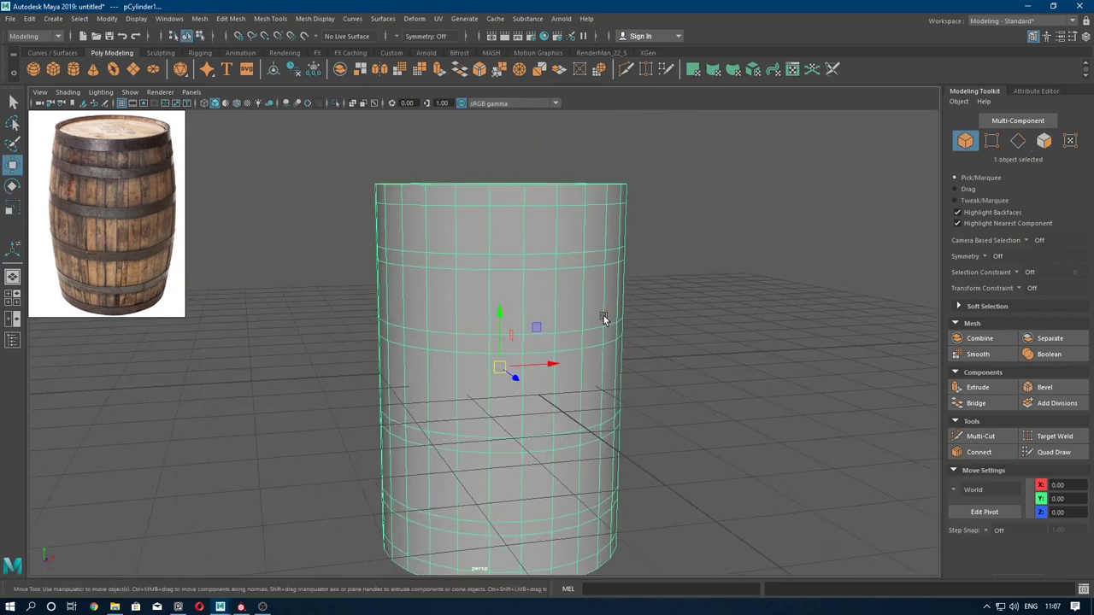
scroll(538, 335, "down", 2)
right_click_drag(501, 285, 490, 318)
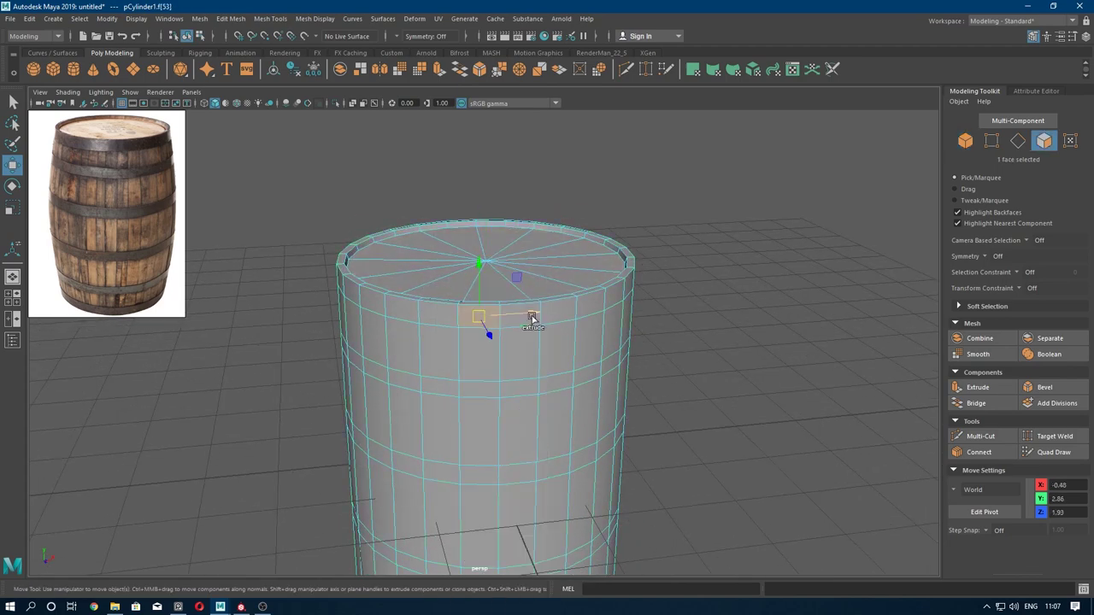
double_click(452, 316, "shift")
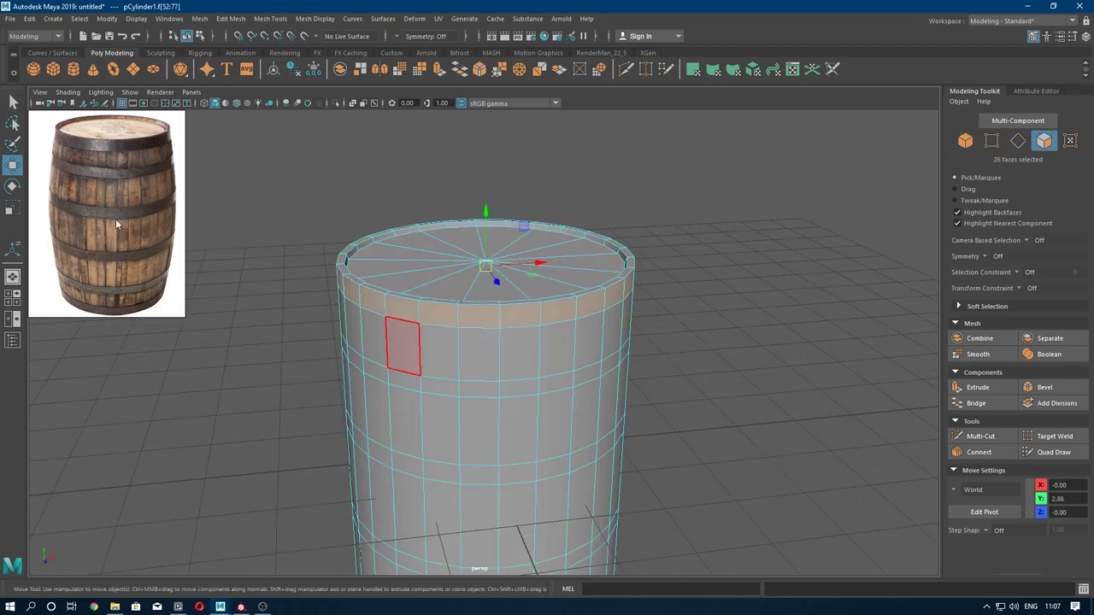
scroll(541, 228, "down", 2)
scroll(541, 228, "up", 3)
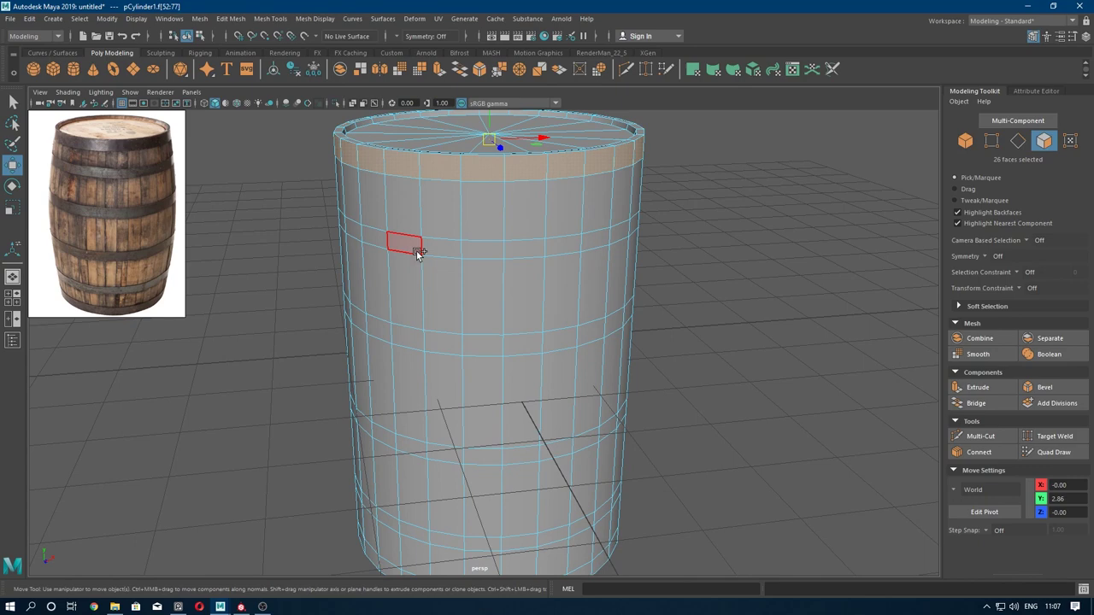
double_click(472, 245, "shift")
scroll(500, 342, "down", 2)
middle_click_drag(517, 359, 436, 329, "alt")
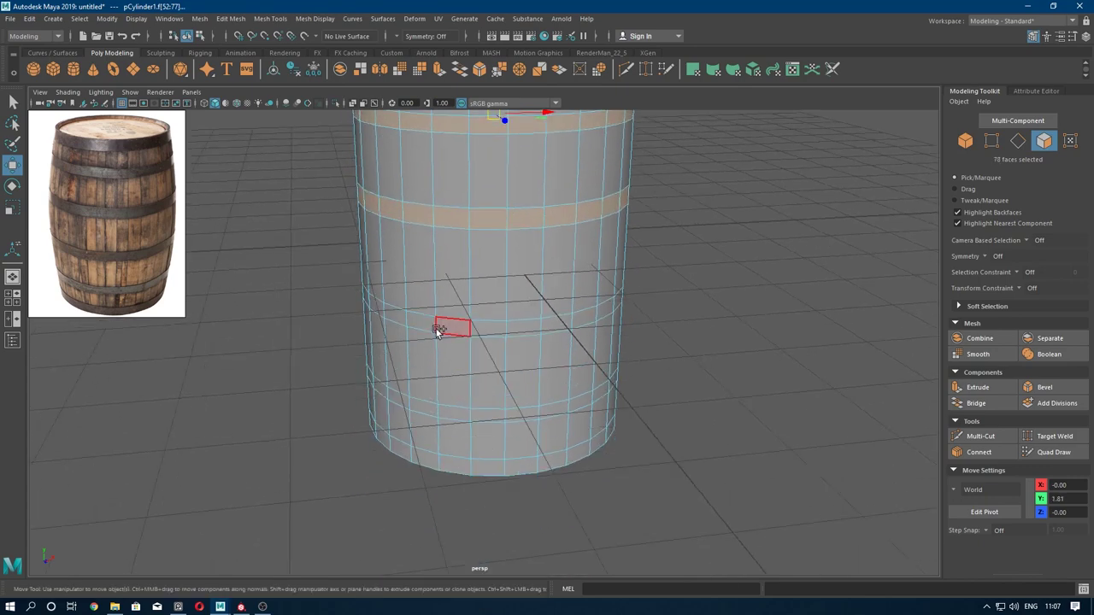
double_click(481, 328, "shift")
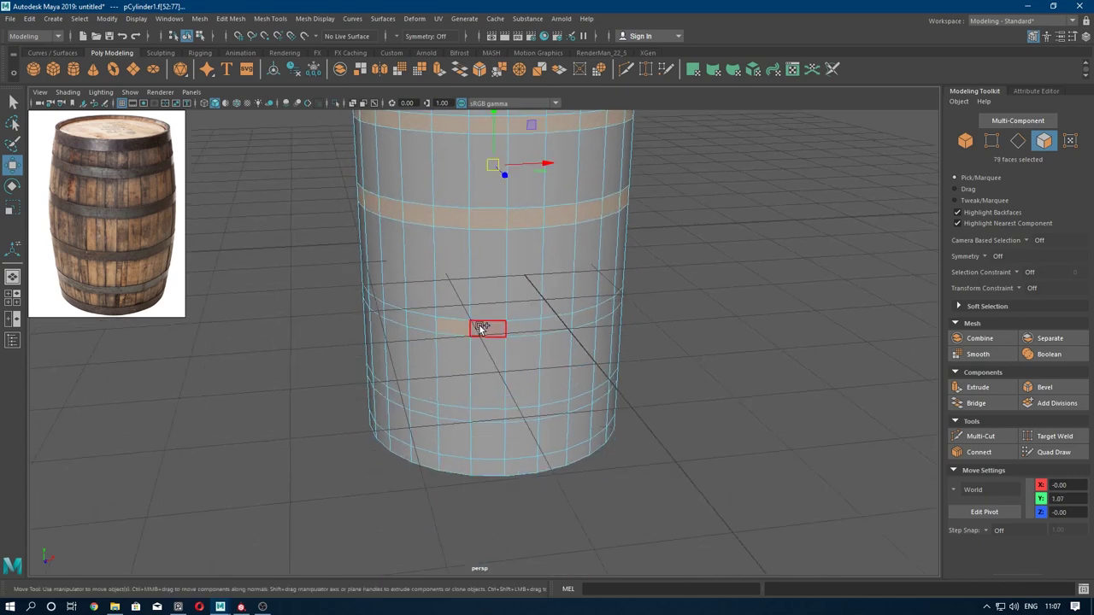
double_click(464, 414, "shift")
double_click(466, 472, "shift")
scroll(523, 359, "down", 2)
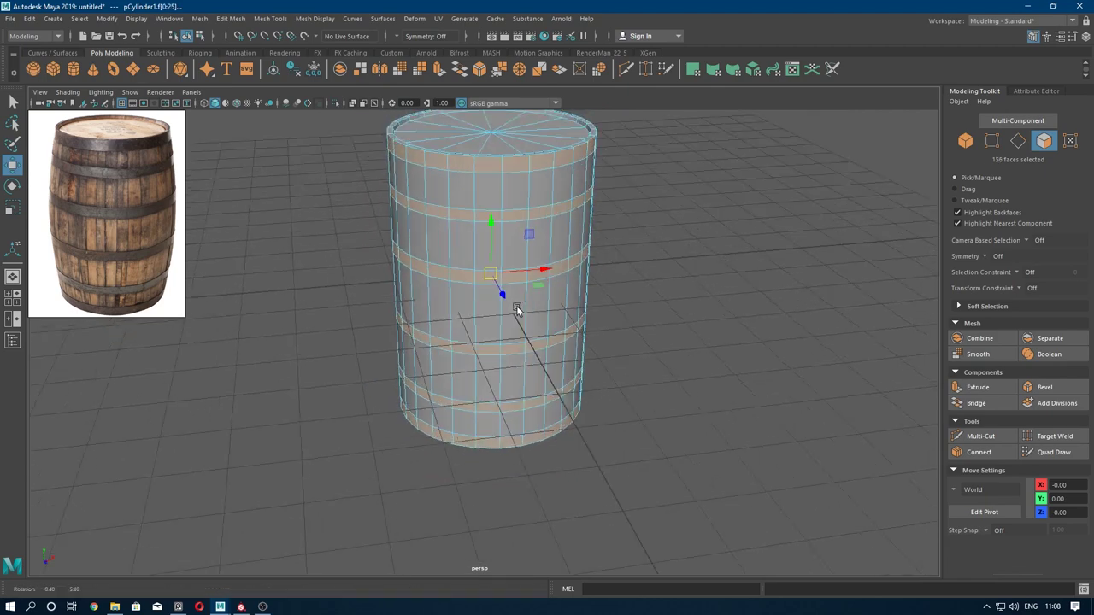
mouse_move(516, 310)
left_mouse_down("alt")
mouse_move(505, 429)
mouse_move(502, 394)
left_mouse_up("alt")
scroll(502, 394, "up", 1)
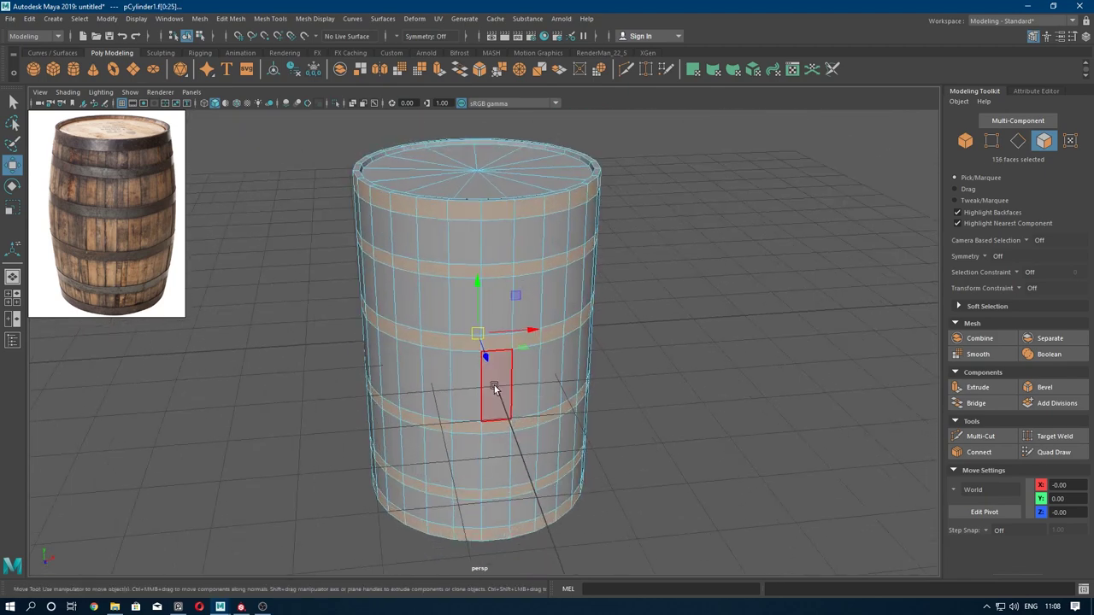
- Extrude the selected rings, trying thicknesses of 0.05 and 0.07
key("ctrl+e")
left_click_drag(513, 256, 508, 185, "alt")
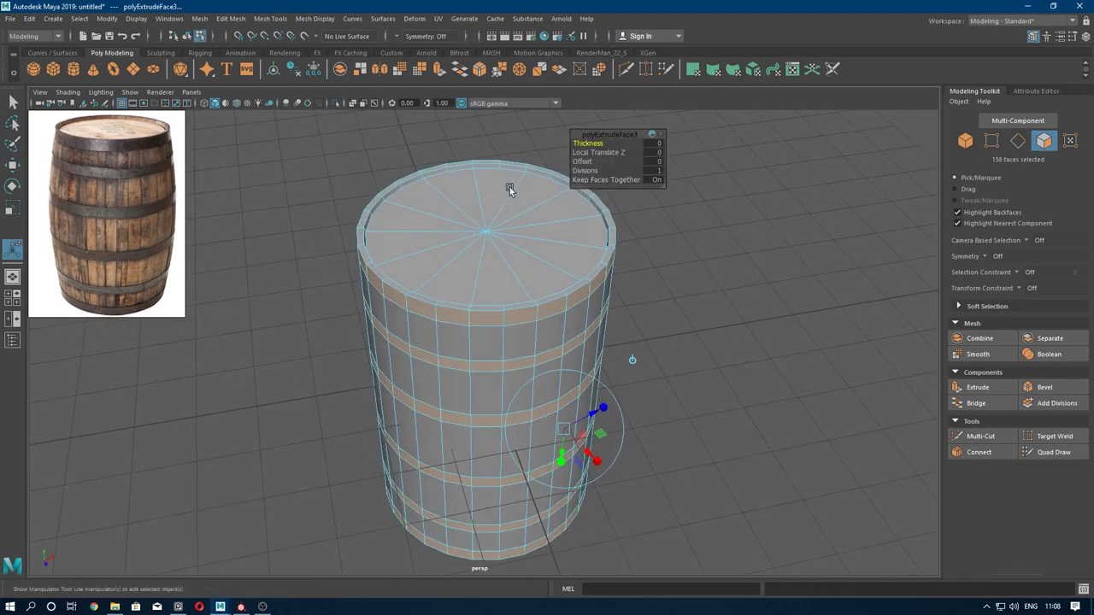
scroll(507, 186, "up", 1)
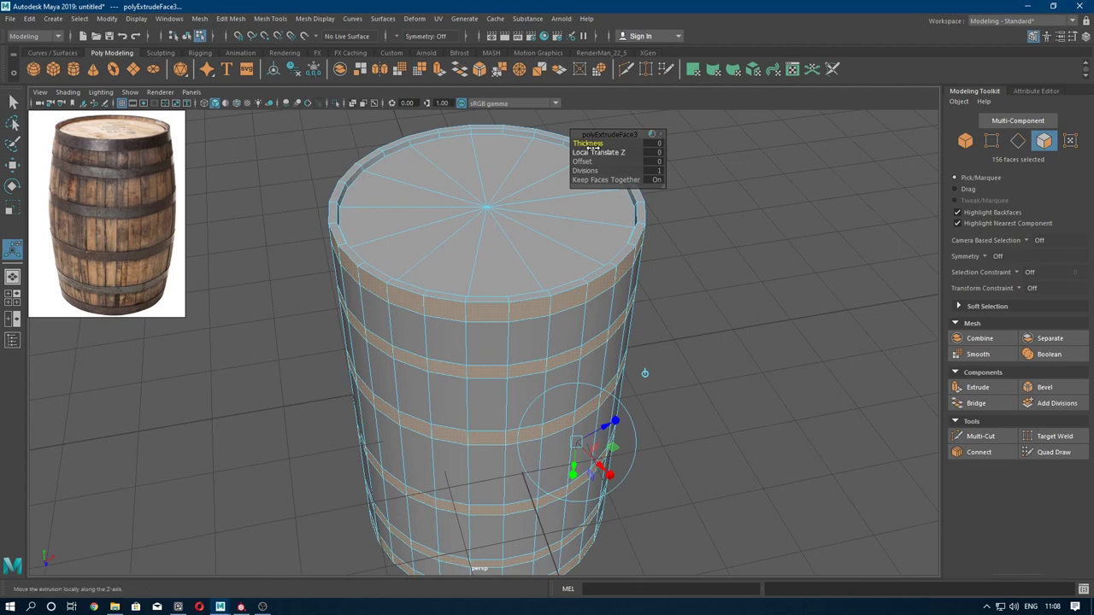
type("0.05")
key("Return")
type("0.07")
key("Return")
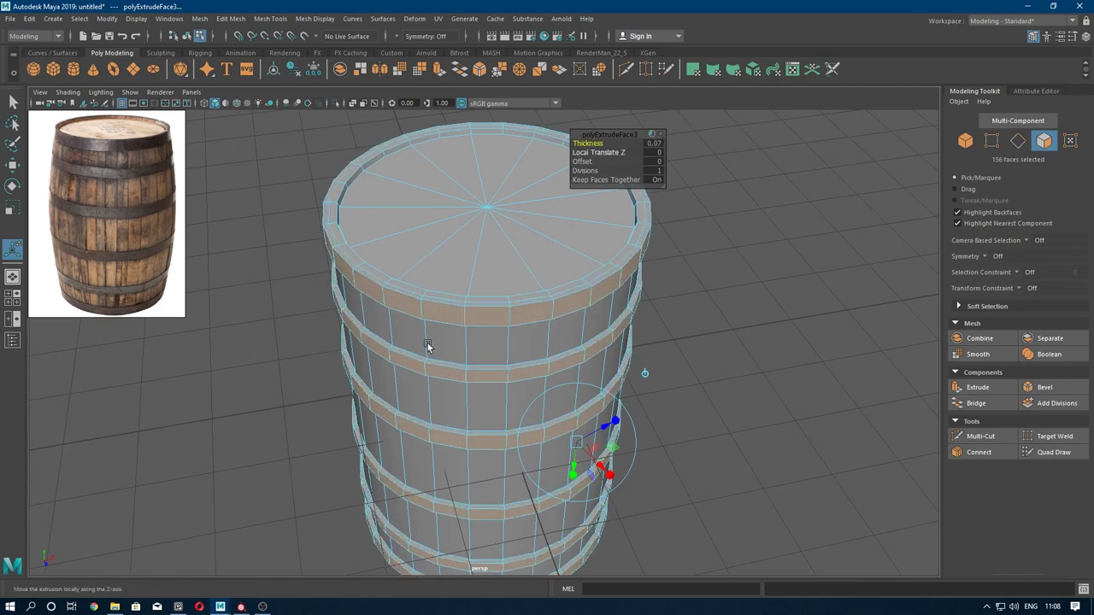
- Settle the extrusion thickness at 0.03 after trying 3
scroll(408, 333, "up", 2)
left_click_drag(385, 325, 366, 396, "alt")
scroll(367, 396, "up", 1)
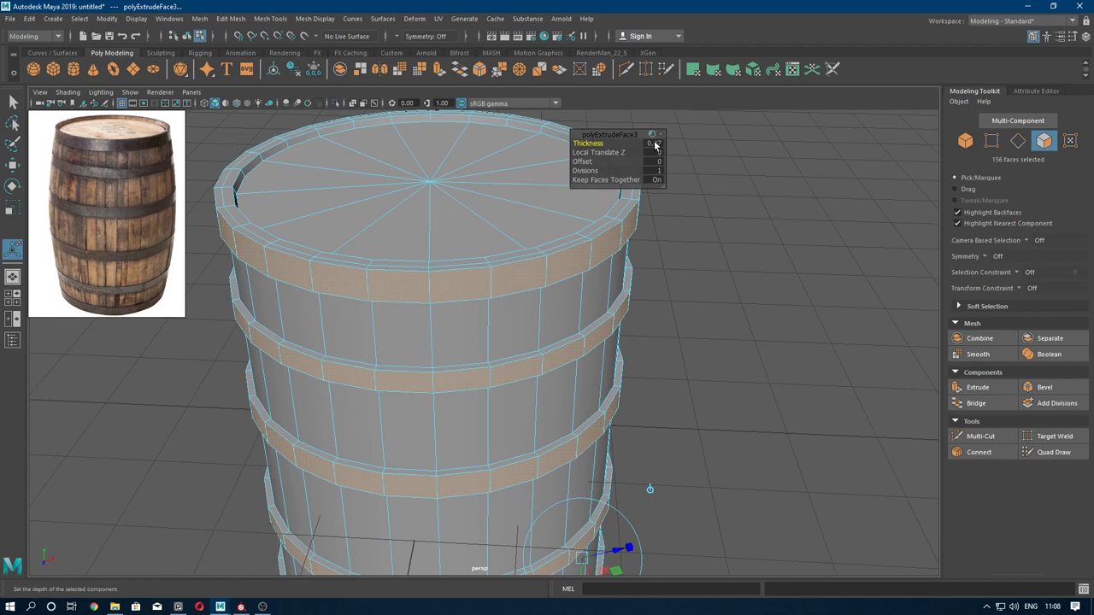
type("3")
key("Return")
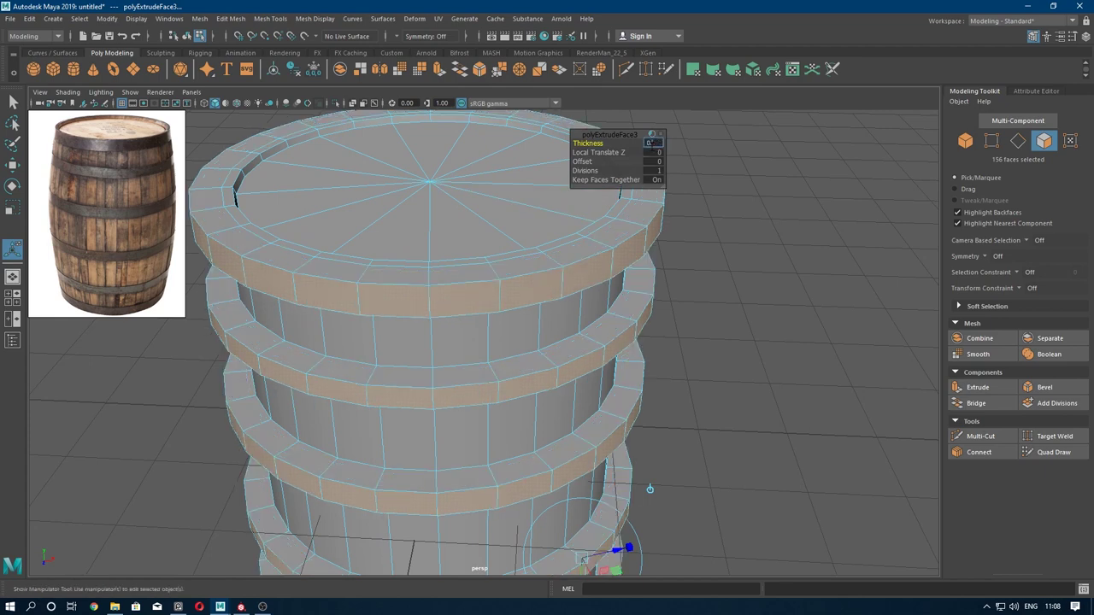
type("0.03")
key("Return")
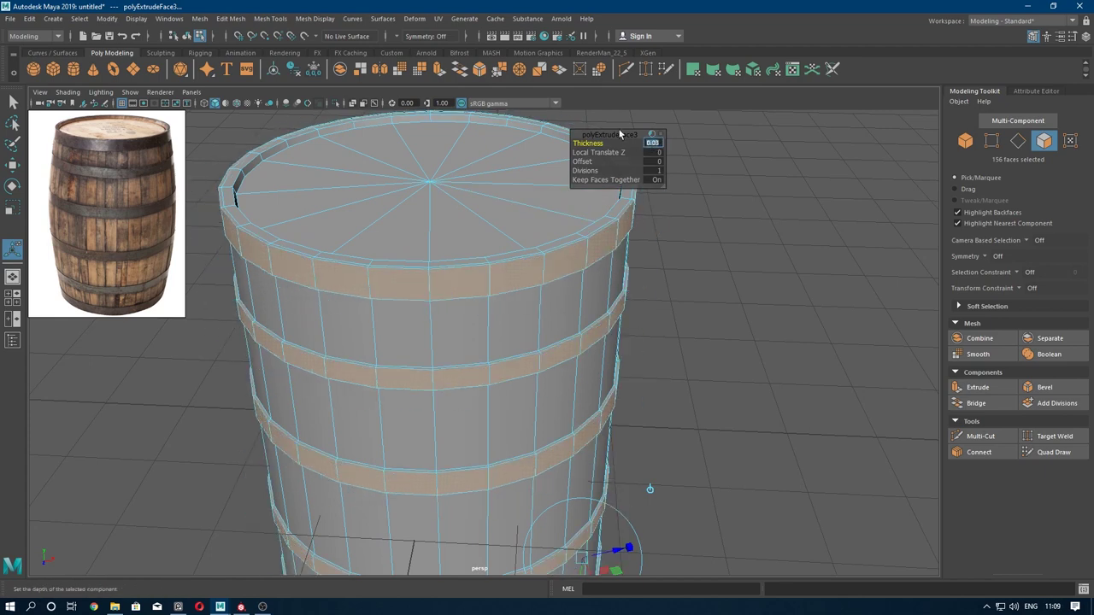
- Return to Object Mode and frame the hooped barrel cylinder from several angles
key("w")
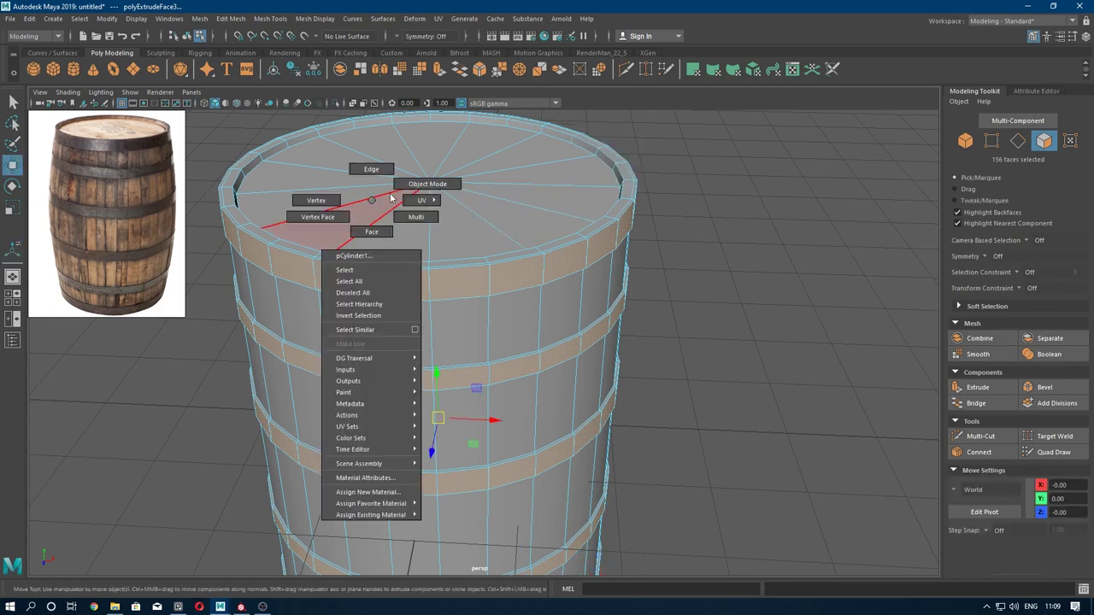
right_click_drag(367, 208, 427, 183)
key("f")
mouse_move(536, 417)
left_mouse_down("alt")
mouse_move(481, 388)
mouse_move(535, 318)
mouse_move(444, 350)
mouse_move(547, 307)
mouse_move(425, 405)
left_mouse_up("alt")
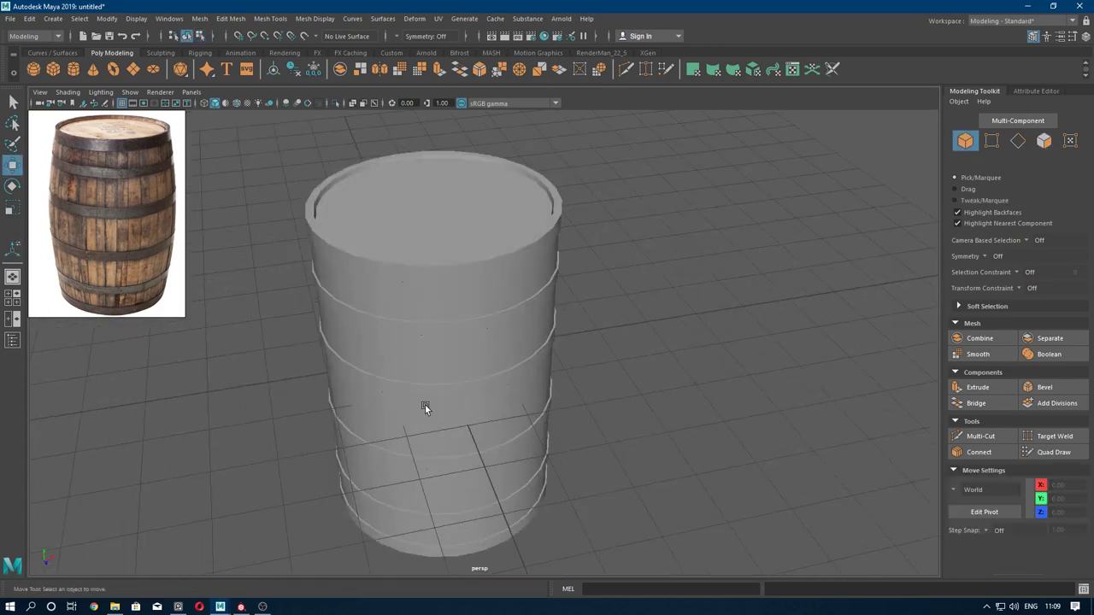
mouse_move(425, 404)
right_mouse_down("alt")
mouse_move(439, 395)
mouse_move(438, 323)
mouse_move(462, 359)
mouse_move(452, 329)
right_mouse_up("alt")
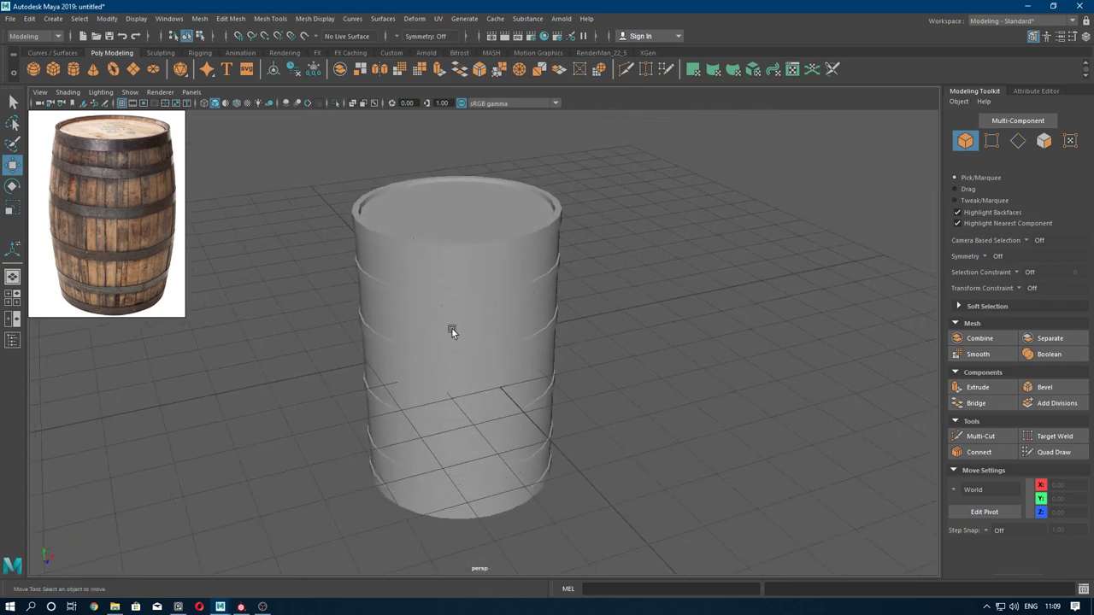
mouse_move(452, 330)
left_mouse_down("alt")
mouse_move(619, 324)
mouse_move(626, 283)
left_mouse_up("alt")
- Select the barrel cylinder and bring up the Deform menu
left_click(488, 299)
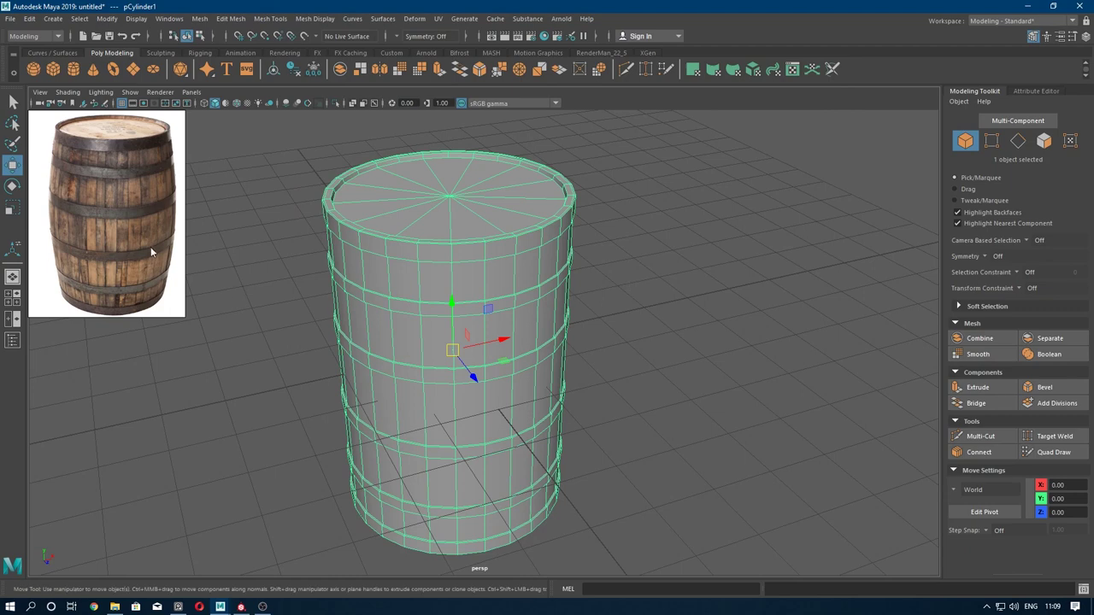
right_click_drag(615, 325, 566, 316, "alt")
left_click_drag(566, 315, 586, 304, "alt")
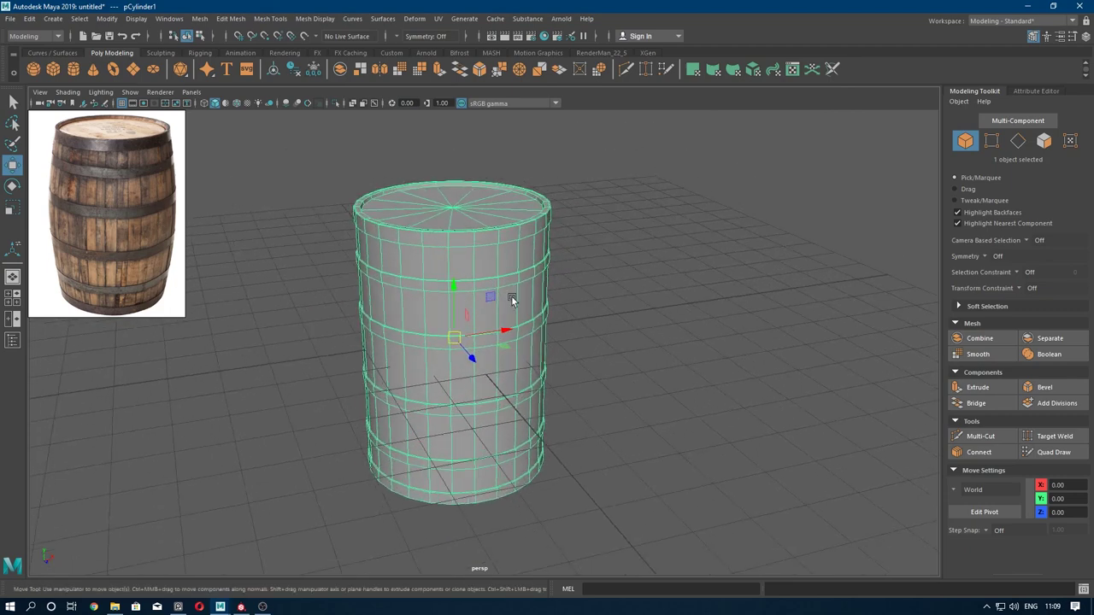
left_click(462, 19)
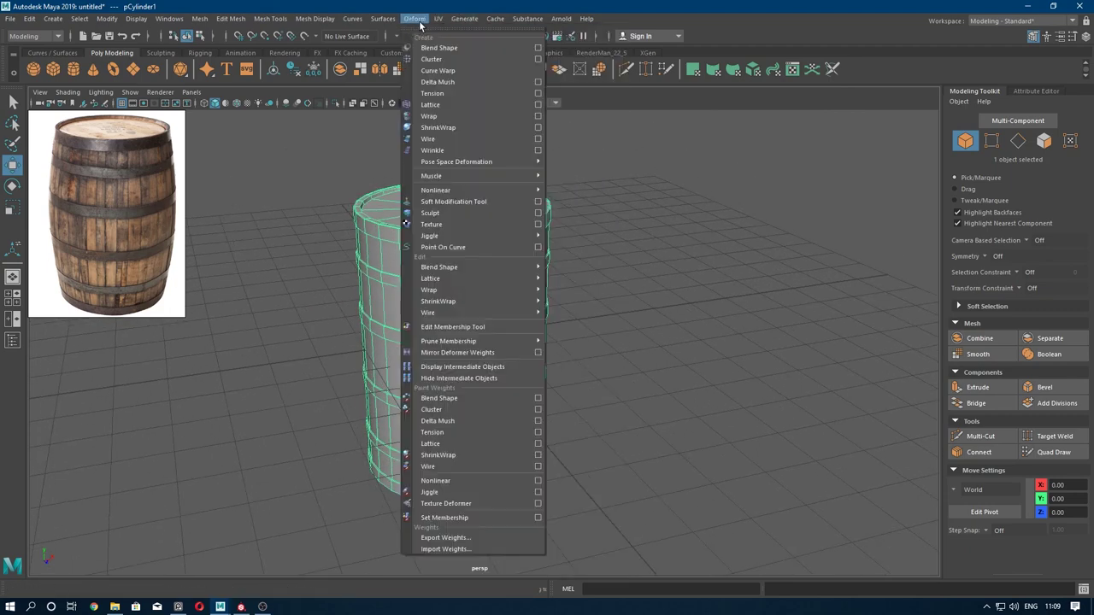
- Wrap the cylinder in a lattice and switch to editing its lattice points
left_click(442, 105)
mouse_move(516, 323)
left_mouse_down("alt")
mouse_move(521, 297)
mouse_move(558, 374)
left_mouse_up("alt")
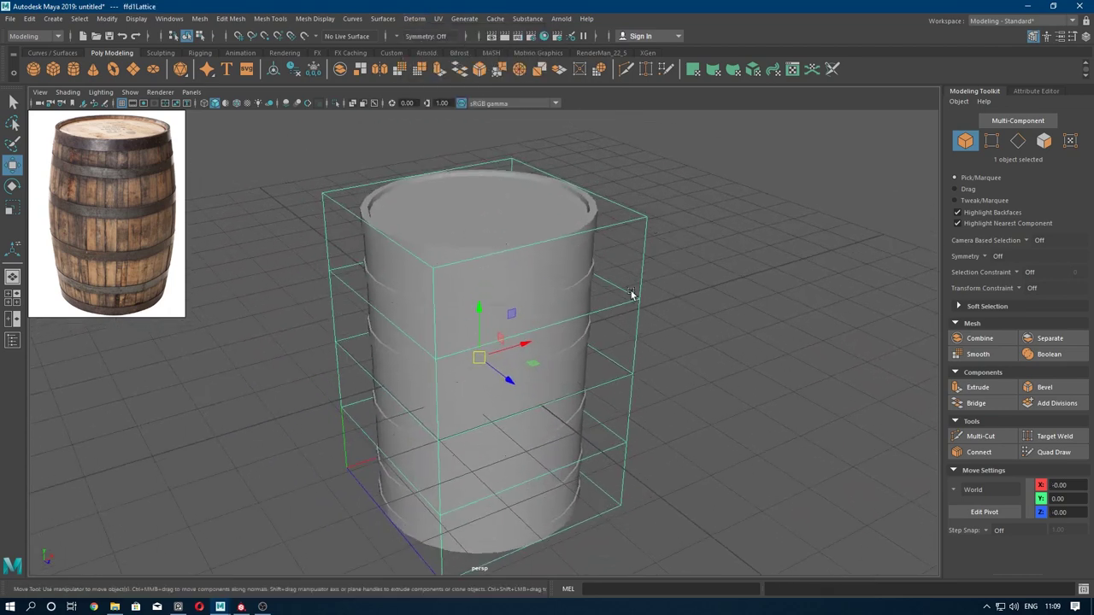
scroll(590, 292, "up", 2)
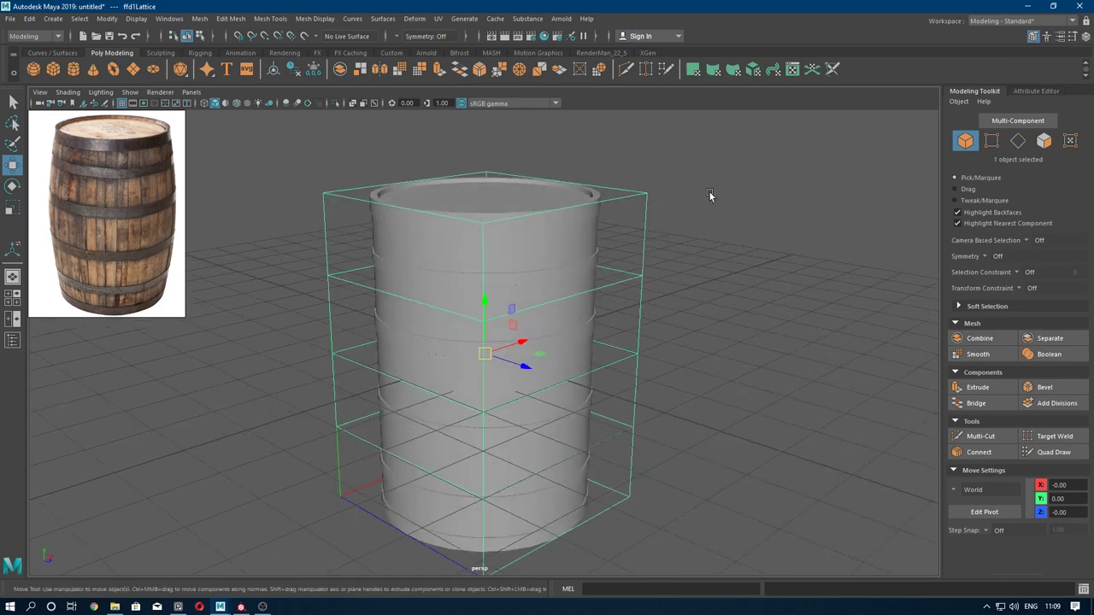
right_click_drag(709, 195, 697, 163)
left_click_drag(633, 309, 605, 291, "alt")
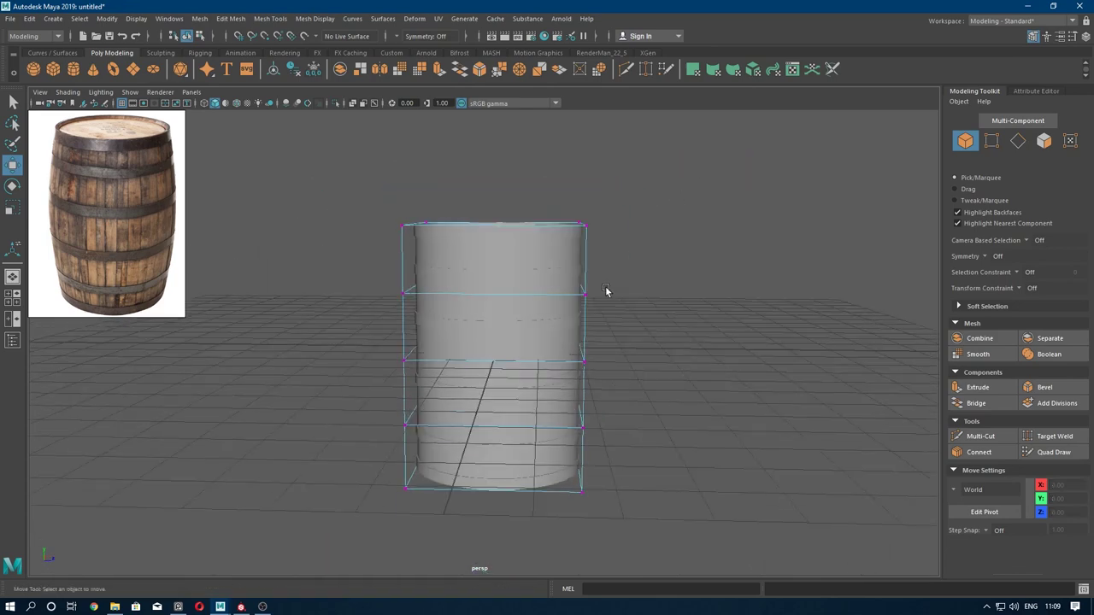
key("space")
mouse_move(410, 290)
left_mouse_down()
mouse_move(414, 322)
mouse_move(579, 402)
left_mouse_up()
key("space")
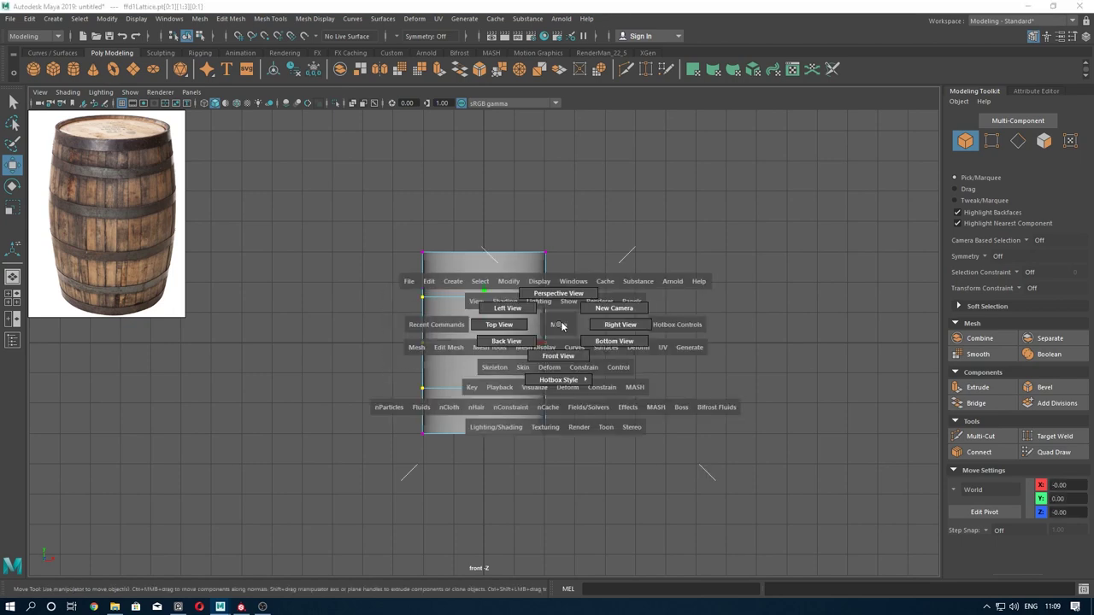
left_click_drag(561, 326, 558, 294)
- Scale the middle lattice points outward to bulge the barrel, then reselect the barrel mesh
key("r")
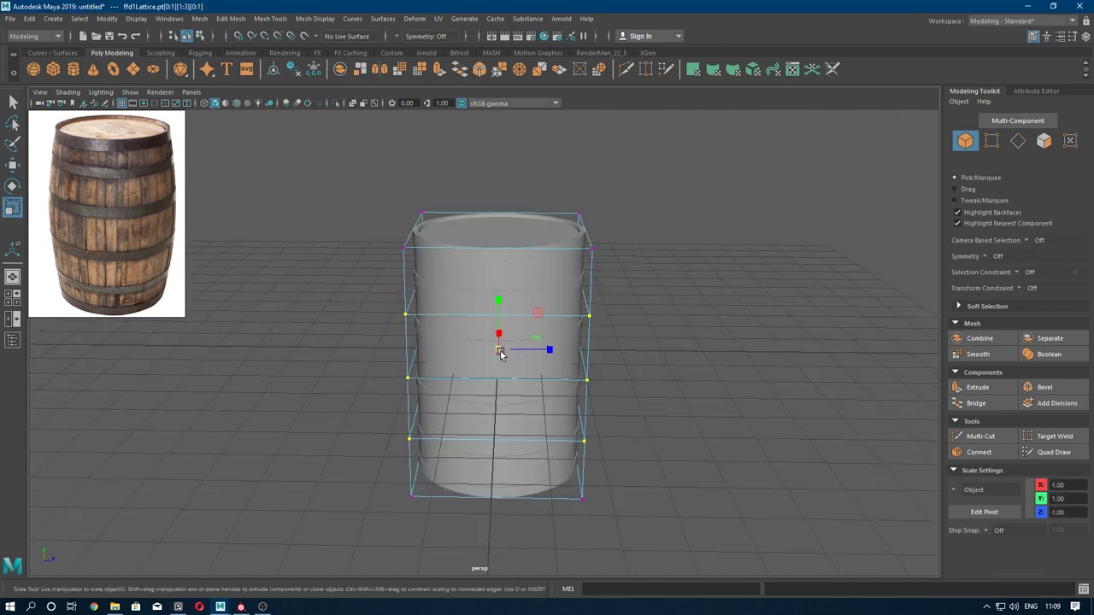
mouse_move(500, 354)
left_mouse_down()
mouse_move(517, 351)
mouse_move(511, 359)
left_mouse_up()
left_click_drag(496, 357, 496, 397)
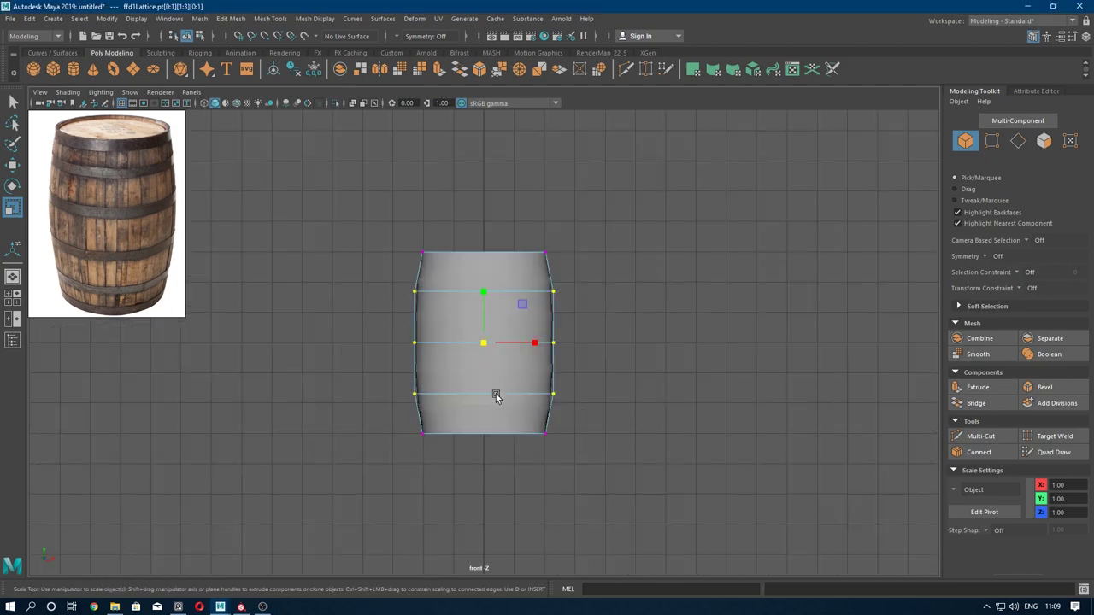
key("space")
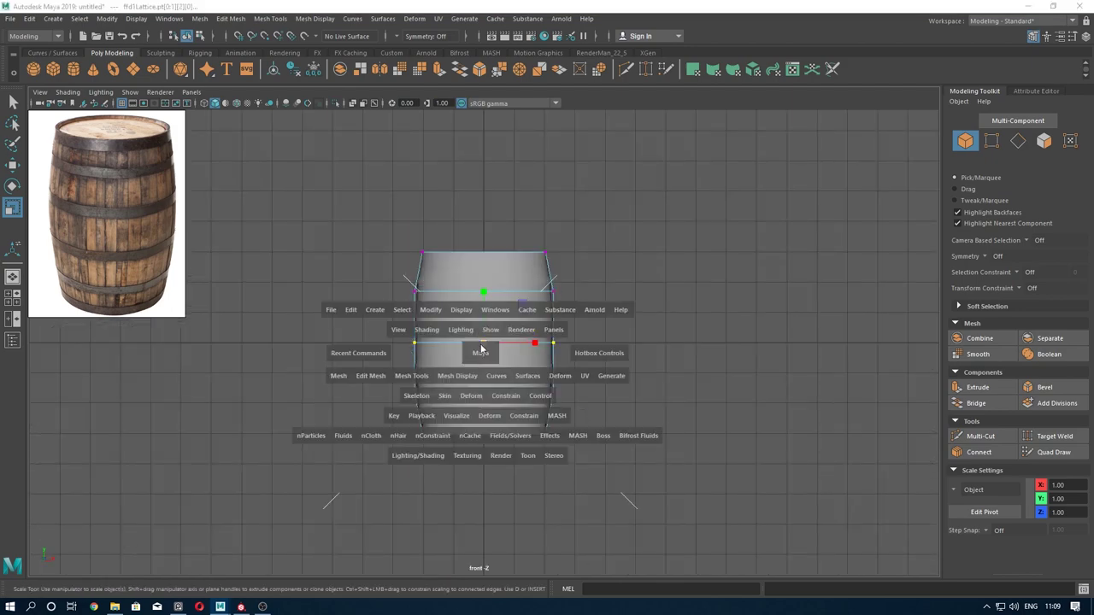
left_click_drag(491, 351, 493, 303)
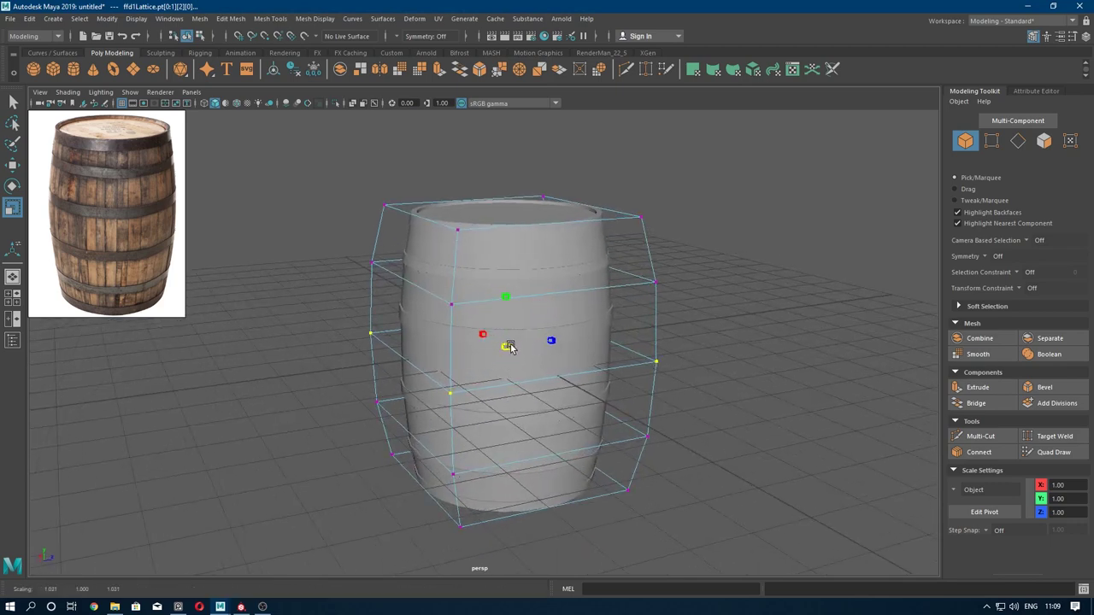
left_click_drag(511, 347, 570, 254, "alt")
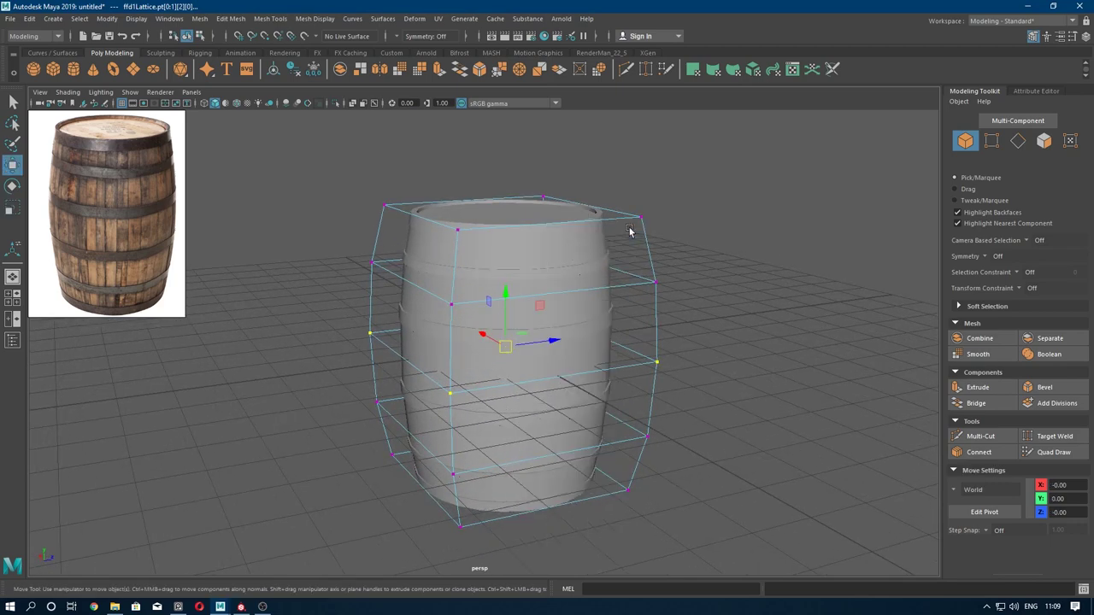
key("space")
key("F8")
key("w")
left_click(447, 237)
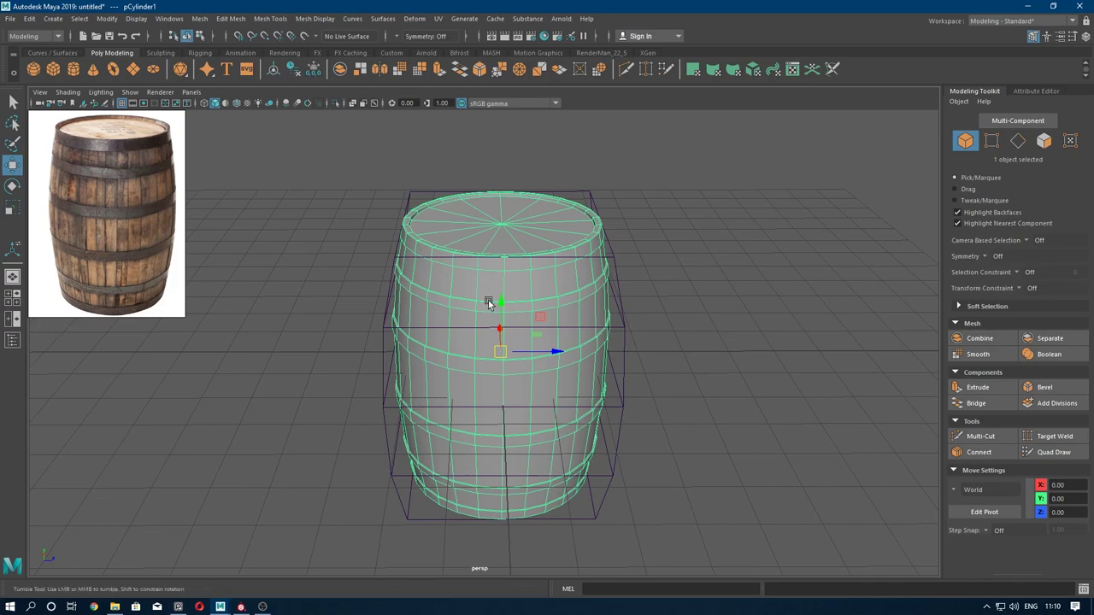
- Scale the whole lattice along Y to about 4.06 × 6.47 × 4.03
mouse_move(489, 304)
left_mouse_down("alt")
mouse_move(491, 258)
mouse_move(399, 279)
mouse_move(395, 260)
mouse_move(538, 288)
mouse_move(513, 305)
left_mouse_up("alt")
mouse_move(513, 306)
right_mouse_down("alt")
mouse_move(476, 337)
mouse_move(546, 352)
right_mouse_up("alt")
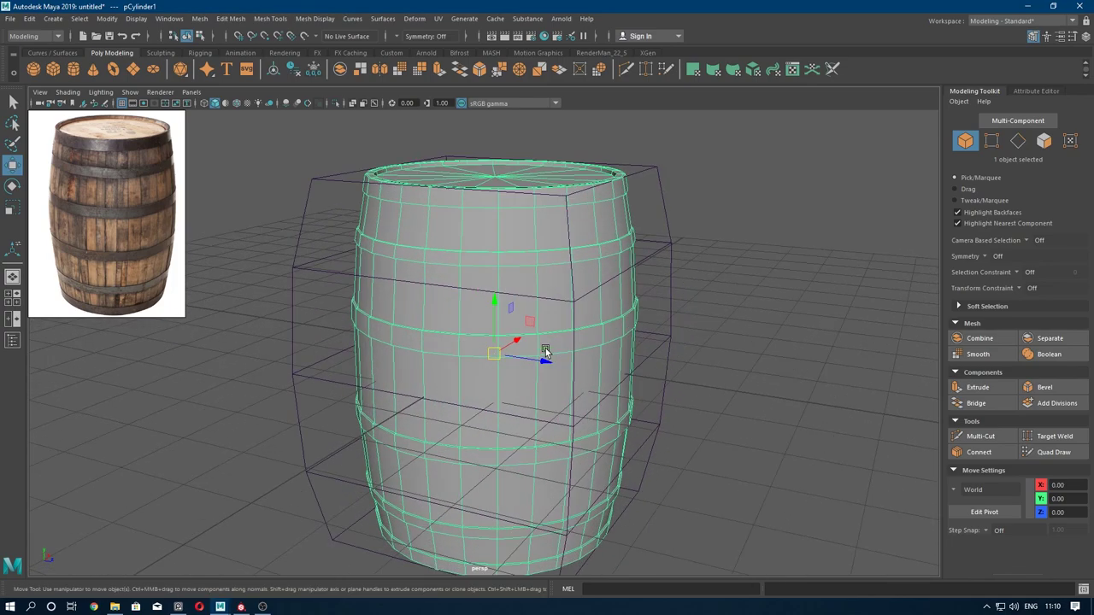
mouse_move(546, 352)
left_mouse_down("alt")
mouse_move(464, 300)
mouse_move(457, 276)
mouse_move(522, 278)
mouse_move(495, 275)
mouse_move(553, 255)
left_mouse_up("alt")
right_click_drag(552, 255, 571, 294, "alt")
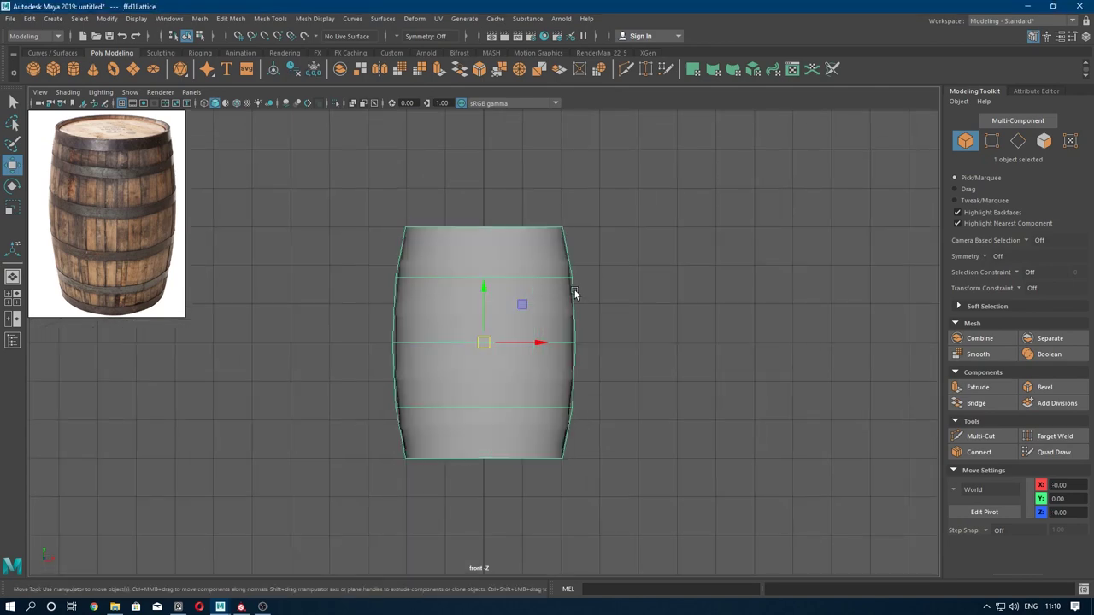
right_click(590, 256)
left_click(586, 252)
key("r")
mouse_move(481, 297)
left_mouse_down()
mouse_move(515, 370)
mouse_move(496, 271)
left_mouse_up()
key("space")
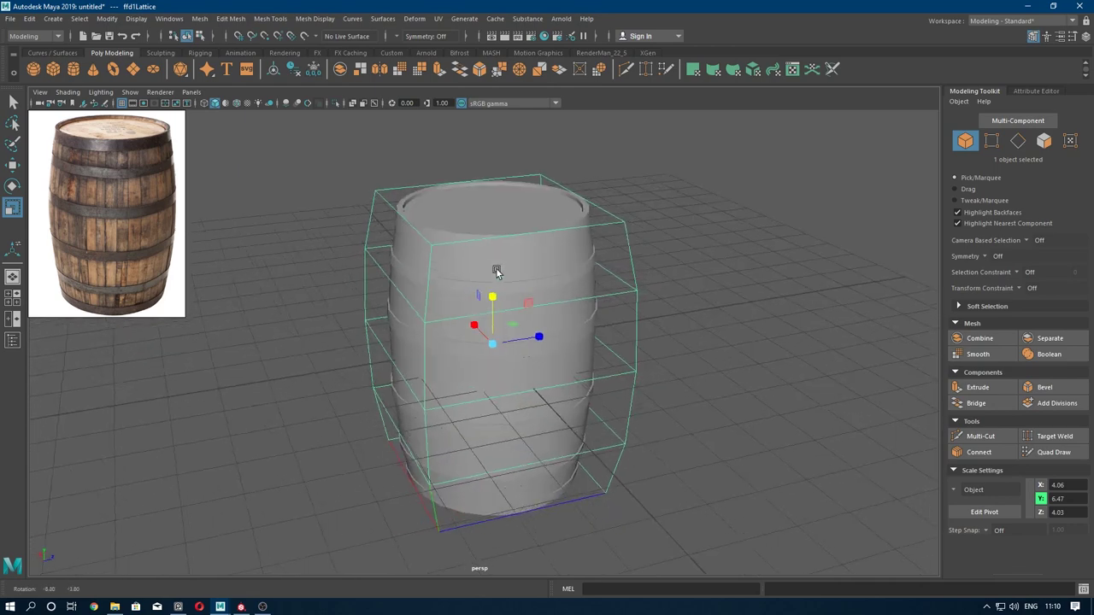
key("w")
- Select the pCylinder1 barrel mesh and bring up Edit > Delete by Type
right_click(629, 216)
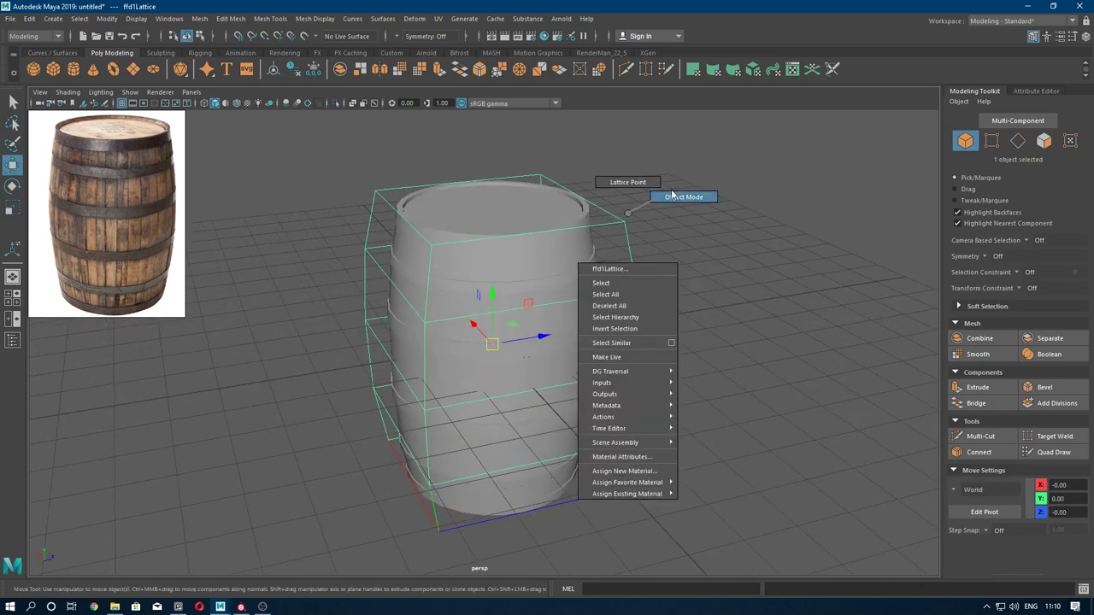
left_click(525, 220)
left_click(29, 20)
mouse_move(62, 153)
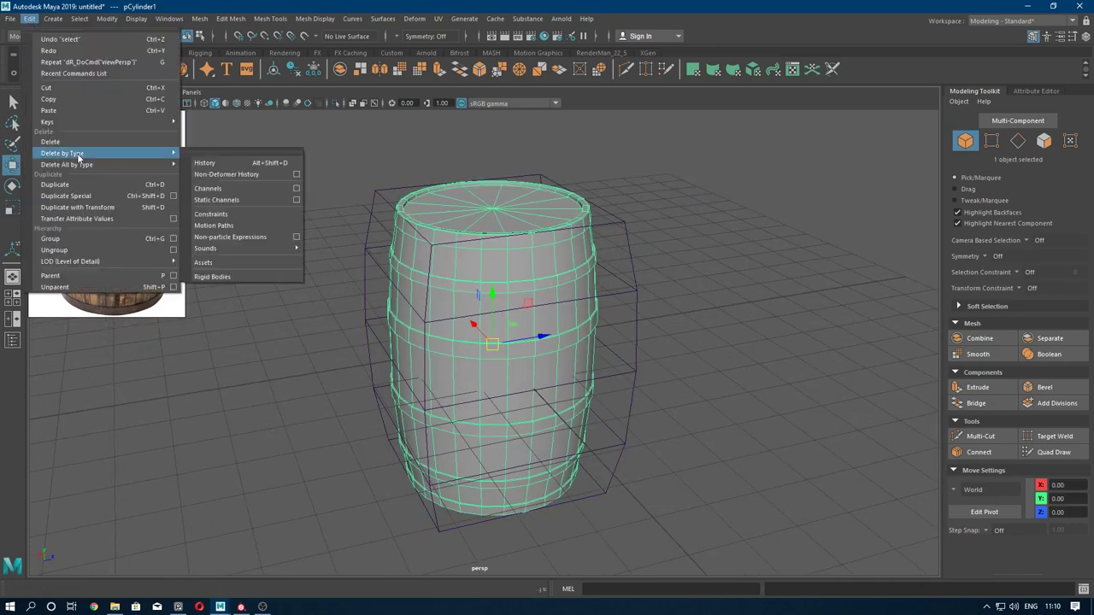
- Delete the barrel's history to bake in the bulge, then bring up the Workspace list
left_click(195, 163)
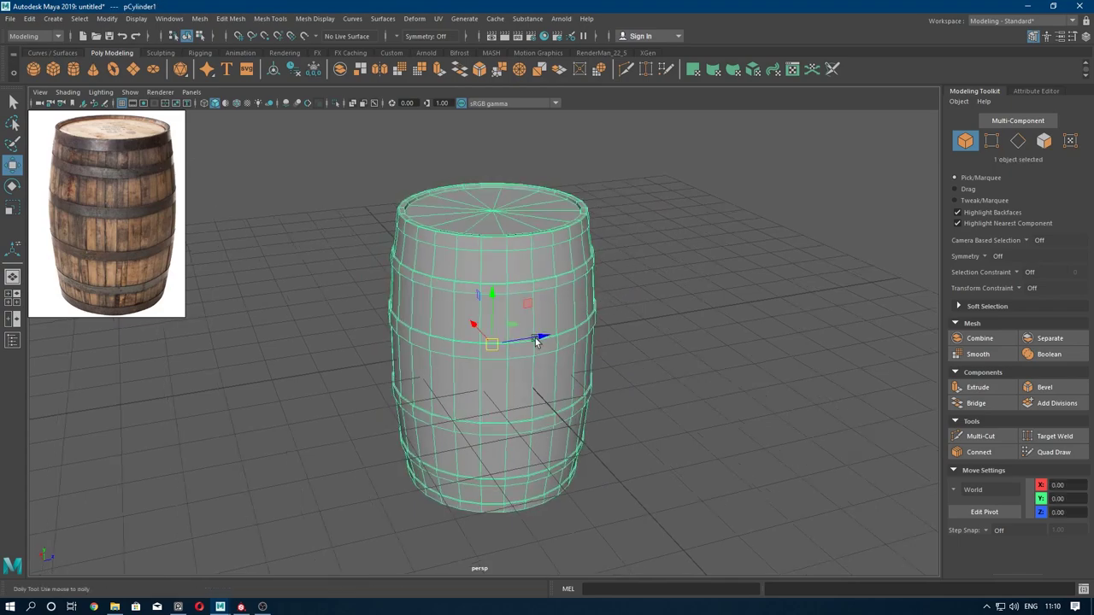
mouse_move(523, 349)
left_mouse_down("alt")
mouse_move(547, 342)
mouse_move(454, 498)
mouse_move(430, 331)
mouse_move(493, 337)
left_mouse_up("alt")
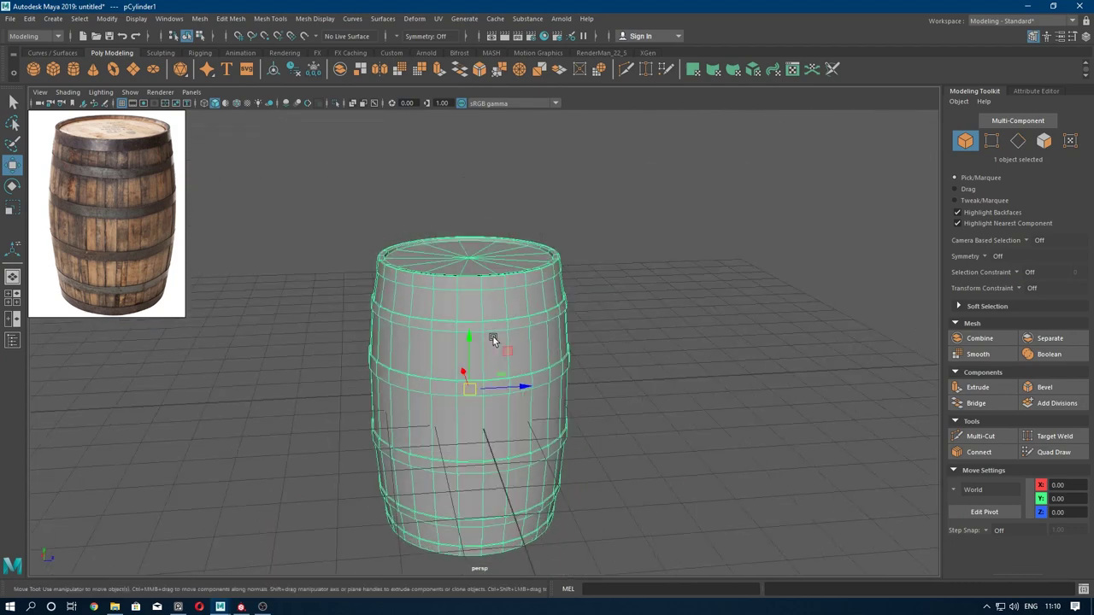
left_click(1031, 24)
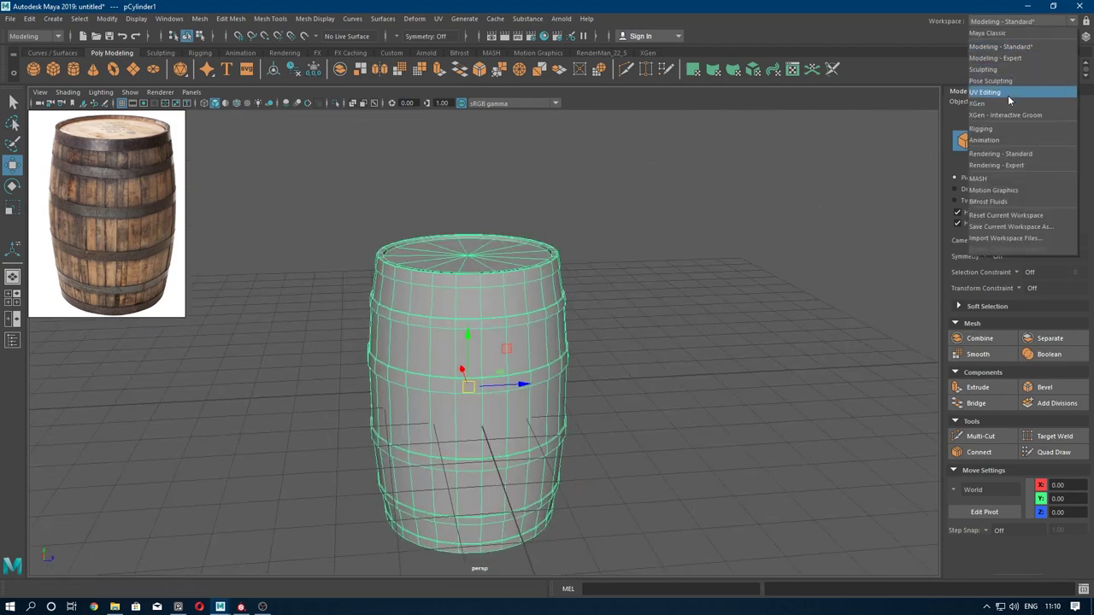
- Switch to the UV Editing workspace and zoom in on the barrel
left_click(1008, 95)
mouse_move(229, 306)
right_mouse_down("alt")
mouse_move(306, 420)
mouse_move(171, 256)
right_mouse_up("alt")
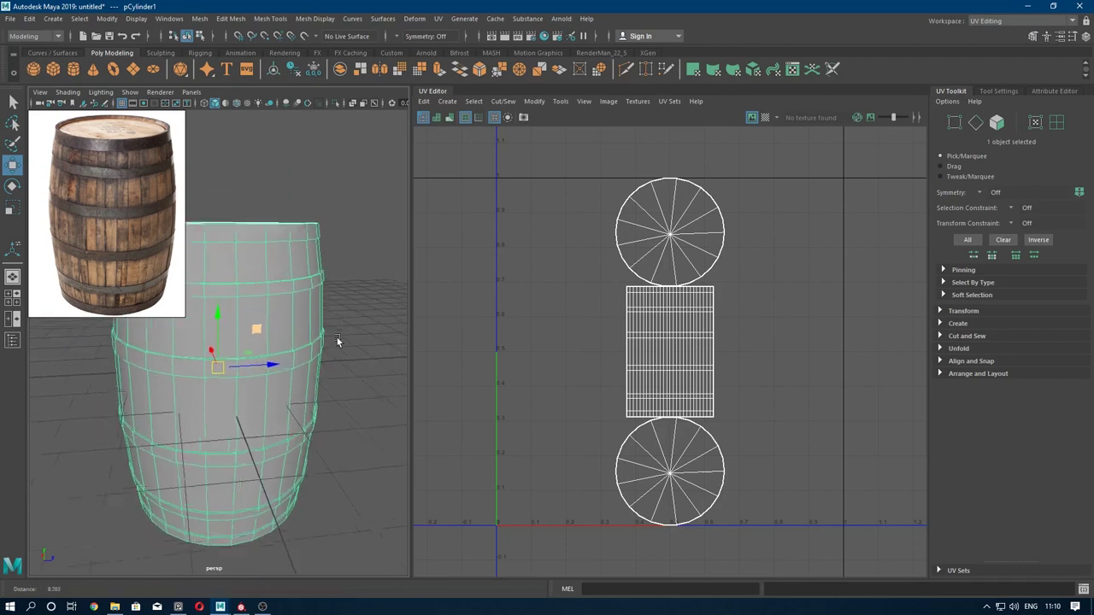
left_click_drag(143, 229, 513, 600)
mouse_move(215, 367)
right_mouse_down("alt")
mouse_move(252, 410)
mouse_move(260, 325)
right_mouse_up("alt")
- In face mode, select the top lid faces and its rim faces
left_click(270, 374)
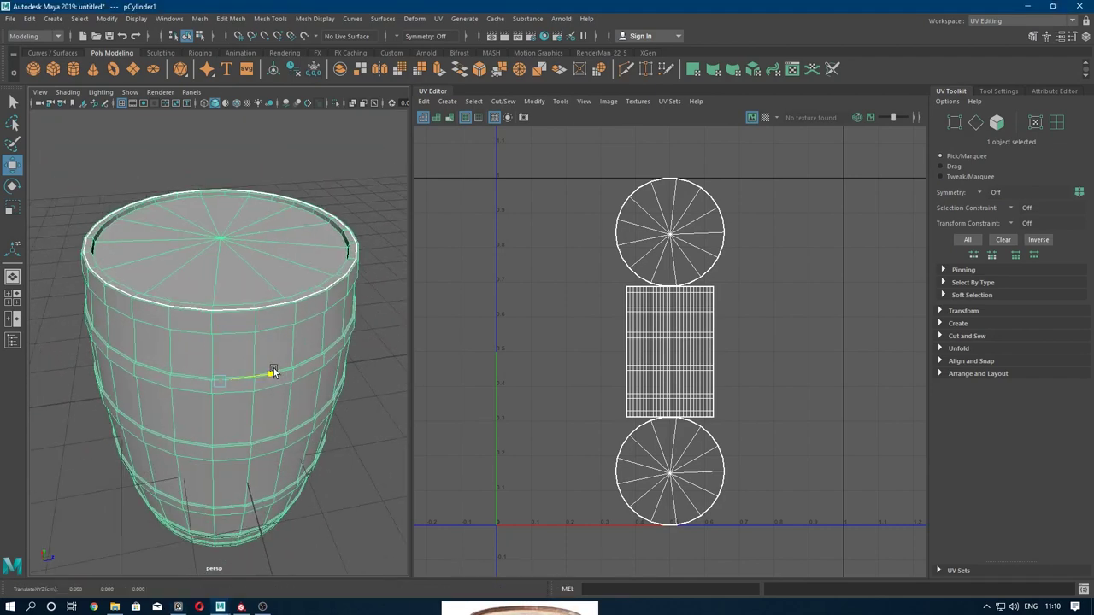
mouse_move(277, 362)
right_mouse_down("alt")
mouse_move(166, 308)
mouse_move(206, 261)
mouse_move(207, 288)
right_mouse_up("alt")
left_click(219, 321)
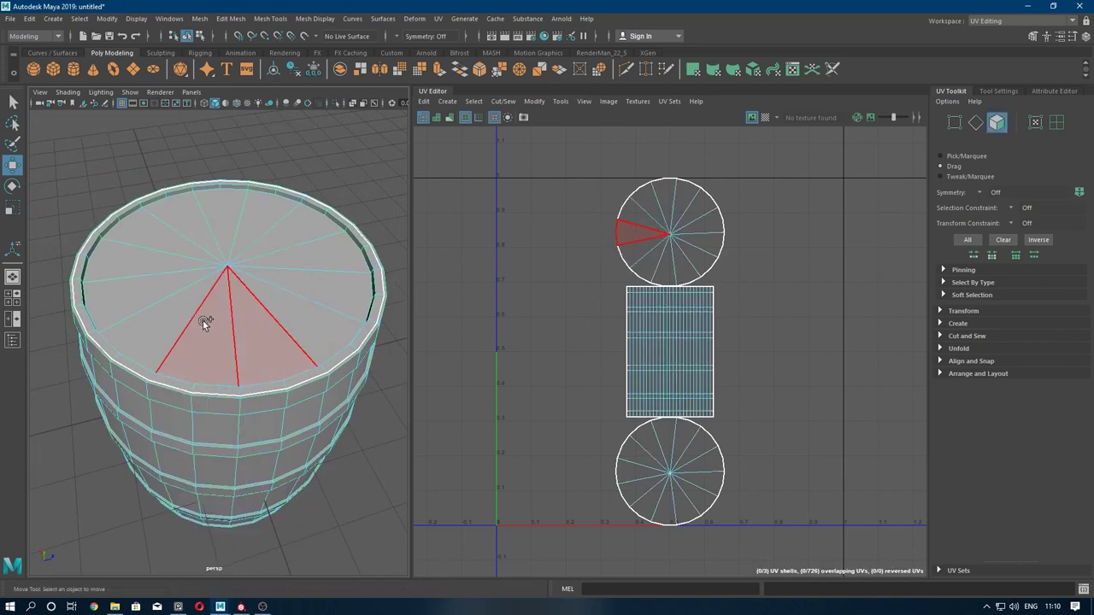
left_click_drag(205, 323, 276, 305)
mouse_move(132, 294)
right_mouse_down("alt")
mouse_move(162, 298)
mouse_move(183, 342)
right_mouse_up("alt")
left_click(236, 357, "shift")
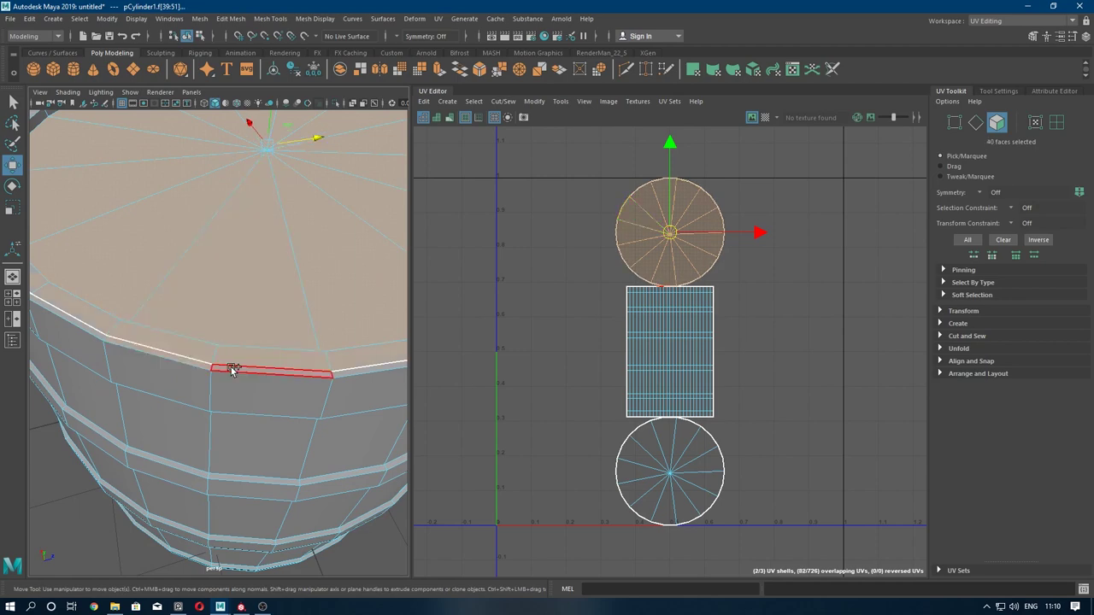
- Add the upper hoop band face loops to the selection
mouse_move(232, 382)
right_mouse_down("alt")
mouse_move(227, 288)
mouse_move(208, 268)
right_mouse_up("alt")
mouse_move(207, 268)
left_mouse_down("alt")
mouse_move(210, 336)
mouse_move(157, 284)
left_mouse_up("alt")
right_click_drag(156, 284, 194, 374, "alt")
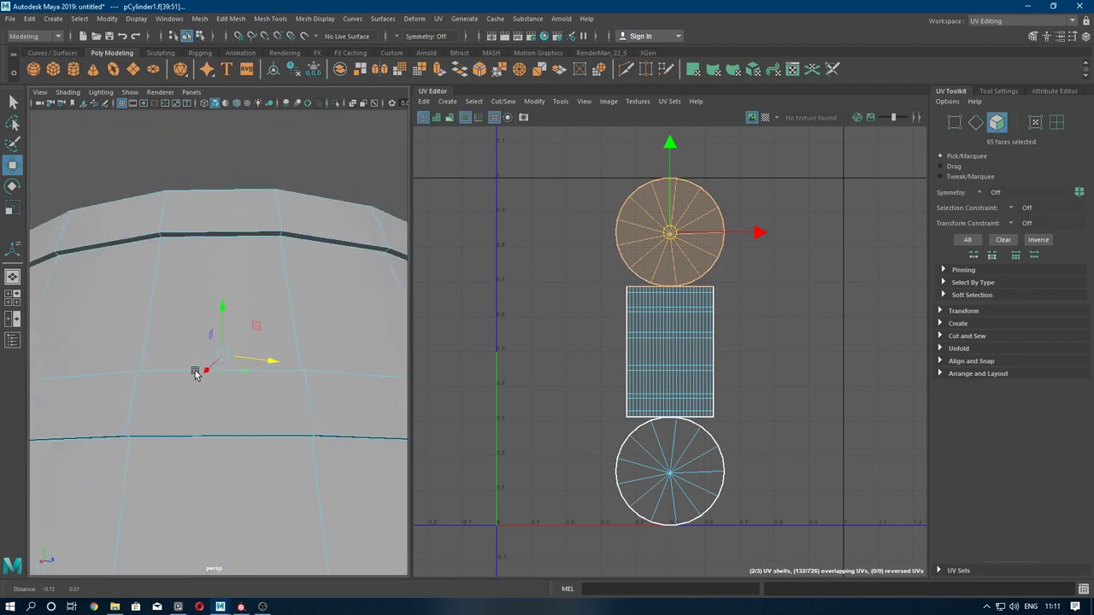
left_click(179, 239, "shift")
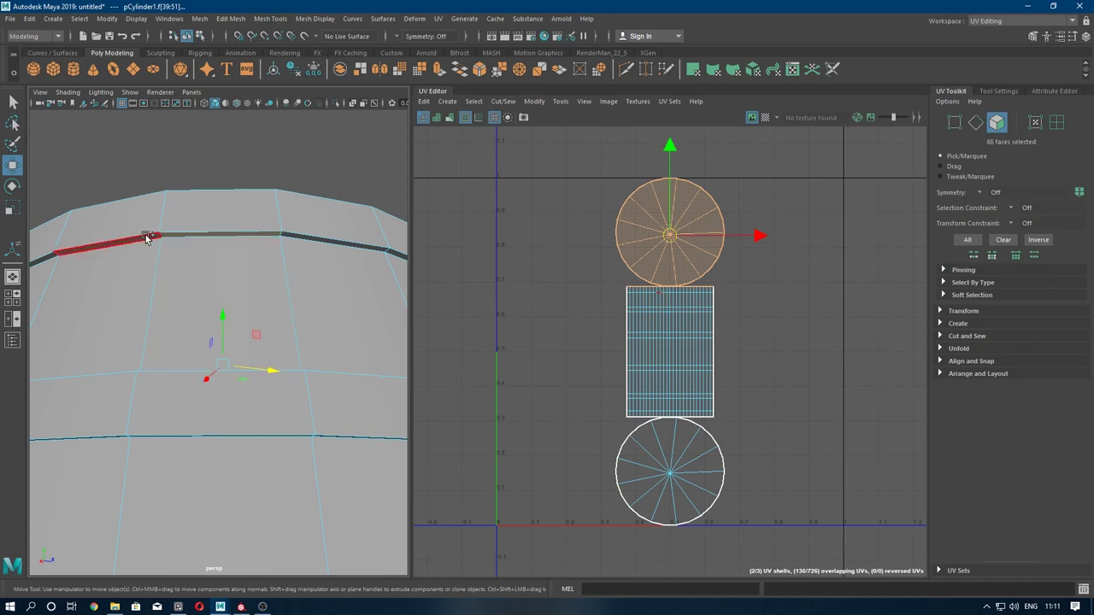
right_click_drag(145, 239, 220, 273, "alt")
scroll(219, 273, "down", 3)
mouse_move(220, 291)
left_mouse_down("alt")
mouse_move(221, 251)
mouse_move(219, 356)
left_mouse_up("alt")
double_click(244, 270, "shift")
scroll(219, 356, "up", 3)
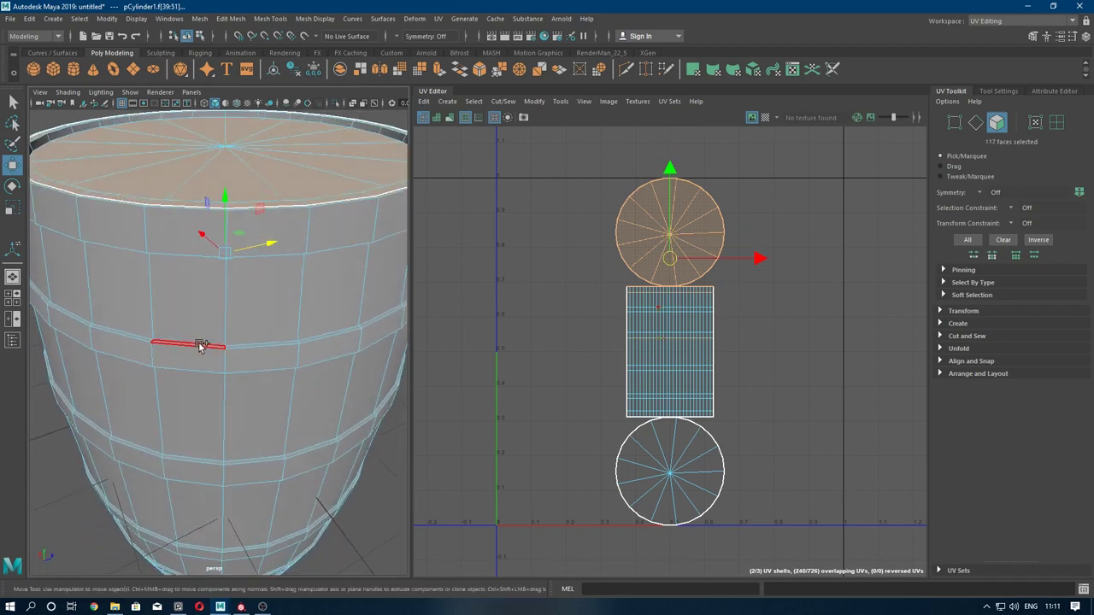
mouse_move(240, 407)
left_mouse_down("alt")
mouse_move(249, 286)
mouse_move(261, 327)
mouse_move(227, 285)
mouse_move(218, 371)
mouse_move(203, 203)
left_mouse_up("alt")
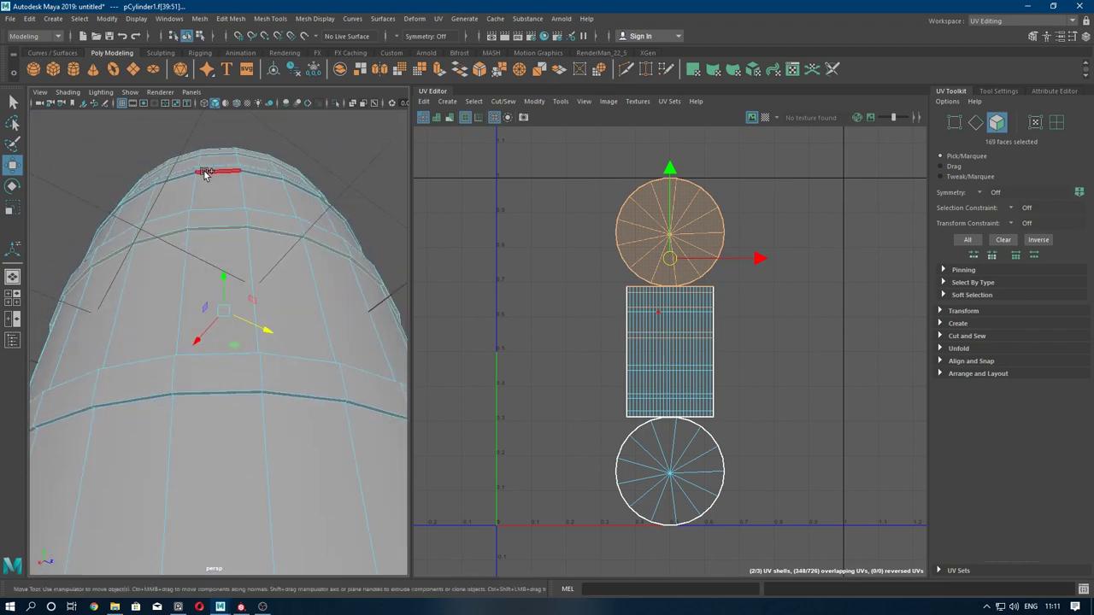
double_click(192, 173, "shift")
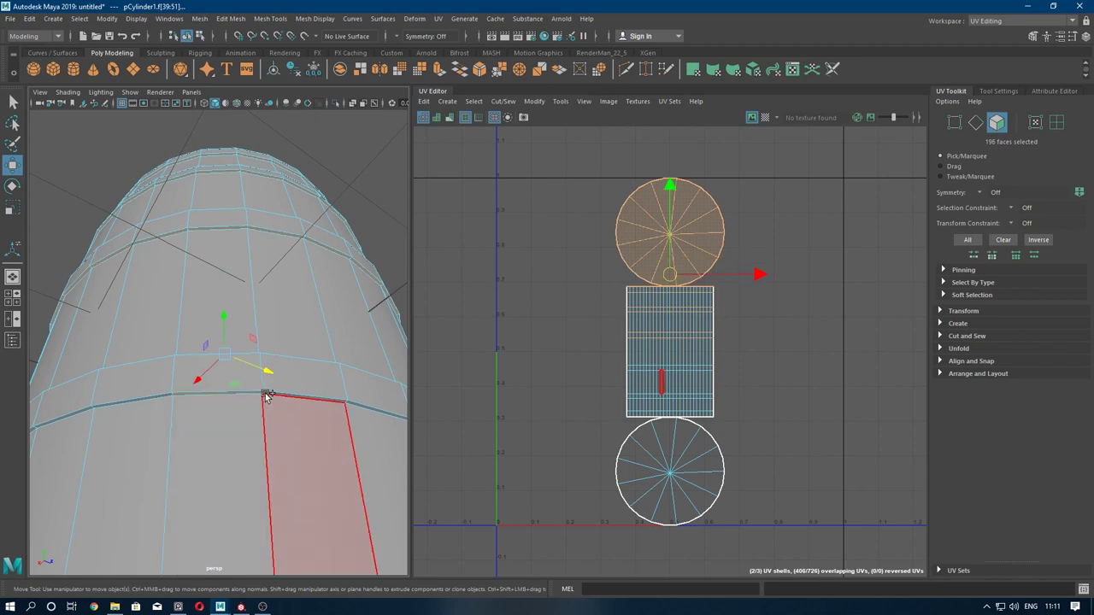
- Add the lower band loop, both bottom rim loops and the bottom cap faces
mouse_move(267, 391)
left_mouse_down("alt")
mouse_move(239, 433)
mouse_move(251, 395)
mouse_move(236, 362)
mouse_move(239, 398)
mouse_move(222, 429)
mouse_move(244, 459)
mouse_move(220, 410)
mouse_move(238, 461)
mouse_move(259, 427)
mouse_move(239, 276)
mouse_move(259, 439)
left_mouse_up("alt")
double_click(237, 354, "shift")
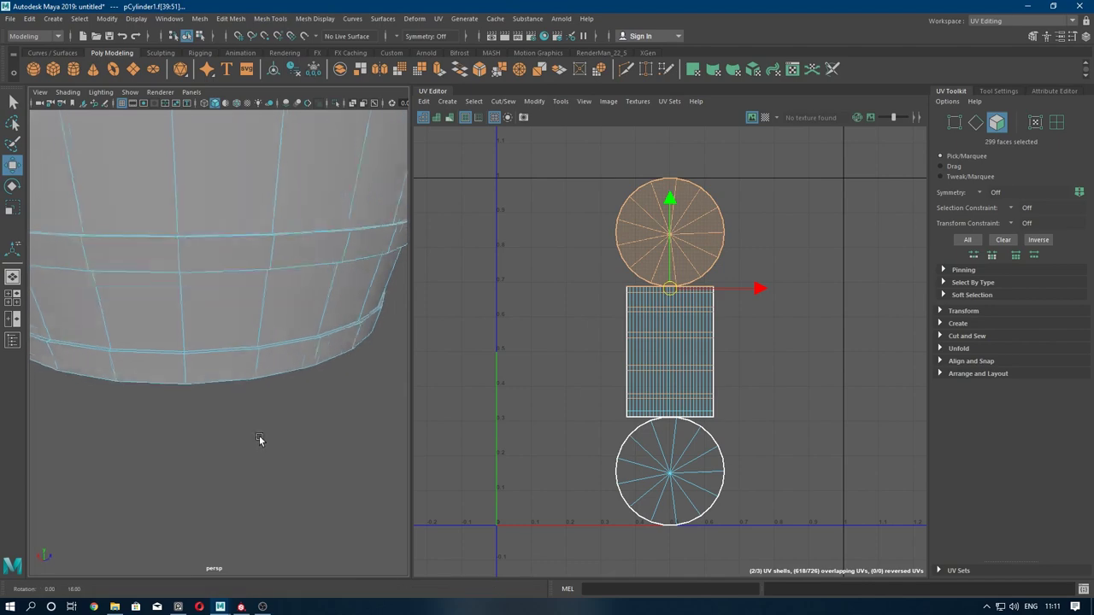
double_click(267, 346, "shift")
mouse_move(267, 346)
left_mouse_down("alt")
mouse_move(229, 359)
mouse_move(262, 368)
mouse_move(290, 294)
left_mouse_up("alt")
double_click(266, 366, "shift")
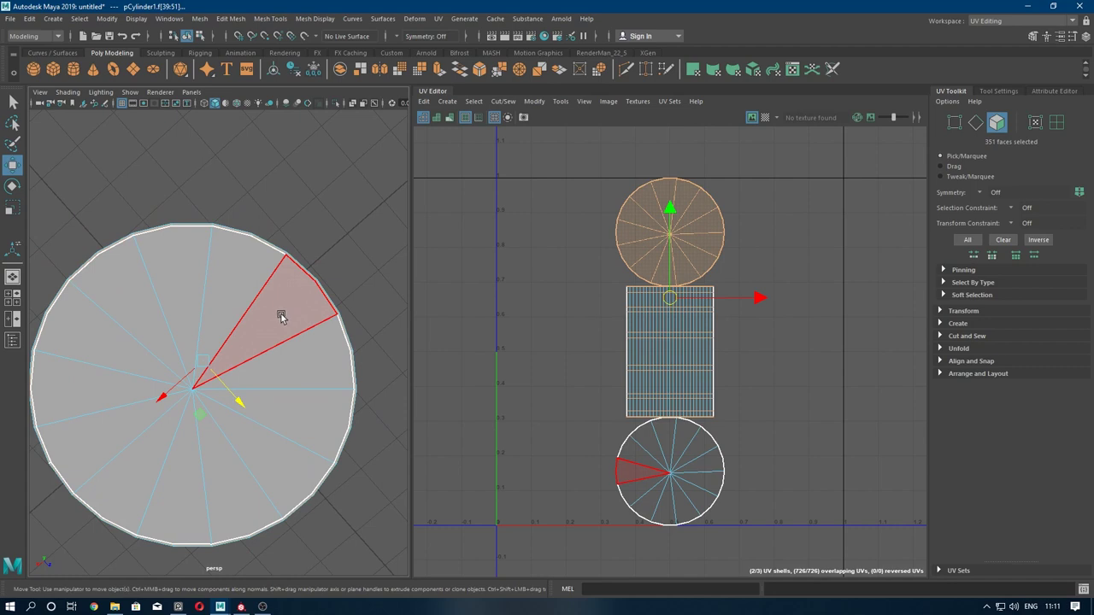
double_click(137, 419, "shift")
mouse_move(198, 384)
left_mouse_down("alt")
mouse_move(210, 345)
mouse_move(256, 431)
left_mouse_up("alt")
- Apply a Y-axis planar projection to the selected faces and shrink the resulting UV shell
left_click(447, 101)
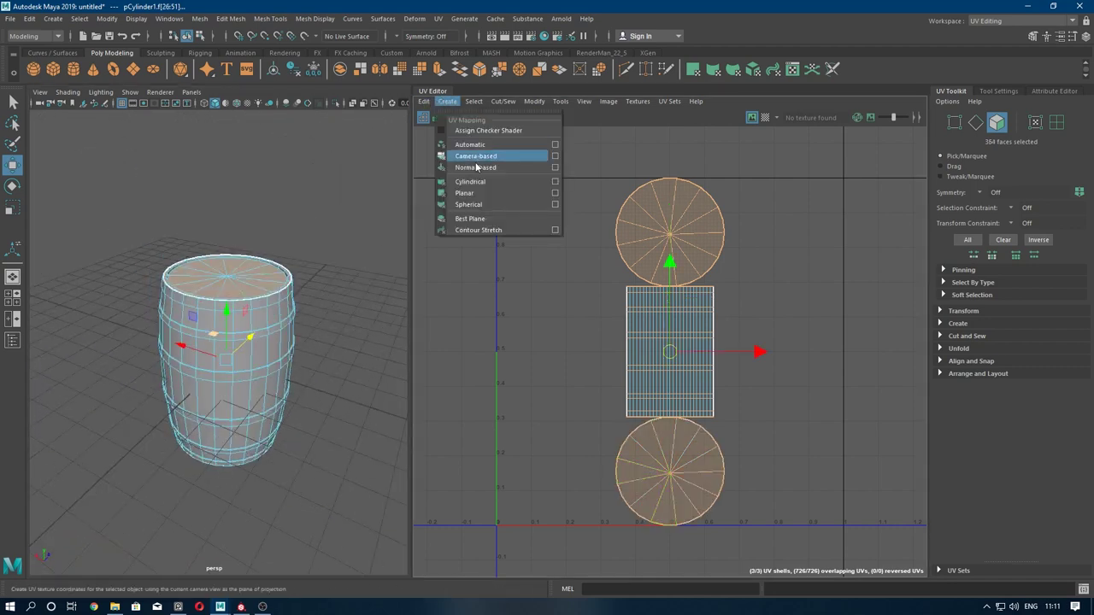
left_click(555, 198)
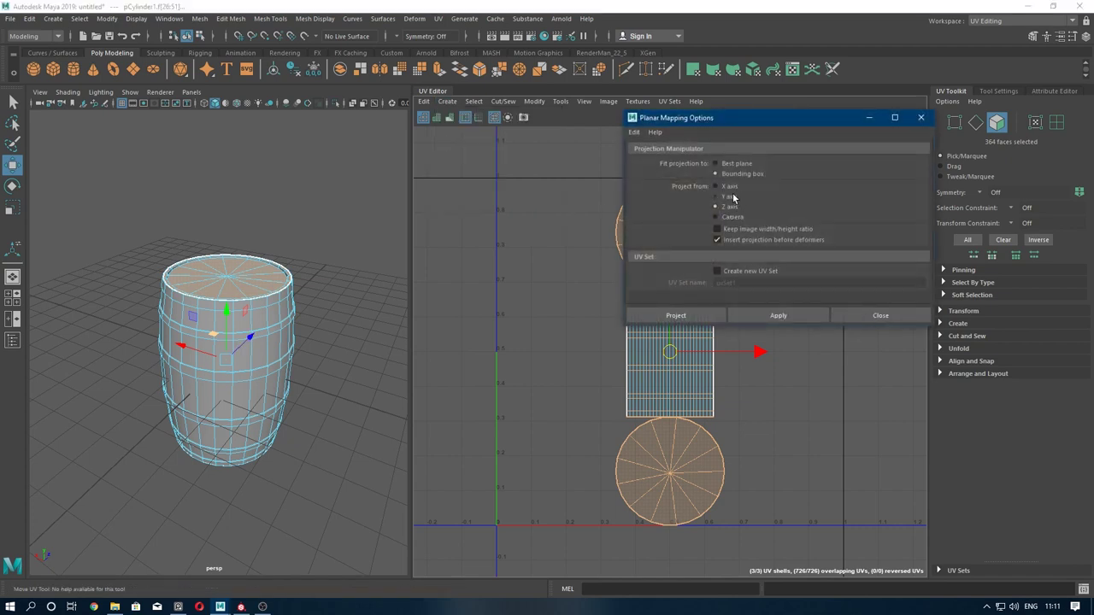
left_click(768, 316)
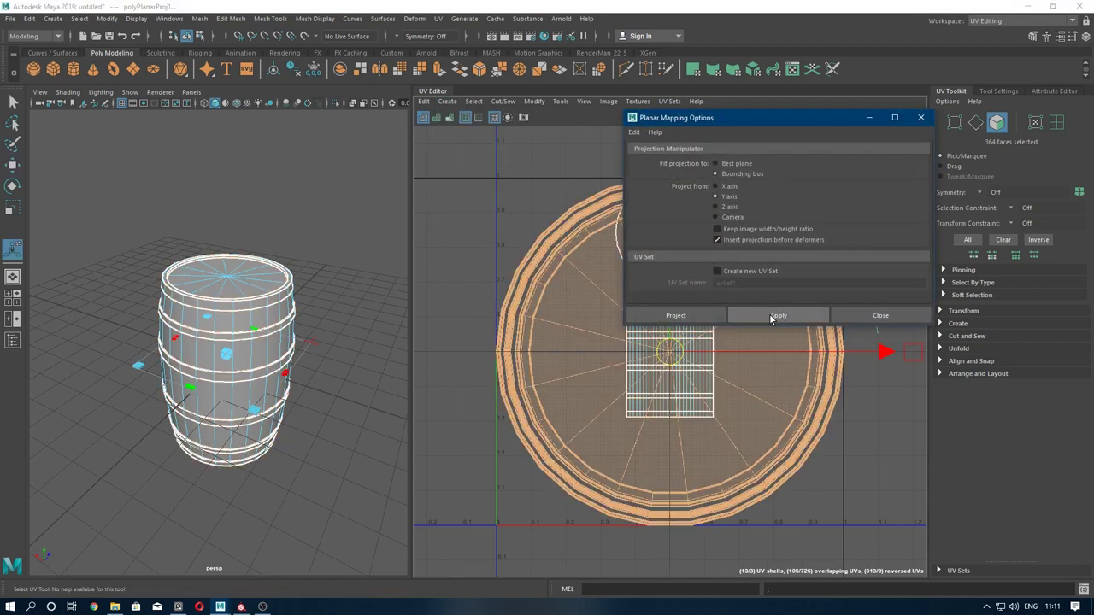
left_click(875, 316)
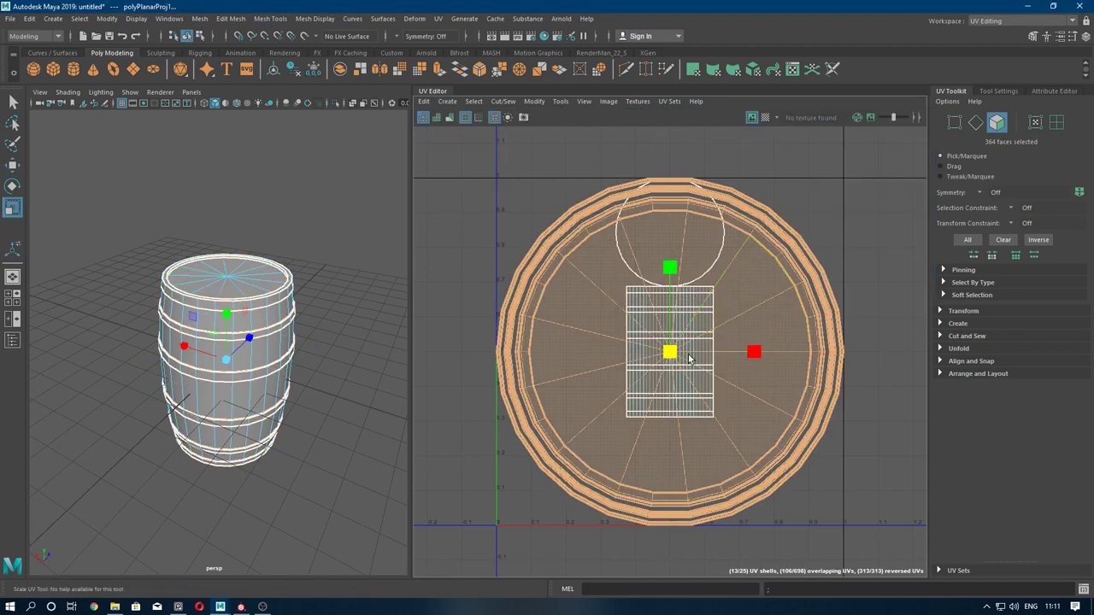
mouse_move(689, 359)
left_mouse_down()
mouse_move(723, 363)
mouse_move(549, 472)
left_mouse_up()
- Select the whole top cap UV shell
key("w")
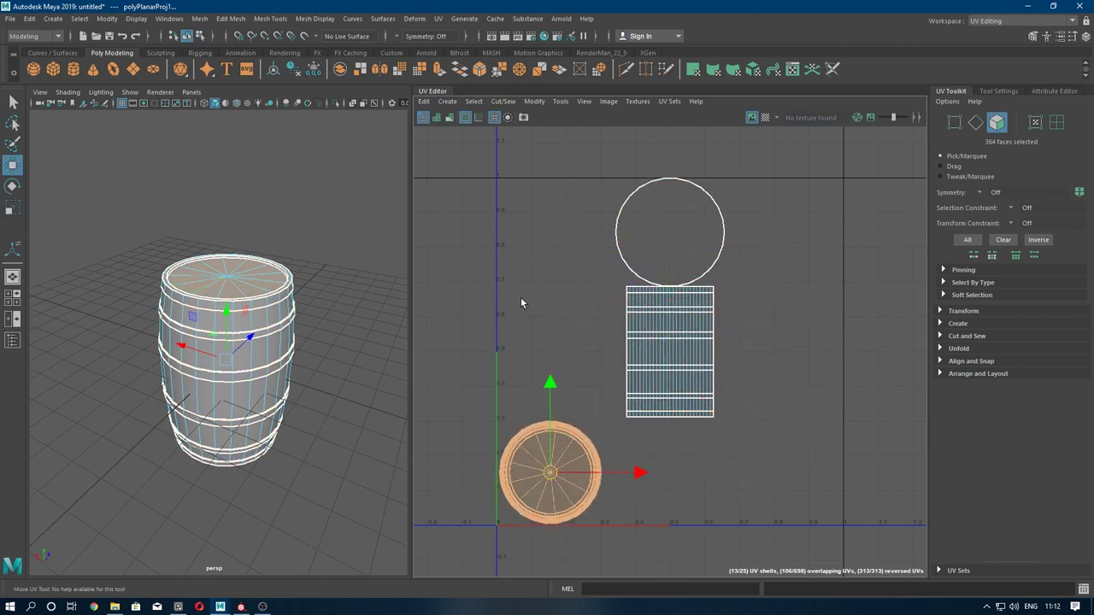
left_click(663, 215)
right_click(660, 213)
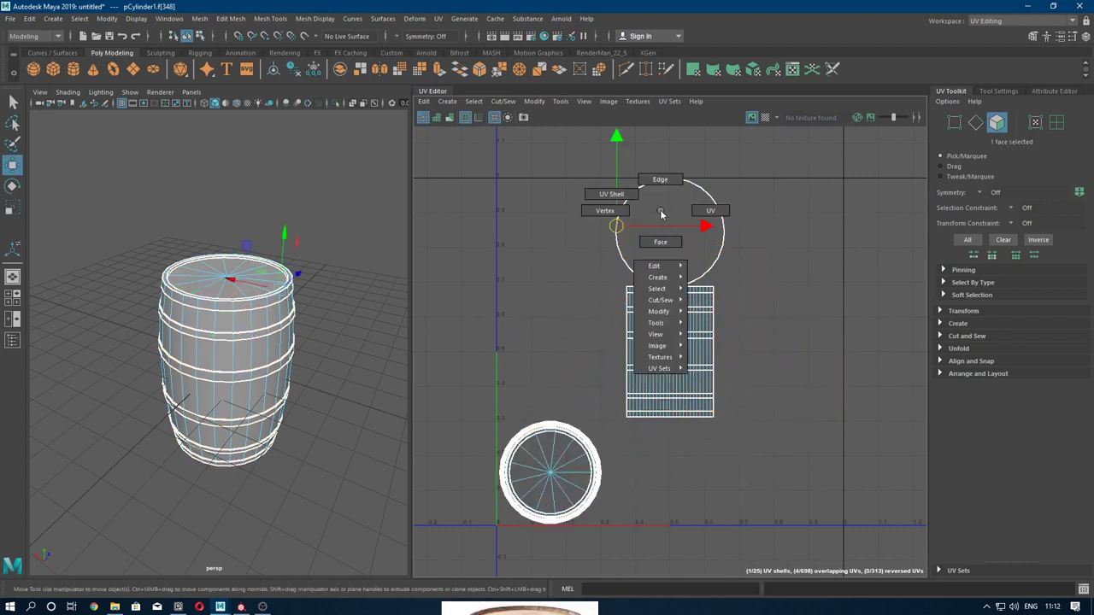
left_click(618, 193)
- Switch to face selection and marquee-select the barrel body's UV shell
scroll(183, 325, "up", 3)
scroll(649, 275, "down", 1)
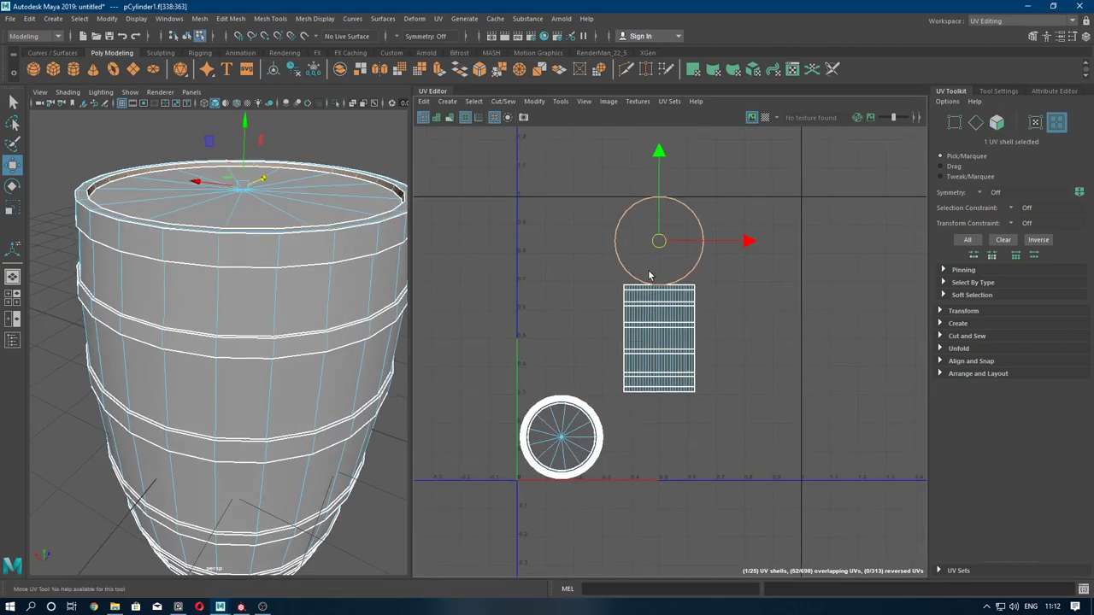
scroll(650, 275, "down", 1)
scroll(230, 342, "down", 3)
right_click(652, 212)
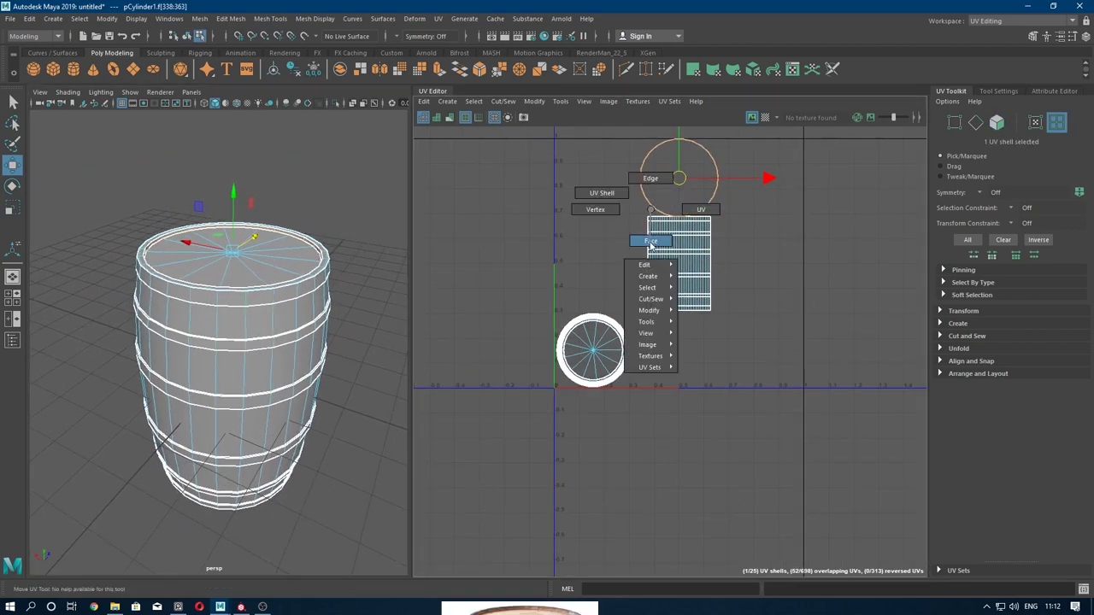
left_click(650, 241)
left_click_drag(783, 325, 783, 325)
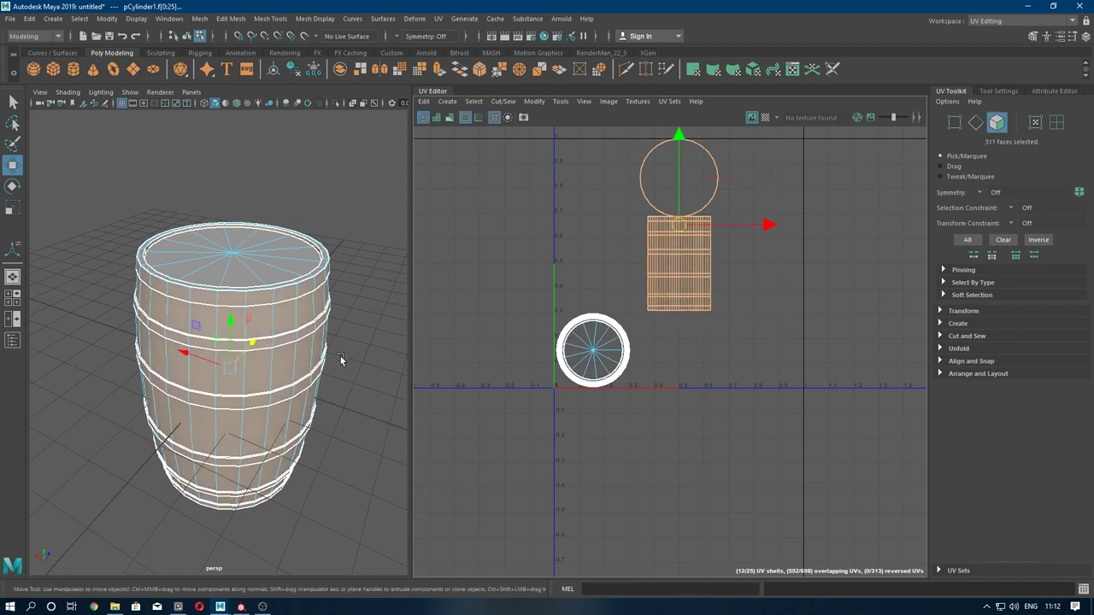
- Give the body faces a cylindrical projection with a narrowed sweep and shrink the shell
left_click(448, 103)
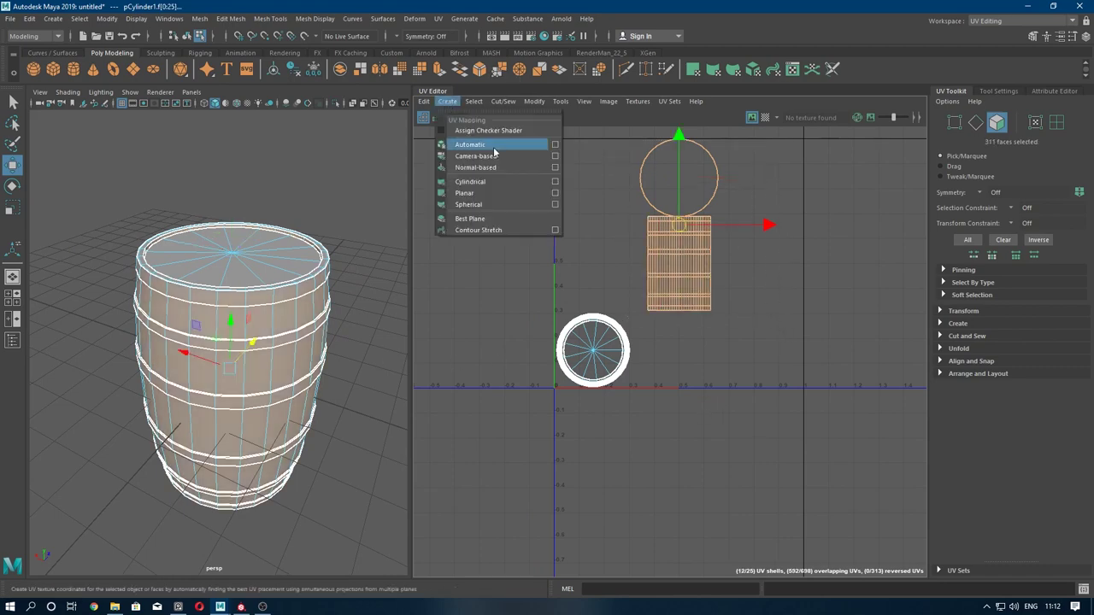
left_click(536, 187)
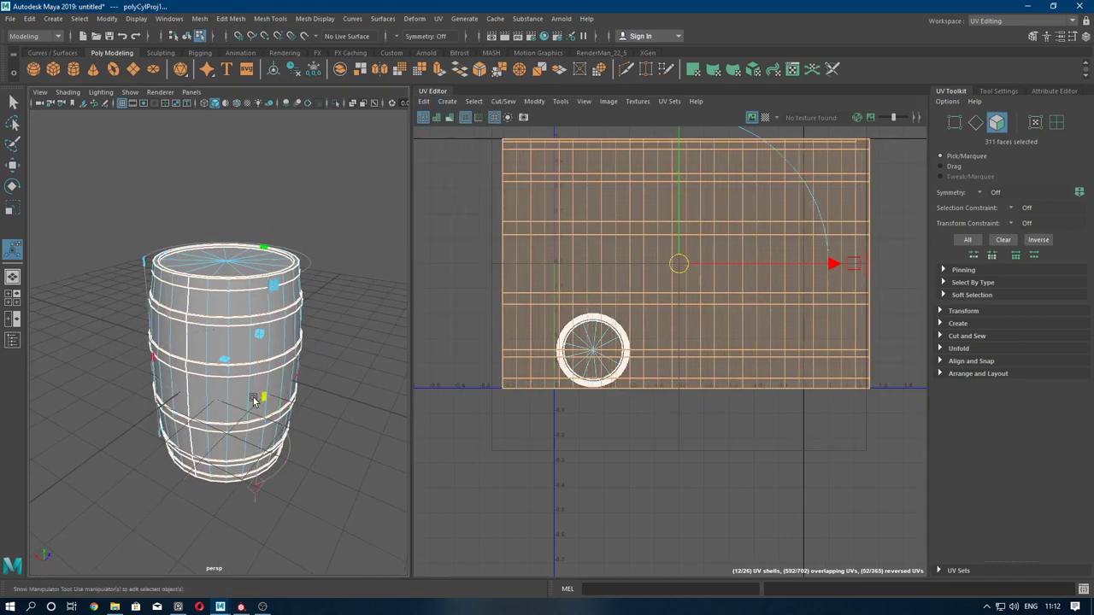
mouse_move(254, 401)
left_mouse_down()
mouse_move(158, 404)
mouse_move(298, 386)
mouse_move(178, 394)
left_mouse_up()
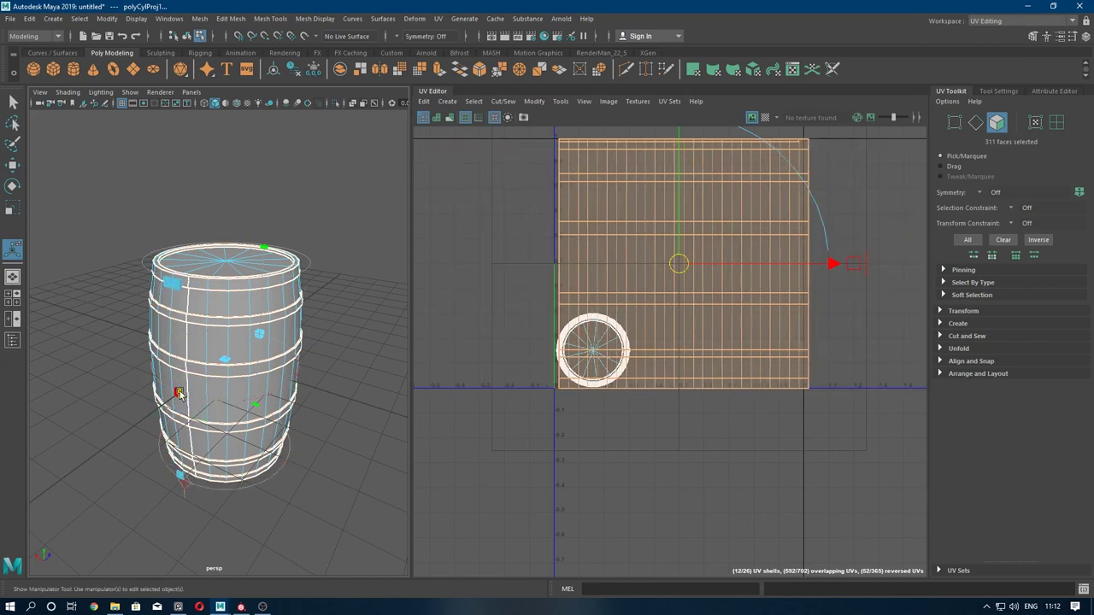
key("w")
scroll(602, 370, "down", 2)
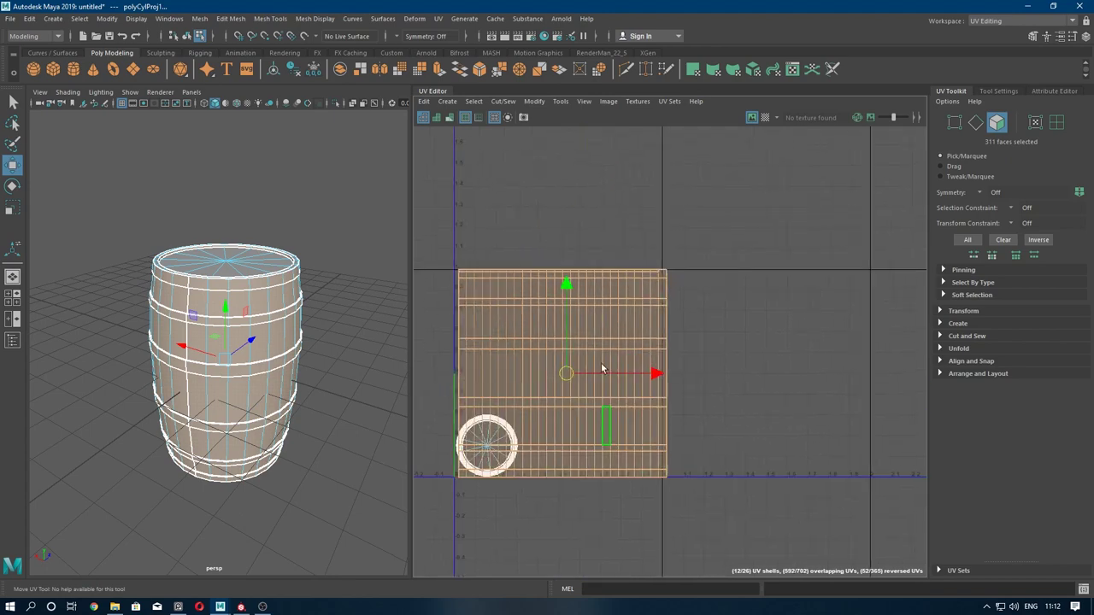
left_click_drag(573, 372, 522, 373)
- Select a barrel face and inspect it in wireframe from above and below
key("w")
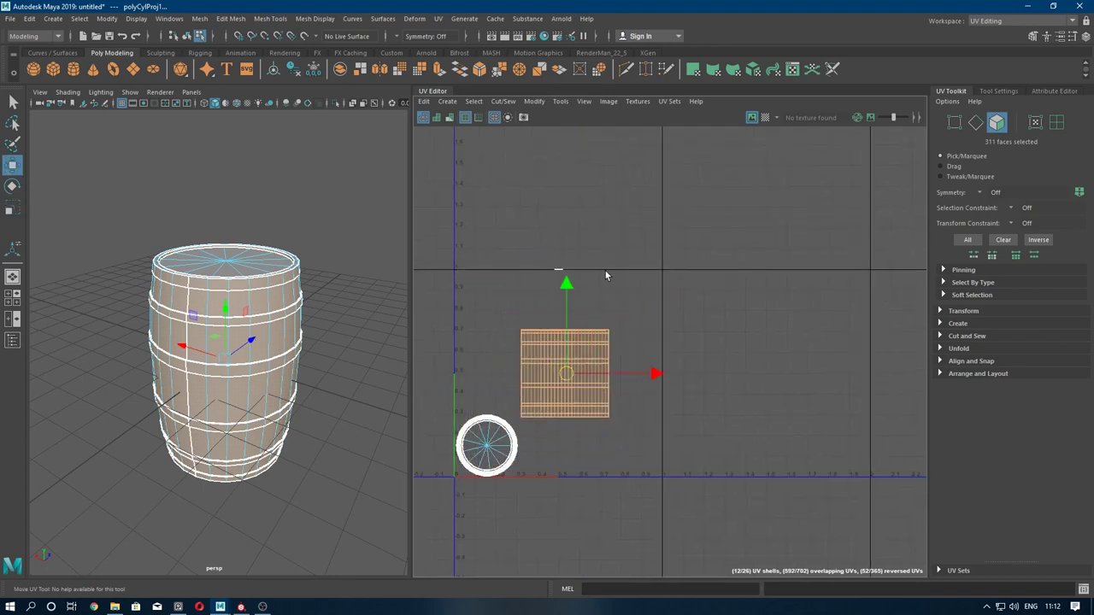
left_click(163, 265)
scroll(301, 318, "up", 3)
left_click_drag(300, 318, 451, 269, "alt")
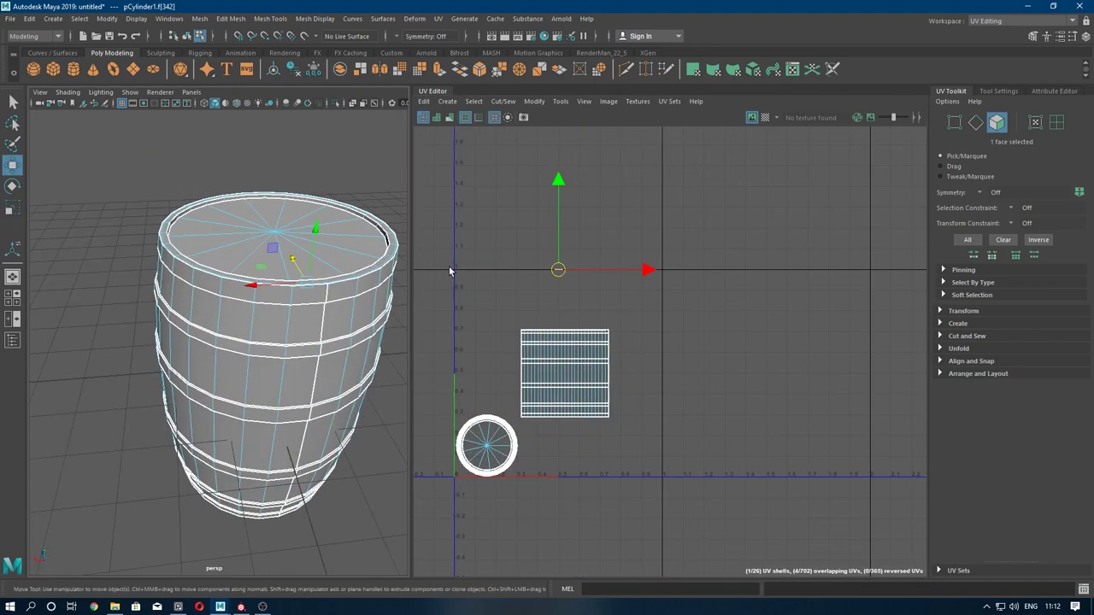
scroll(251, 279, "up", 3)
key("4")
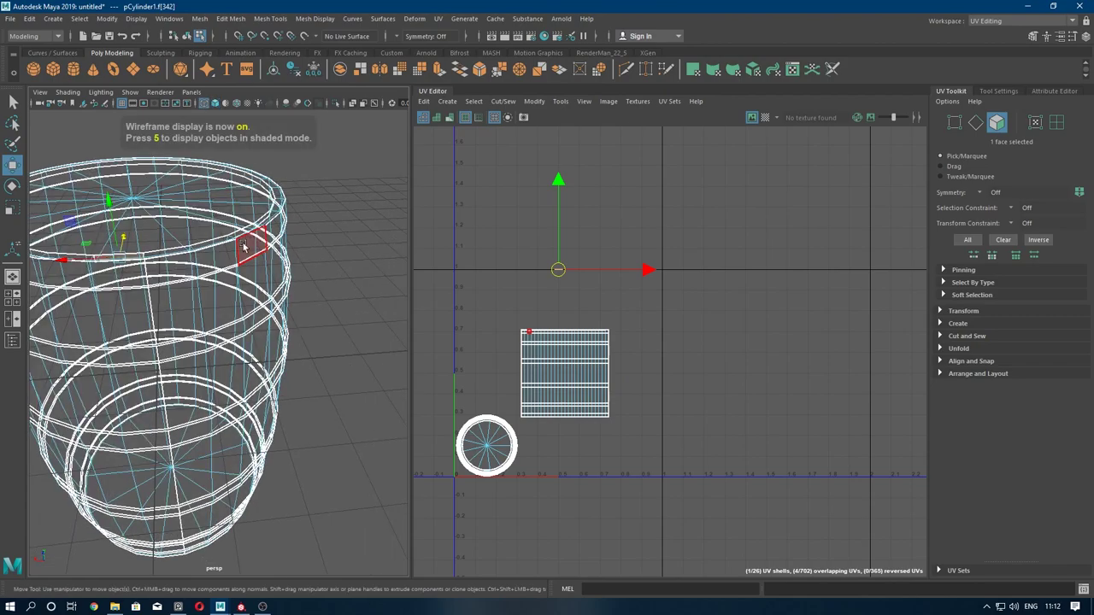
mouse_move(253, 239)
left_mouse_down("alt")
mouse_move(232, 324)
mouse_move(190, 308)
left_mouse_up("alt")
scroll(241, 263, "up", 3)
scroll(173, 297, "up", 2)
scroll(236, 275, "down", 2)
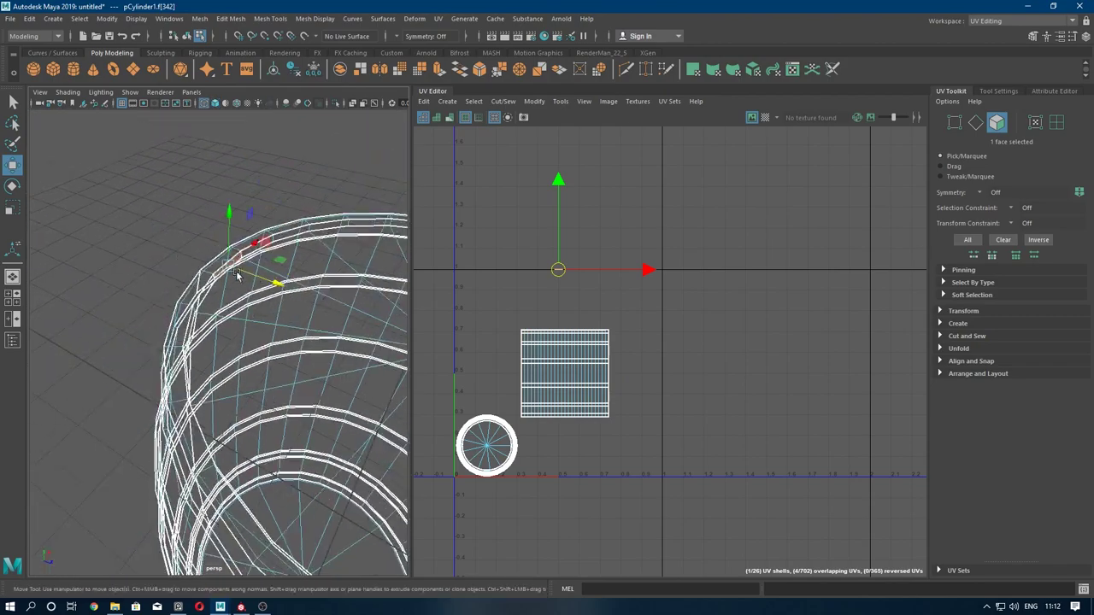
scroll(550, 273, "up", 3)
- Clear the face selection and switch to edge selection mode
scroll(603, 310, "up", 3)
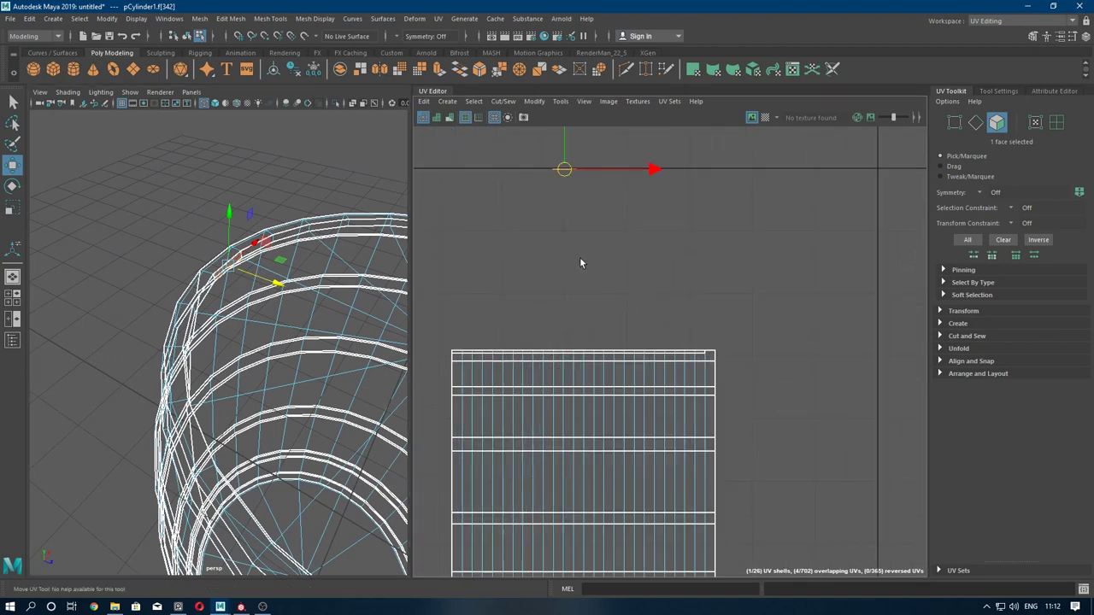
left_click(582, 218)
right_click(582, 217)
left_click(580, 190)
key("f")
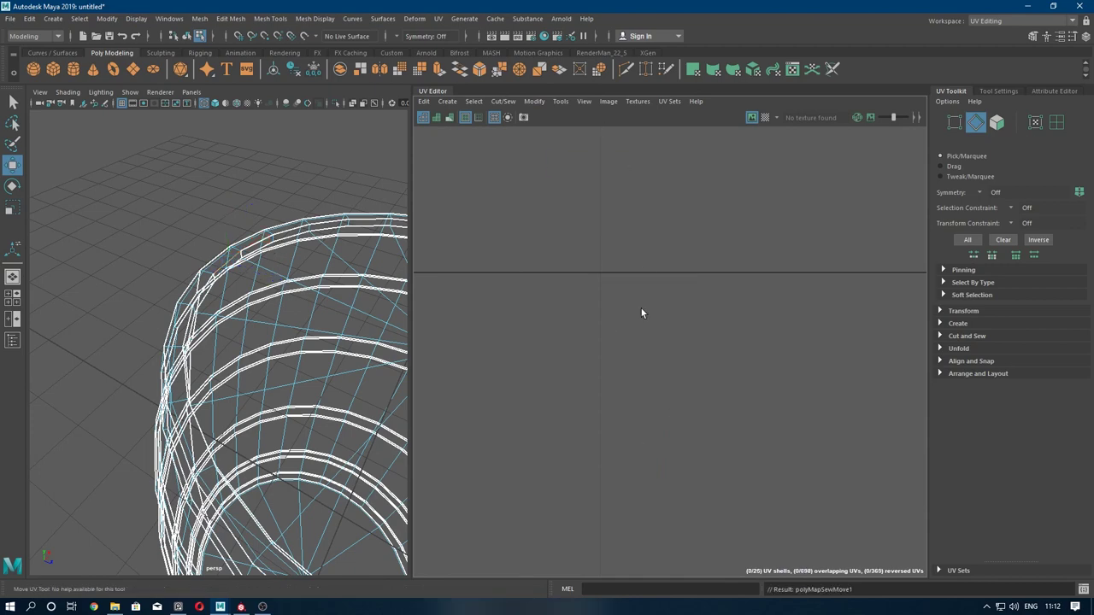
- Pick top rim edges while toggling shaded and wireframe display, then return to Object Mode
mouse_move(291, 342)
left_mouse_down("alt")
mouse_move(282, 291)
mouse_move(295, 333)
left_mouse_up("alt")
left_click(278, 282)
key("5")
scroll(299, 333, "up", 3)
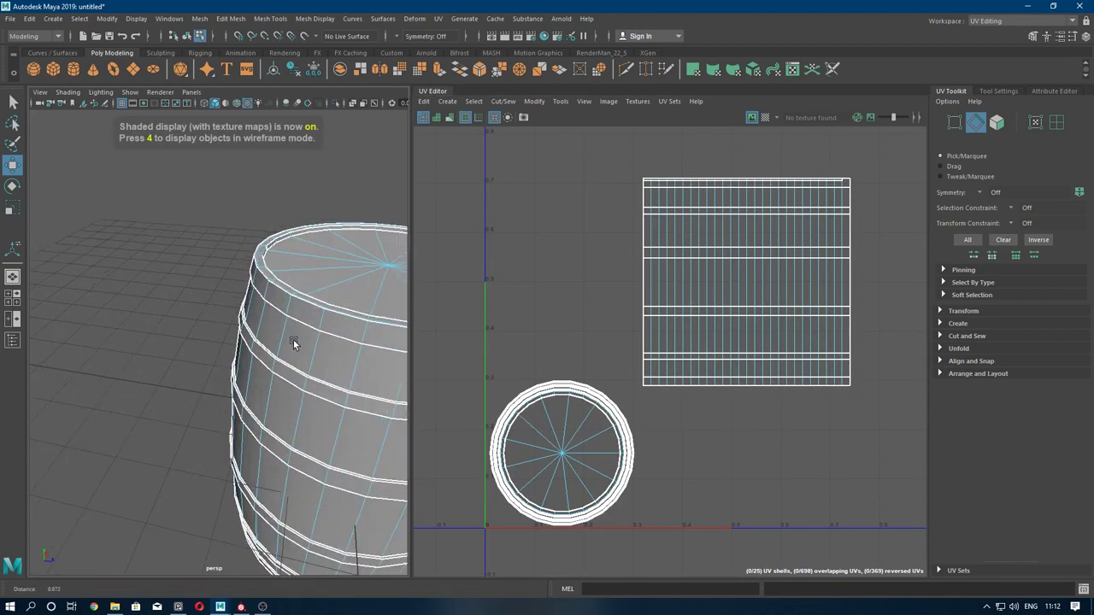
left_click(310, 277)
key("4")
mouse_move(312, 276)
left_mouse_down("alt")
mouse_move(291, 338)
mouse_move(213, 244)
left_mouse_up("alt")
right_click_drag(213, 245, 276, 227)
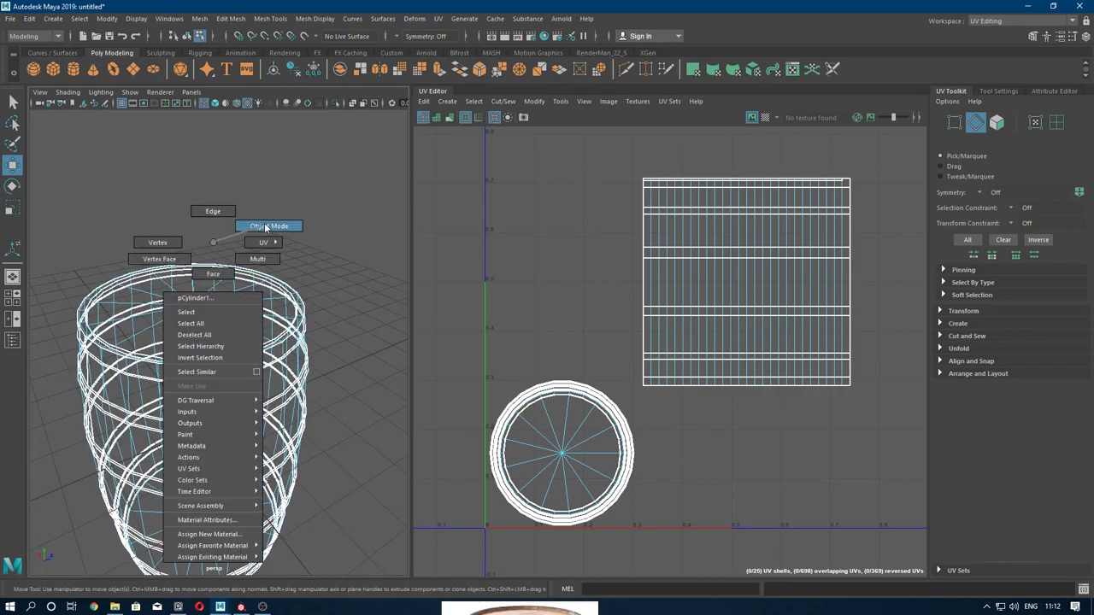
- Select the top band's UV shell and nudge the thin top-rim strip slightly upward
key("5")
right_click_drag(682, 265, 695, 236)
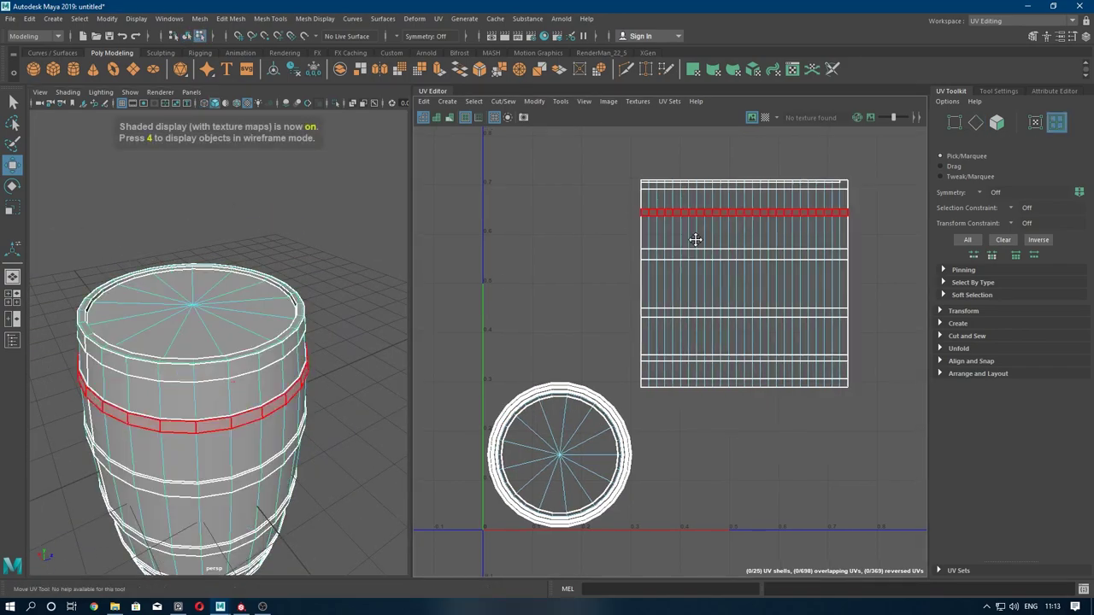
mouse_move(696, 237)
middle_mouse_down("alt")
mouse_move(574, 224)
mouse_move(672, 386)
middle_mouse_up("alt")
double_click(556, 233)
left_click(562, 228)
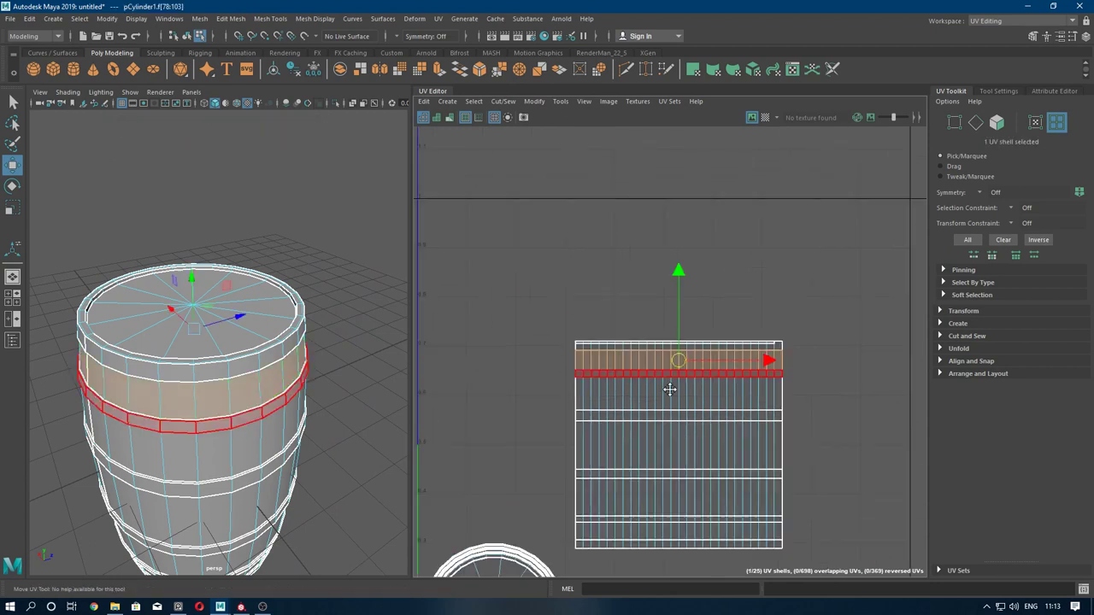
right_click_drag(672, 386, 700, 518, "alt")
mouse_move(701, 518)
middle_mouse_down("alt")
mouse_move(603, 387)
mouse_move(597, 426)
middle_mouse_up("alt")
left_click(556, 278)
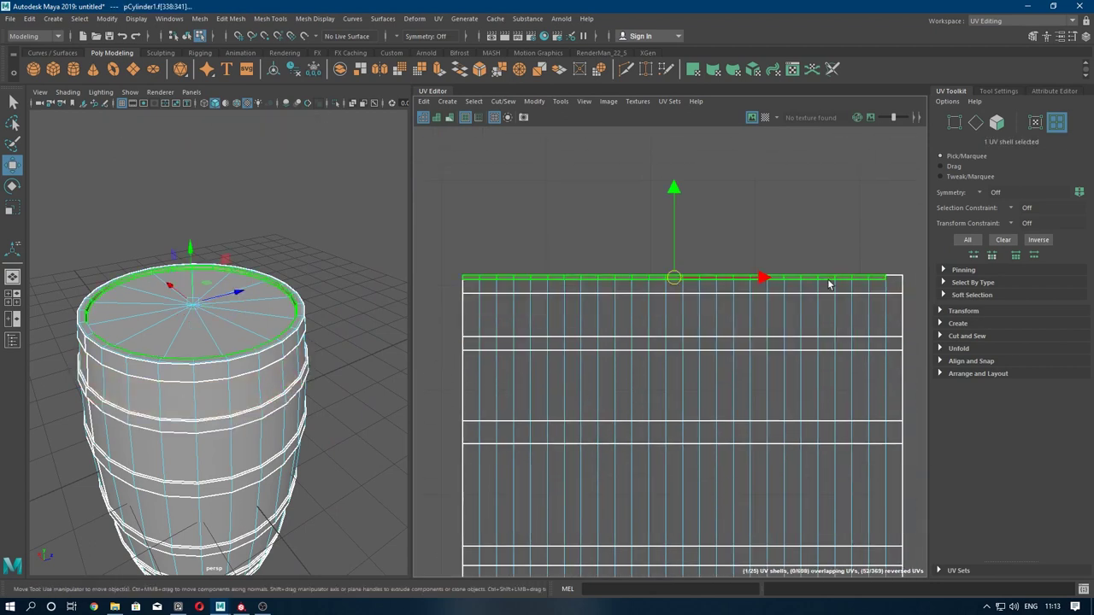
left_click_drag(673, 187, 673, 174)
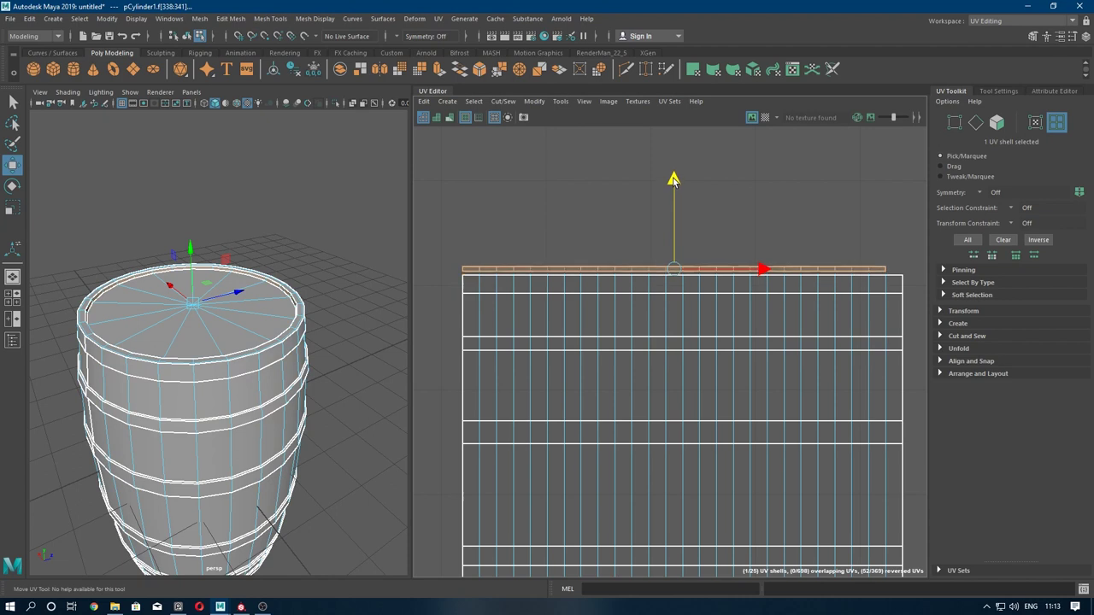
- Shift the middle band shells vertically so they sit apart from each other
left_click(578, 284)
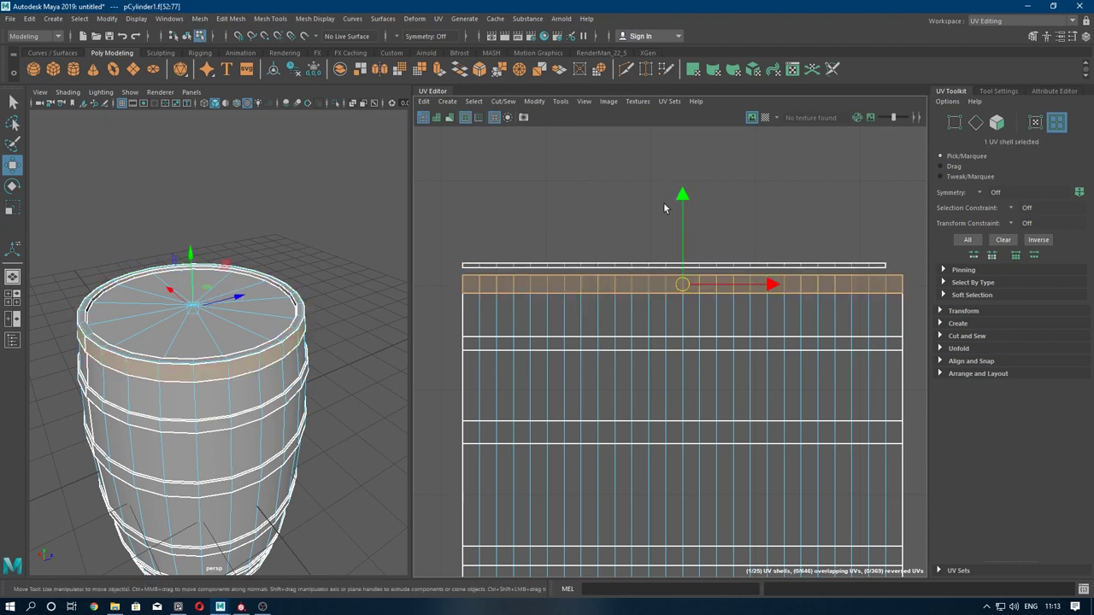
middle_click_drag(623, 325, 604, 220, "alt")
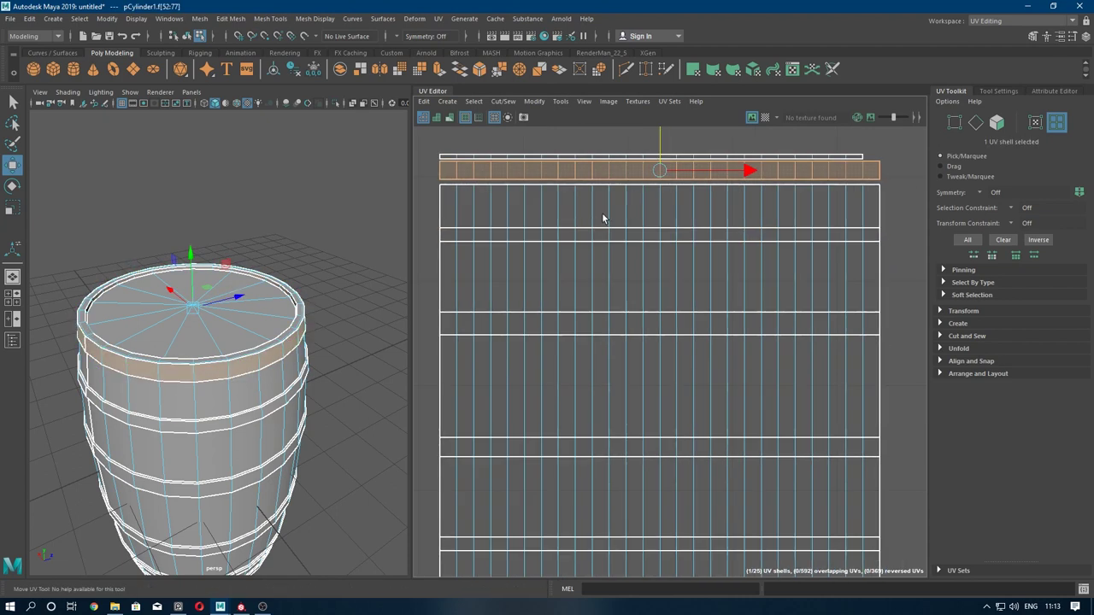
left_click(603, 220)
middle_click_drag(638, 129, 648, 253, "alt")
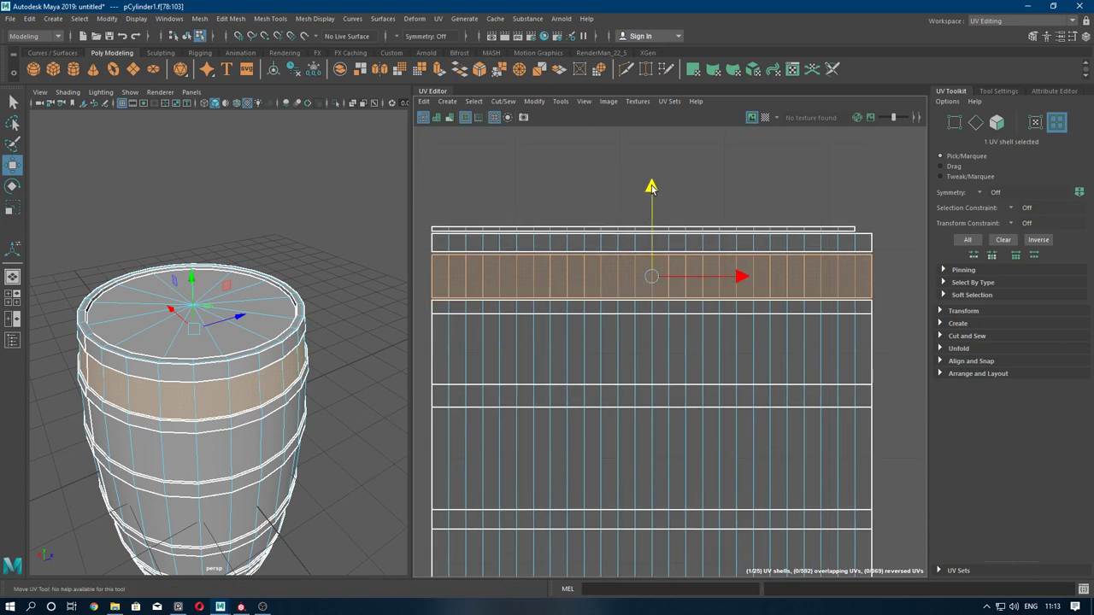
middle_click_drag(648, 191, 651, 206, "alt")
left_click(576, 205)
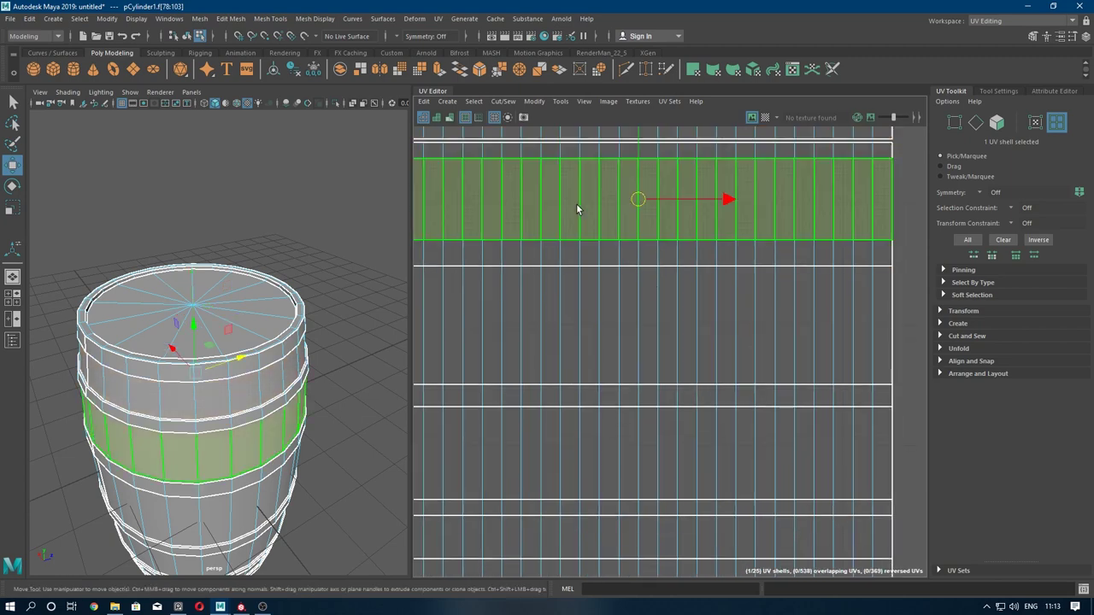
mouse_move(641, 273)
middle_mouse_down("alt")
mouse_move(664, 231)
mouse_move(684, 256)
middle_mouse_up("alt")
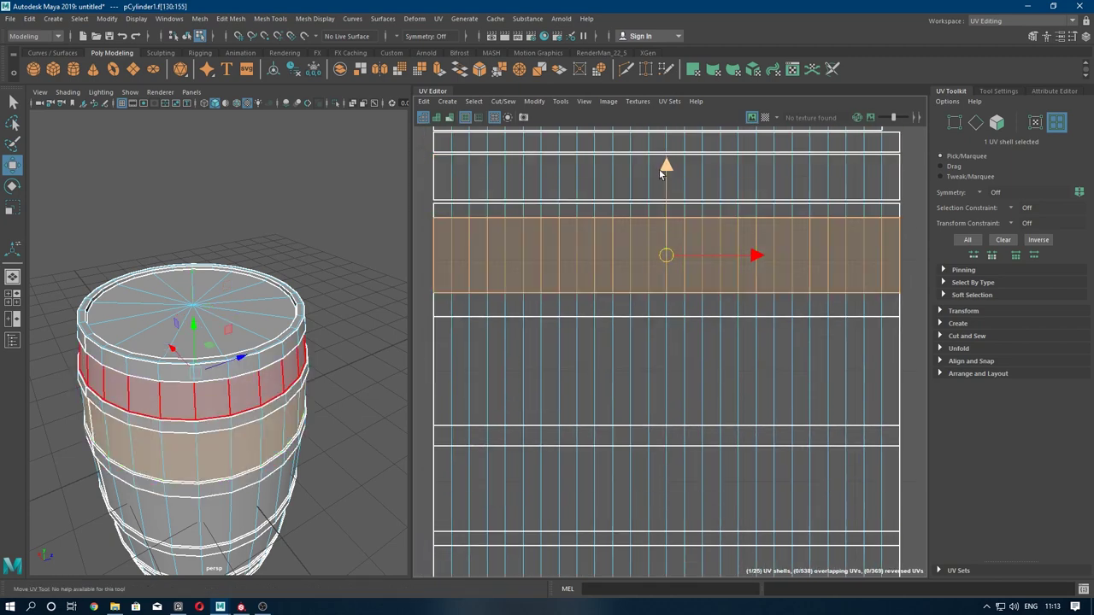
- Select the lower and upper band shells together and move them down slightly
left_click_drag(614, 301, 666, 429)
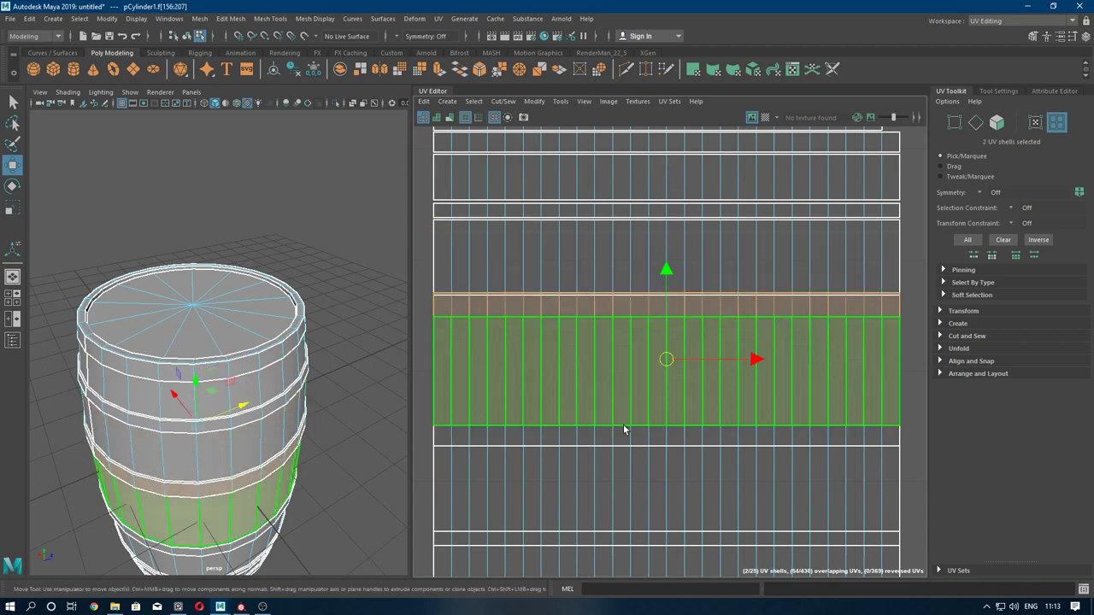
scroll(666, 429, "down", 1)
middle_click_drag(665, 429, 659, 313, "alt")
left_click_drag(684, 525, 567, 269, "shift")
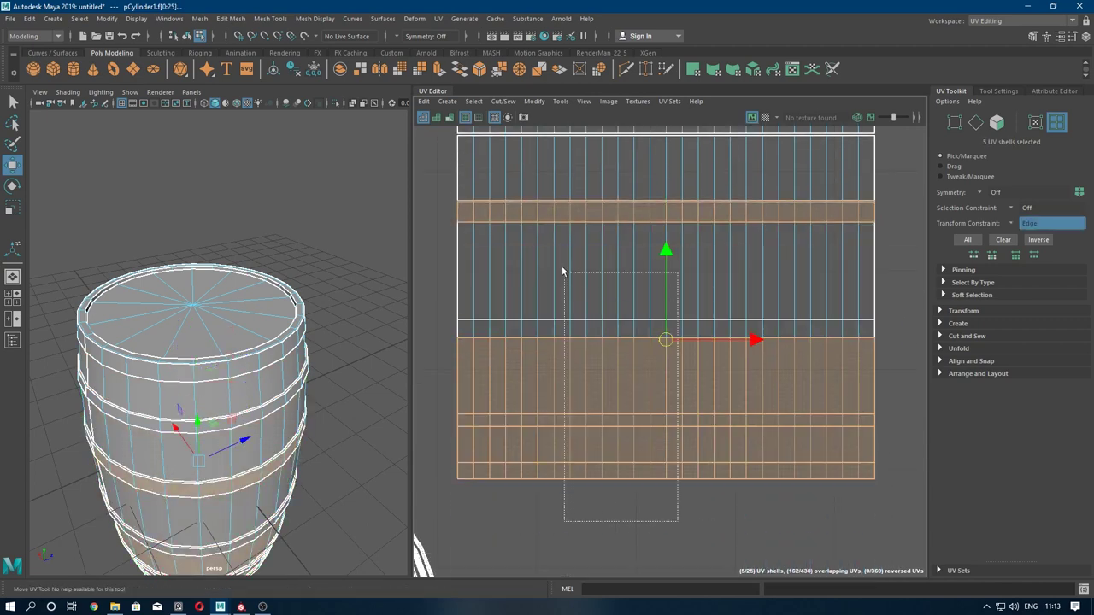
left_click_drag(666, 250, 665, 255)
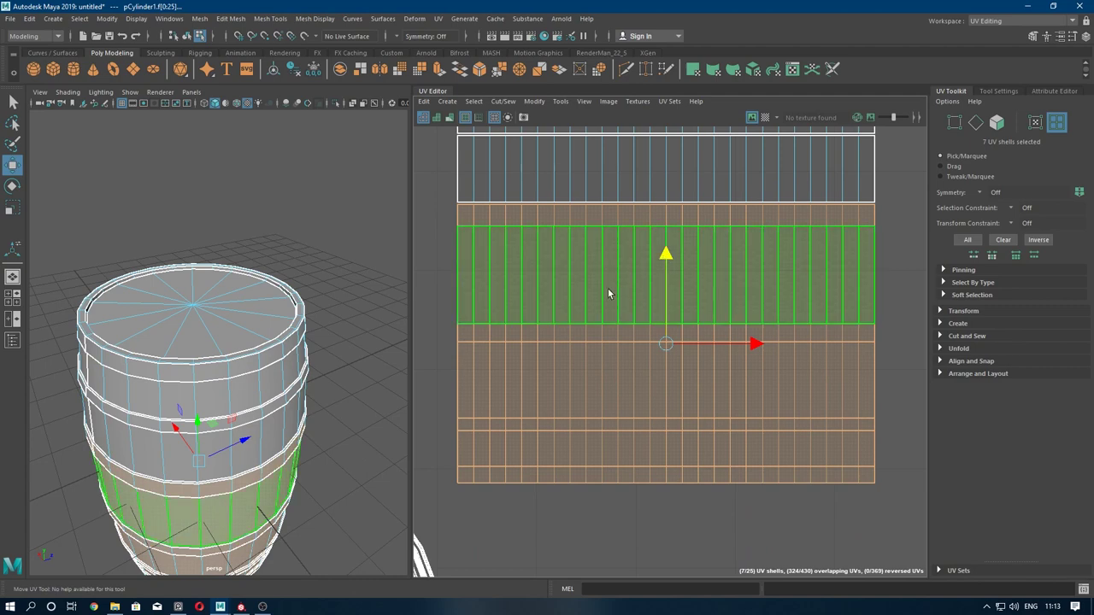
- Deselect the band shells and thin strips one by one
left_click(513, 214, "shift")
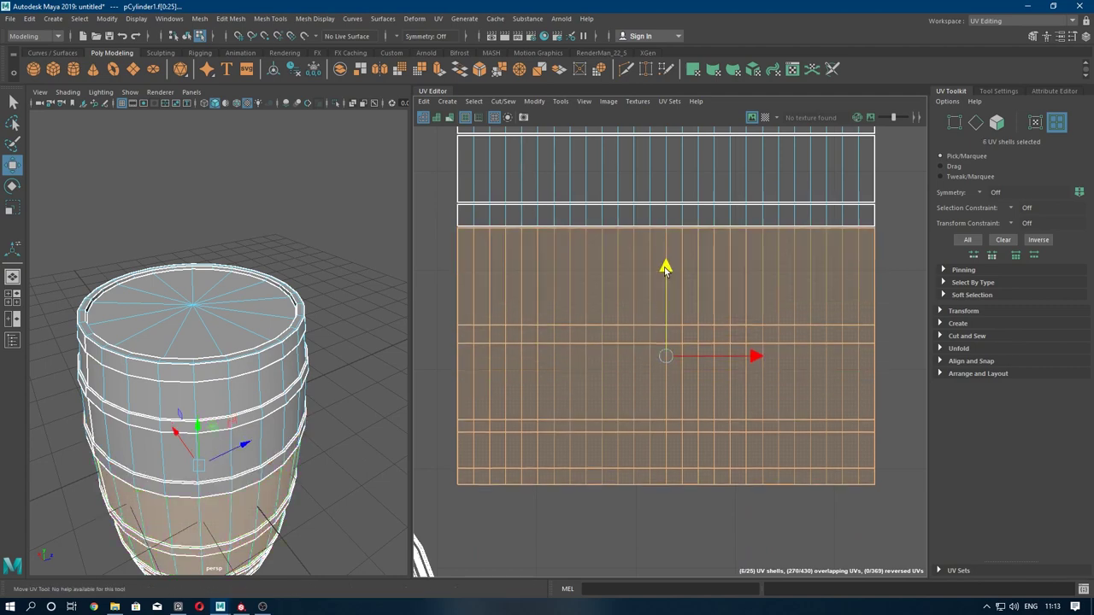
left_click(558, 288, "shift")
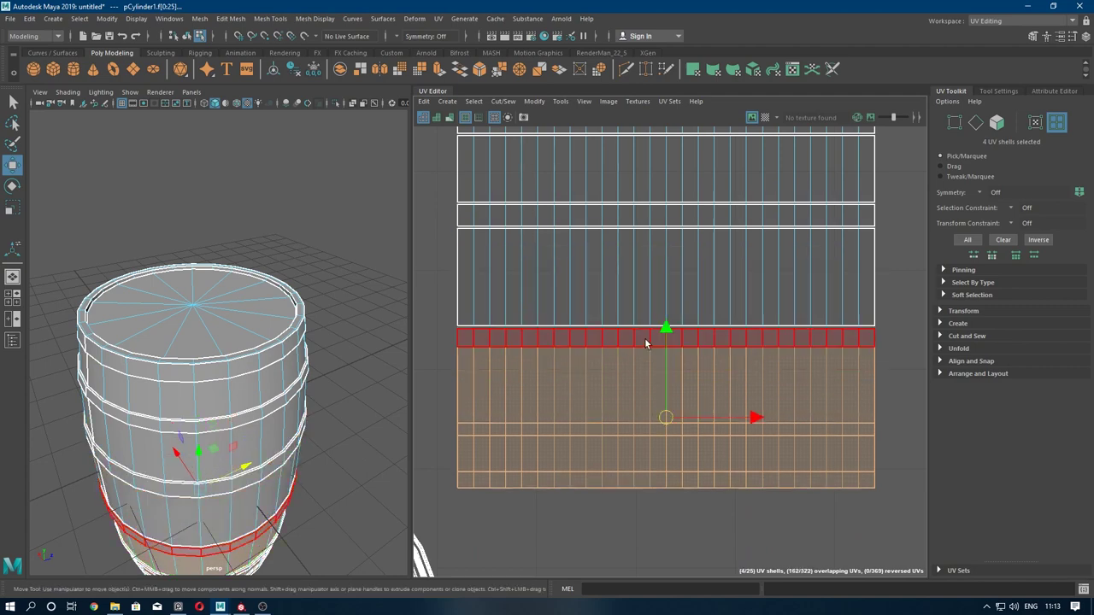
left_click(658, 337, "shift")
left_click(627, 384, "shift")
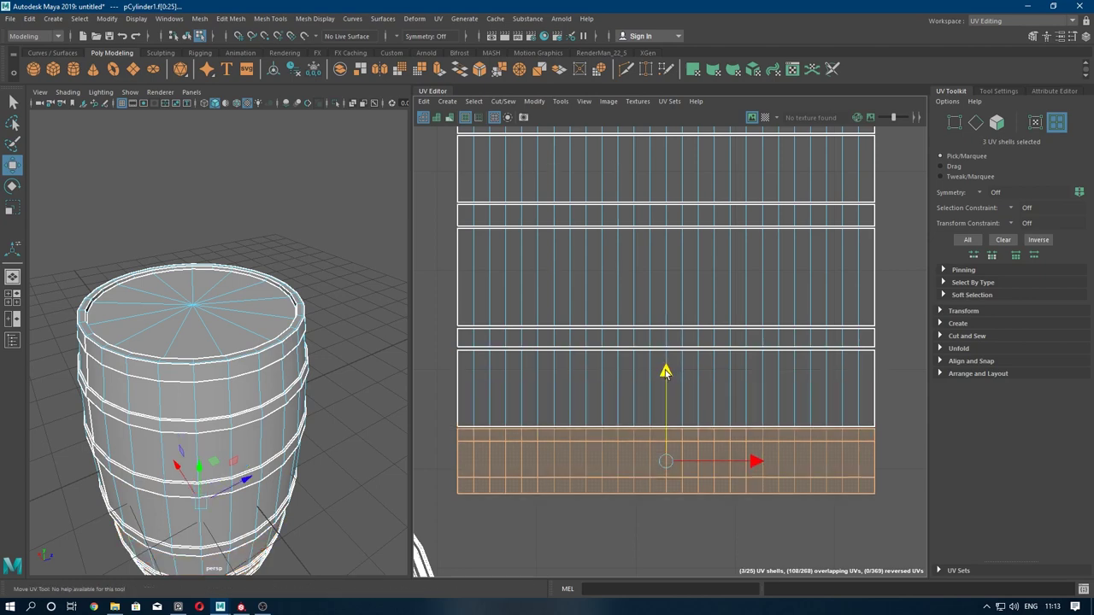
left_click(625, 435, "shift")
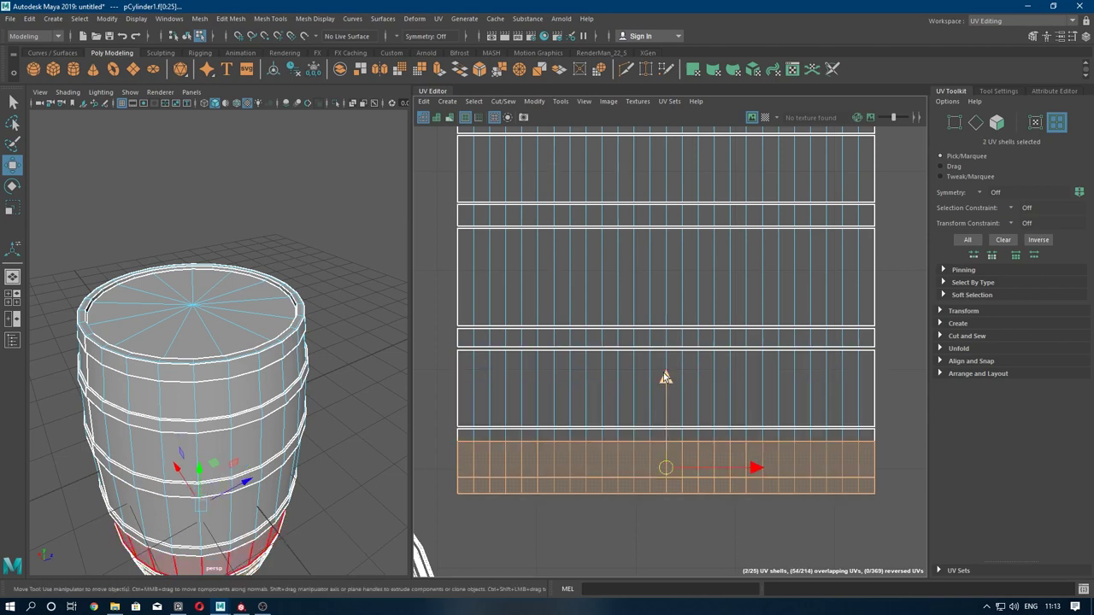
left_click(613, 457, "shift")
- Return to Object Mode and bring up the barrel's context menu
scroll(667, 406, "down", 4)
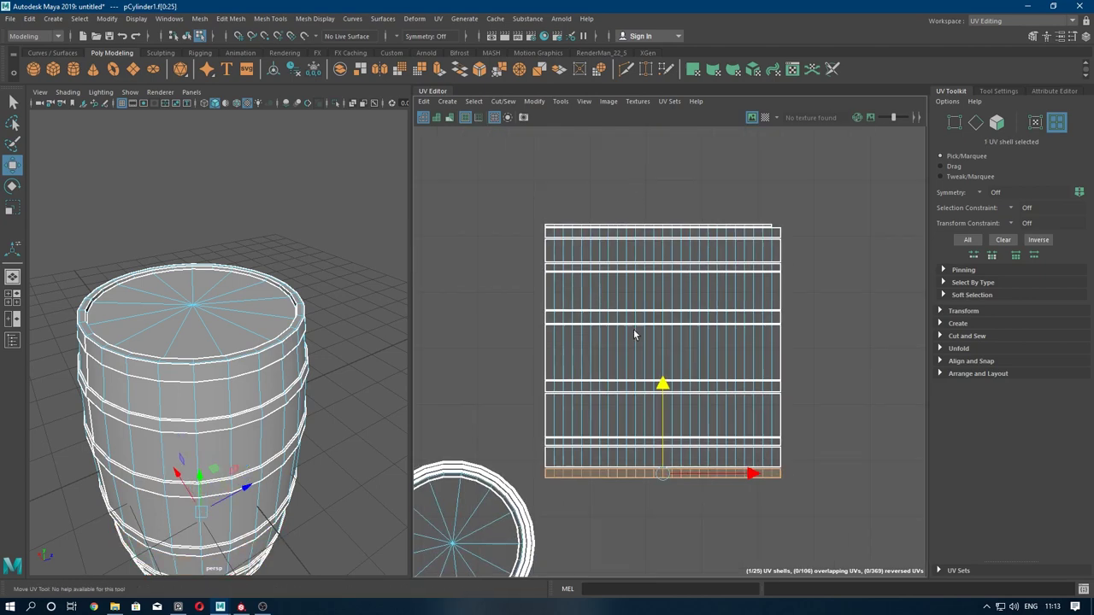
right_click_drag(350, 235, 377, 200)
scroll(301, 310, "down", 3)
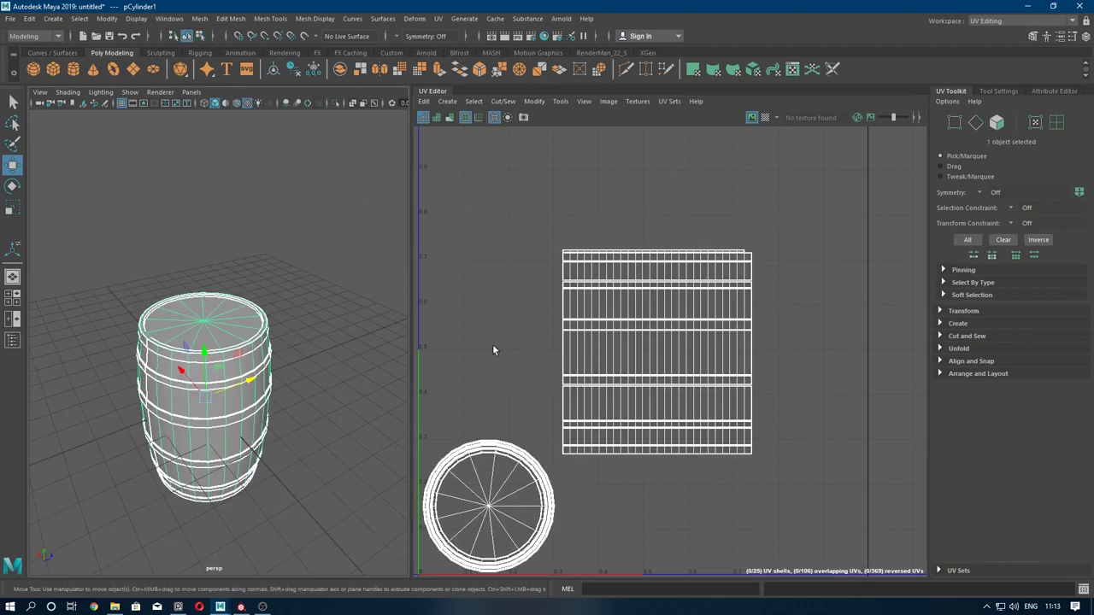
scroll(479, 334, "up", 1)
right_click_drag(203, 292, 240, 581)
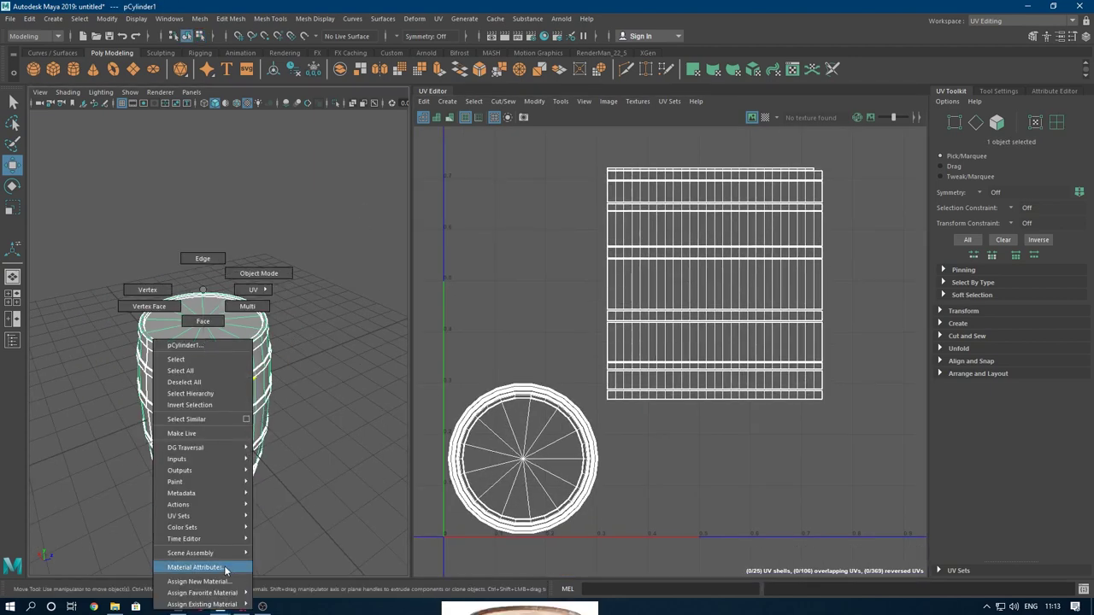
- Raise lambert1's Diffuse from 0.800 to 1.000 and map its Color to a Checker texture
left_click(205, 567)
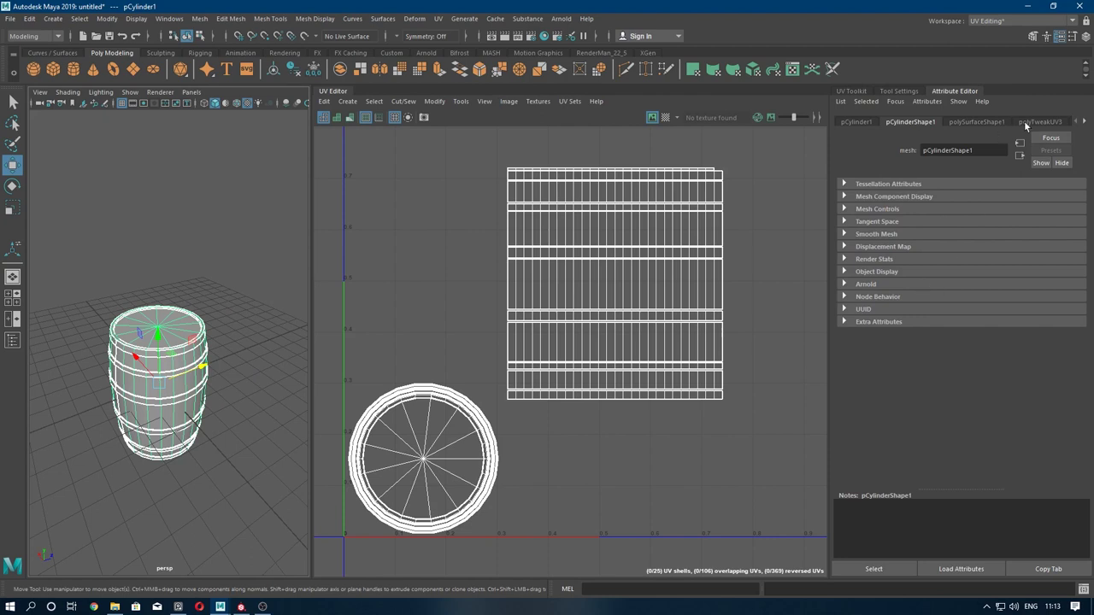
left_click(1086, 122)
left_click(1026, 244)
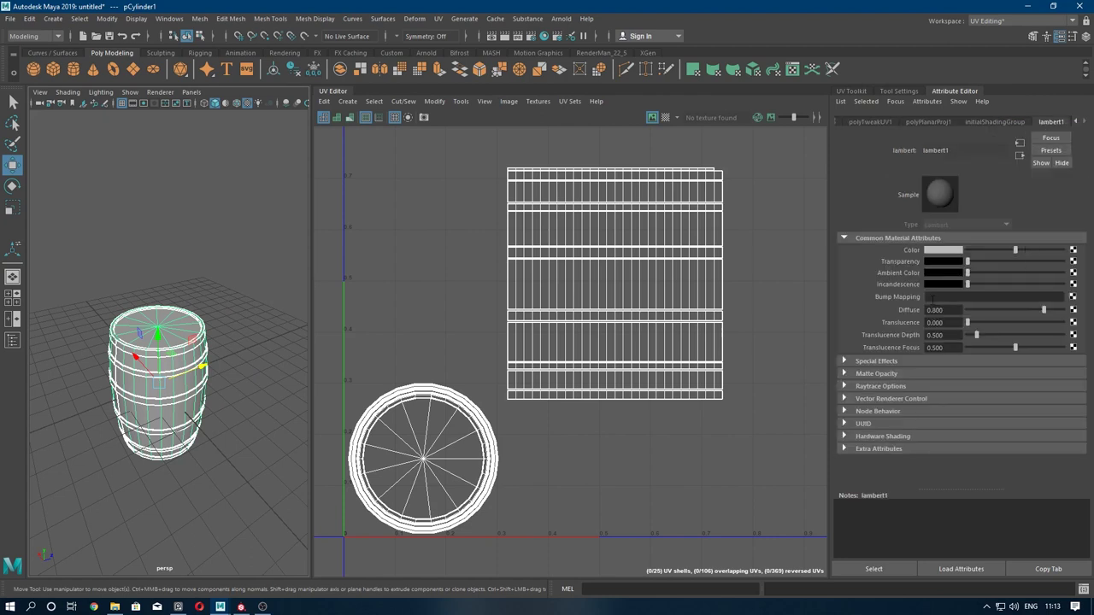
left_click_drag(1058, 312, 1069, 311)
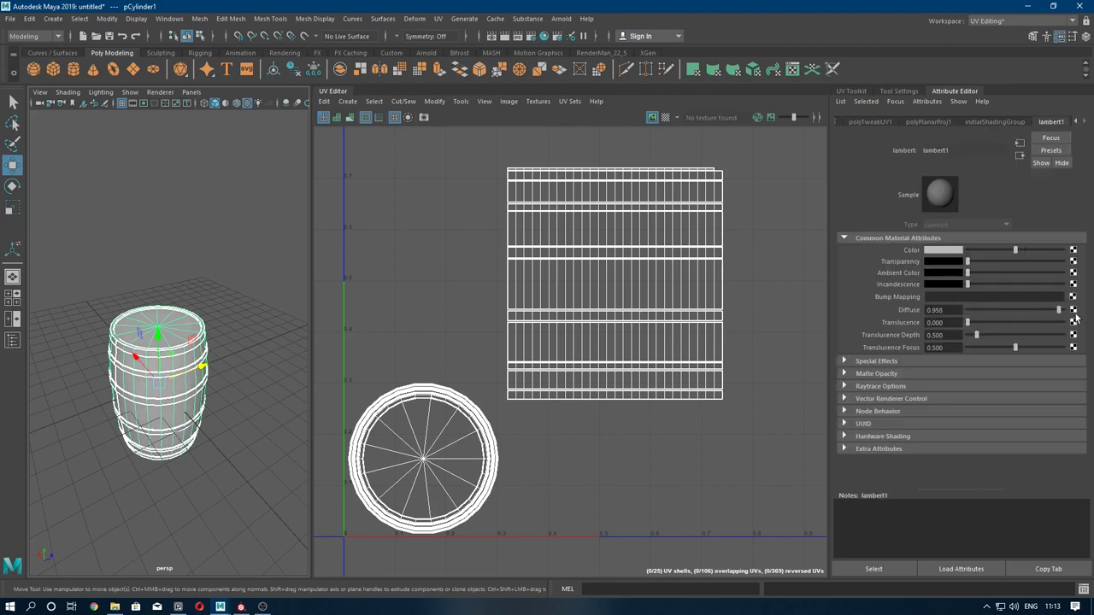
left_click(1073, 250)
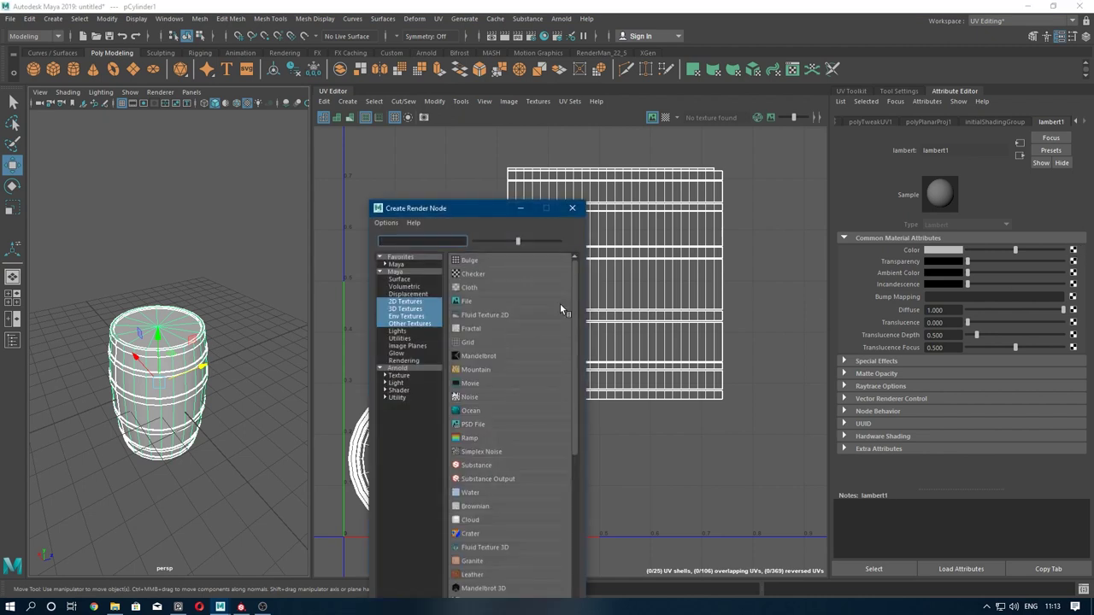
left_click(479, 275)
scroll(253, 361, "up", 5)
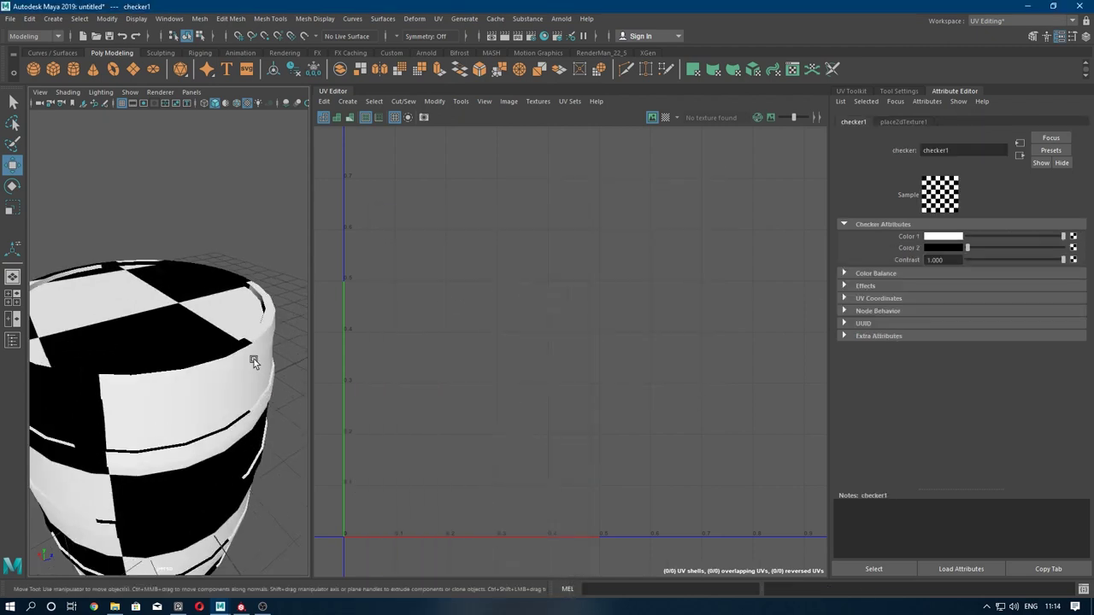
- Set the checker's place2dTexture Repeat UV to 20 × 20
left_click(902, 124)
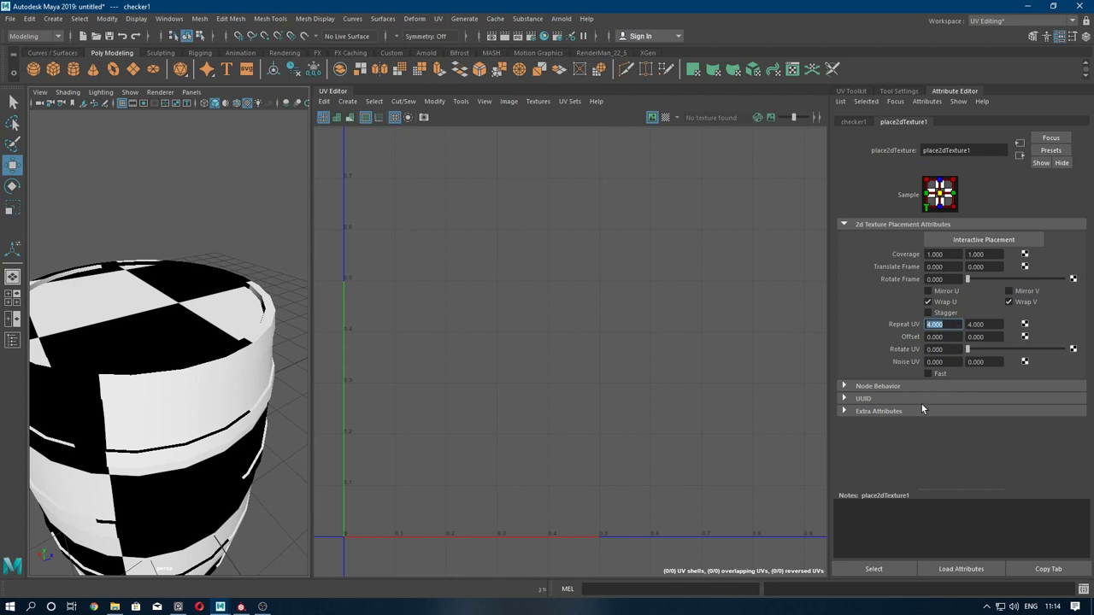
type("10")
key("Return")
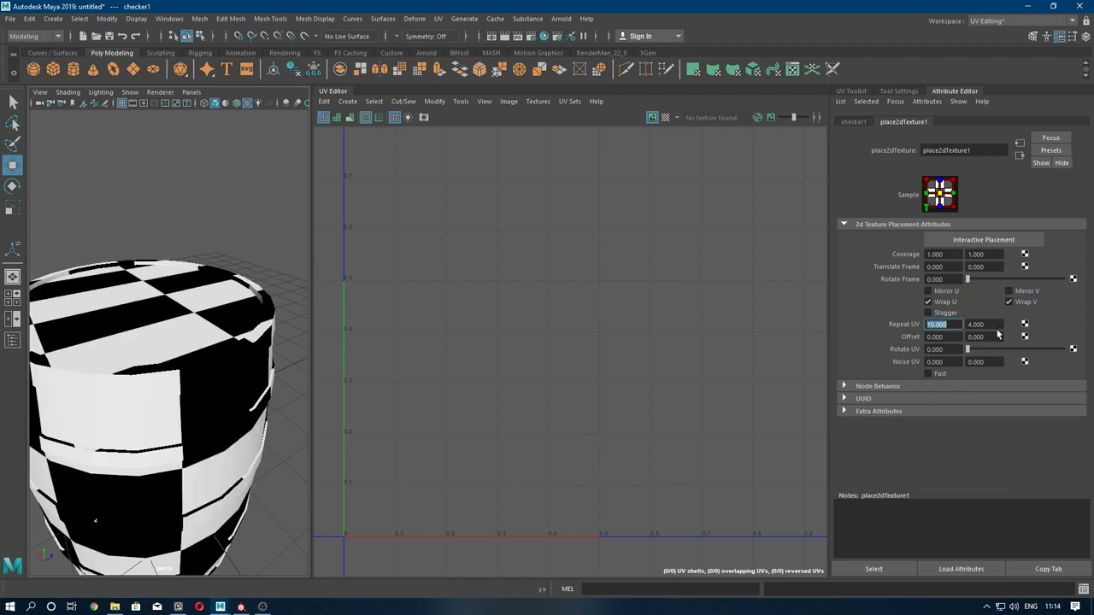
type("10.000")
key("Return")
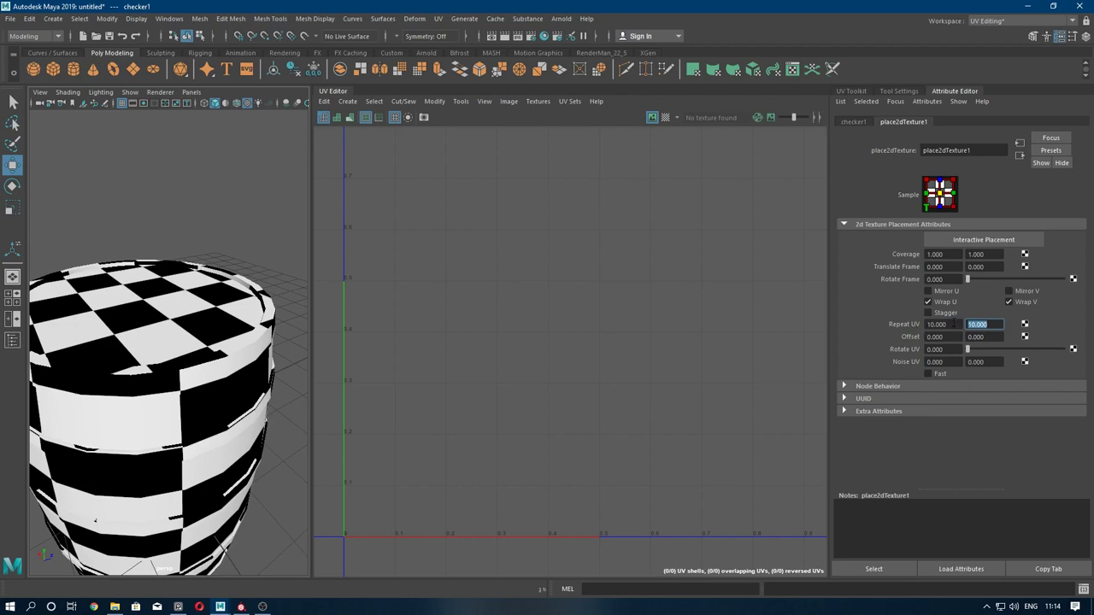
type("20")
key("Return")
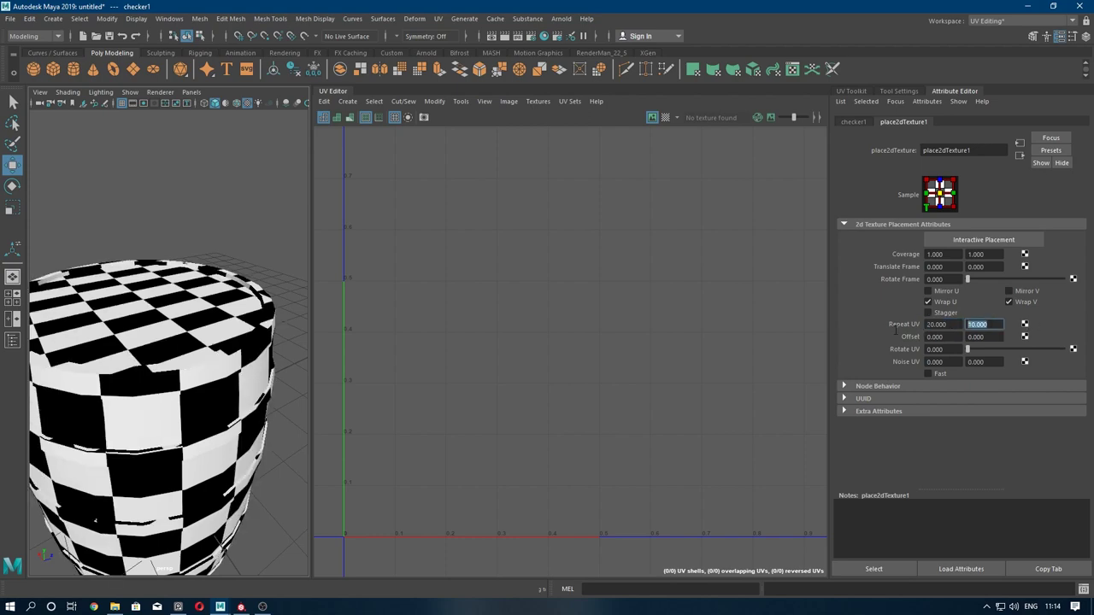
type("20")
key("Return")
- Reselect the barrel and bring the lambert1 attributes back up
scroll(287, 345, "down", 3)
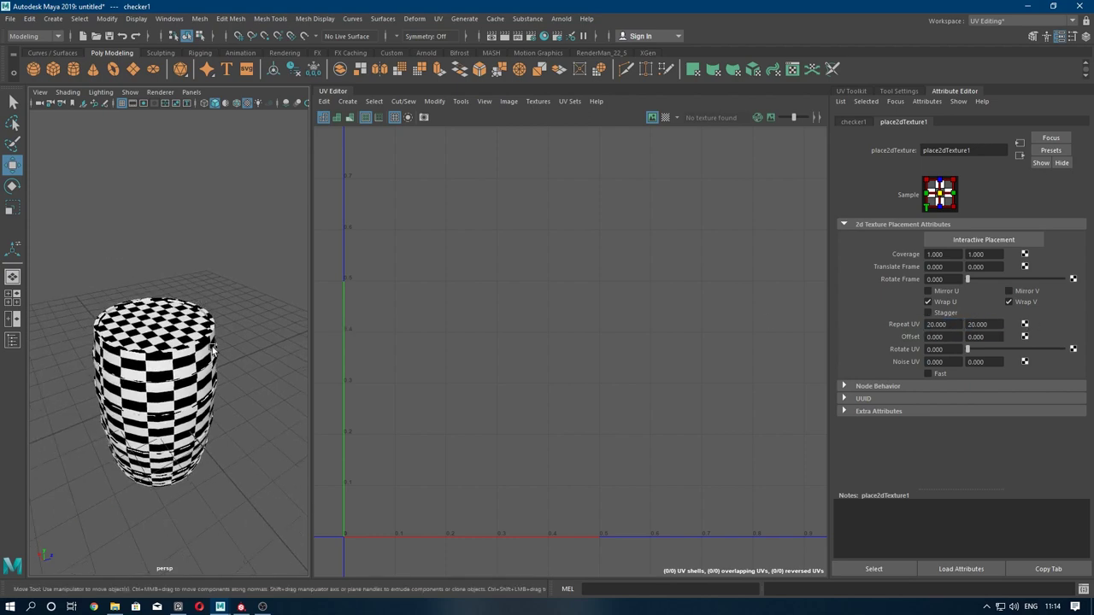
left_click(154, 393)
left_click(652, 117)
- Fit the UV layout to the editor and select the rectangular side UV shell
key("f")
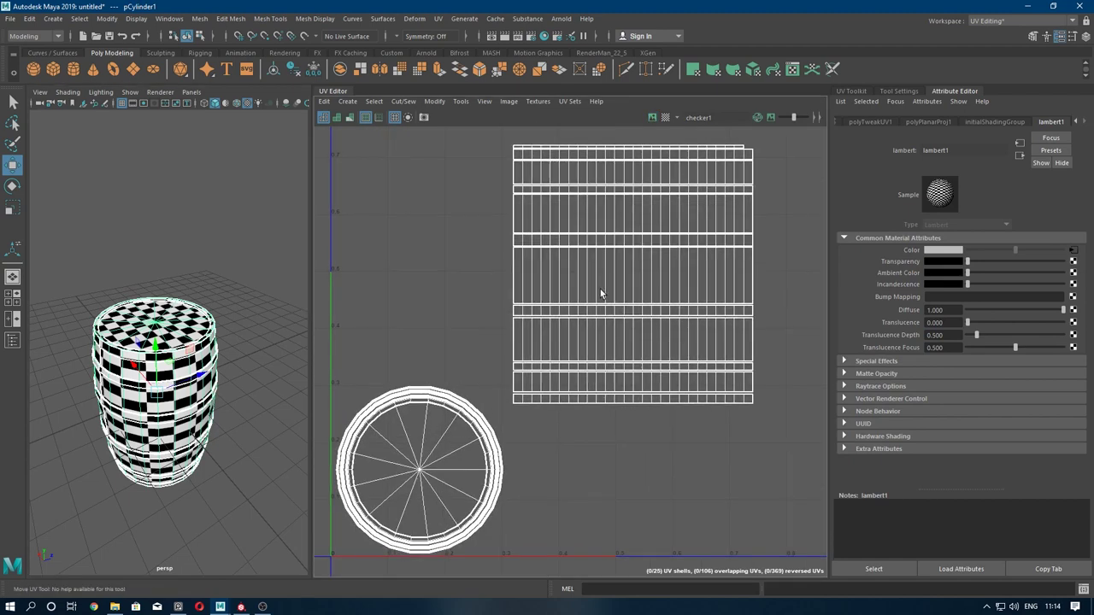
right_click_drag(601, 293, 564, 251)
left_click_drag(481, 130, 660, 415)
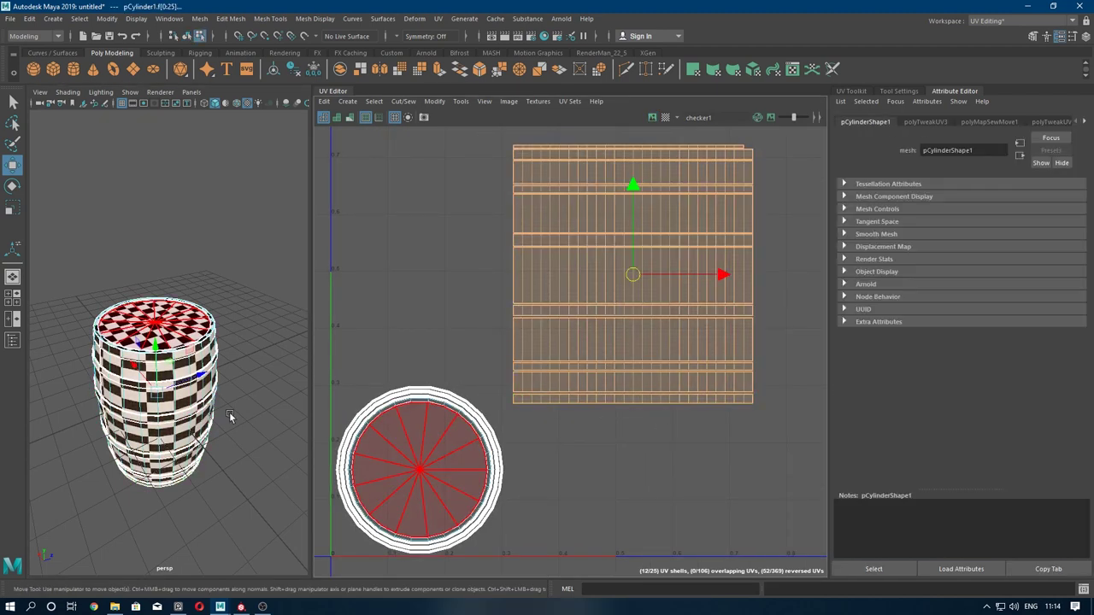
scroll(179, 408, "up", 5)
scroll(180, 408, "down", 2)
scroll(180, 408, "up", 5)
scroll(179, 408, "down", 5)
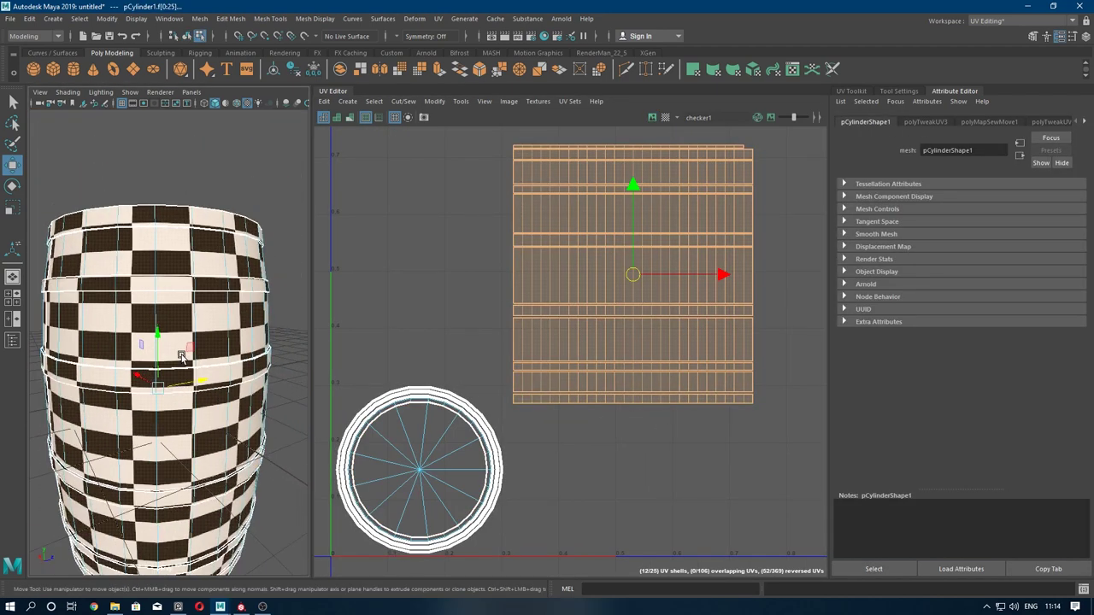
scroll(180, 408, "down", 2)
scroll(180, 408, "up", 2)
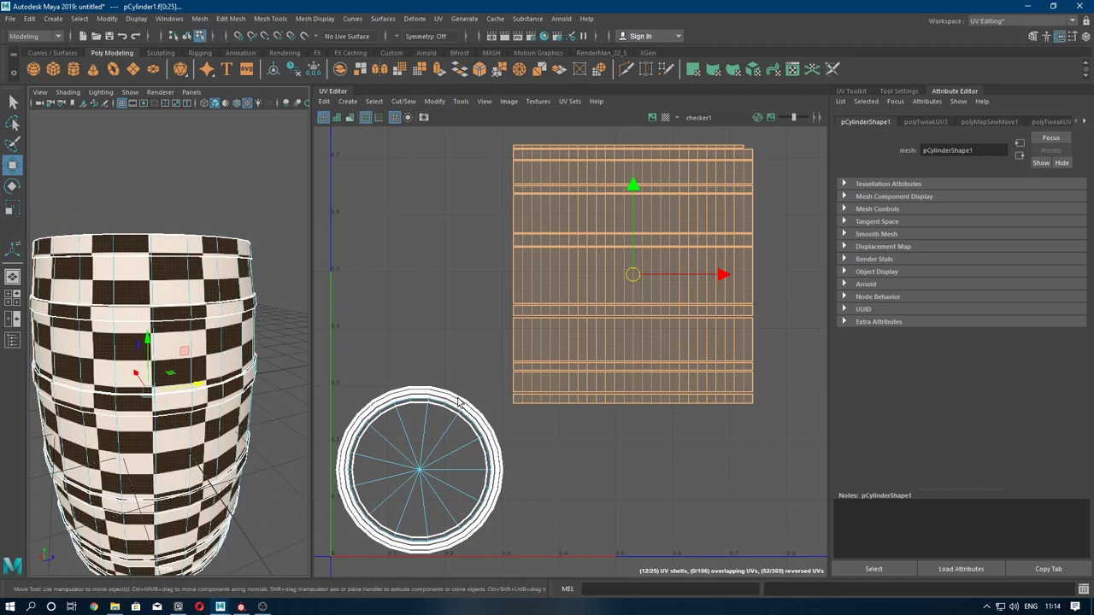
- Scale the side shell wider along U with the Scale UV tool
key("r")
middle_click_drag(718, 277, 643, 284, "alt")
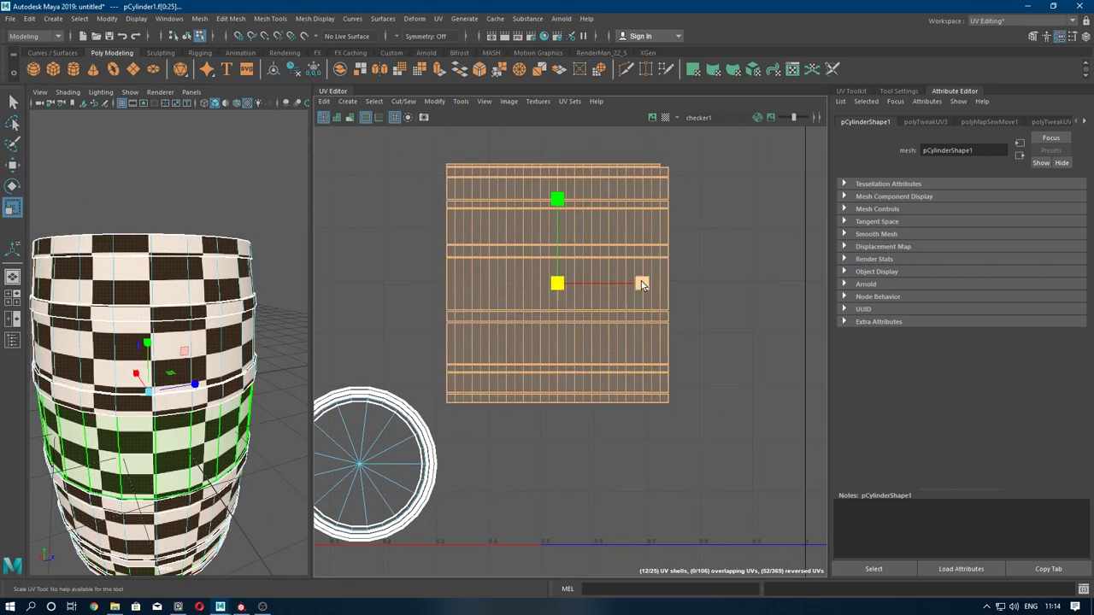
left_click_drag(642, 285, 710, 285)
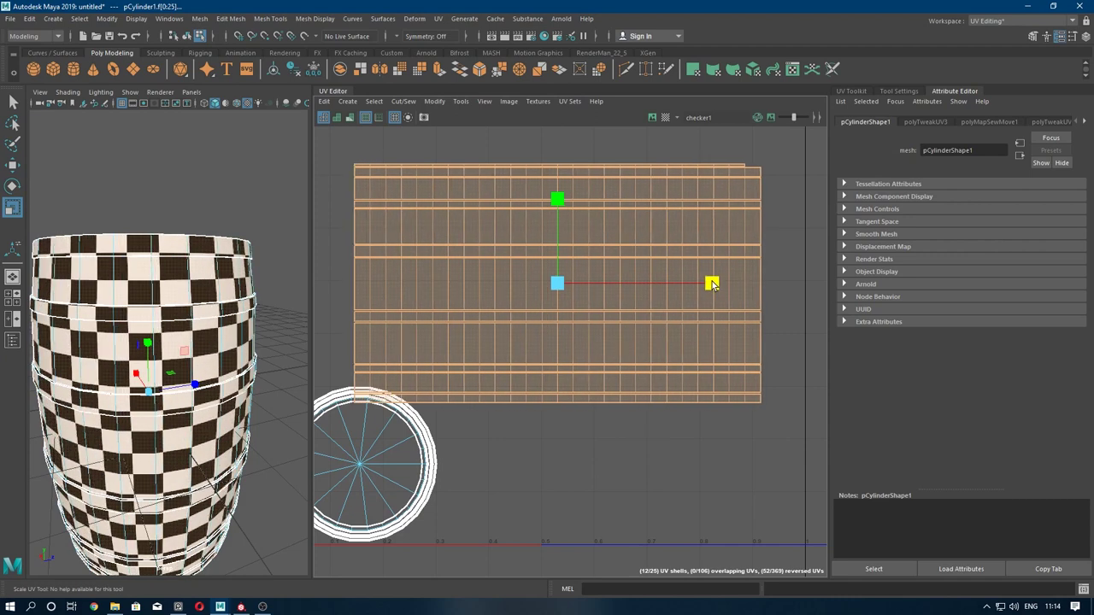
left_click_drag(710, 285, 729, 284)
- Switch back to Object Mode and reselect the whole barrel cylinder
scroll(146, 385, "down", 3)
left_click_drag(145, 384, 153, 325, "alt")
scroll(171, 342, "up", 3)
right_click(219, 209)
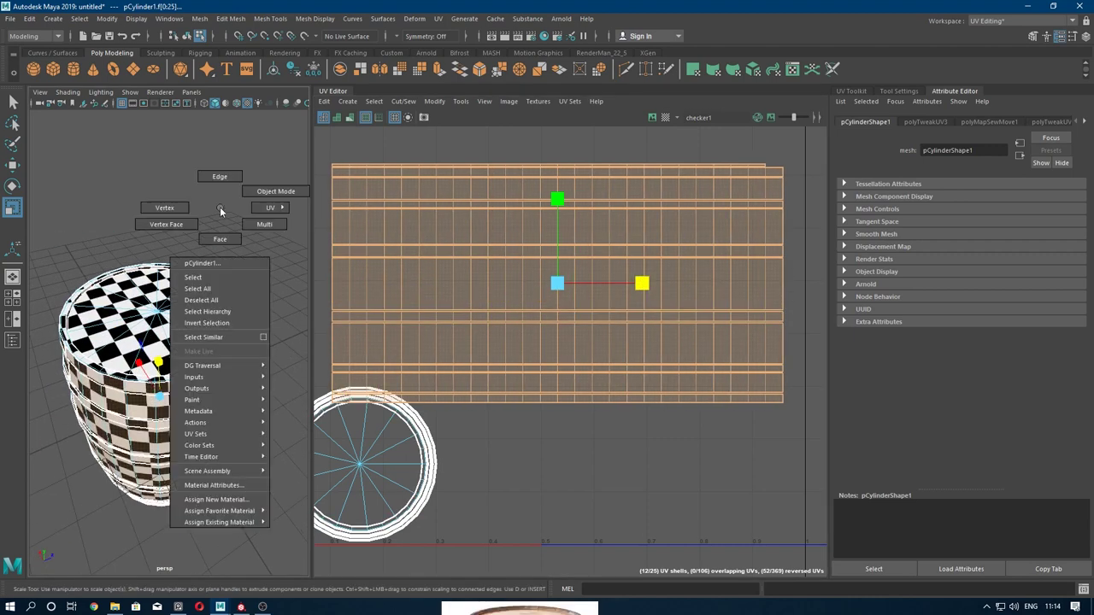
right_click_drag(220, 210, 275, 192)
scroll(184, 332, "up", 5)
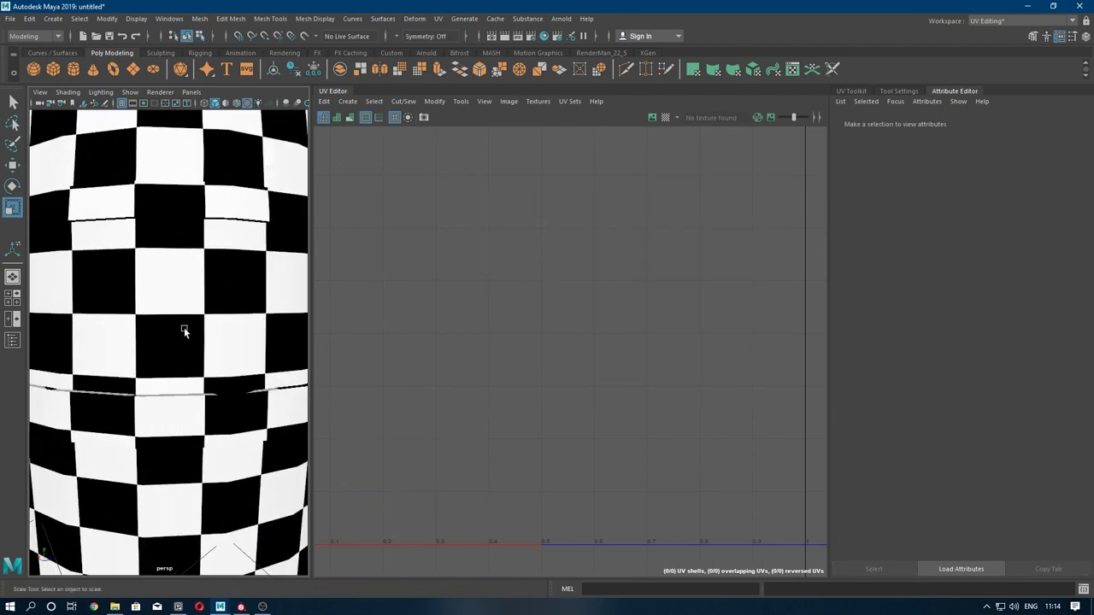
scroll(173, 362, "down", 5)
left_click_drag(175, 338, 182, 357, "alt")
scroll(182, 357, "up", 3)
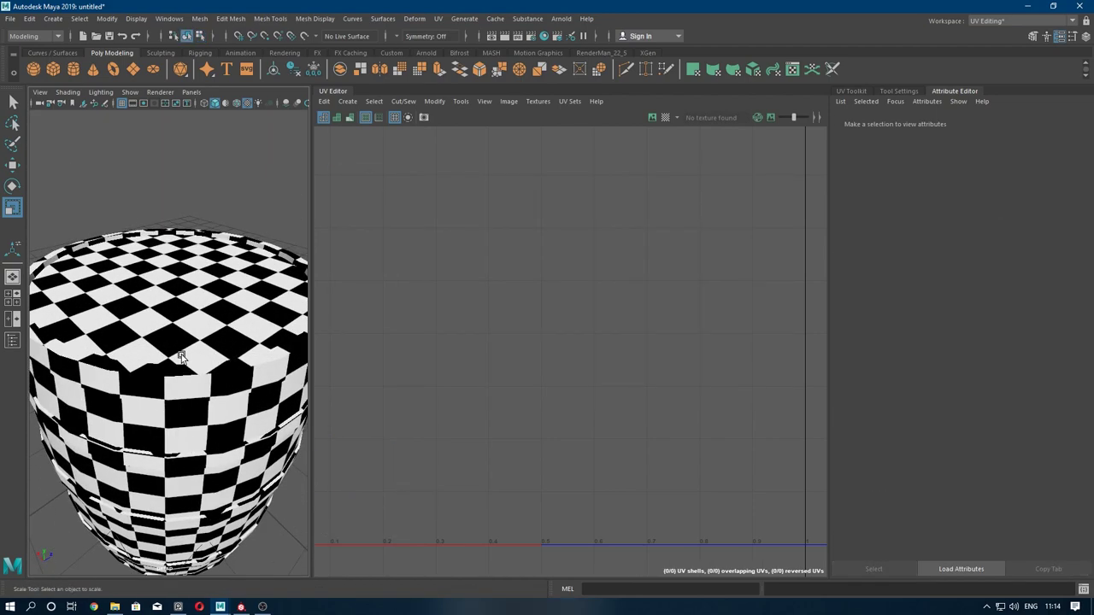
left_click_drag(186, 297, 201, 299, "alt")
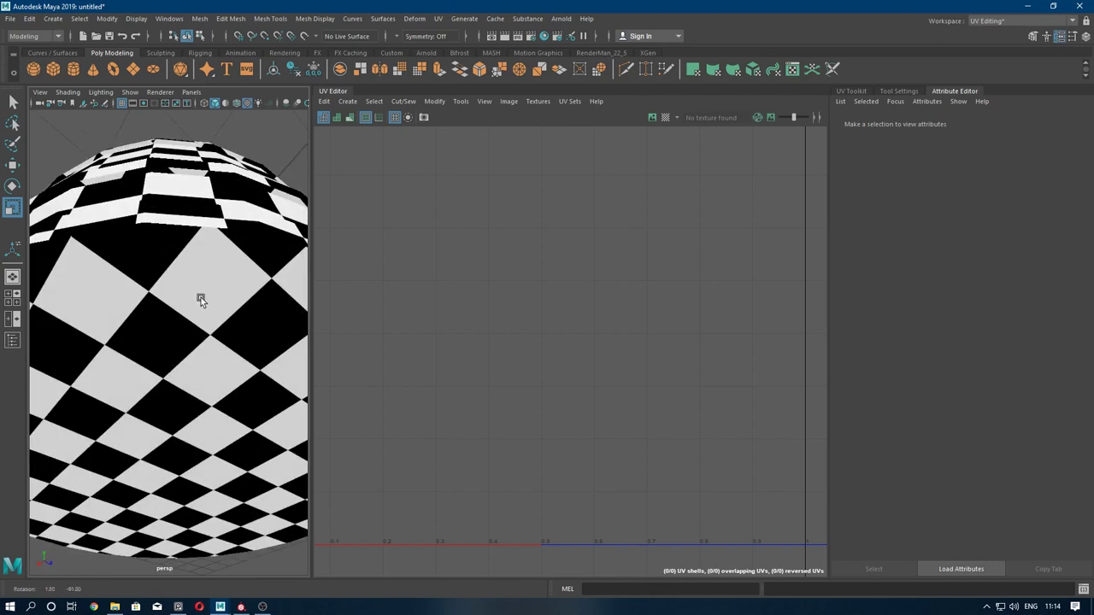
scroll(183, 390, "down", 5)
left_click(183, 390)
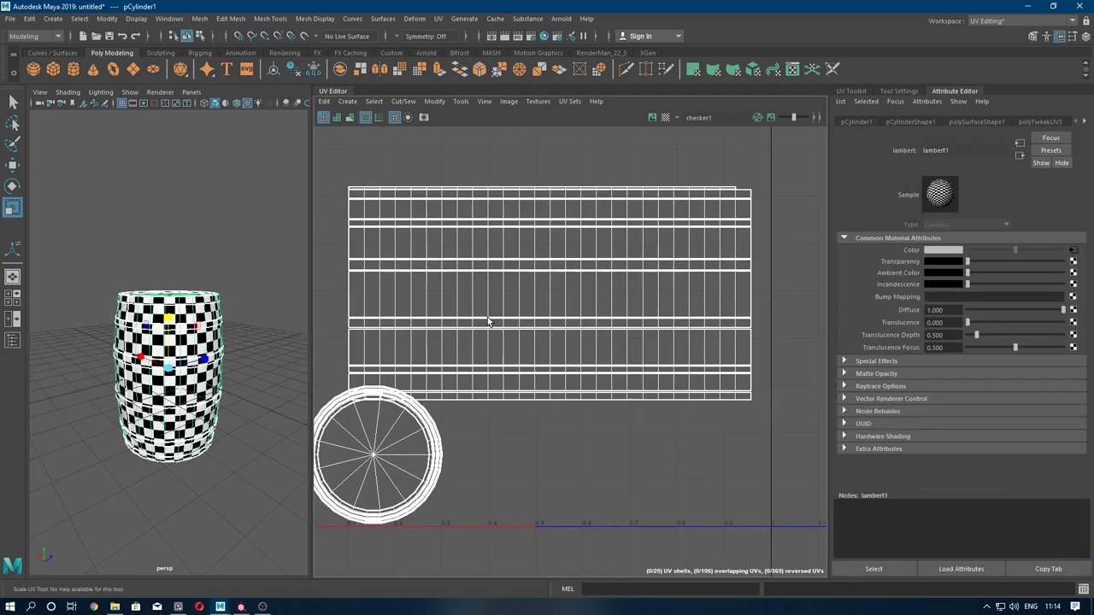
scroll(455, 335, "down", 2)
- In UV Shell mode, move the circular lid shell up out of the way
right_click_drag(466, 372, 453, 362)
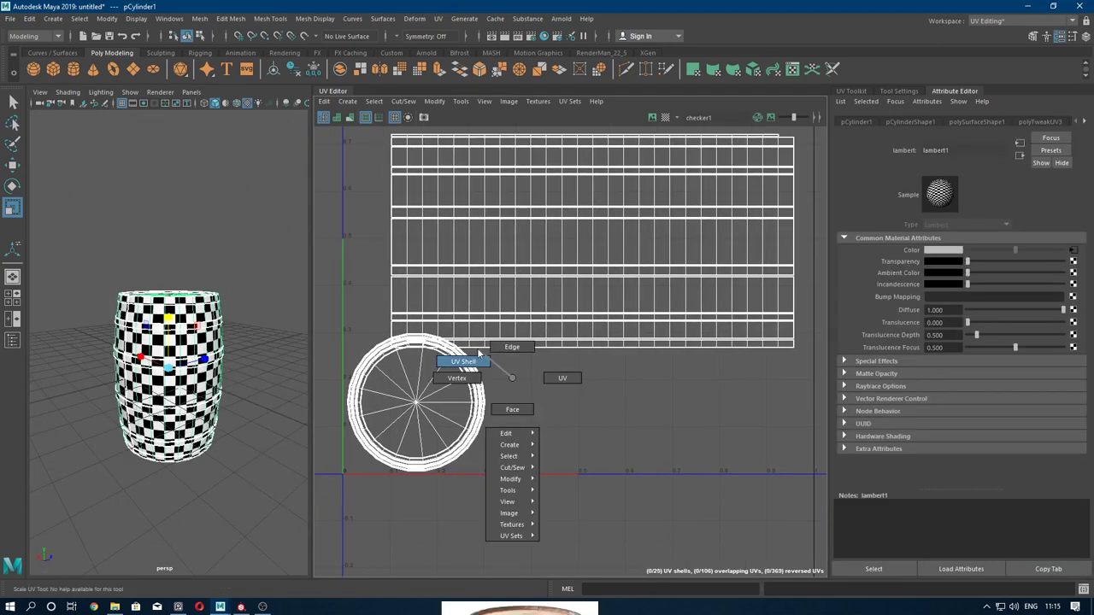
left_click(431, 423)
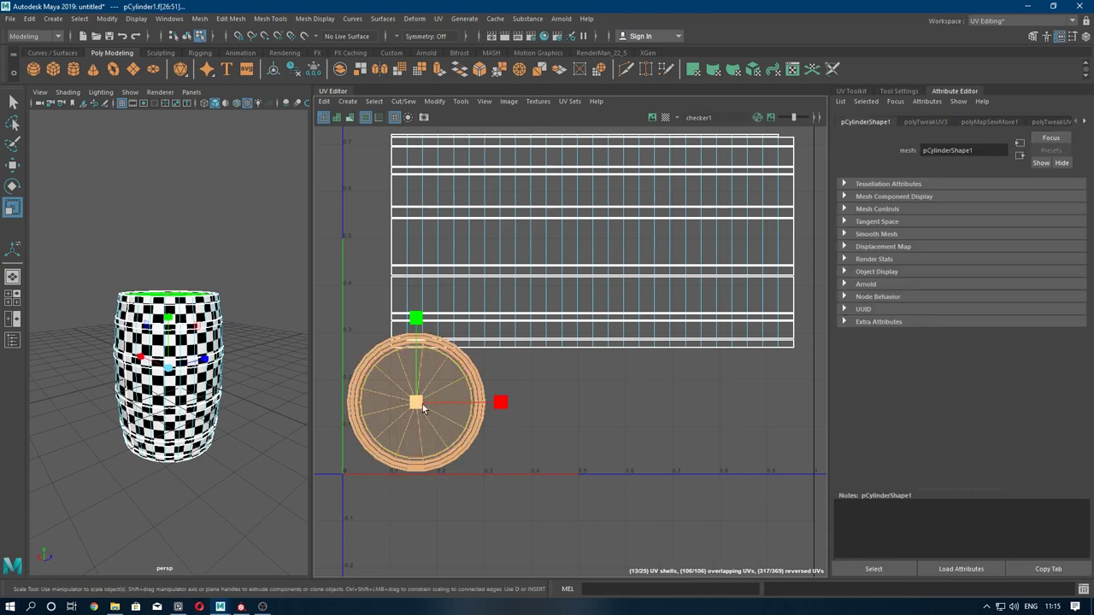
key("w")
middle_click_drag(436, 368, 440, 521, "alt")
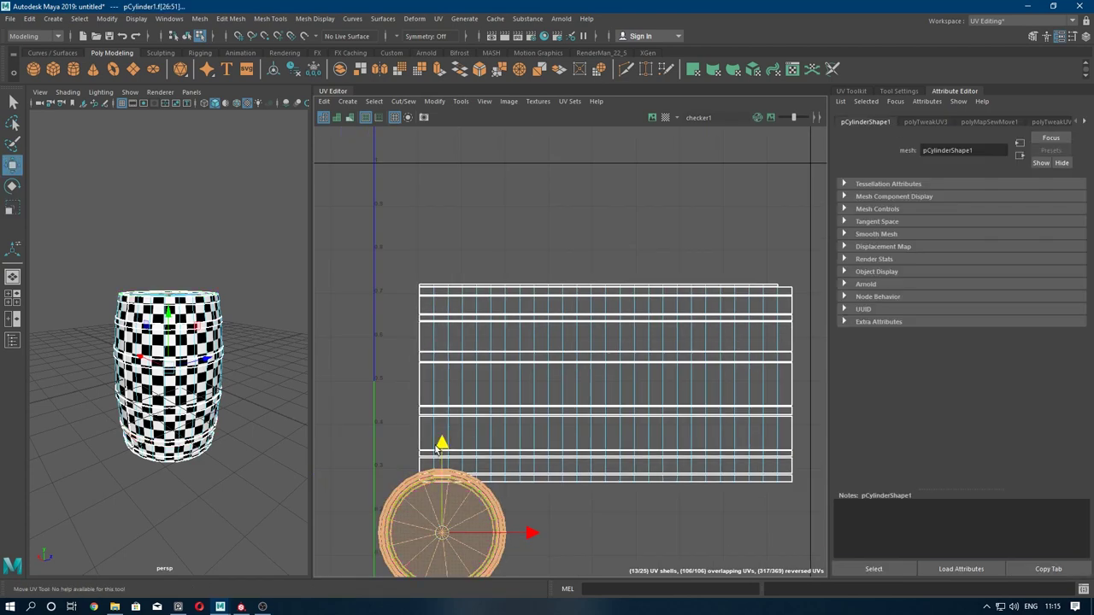
left_click_drag(442, 442, 441, 196)
- Move the side strip shell down and left to the UV origin
left_click(615, 444)
middle_click_drag(590, 338, 589, 262, "alt")
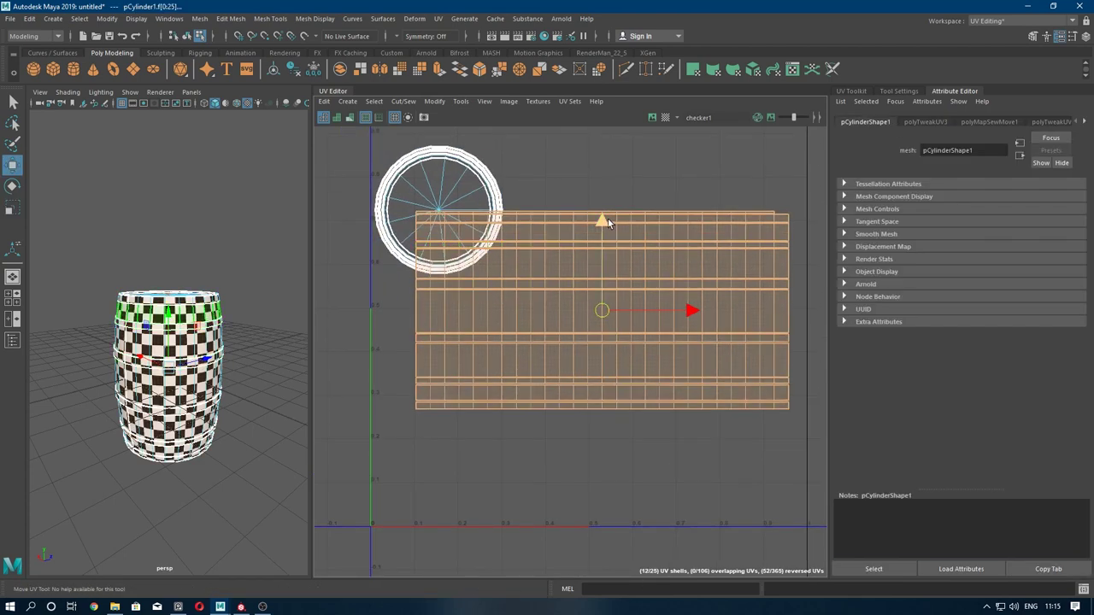
left_click_drag(602, 221, 608, 348)
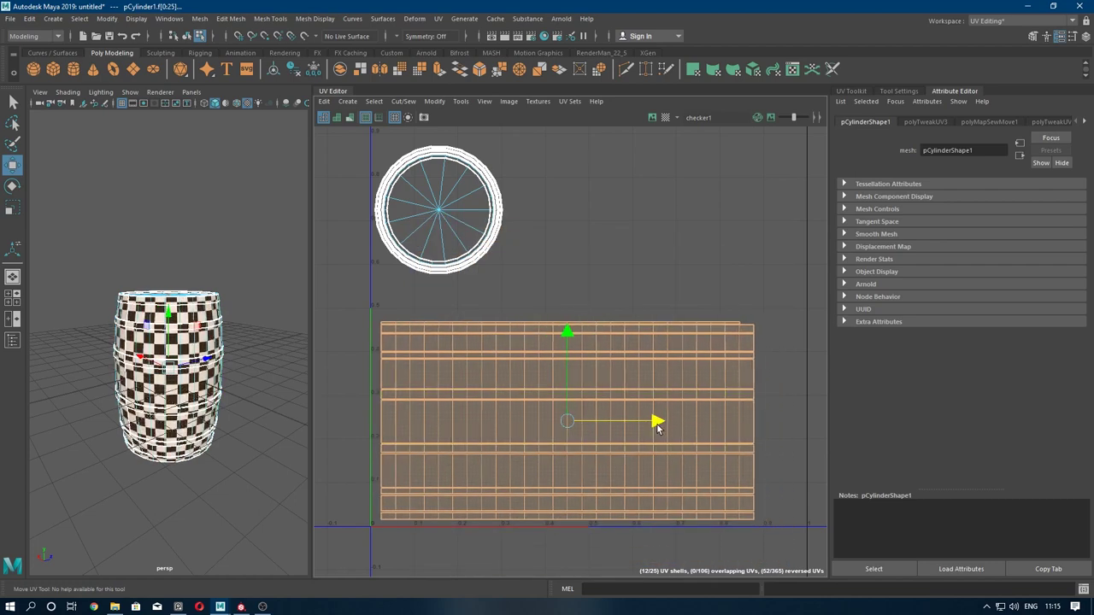
left_click_drag(692, 421, 651, 421)
left_click_drag(560, 331, 559, 330)
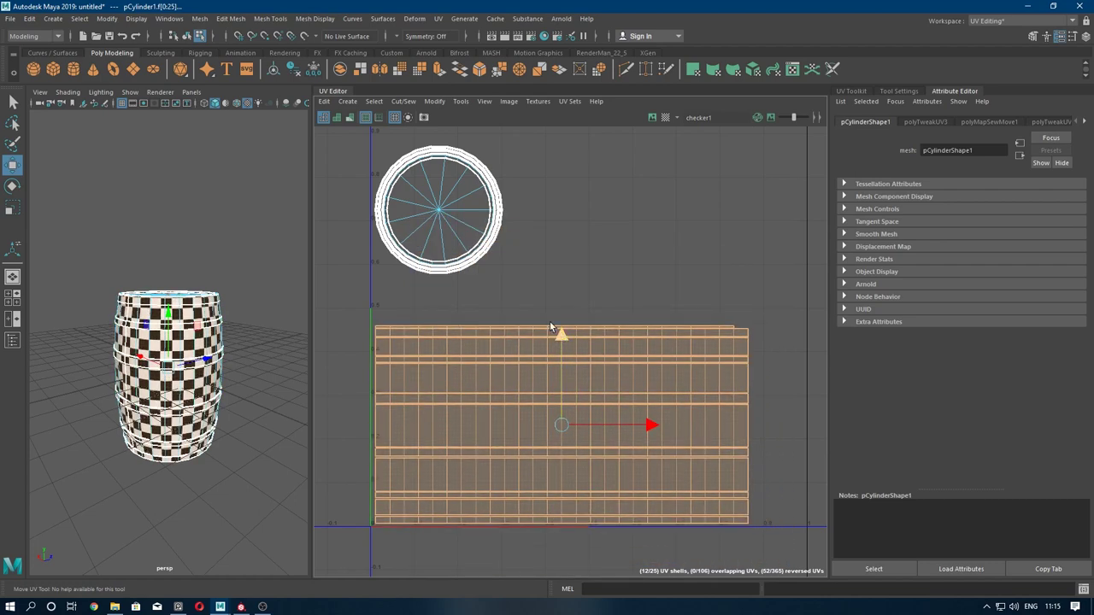
- Separate the two overlapping lid discs so they sit side by side above the strip
middle_click_drag(513, 256, 513, 357, "alt")
scroll(415, 274, "up", 2)
left_click(415, 273)
scroll(415, 274, "up", 1)
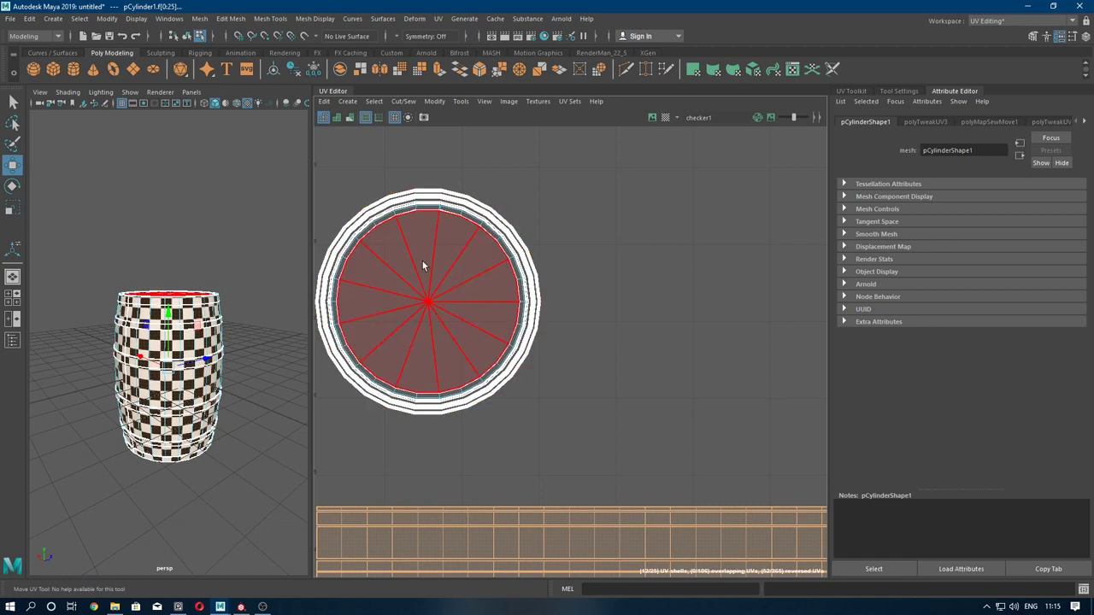
left_click(439, 327)
left_click_drag(427, 215, 408, 329)
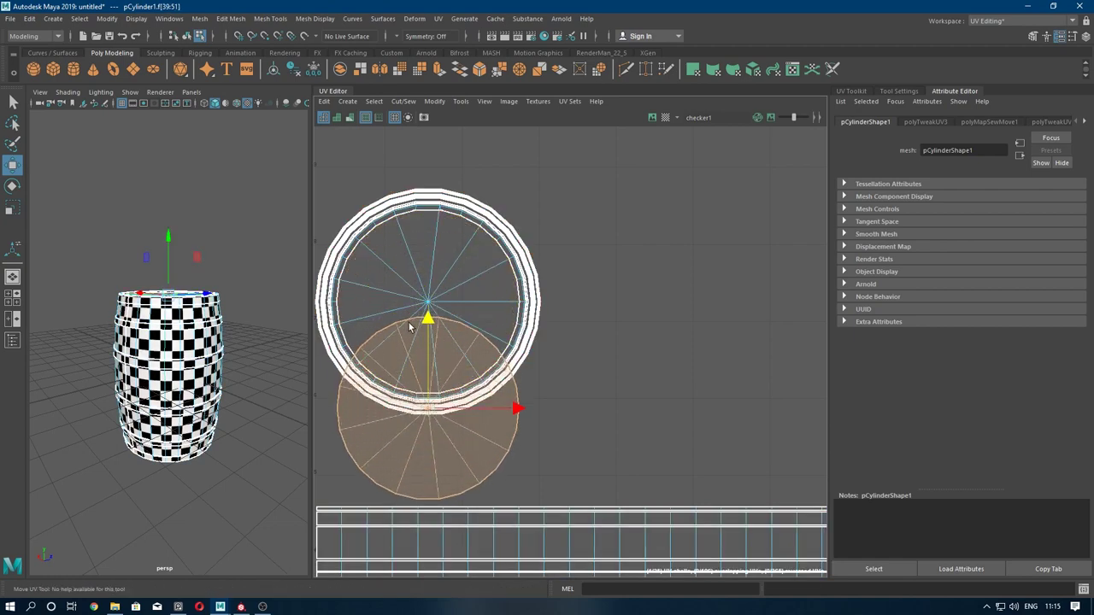
left_click(408, 329)
left_click_drag(519, 303, 722, 301)
left_click_drag(633, 213, 628, 311)
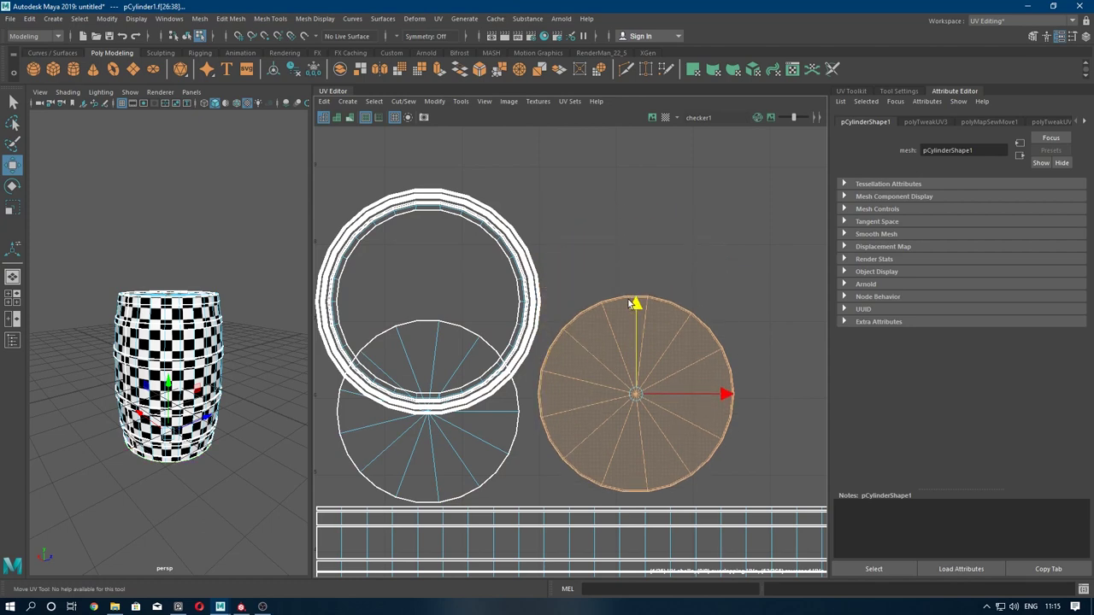
middle_click_drag(628, 311, 466, 228, "alt")
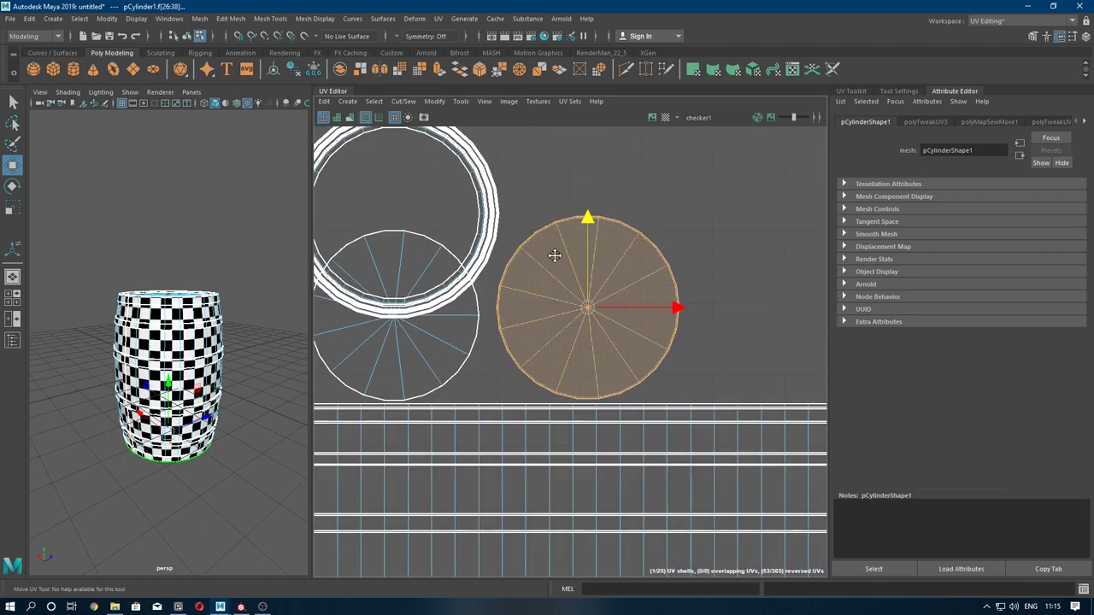
- Shade the UV shells and flip the red, reversed lid disc
left_click(343, 119)
left_click(769, 362)
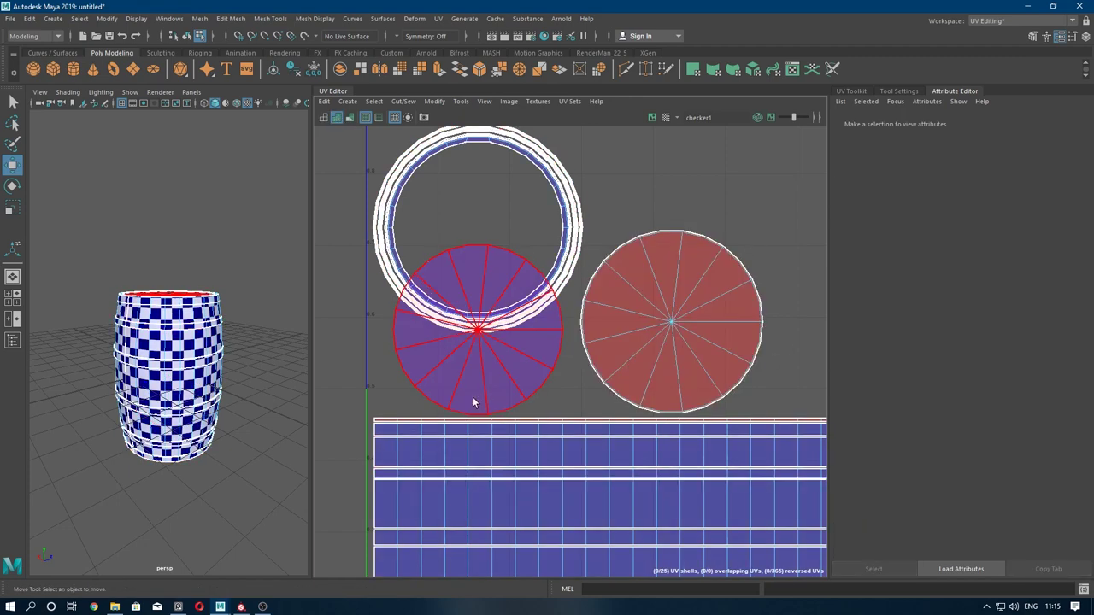
left_click(673, 358)
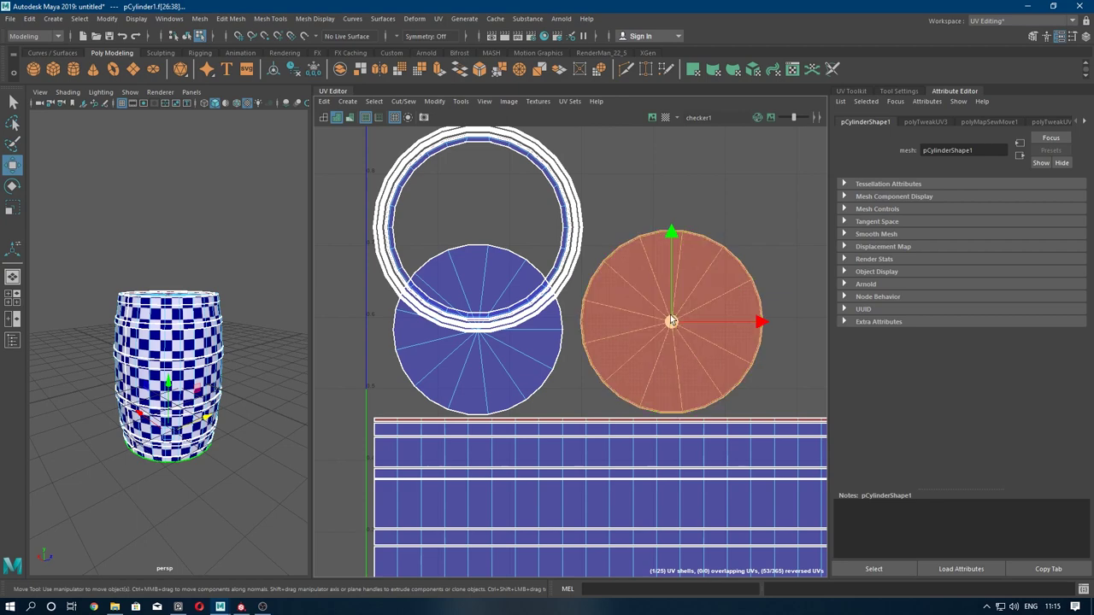
left_click(438, 102)
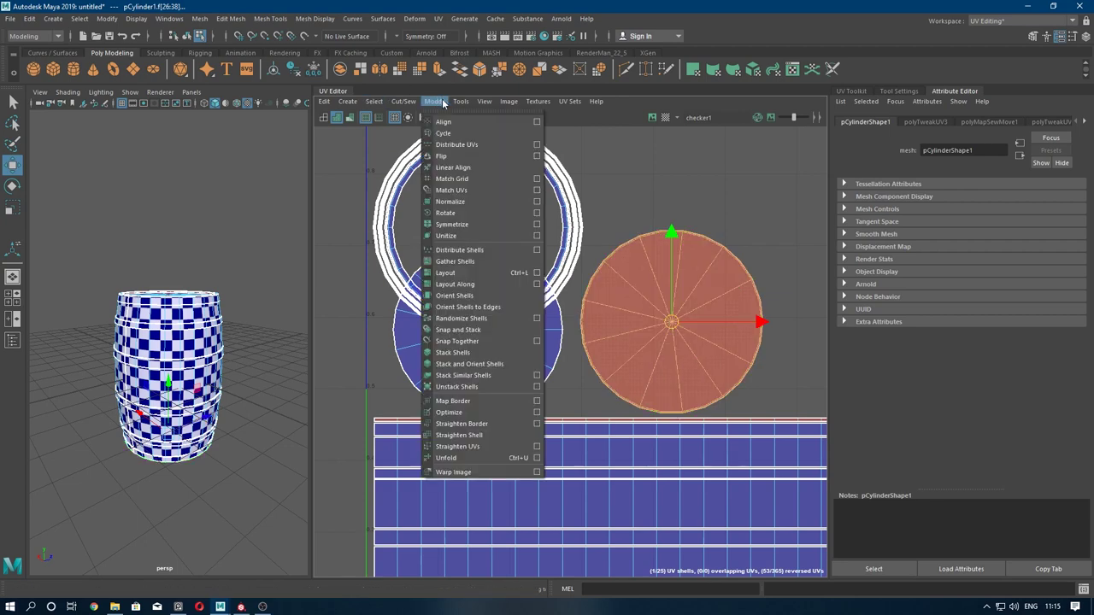
left_click(445, 150)
left_click_drag(756, 324, 744, 323)
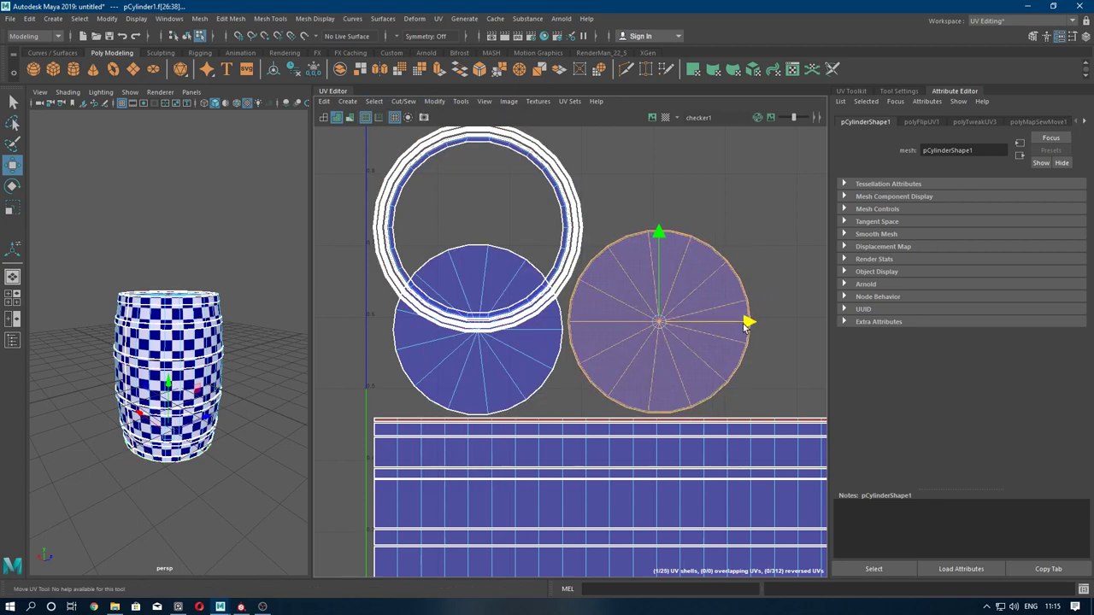
- Move the flipped ring shell to the right of the second disc
middle_click_drag(478, 323, 356, 336, "alt")
scroll(434, 205, "down", 2)
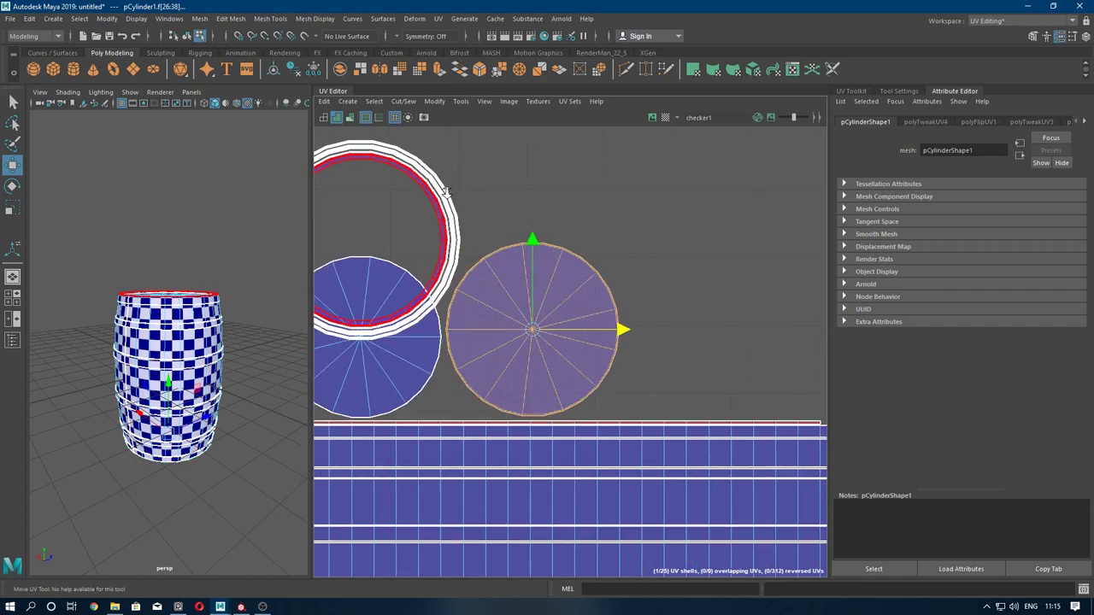
mouse_move(467, 171)
middle_mouse_down("alt")
mouse_move(530, 214)
mouse_move(443, 235)
middle_mouse_up("alt")
left_click(520, 219)
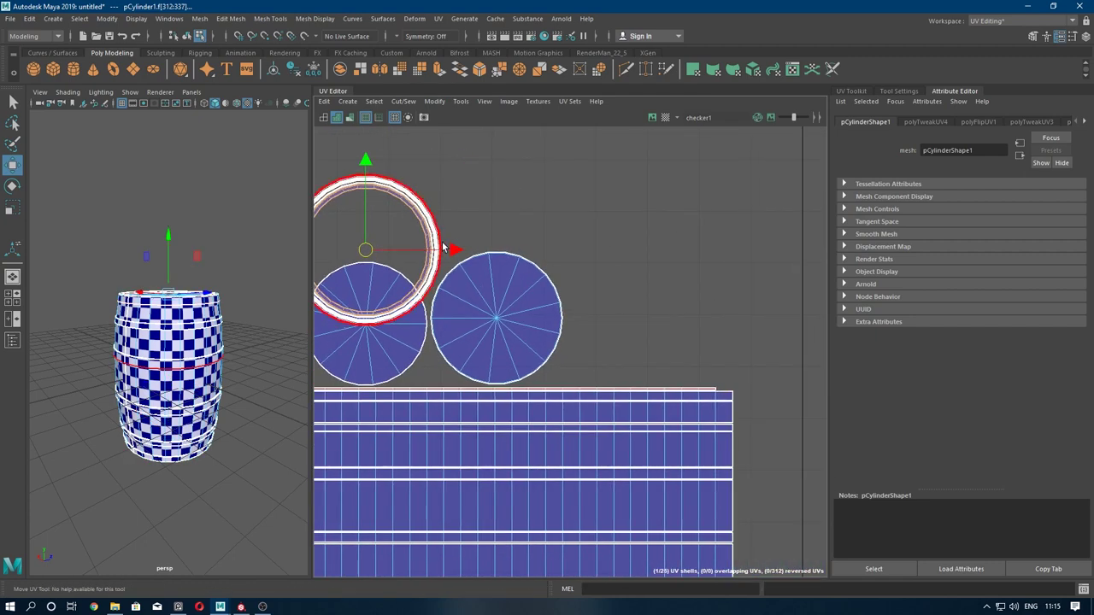
left_click(448, 246)
left_click_drag(365, 250, 639, 308)
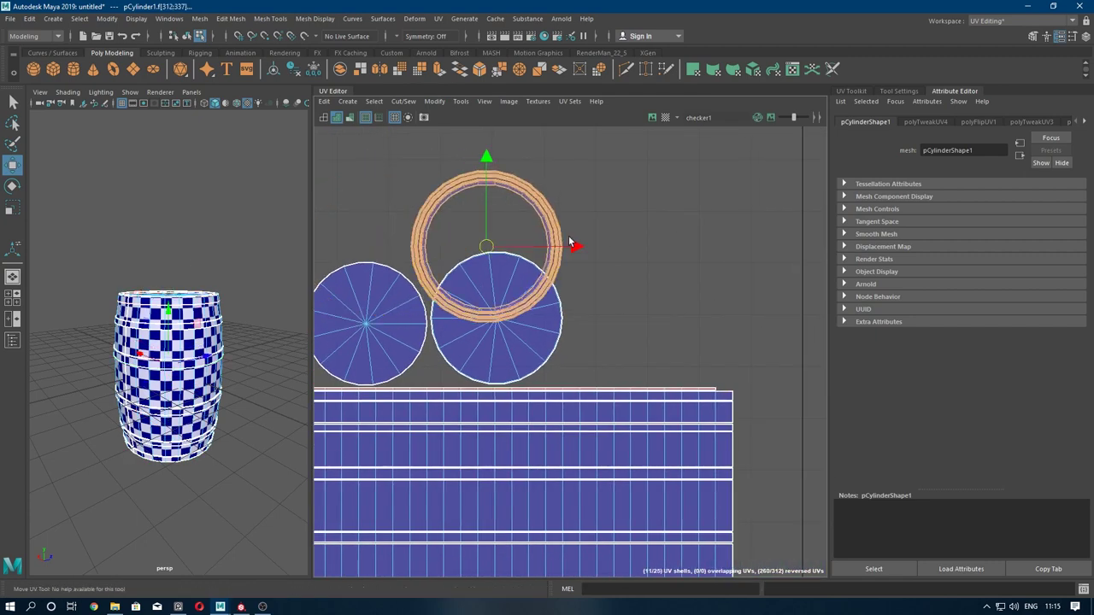
- Pull the overlapping ring shells apart into a row above the discs
middle_click_drag(639, 308, 571, 319, "alt")
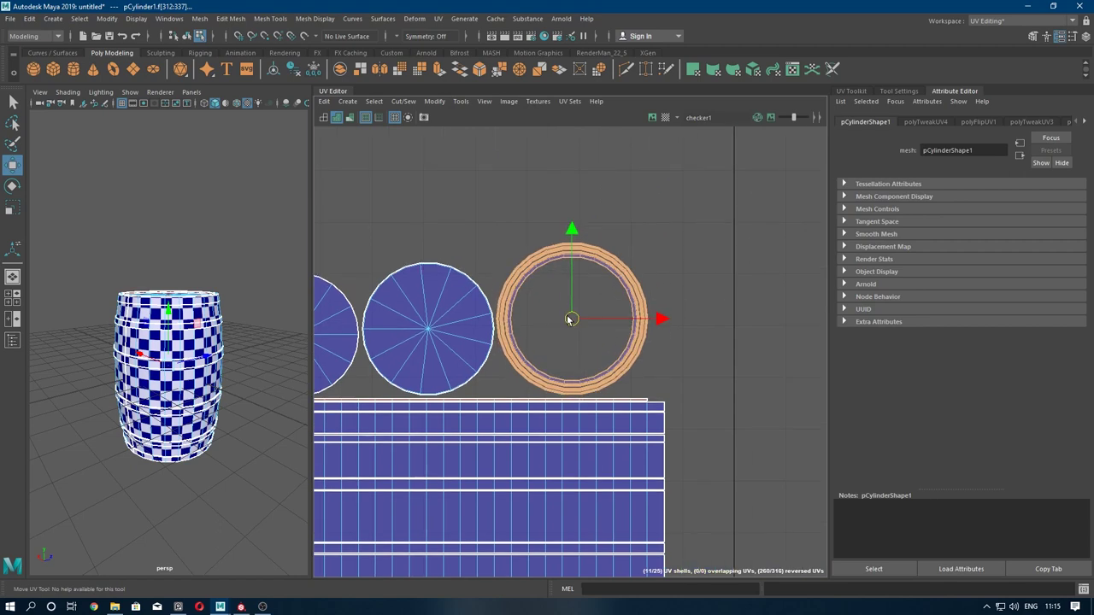
left_click(520, 288)
left_click(522, 287)
left_click_drag(521, 286, 372, 159)
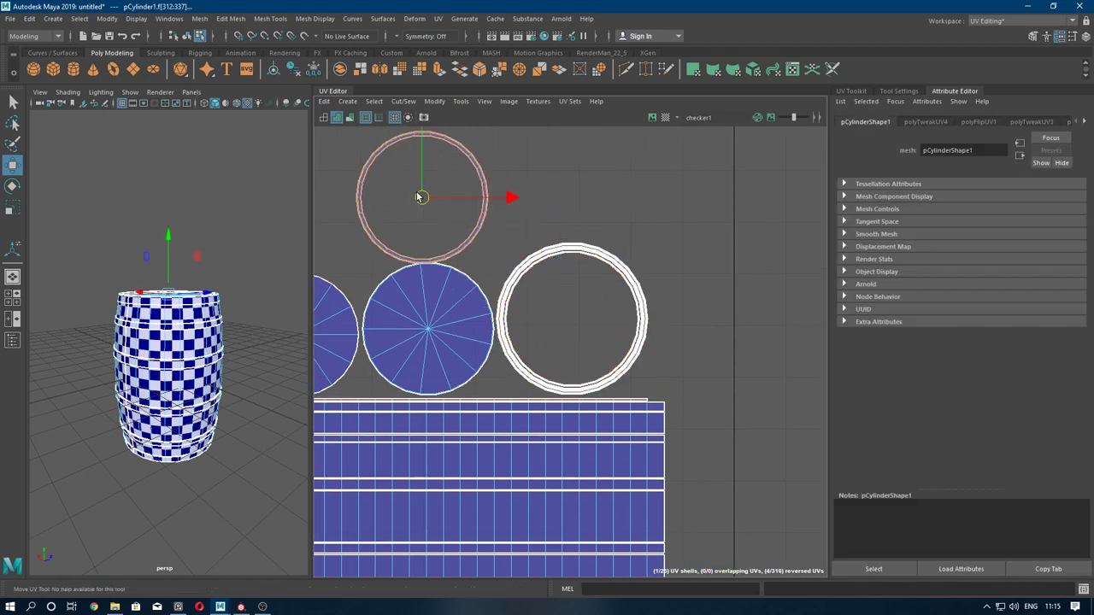
middle_click_drag(459, 225, 629, 303, "alt")
left_click_drag(629, 303, 496, 297)
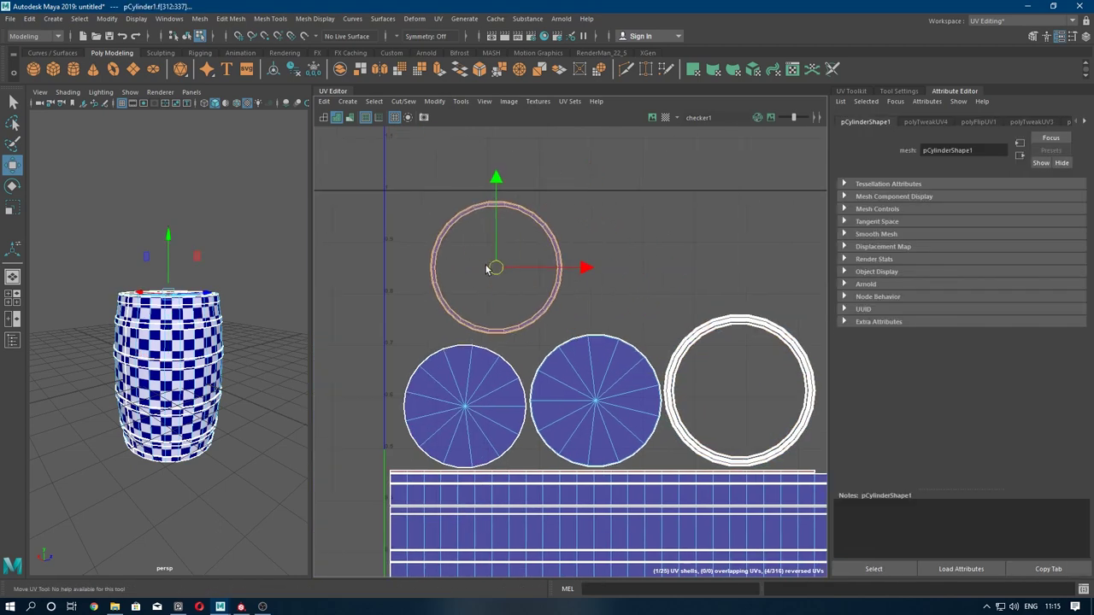
left_click(676, 383)
mouse_move(733, 391)
left_mouse_down()
mouse_move(640, 273)
mouse_move(606, 255)
left_mouse_up()
- Select all shells and scale them down uniformly to fit the 0–1 UV square
scroll(652, 299, "down", 1)
scroll(628, 302, "down", 2)
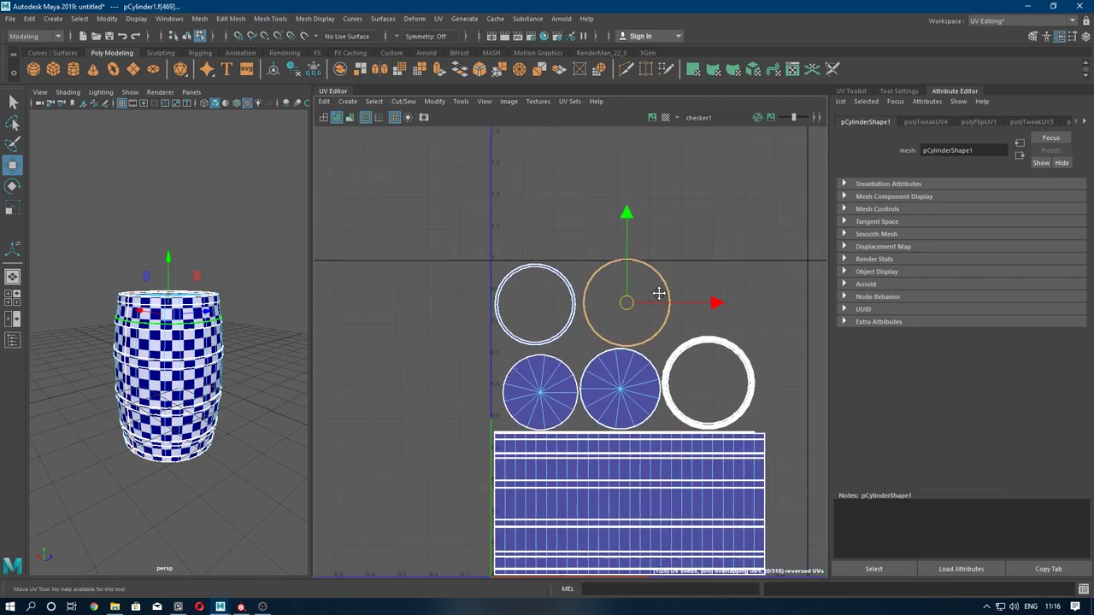
scroll(617, 372, "down", 2)
left_click_drag(617, 372, 457, 162)
key("r")
mouse_move(633, 324)
left_mouse_down()
mouse_move(605, 327)
mouse_move(583, 350)
left_mouse_up()
key("w")
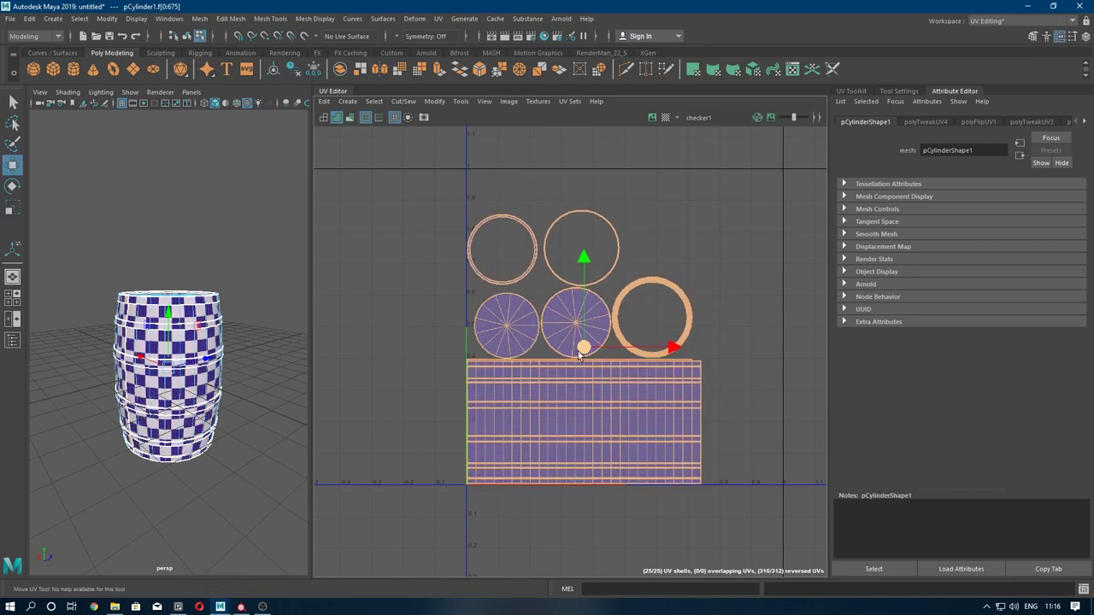
key("f")
- Move the last two ring shells up into the top row, then leave UV editing
scroll(642, 329, "up", 3)
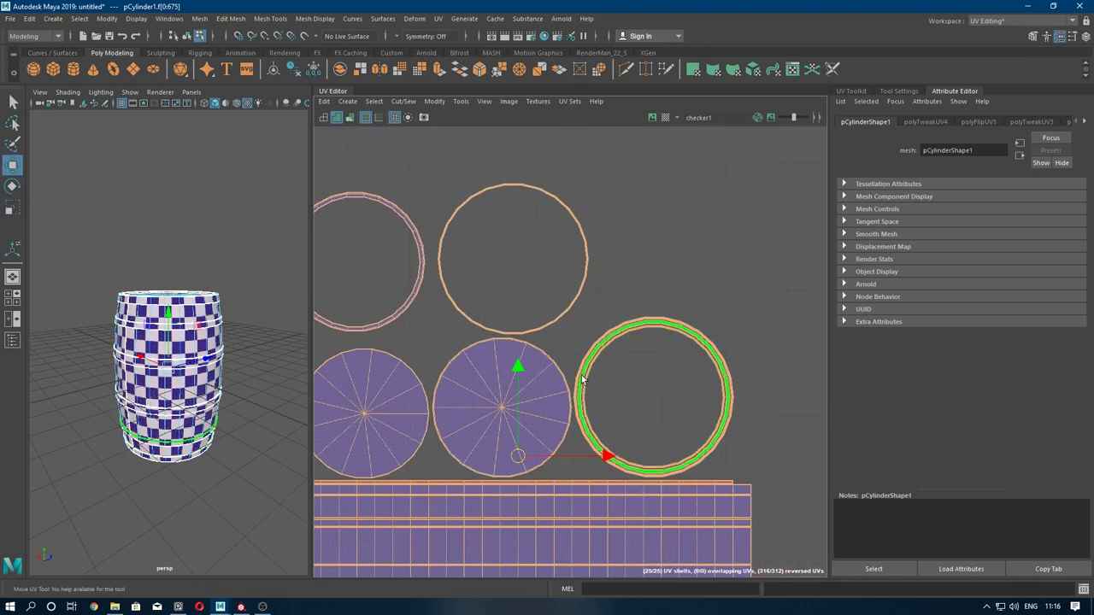
left_click(582, 376)
middle_click_drag(633, 396, 650, 237)
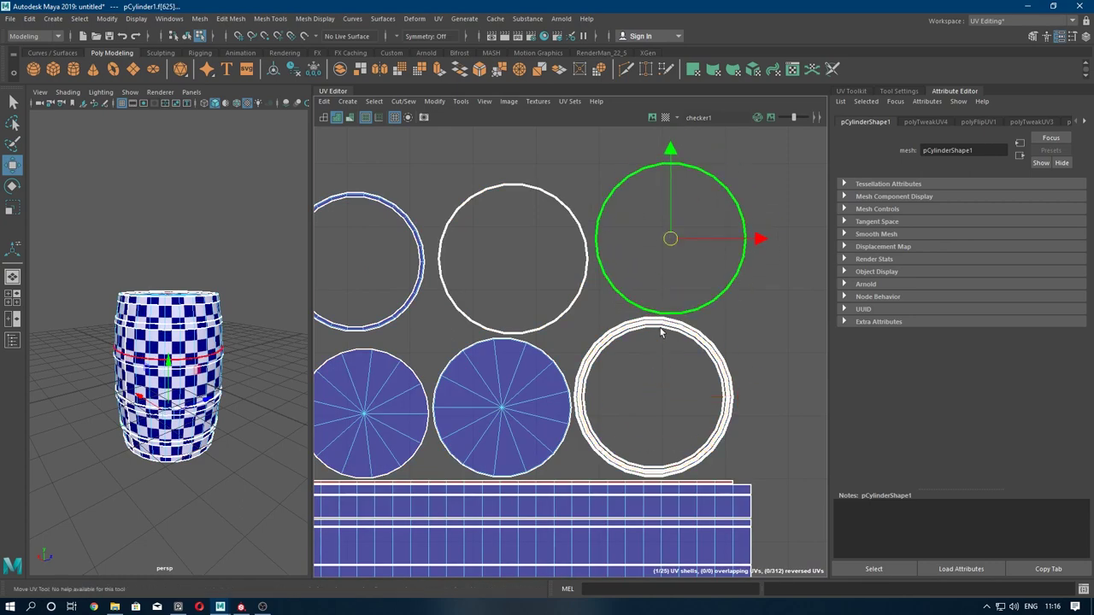
left_click(586, 365)
mouse_move(636, 389)
middle_mouse_down()
mouse_move(778, 371)
mouse_move(611, 333)
mouse_move(638, 297)
middle_mouse_up()
scroll(598, 307, "down", 3)
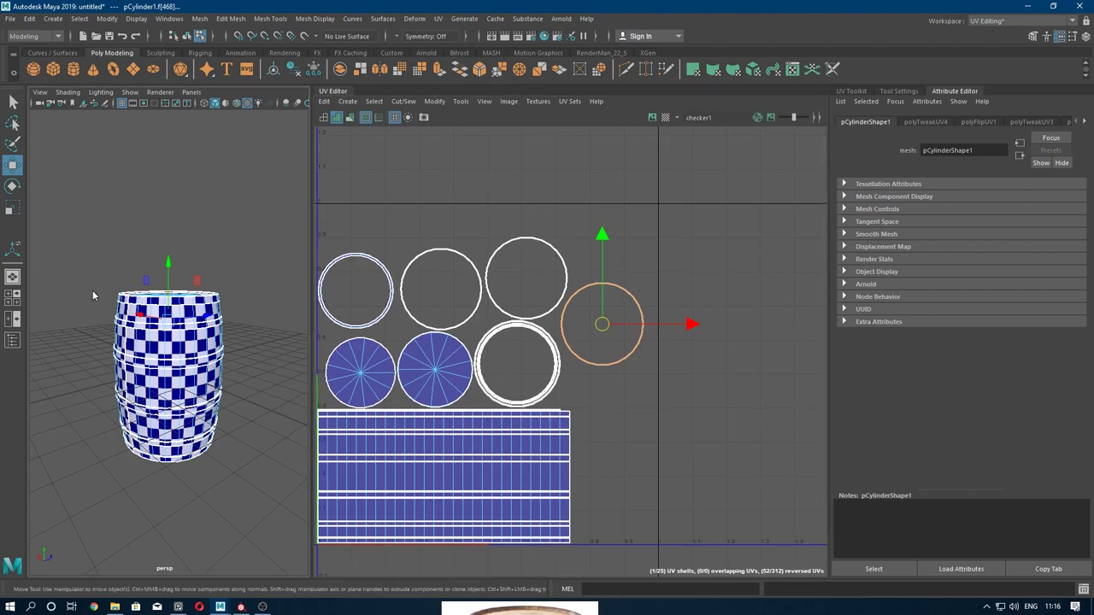
scroll(156, 261, "up", 5)
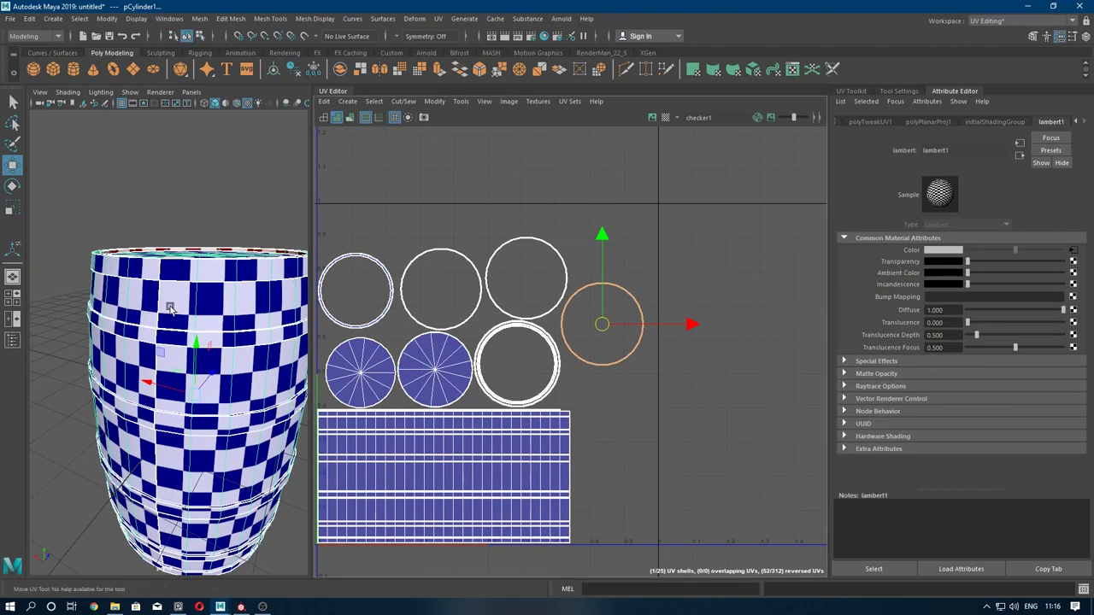
key("F8")
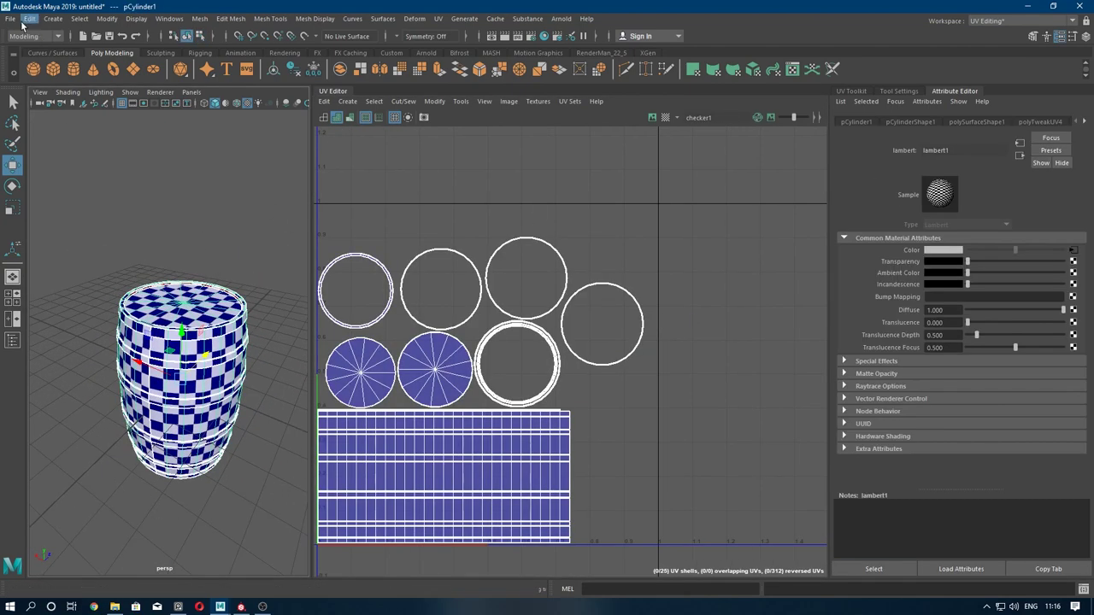
- Export the selected barrel from Maya as Barrel.obj in OBJexport format into the Desktop's Work folder
left_click(10, 19)
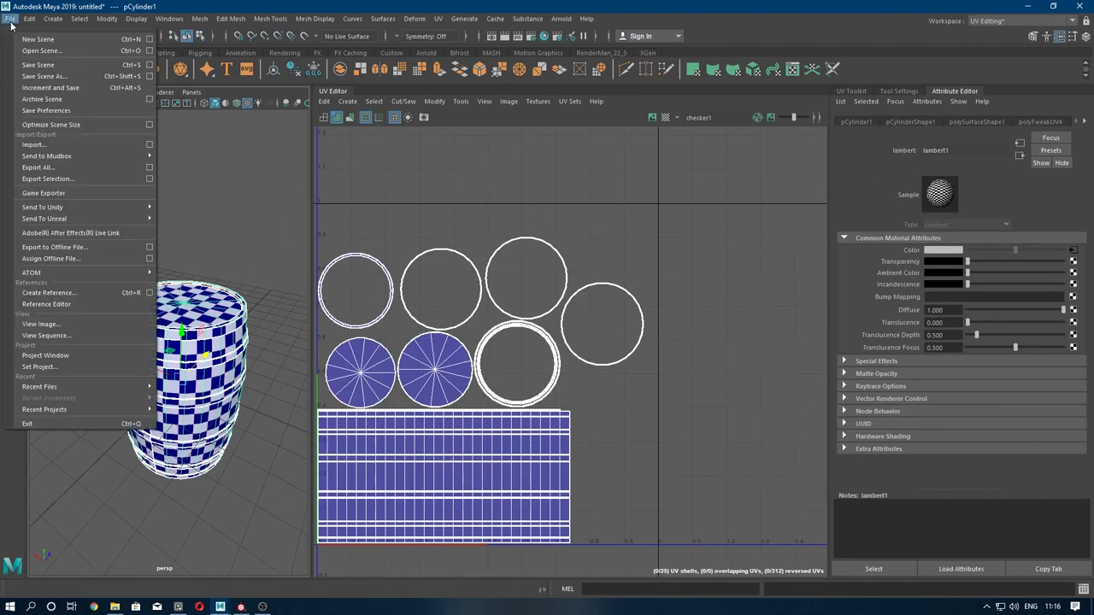
left_click(91, 181)
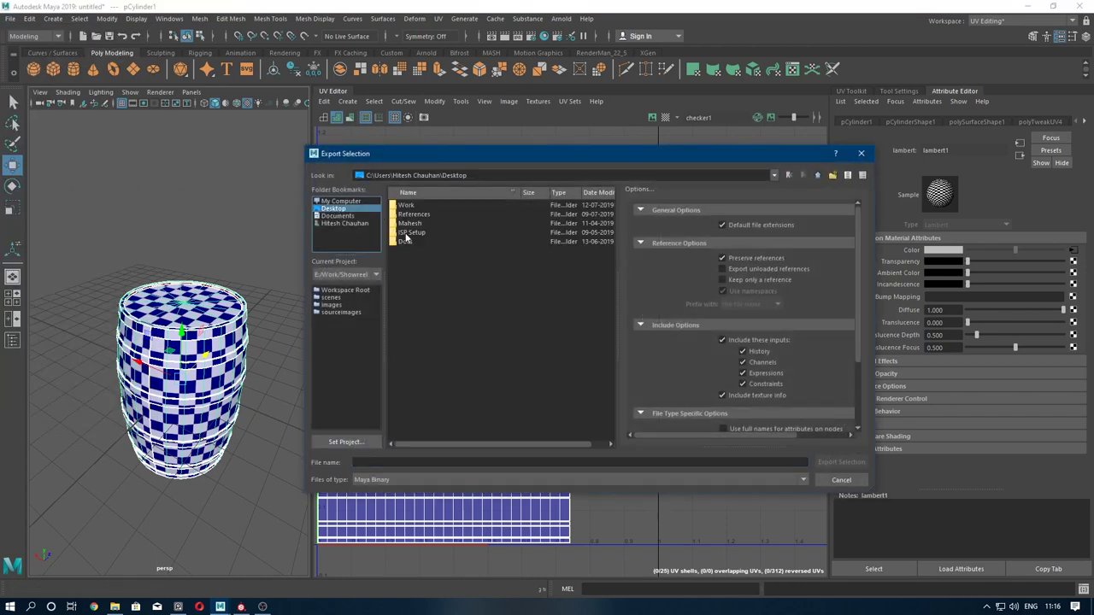
left_click(425, 205)
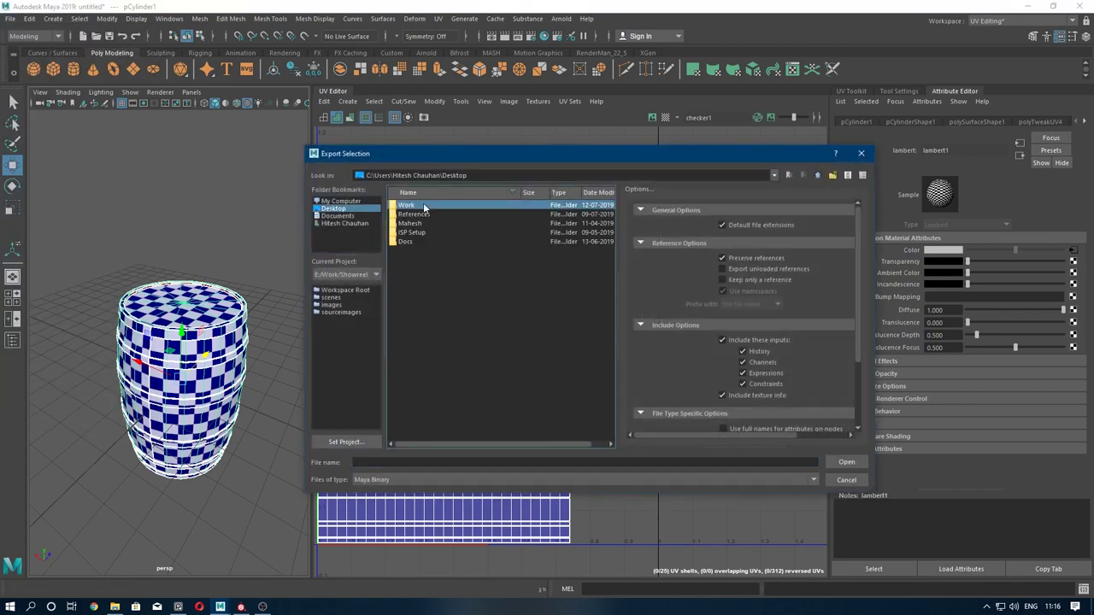
double_click(424, 205)
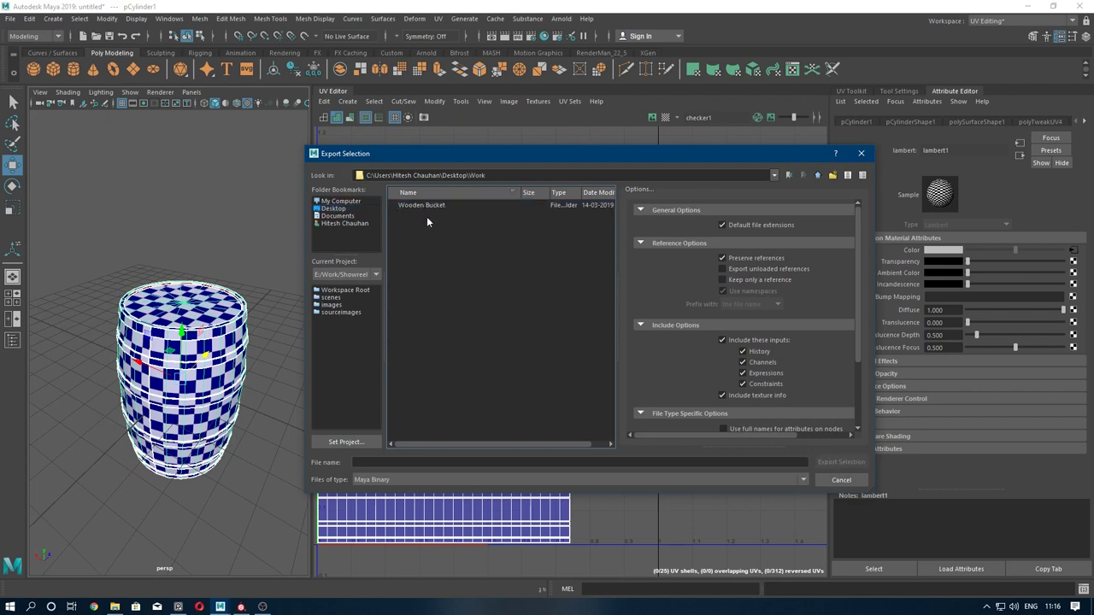
left_click(430, 462)
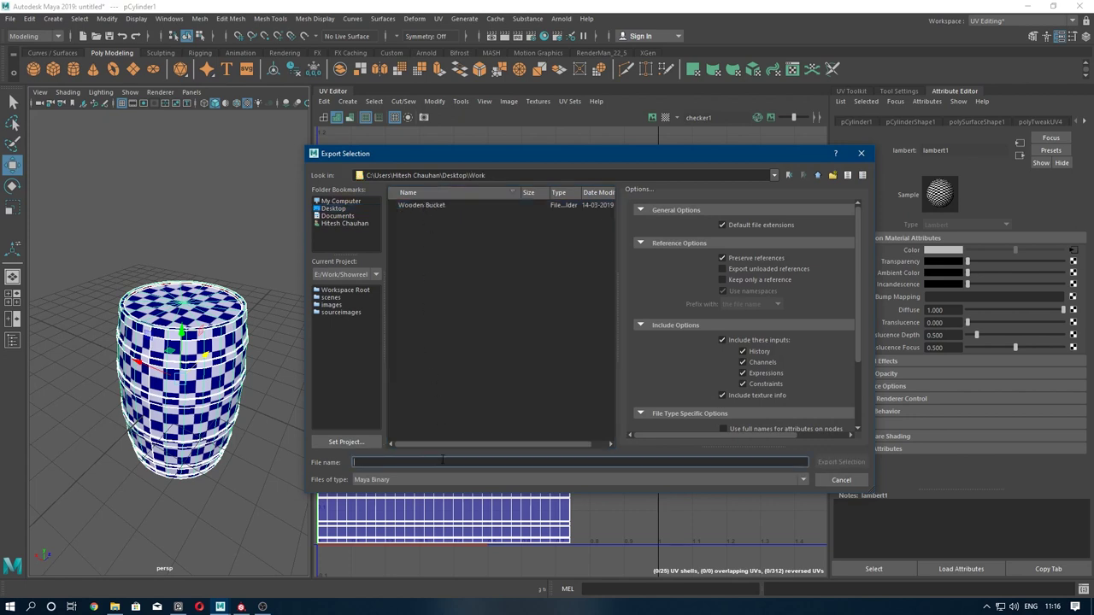
type("Barrel")
left_click(442, 480)
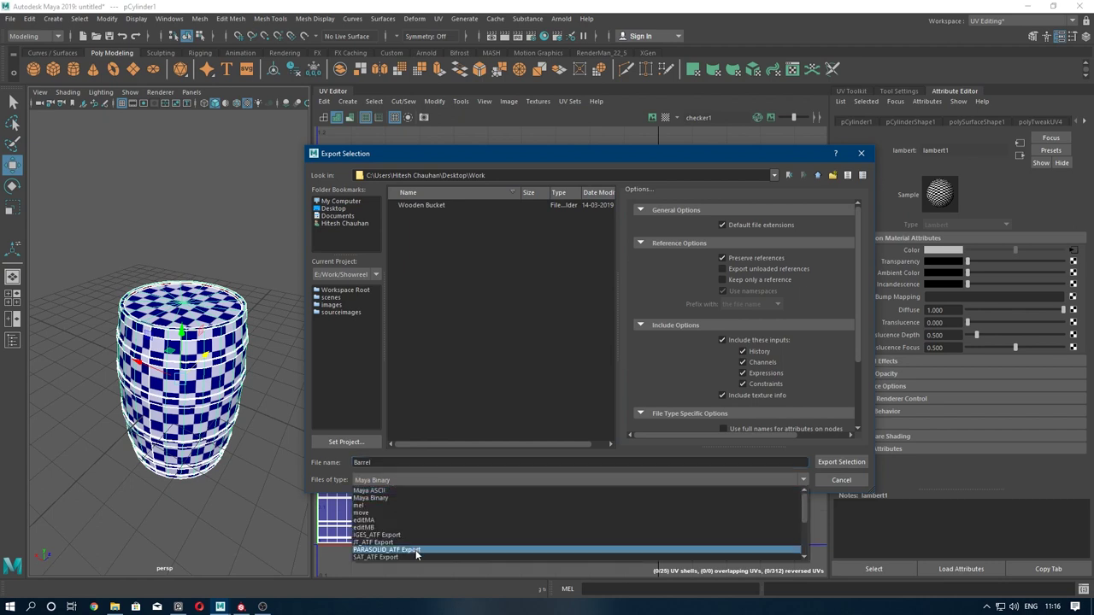
scroll(395, 552, "down", 1)
scroll(396, 551, "down", 1)
scroll(395, 551, "down", 2)
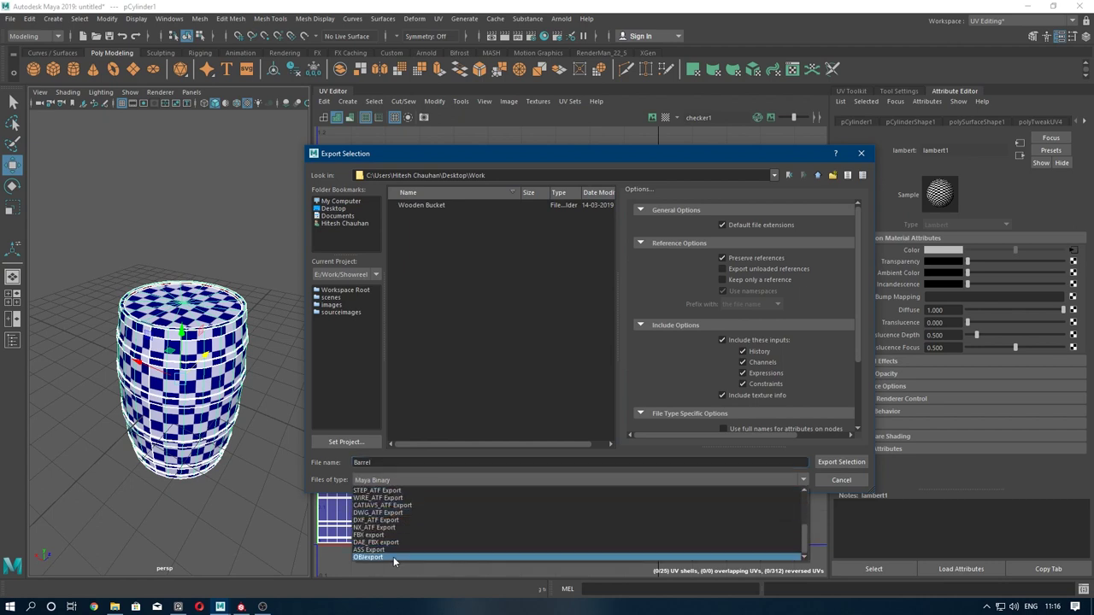
left_click(394, 558)
left_click(841, 462)
mouse_move(241, 607)
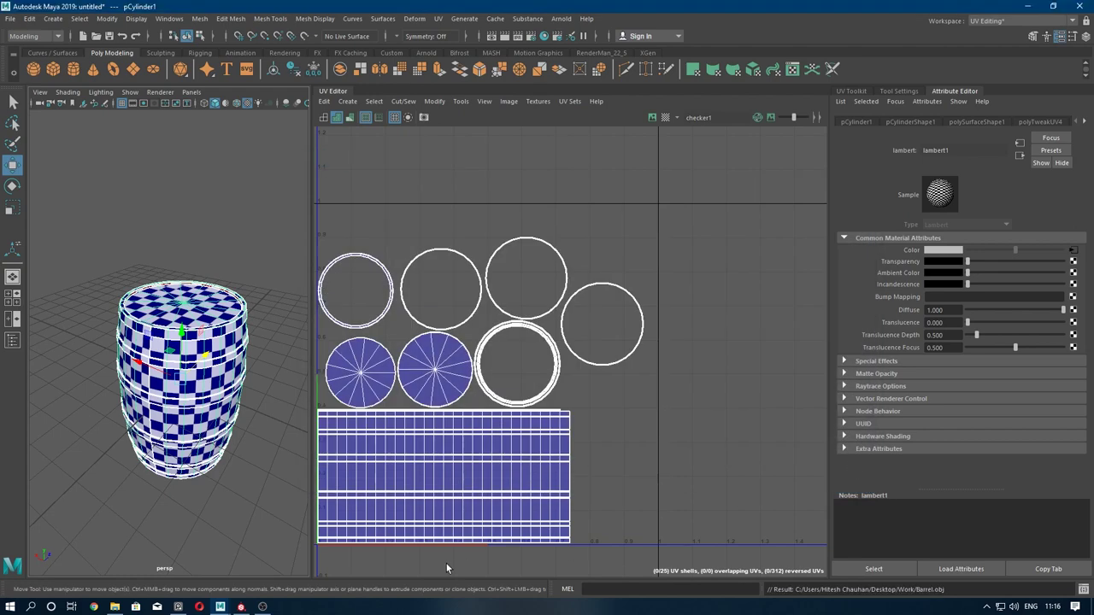
- In Substance Painter, start a new project with no template
left_click(243, 608)
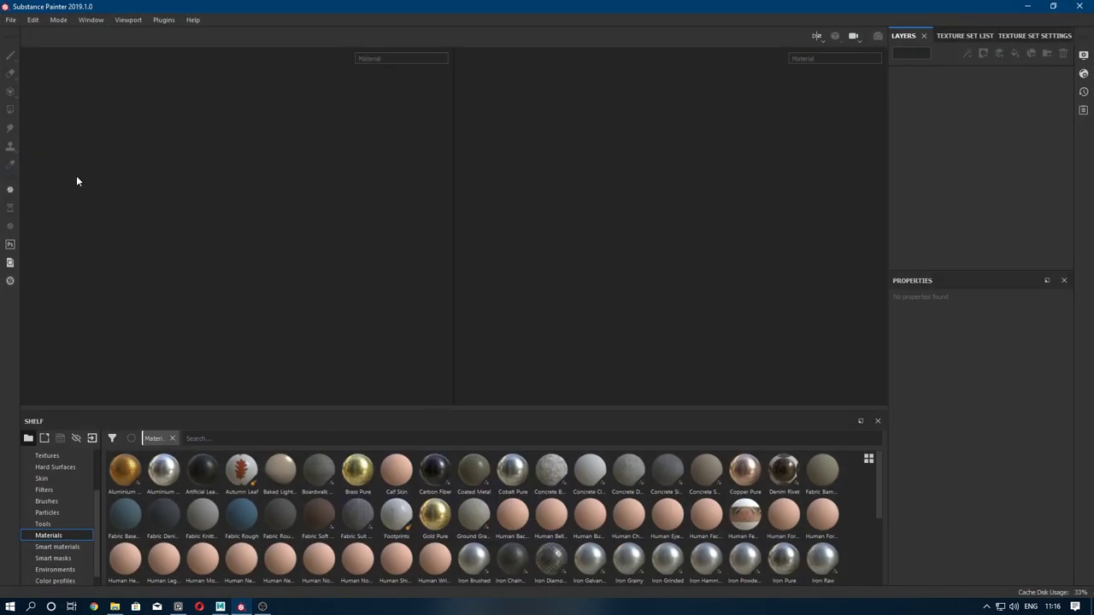
left_click(11, 22)
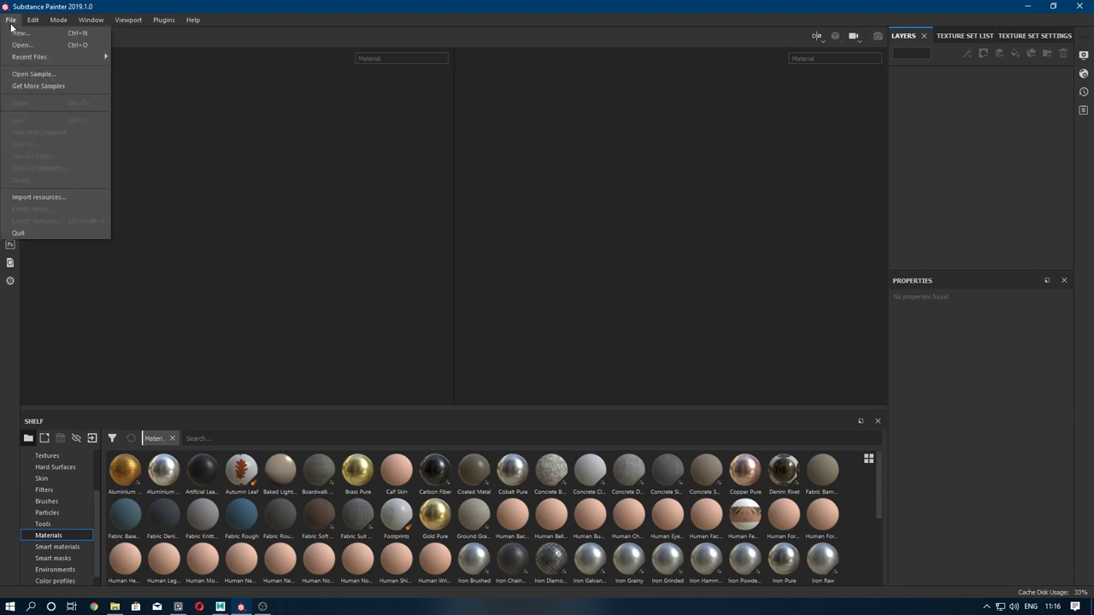
left_click(28, 197)
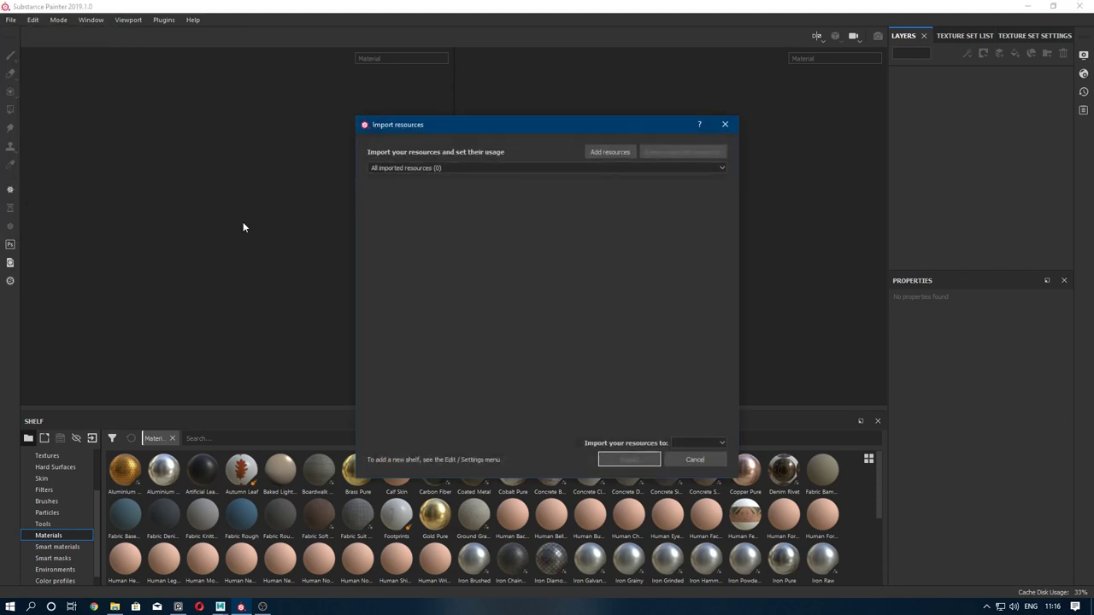
left_click(724, 123)
left_click(11, 21)
left_click(20, 33)
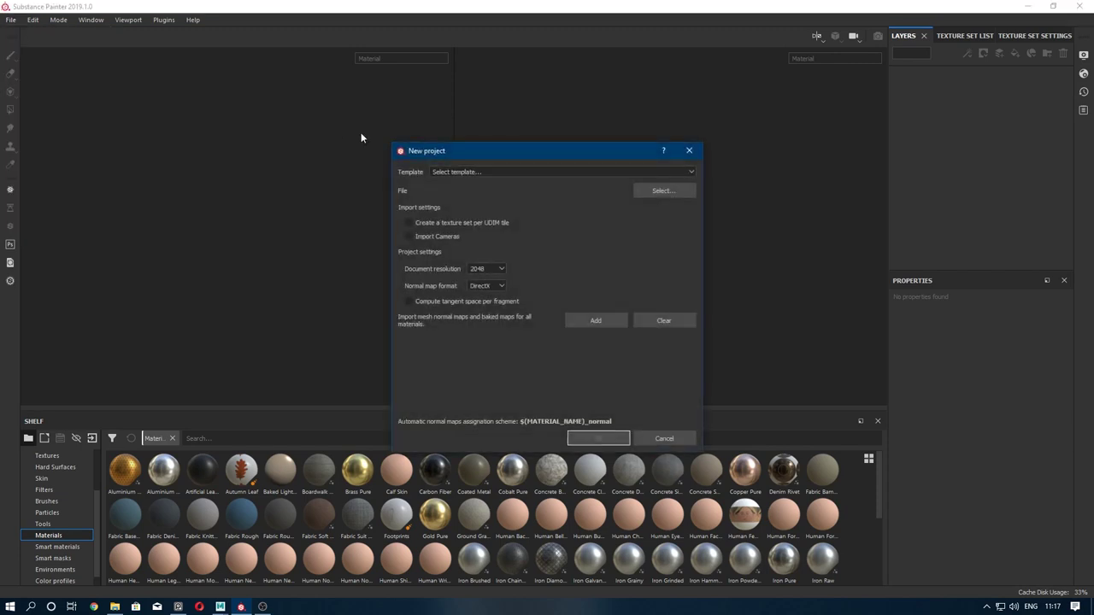
left_click(501, 174)
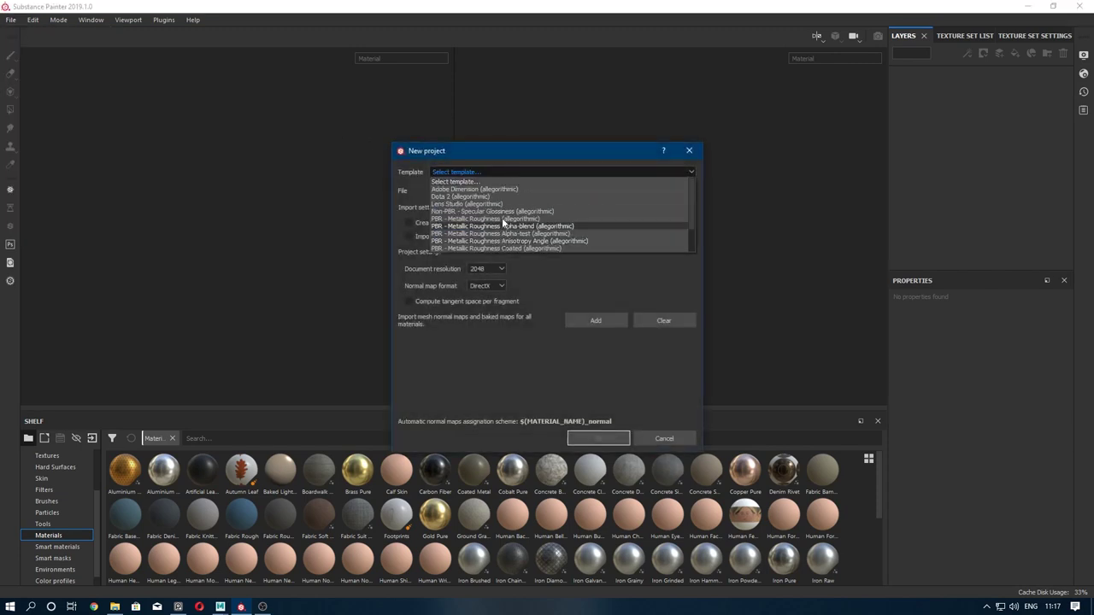
left_click(453, 183)
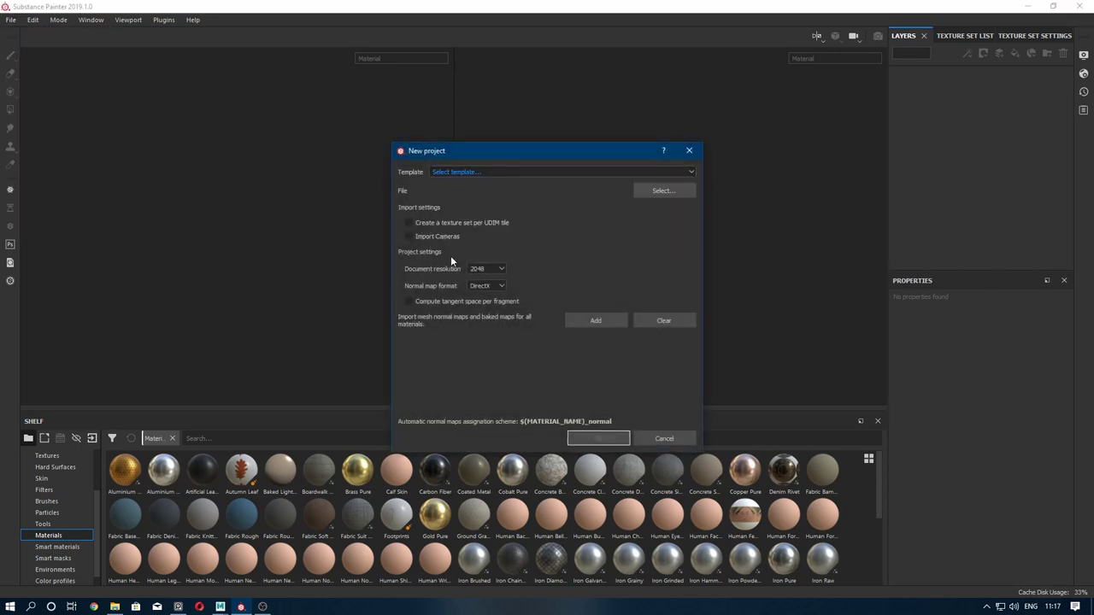
- Load Barrel.obj as the mesh and create the project at 2048 resolution with DirectX normals
left_click(662, 200)
double_click(516, 249)
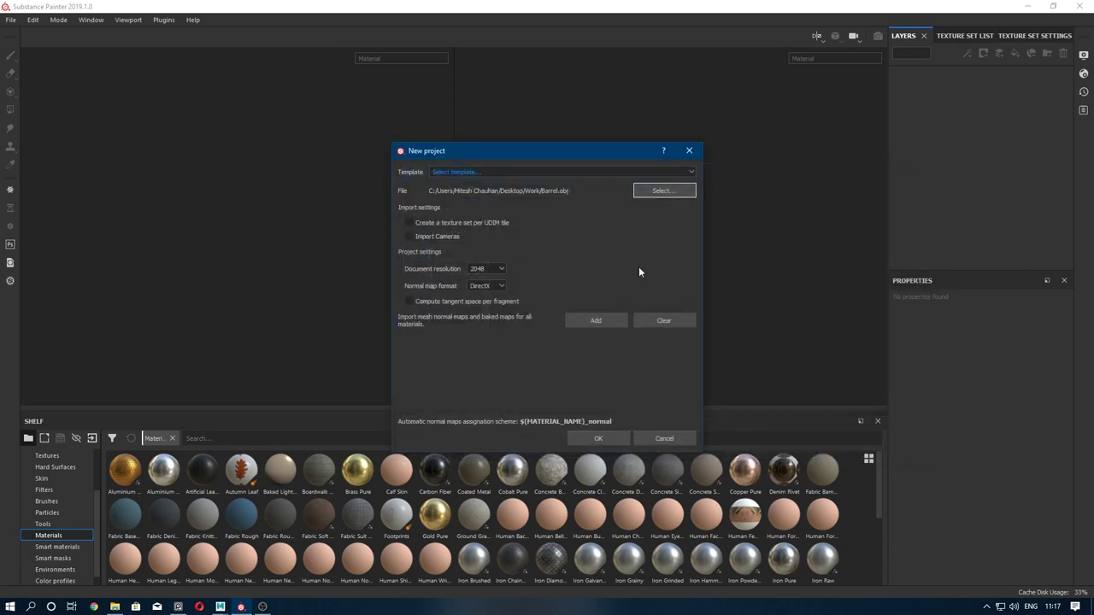
left_click_drag(599, 153, 577, 97)
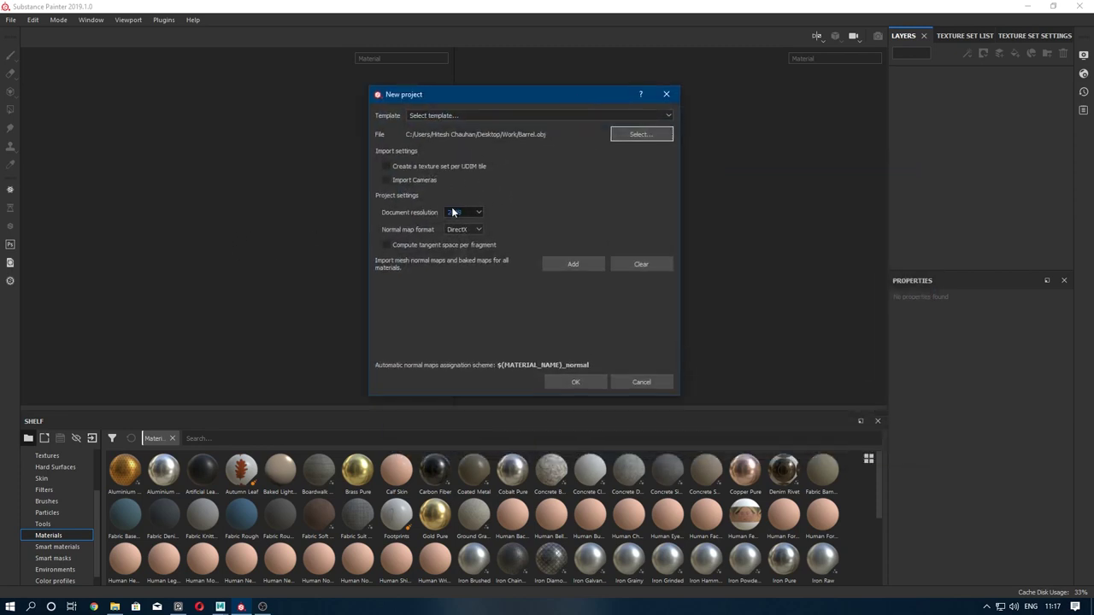
left_click(451, 212)
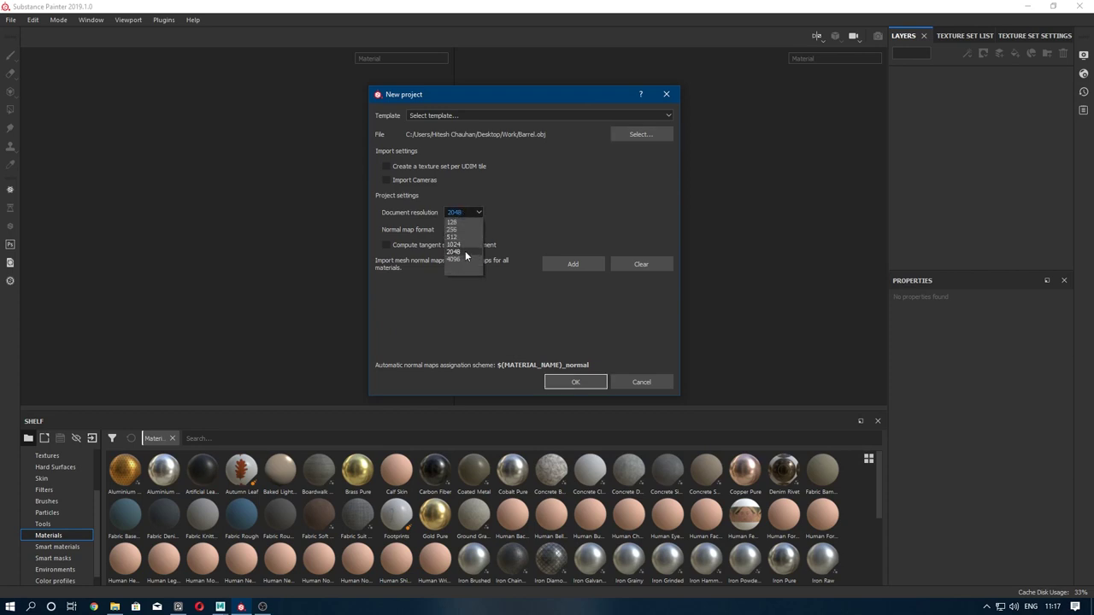
left_click(465, 250)
left_click(464, 228)
left_click(464, 229)
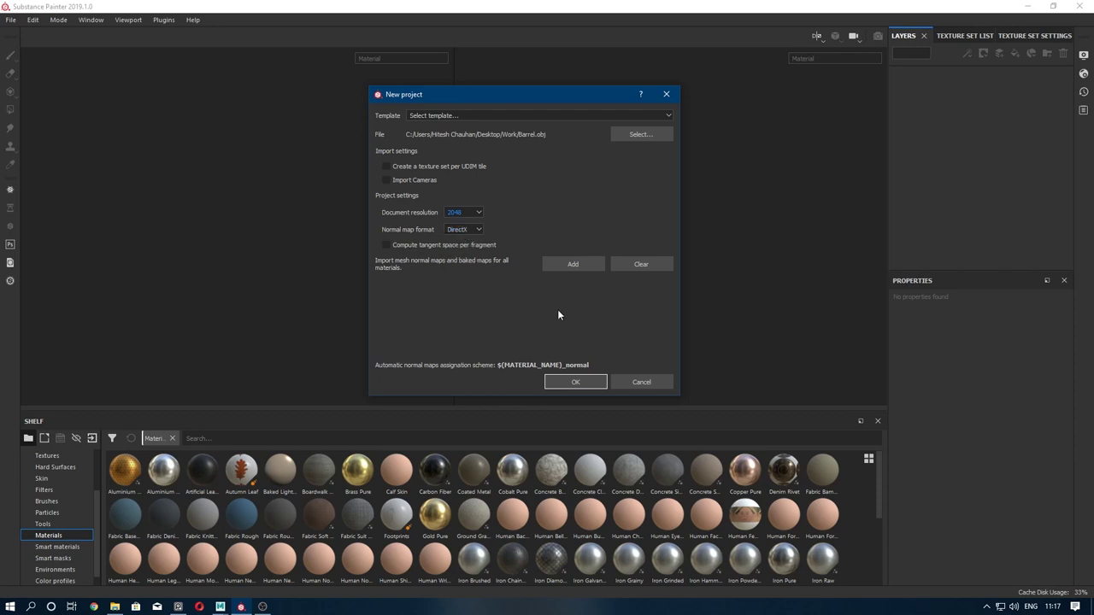
left_click(578, 385)
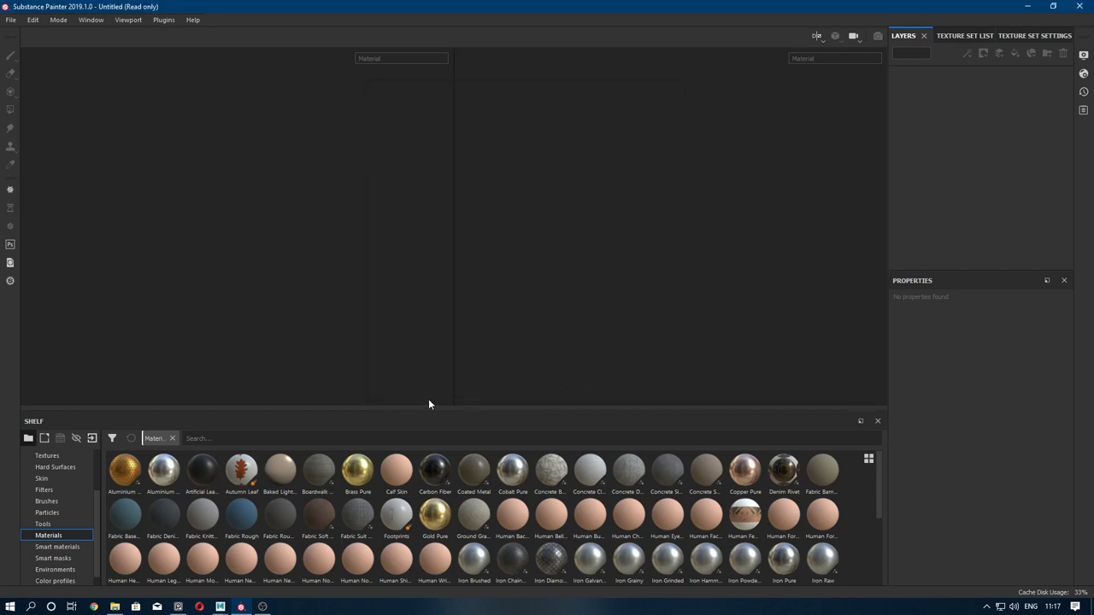
- Bake the barrel's mesh maps at 2048, with the Thickness and ID maps switched off
scroll(281, 279, "down", 3)
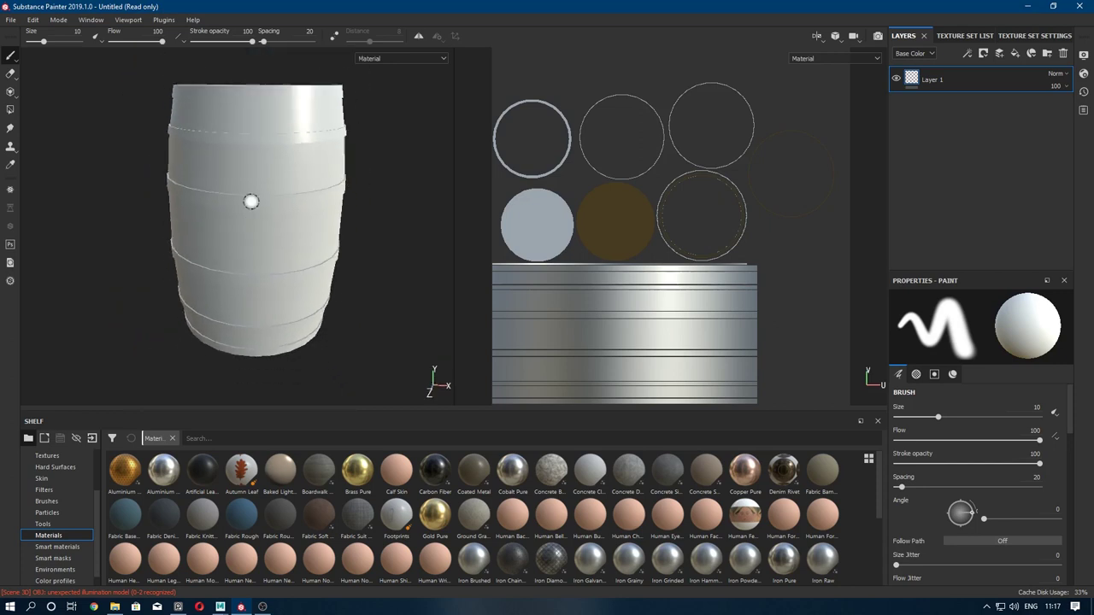
mouse_move(252, 200)
left_mouse_down("alt")
mouse_move(282, 265)
mouse_move(332, 219)
left_mouse_up("alt")
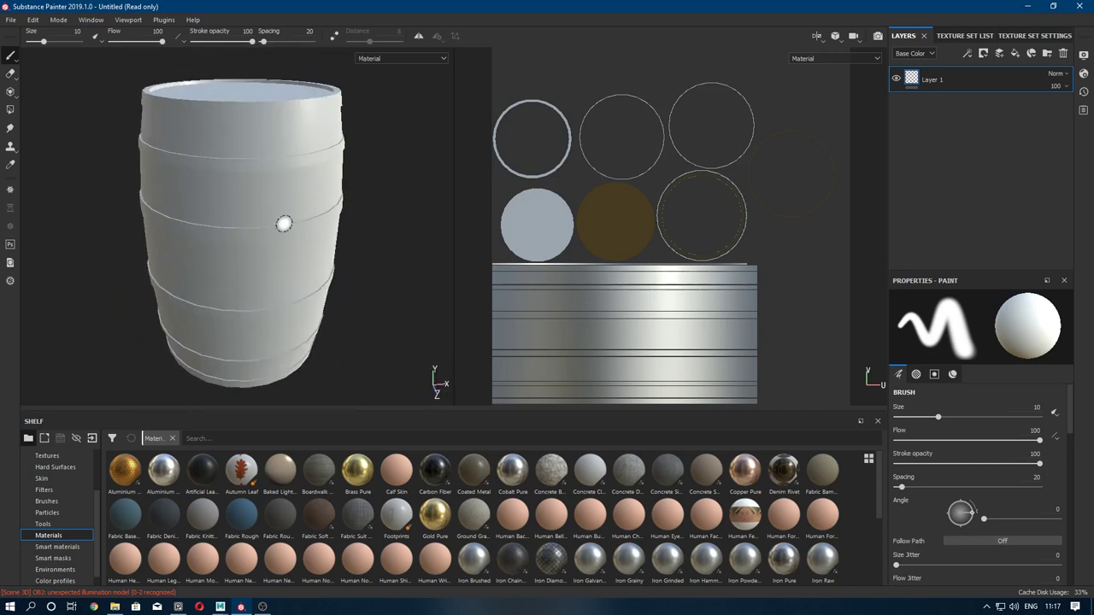
left_click(1028, 37)
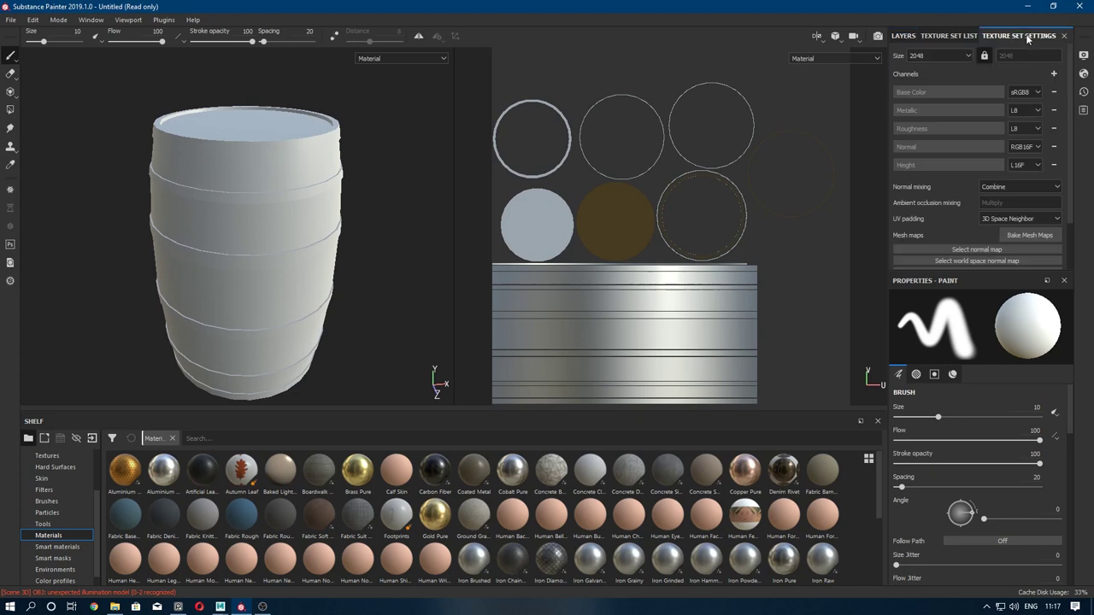
left_click(1017, 236)
left_click_drag(582, 109, 574, 27)
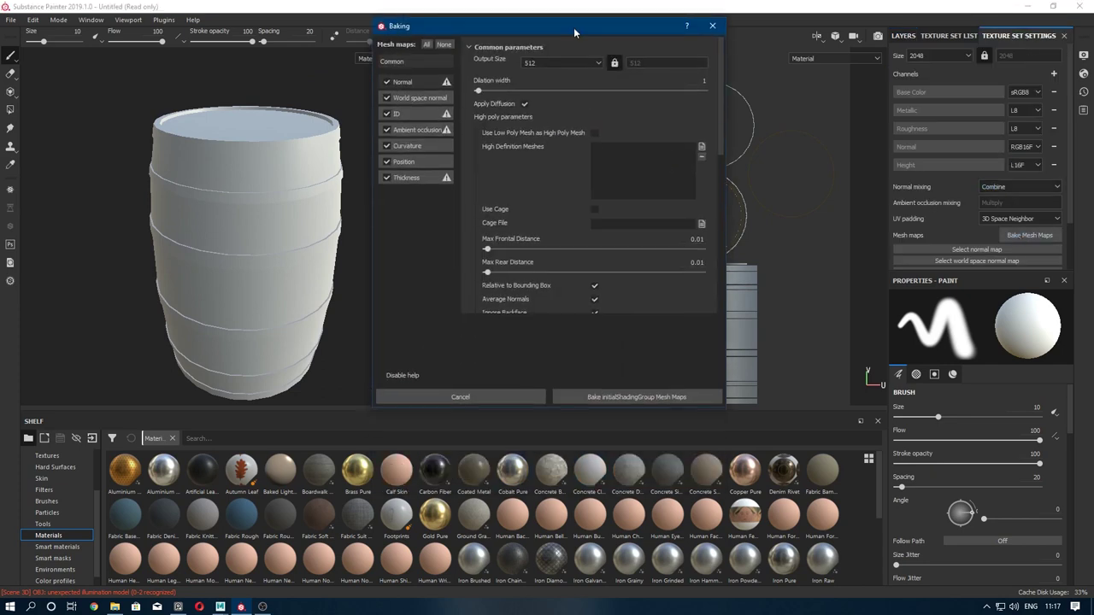
left_click(387, 178)
left_click(386, 113)
left_click(559, 64)
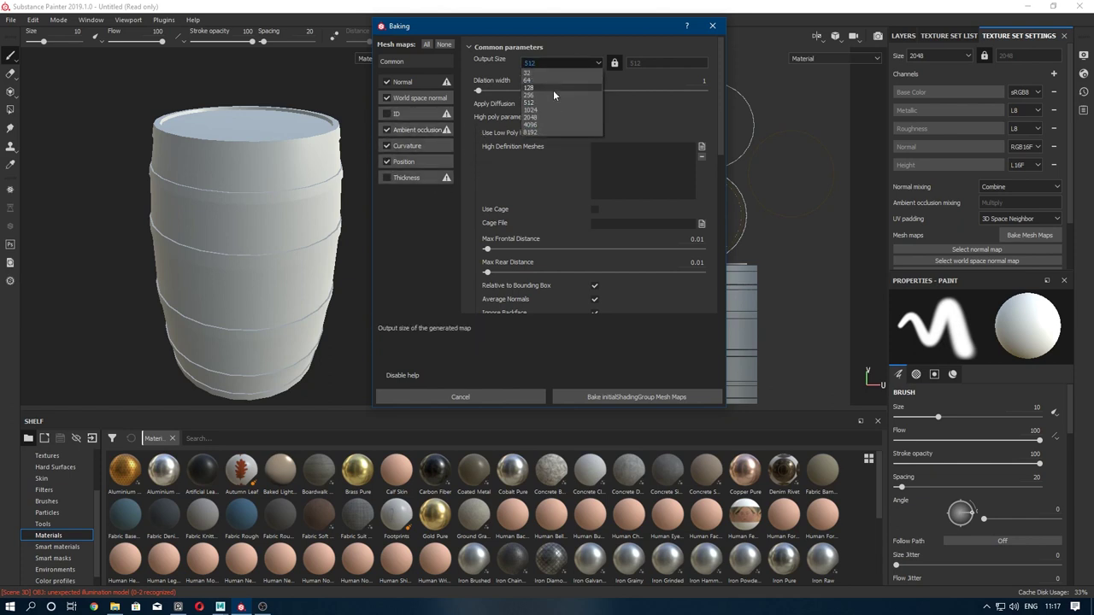
left_click(549, 117)
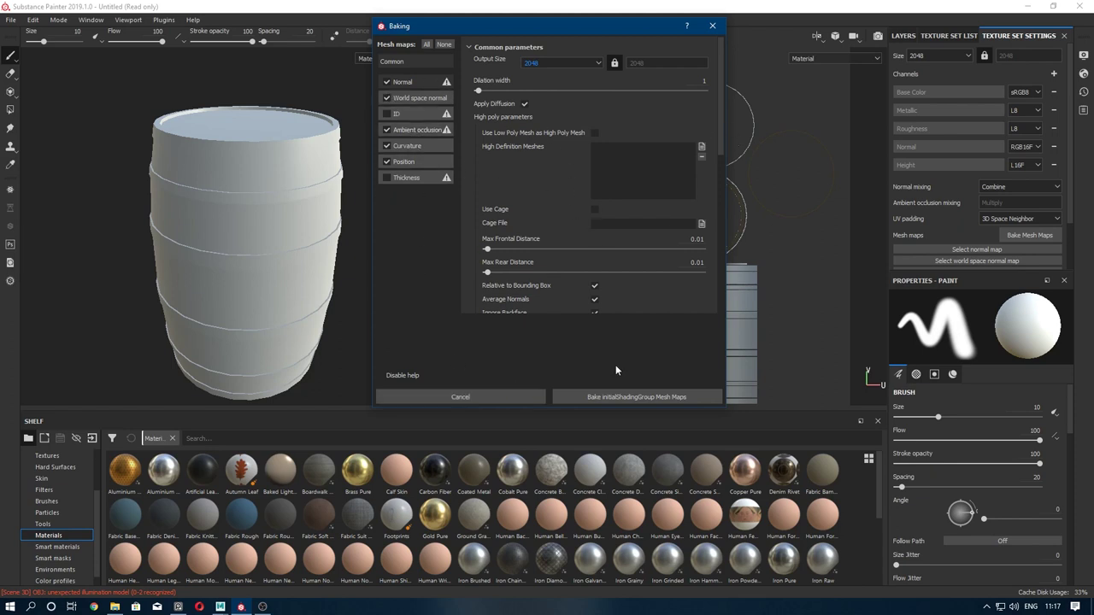
left_click(652, 400)
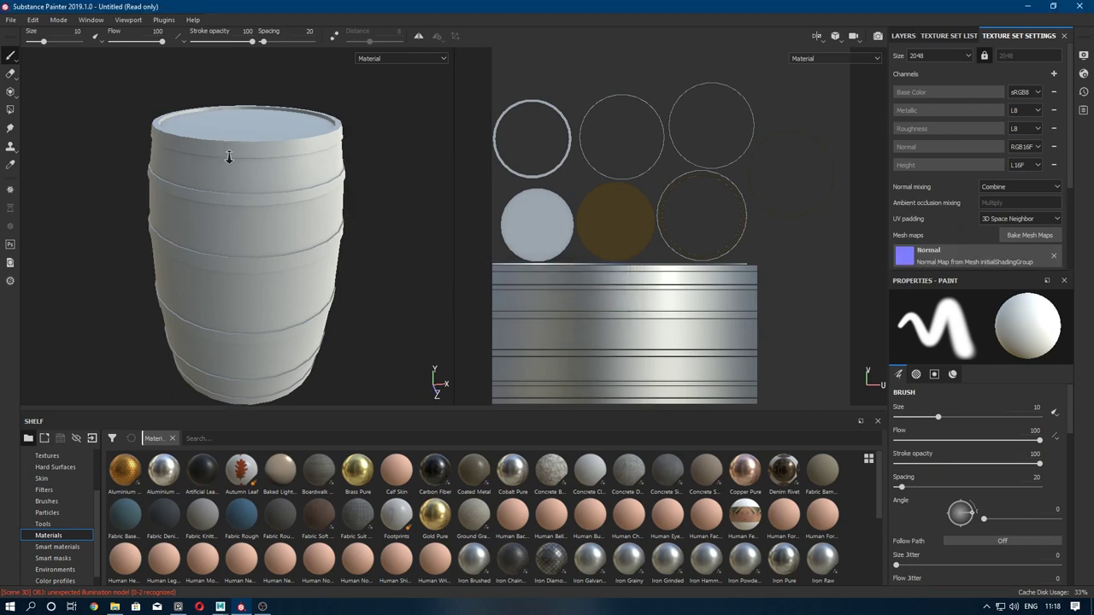
- Drag the Dirty Wood smart material onto the barrel in the layer stack
scroll(340, 282, "up", 3)
middle_click_drag(345, 185, 331, 228)
left_click_drag(331, 227, 330, 241, "alt")
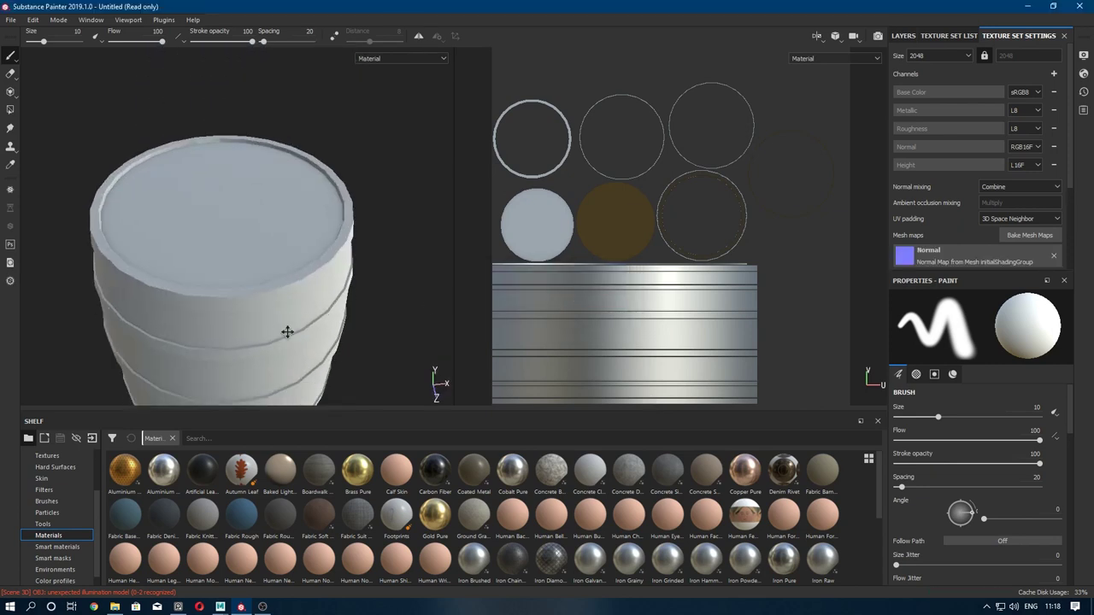
scroll(330, 241, "down", 3)
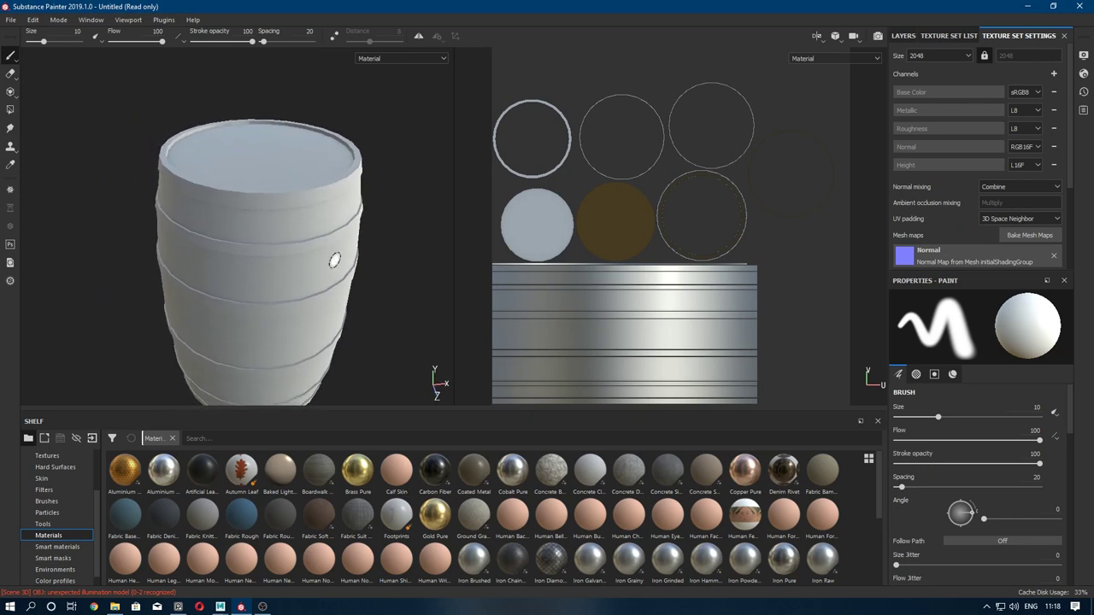
left_click(903, 35)
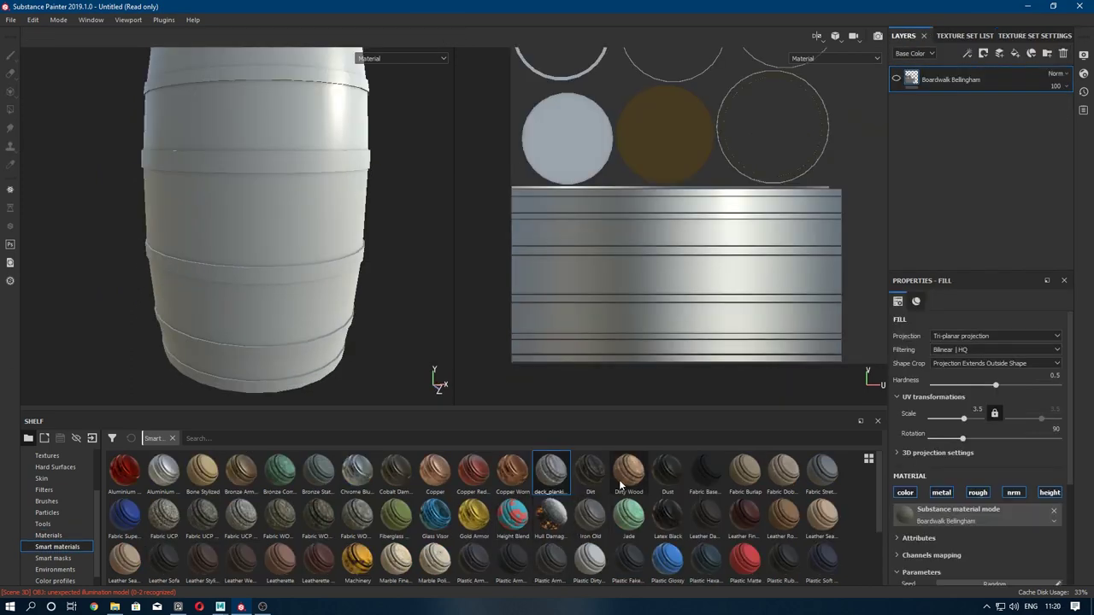
left_click_drag(618, 479, 1000, 160)
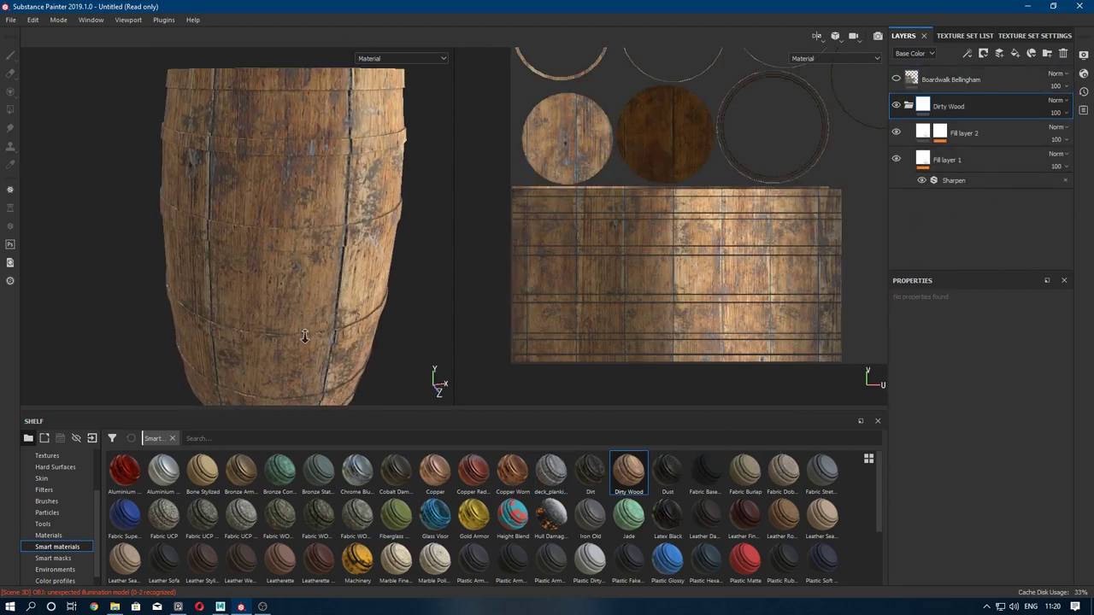
- Set Fill layer 1's UV scale to 4 so the wood planks tile finer
mouse_move(259, 261)
left_mouse_down("alt")
mouse_move(320, 295)
mouse_move(325, 272)
left_mouse_up("alt")
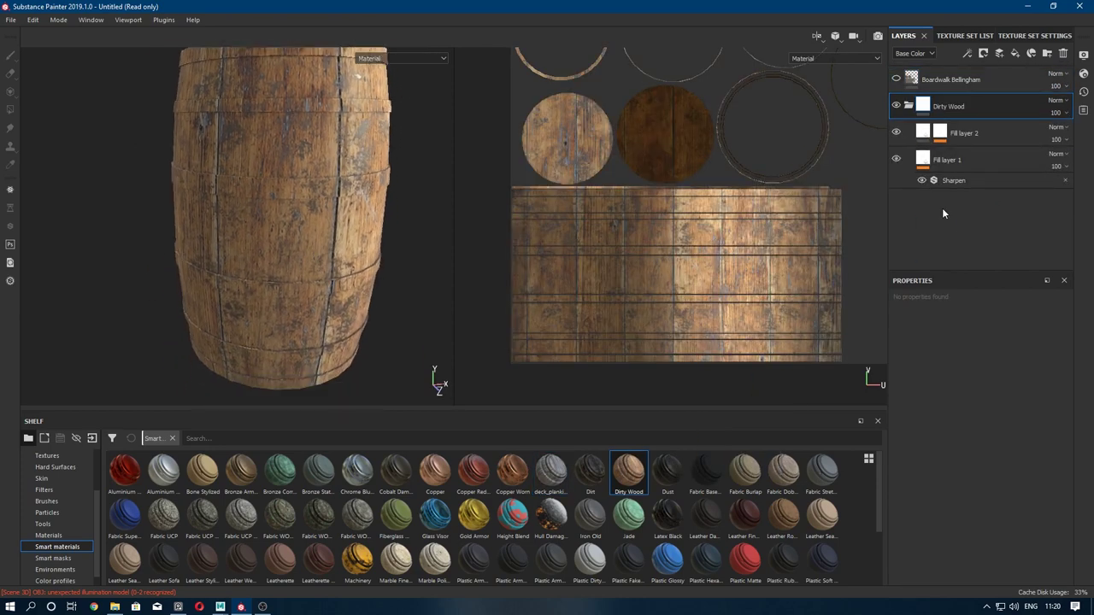
left_click(907, 108)
left_click(908, 108)
left_click(940, 160)
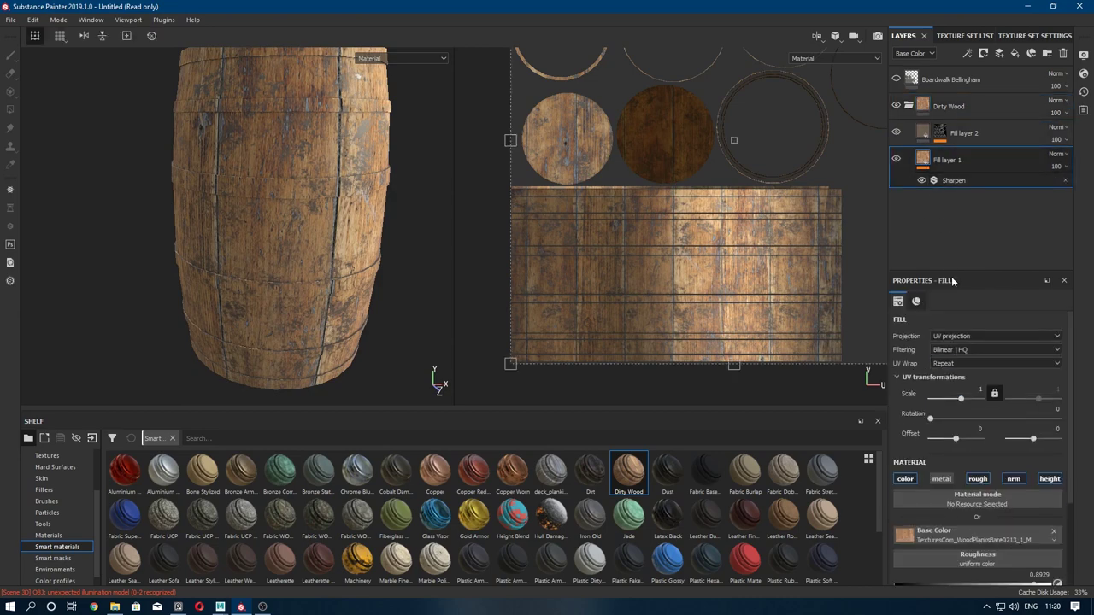
left_click(923, 131)
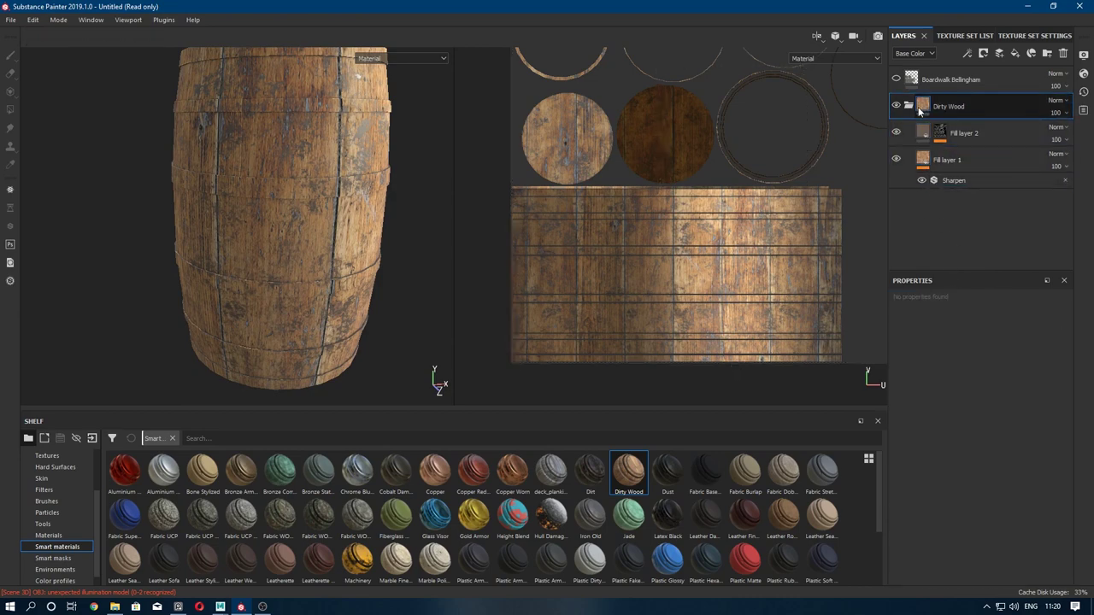
left_click(936, 171)
left_click_drag(962, 399, 967, 399)
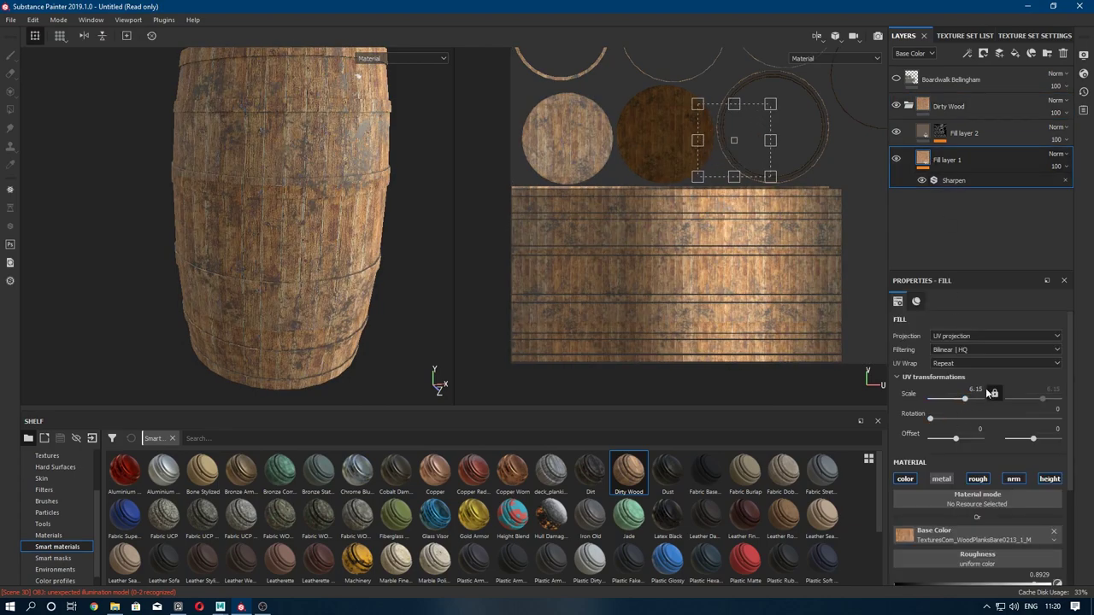
left_click(977, 389)
type("4")
key("Return")
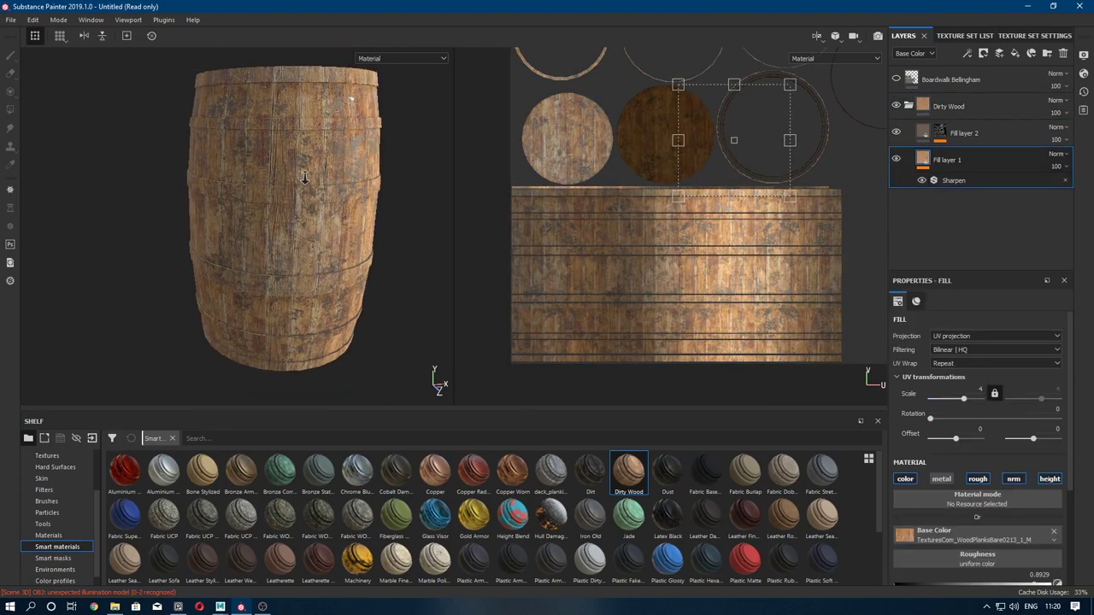
- Collapse the Dirty Wood group and delete the Boardwalk Bellingham layer
mouse_move(303, 197)
left_mouse_down("alt")
mouse_move(289, 163)
mouse_move(663, 178)
left_mouse_up("alt")
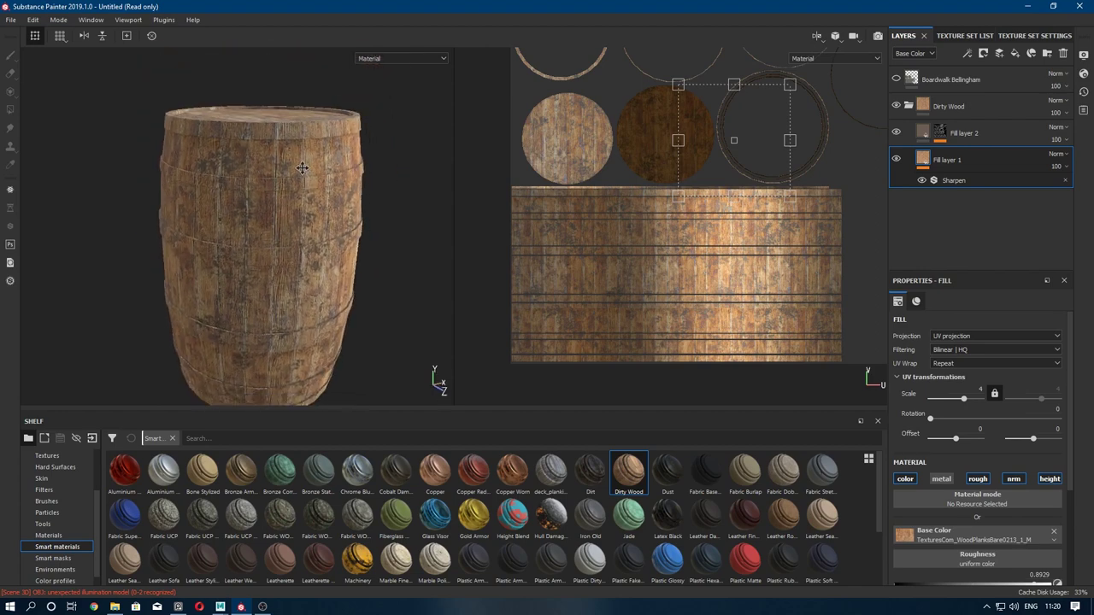
left_click(910, 106)
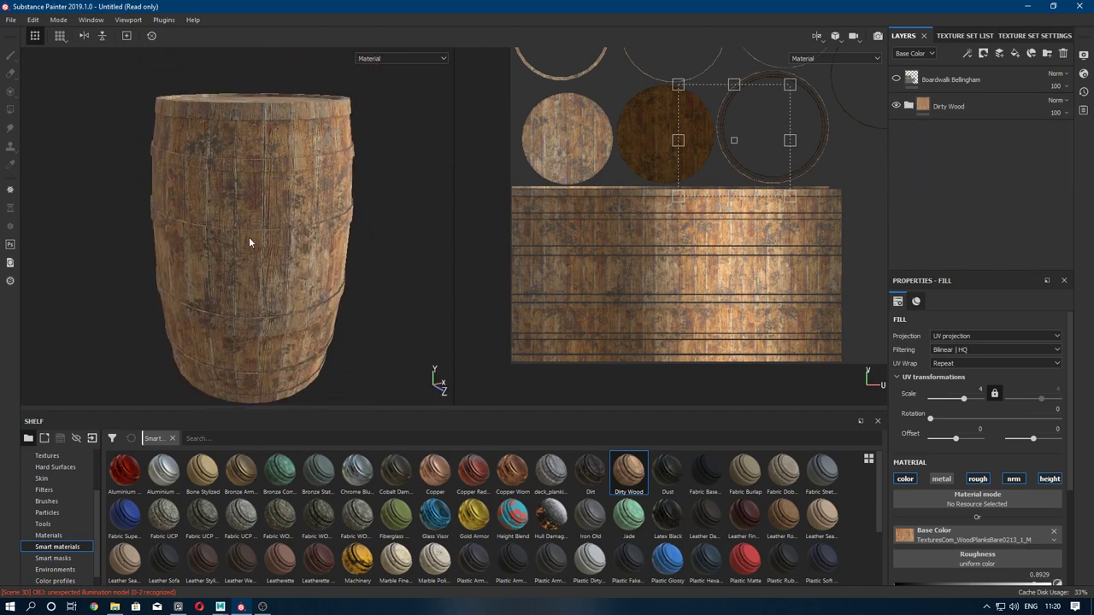
mouse_move(249, 236)
right_mouse_down("alt")
mouse_move(315, 294)
mouse_move(277, 193)
mouse_move(246, 248)
right_mouse_up("alt")
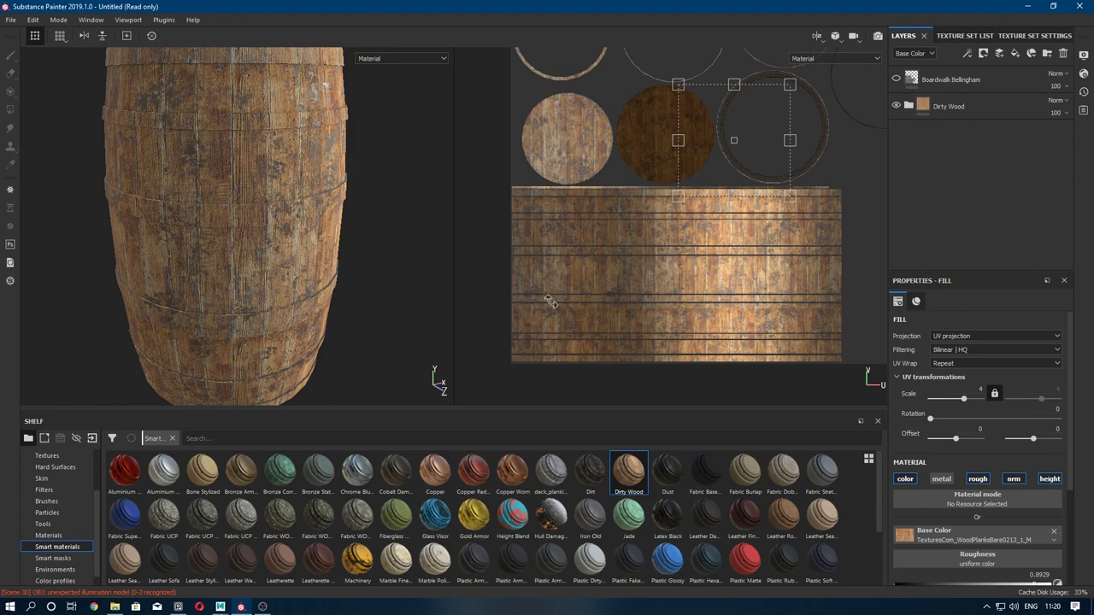
scroll(550, 301, "down", 2)
scroll(177, 124, "down", 2)
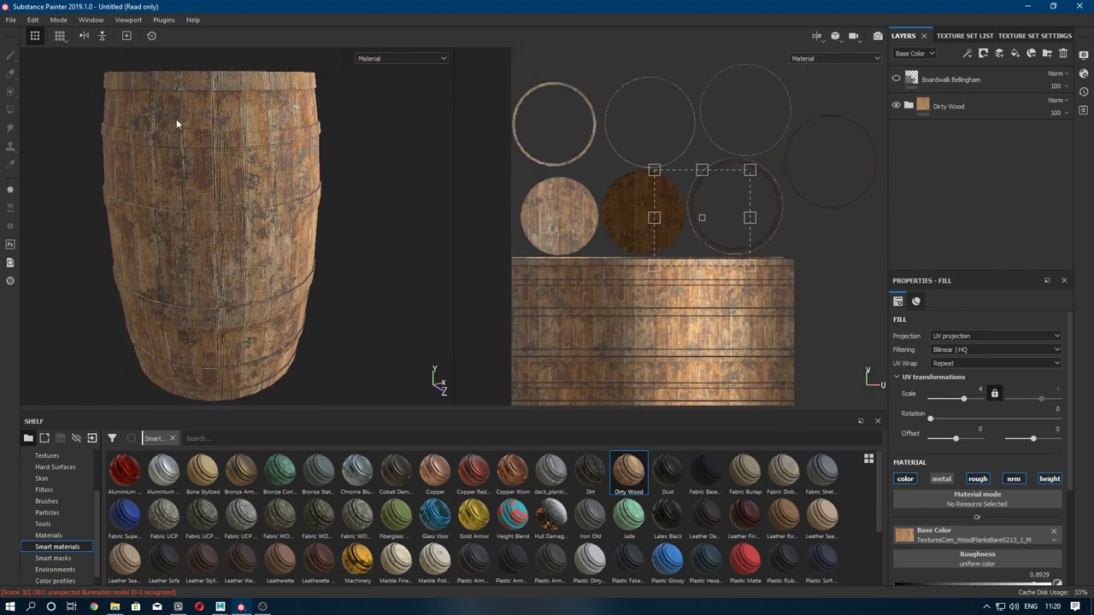
left_click_drag(177, 124, 273, 241, "alt")
left_click(1069, 79)
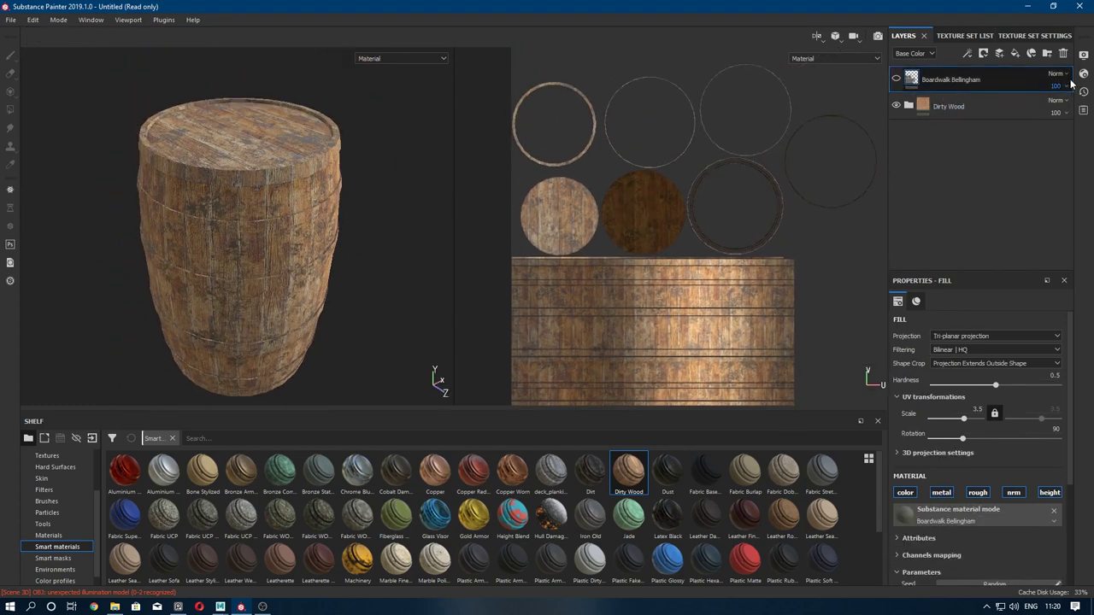
left_click_drag(1071, 81, 941, 91)
- Add a black mask to the Dirty Wood group, then test a paint stroke and undo it
right_click(945, 82)
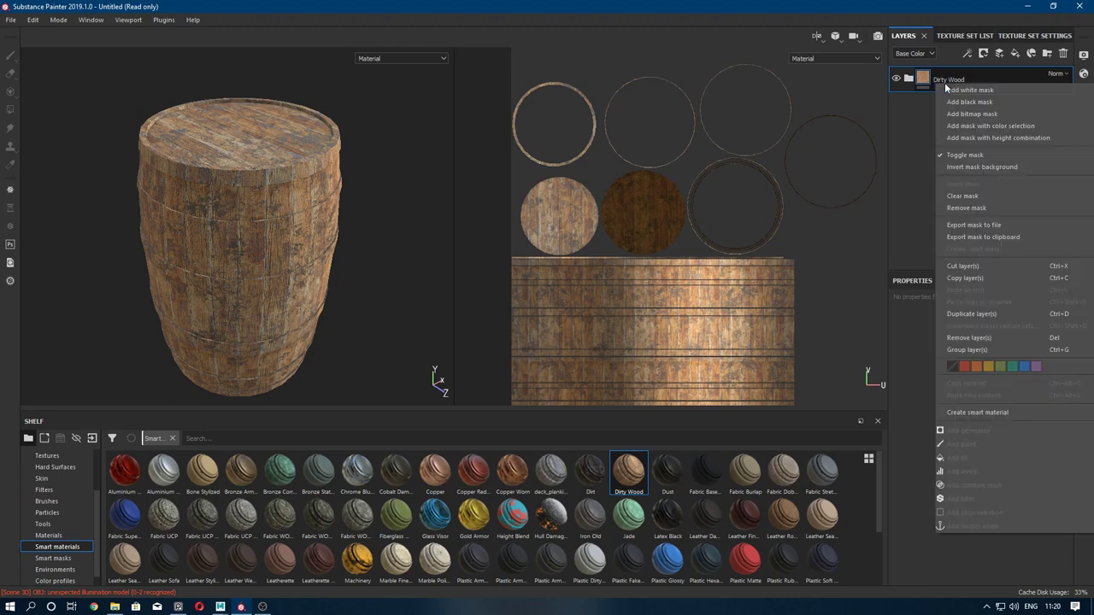
left_click(966, 90)
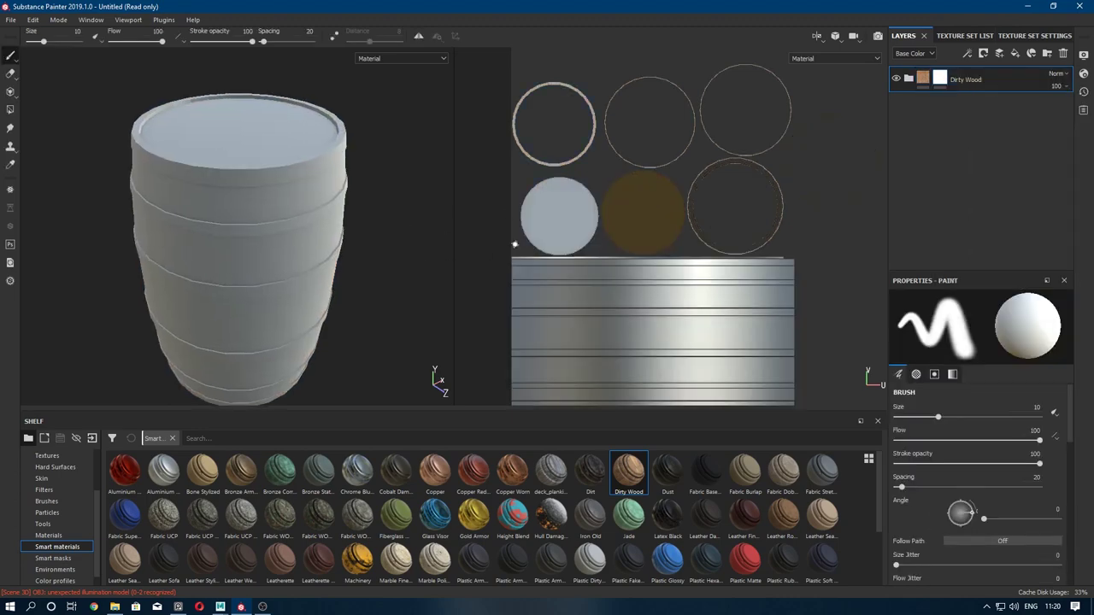
scroll(777, 244, "up", 2)
mouse_move(675, 205)
left_mouse_down()
mouse_move(598, 217)
mouse_move(650, 229)
mouse_move(427, 261)
mouse_move(538, 262)
left_mouse_up()
scroll(592, 286, "up", 1)
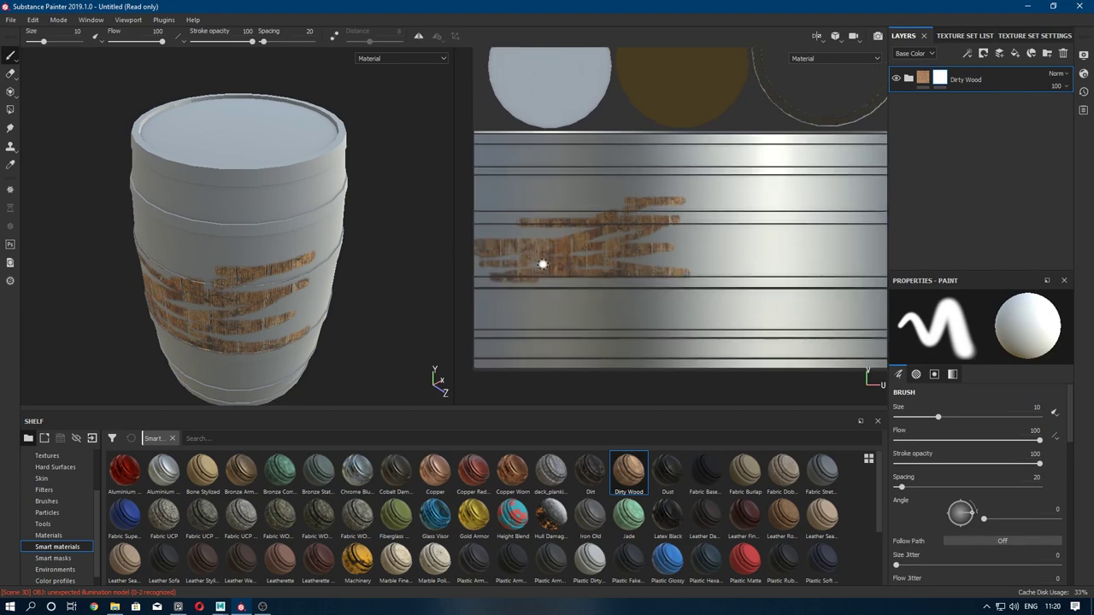
scroll(567, 258, "up", 1)
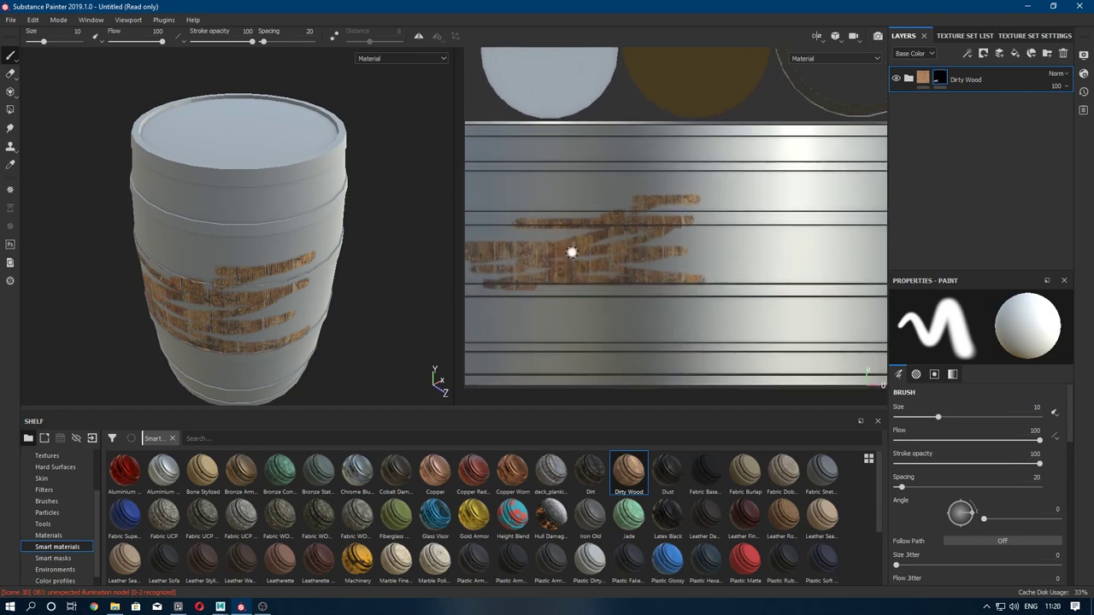
key("ctrl+z")
- Use Polygon Fill in UV chunk mode to reveal the wood on the barrel's side islands
left_click(9, 111)
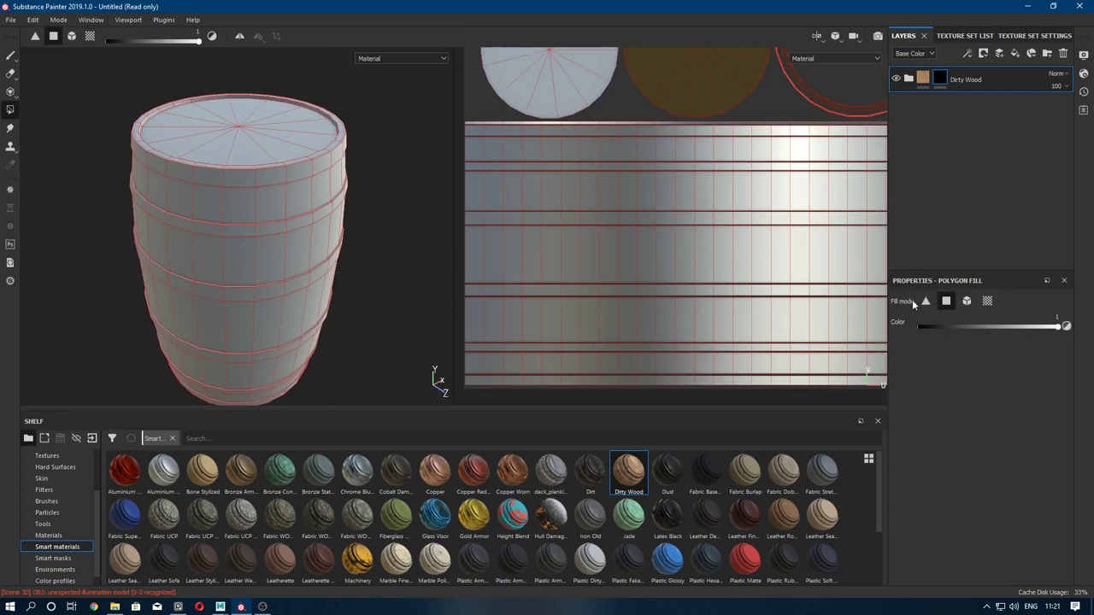
scroll(663, 254, "up", 1)
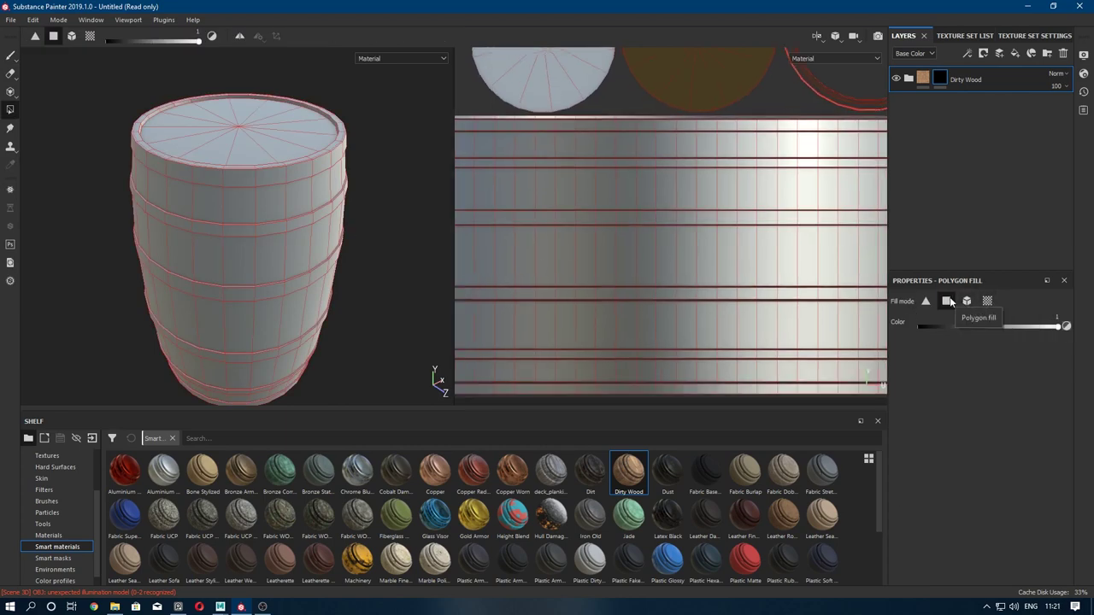
scroll(535, 253, "down", 1)
scroll(535, 253, "down", 1)
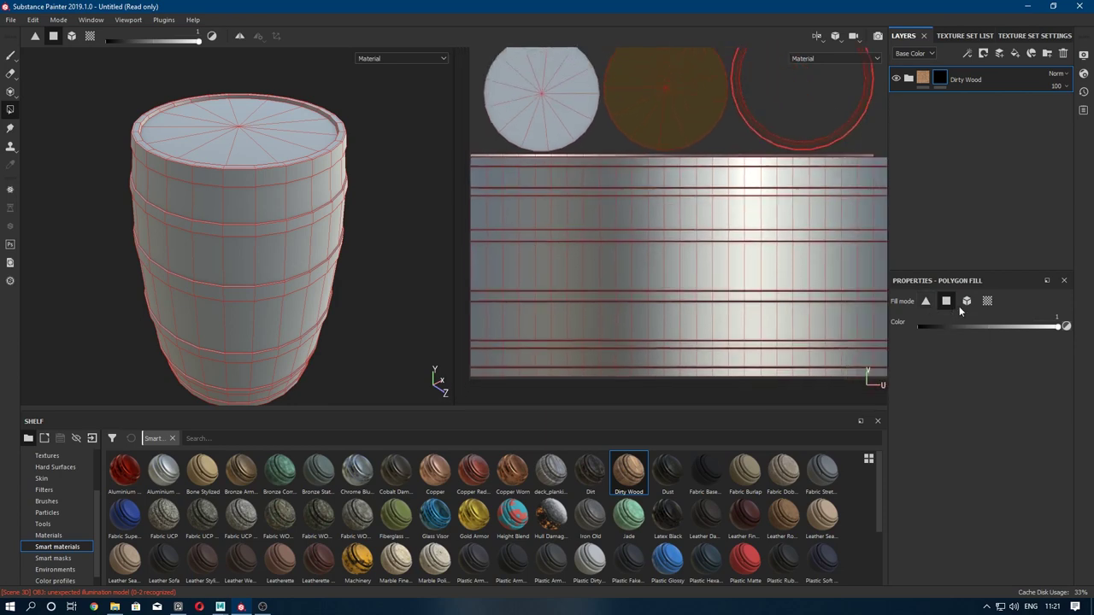
left_click(987, 302)
scroll(710, 276, "down", 1)
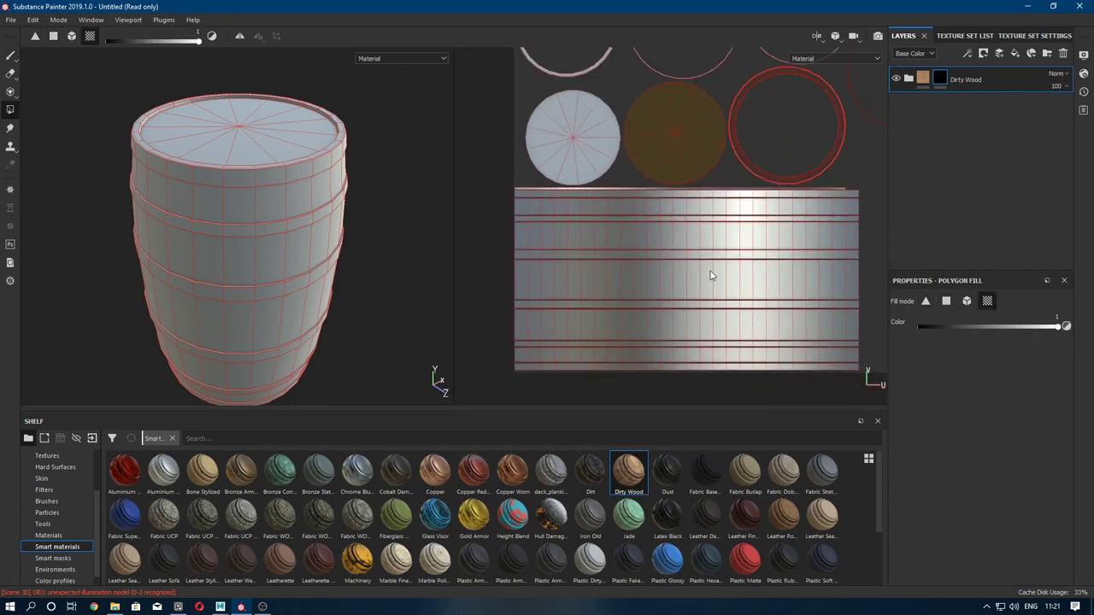
scroll(726, 297, "down", 1)
left_click_drag(782, 319, 560, 313)
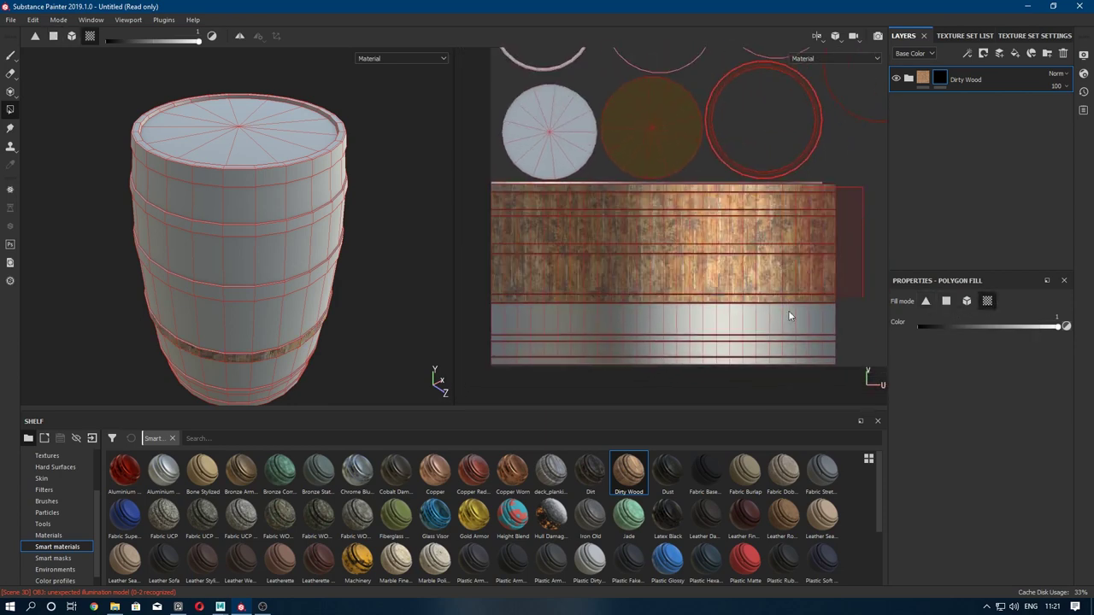
left_click_drag(477, 174, 505, 392)
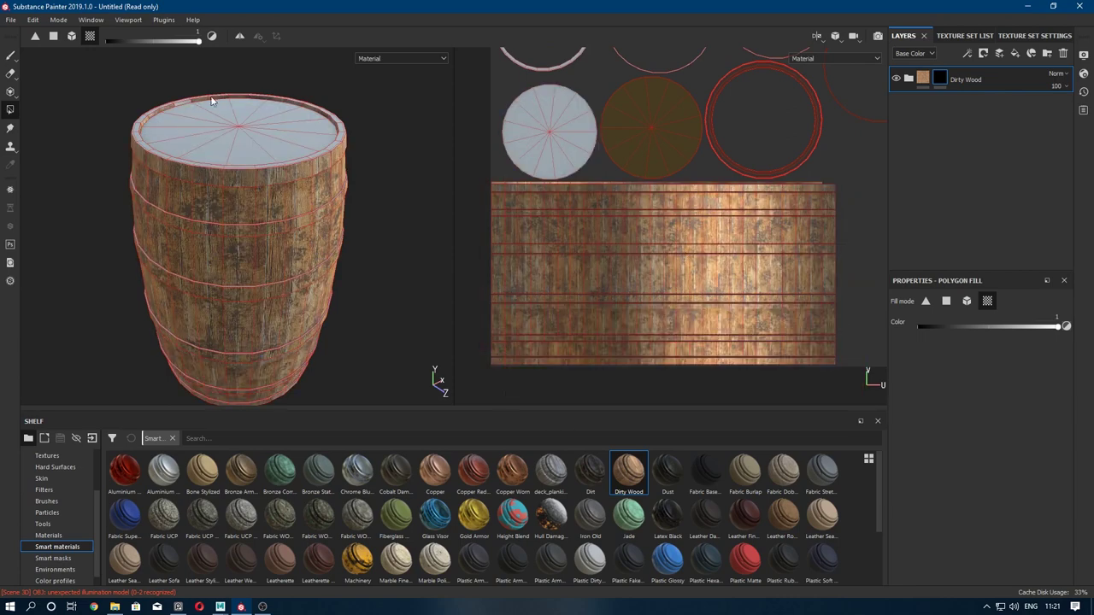
- Frame the lid circles in the UV view and try single-polygon fill mode
scroll(211, 128, "up", 1)
scroll(721, 227, "up", 1)
scroll(697, 300, "up", 1)
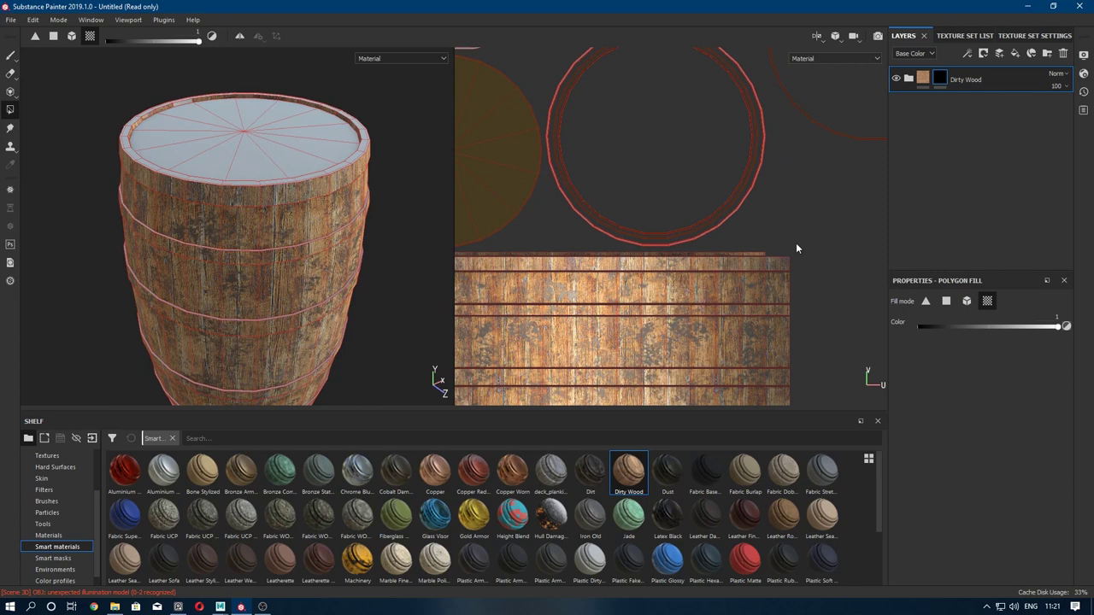
middle_click_drag(795, 248, 655, 264)
scroll(655, 264, "up", 1)
scroll(187, 102, "up", 1)
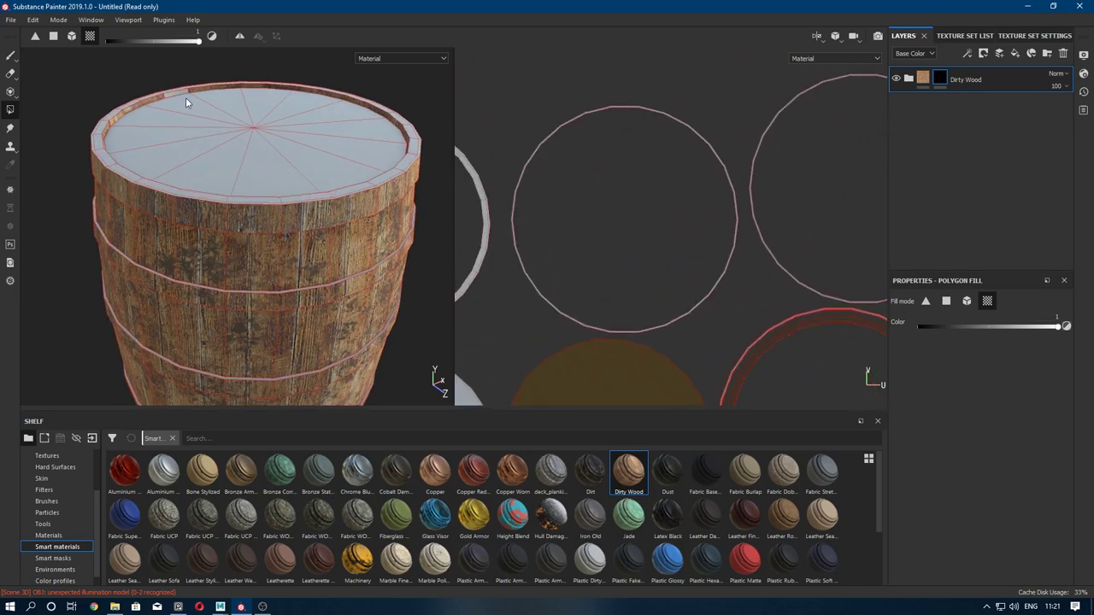
scroll(186, 102, "up", 1)
left_click(946, 301)
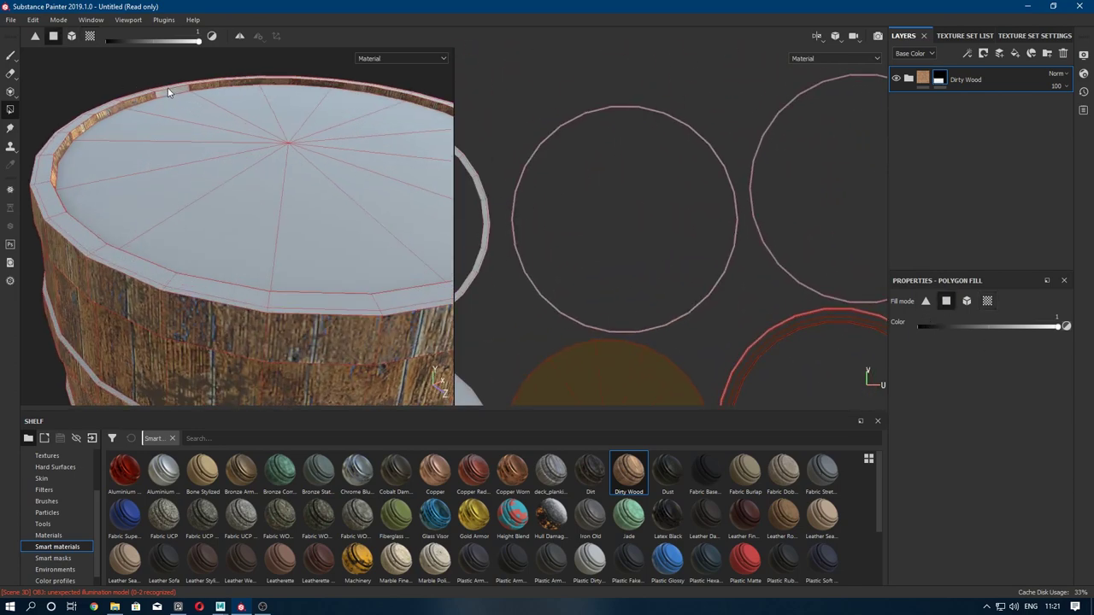
- Settle the polygon fill on single faces and orbit the barrel to show the lid rim
mouse_move(168, 91)
left_mouse_down("alt")
mouse_move(176, 169)
mouse_move(271, 237)
mouse_move(39, 237)
mouse_move(218, 225)
left_mouse_up("alt")
scroll(622, 246, "down", 1)
scroll(622, 246, "down", 2)
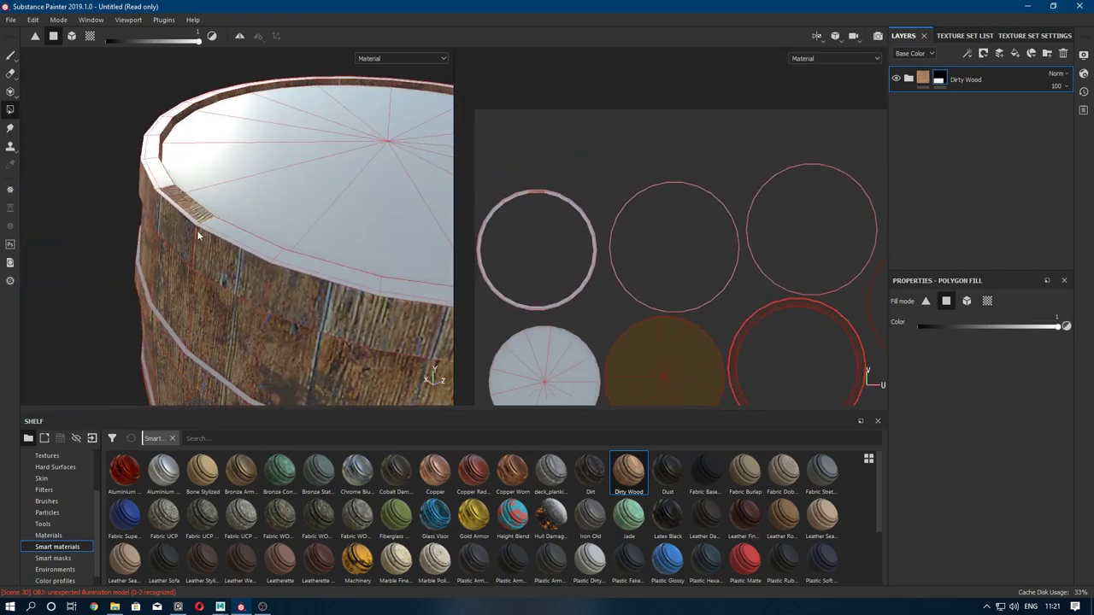
scroll(689, 299, "down", 1)
mouse_move(689, 299)
middle_mouse_down()
mouse_move(714, 261)
mouse_move(711, 236)
middle_mouse_up()
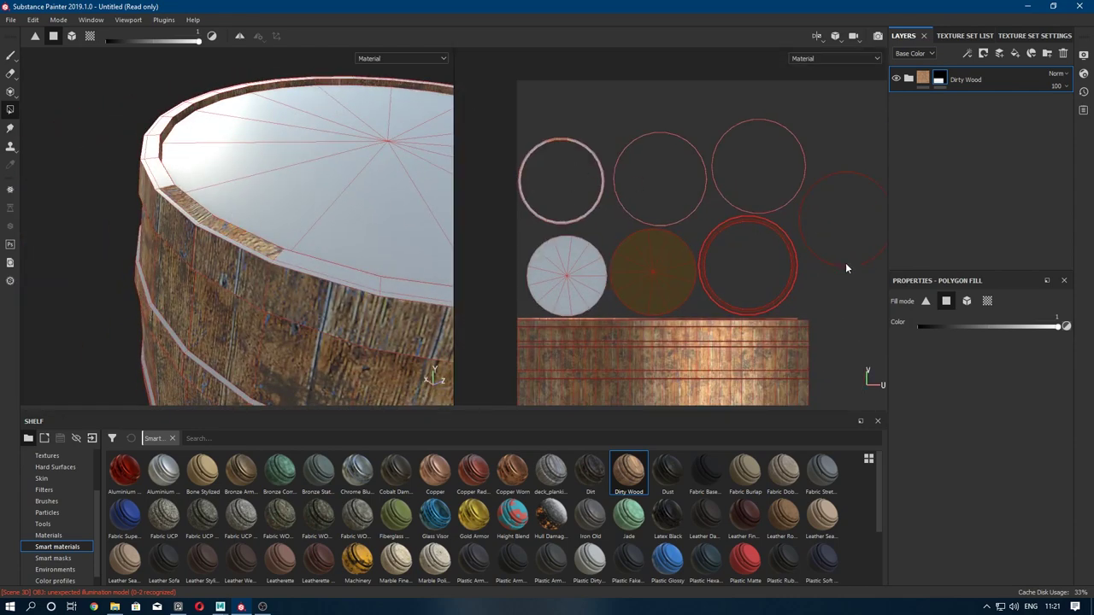
left_click(987, 300)
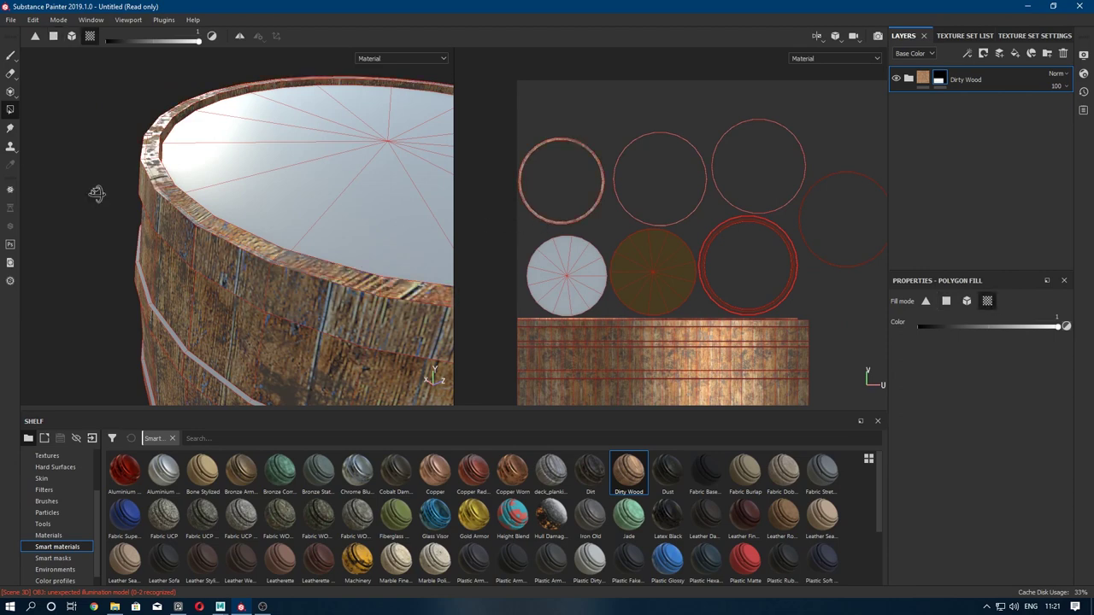
mouse_move(92, 191)
left_mouse_down("alt")
mouse_move(215, 157)
mouse_move(518, 202)
left_mouse_up("alt")
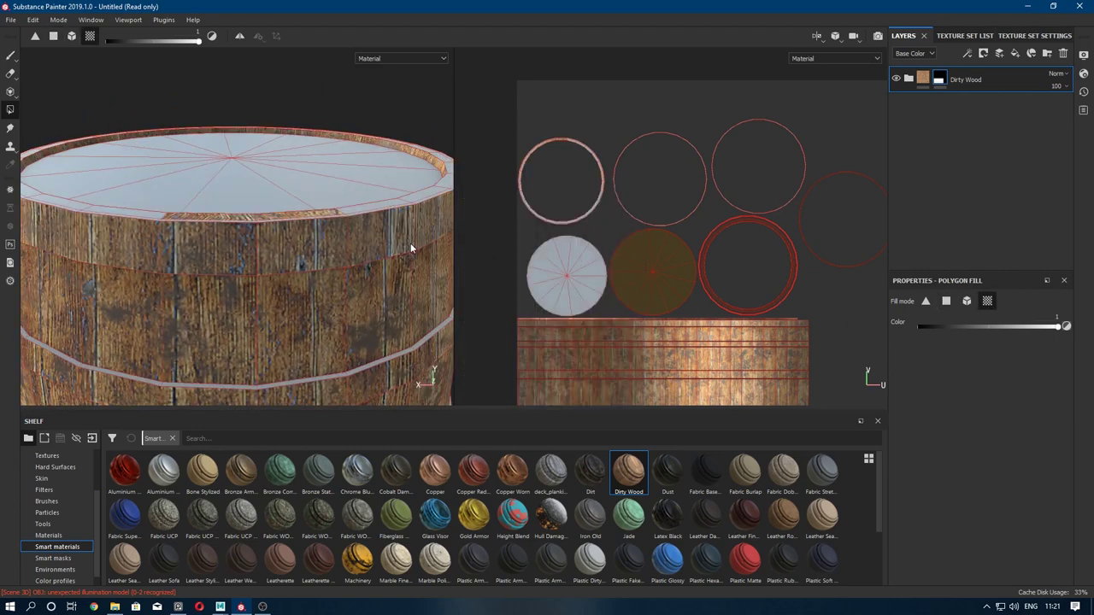
scroll(410, 242, "up", 5)
left_click(945, 301)
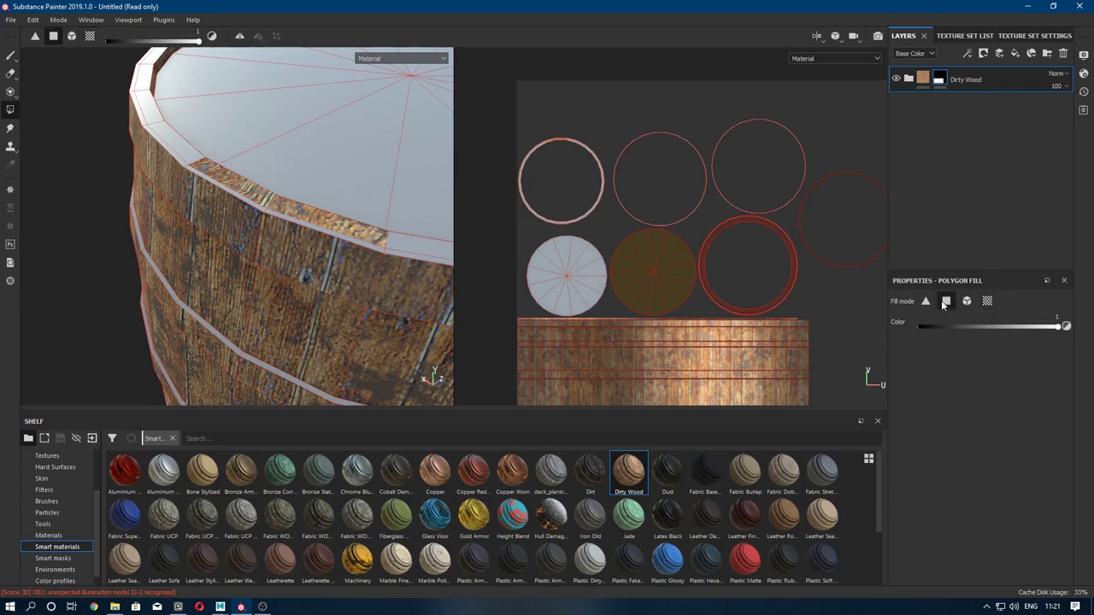
left_click_drag(405, 246, 275, 239, "alt")
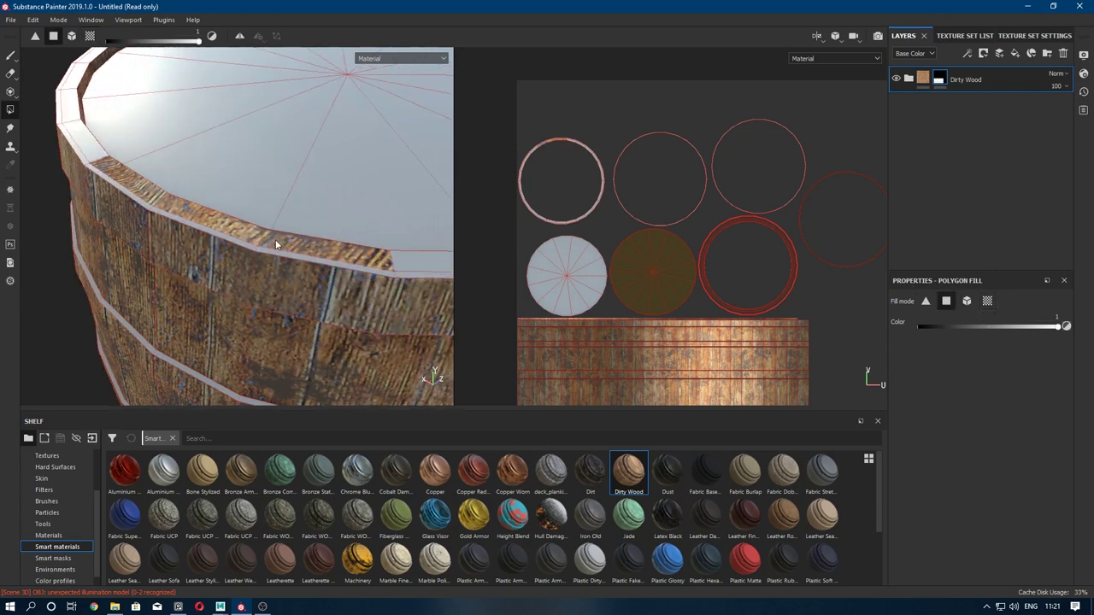
- With black fill, remove wood from two rim faces and the top hoop strips
key("x")
left_click(282, 286)
left_click(227, 277)
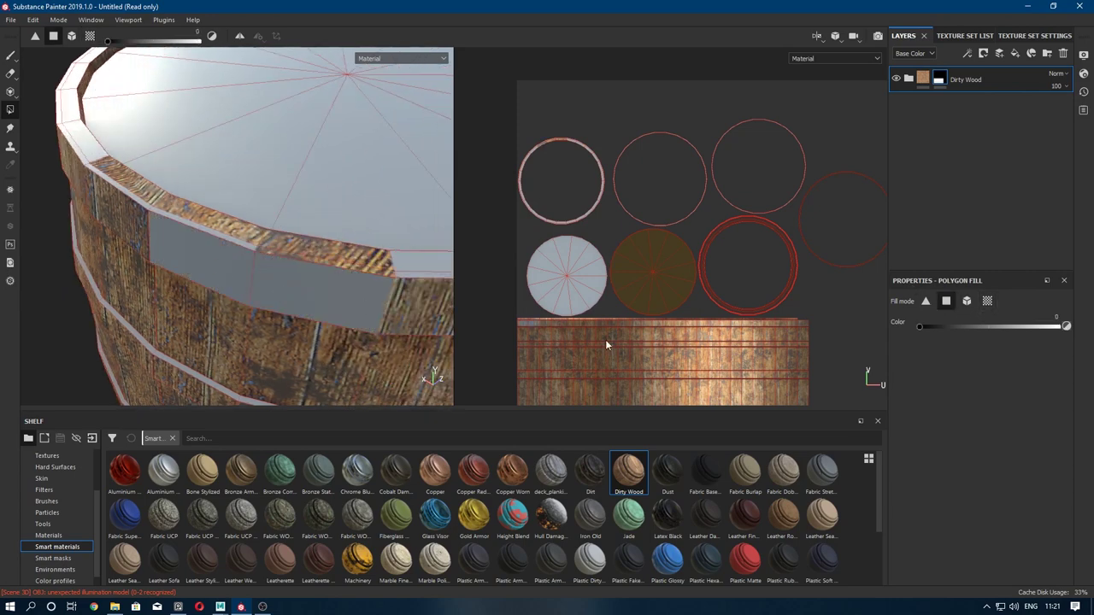
middle_click_drag(606, 342, 693, 243)
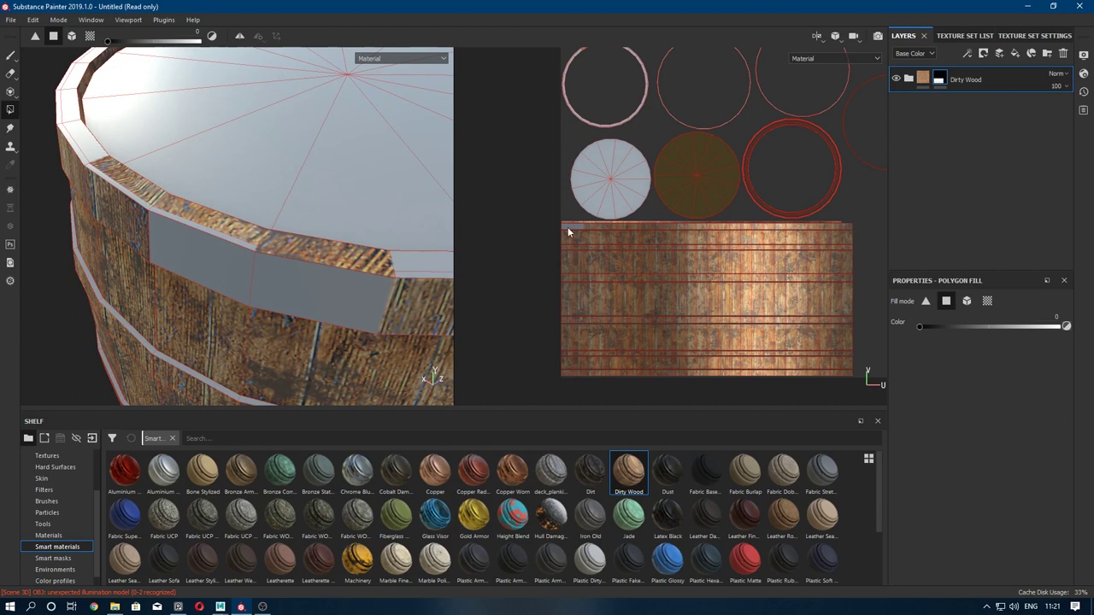
left_click_drag(578, 226, 857, 227)
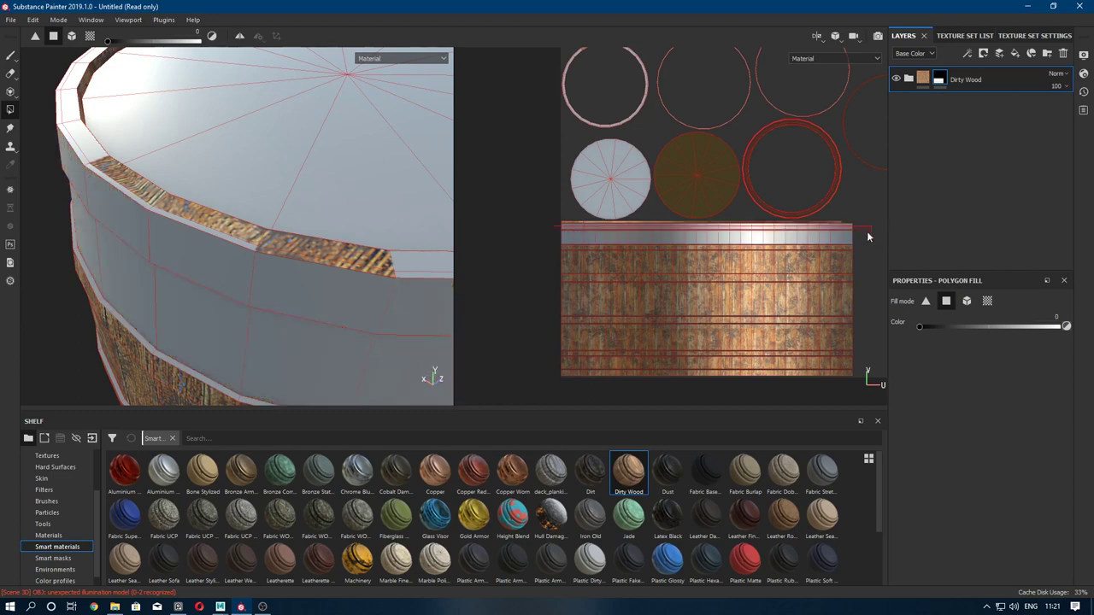
middle_click_drag(857, 227, 775, 202)
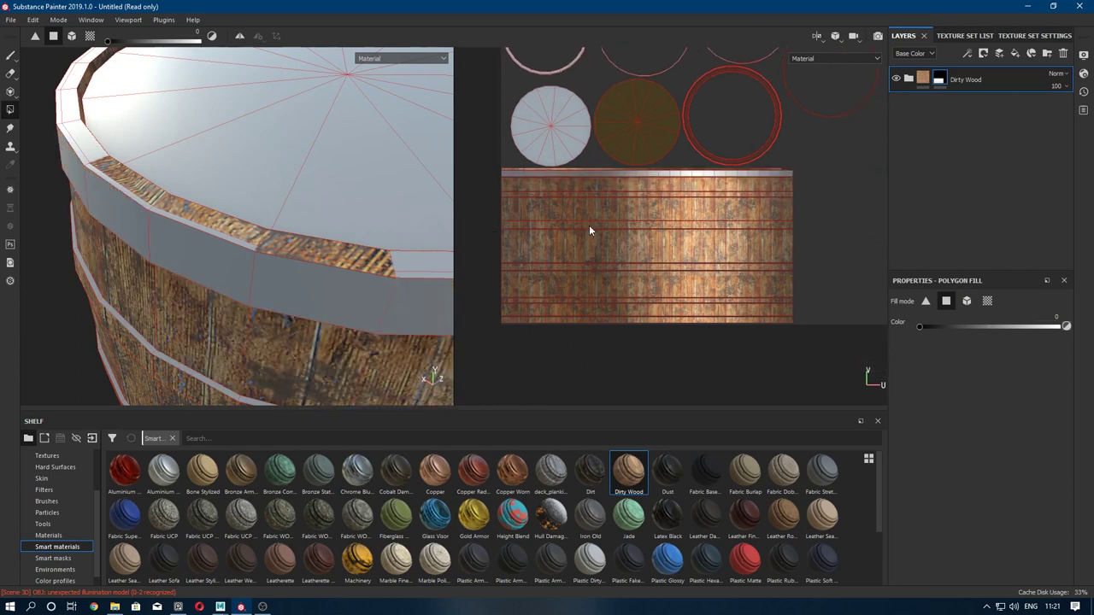
left_click_drag(589, 230, 818, 230)
- Clear the wood from the remaining hoop strips, including the lower band
left_click_drag(339, 308, 337, 179, "alt")
left_click_drag(494, 193, 819, 202)
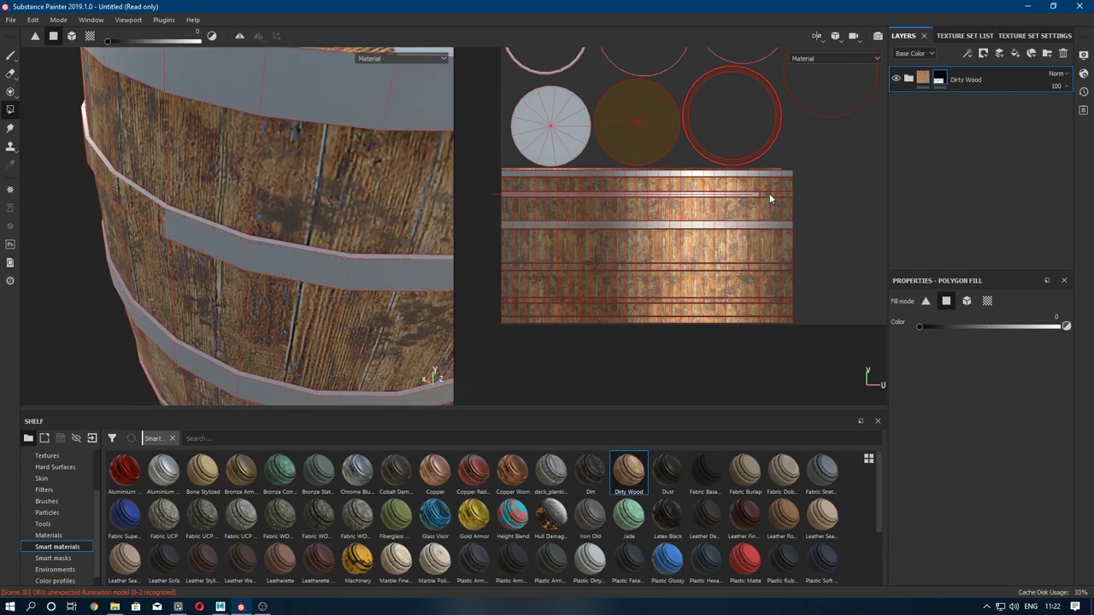
middle_click_drag(635, 287, 649, 231)
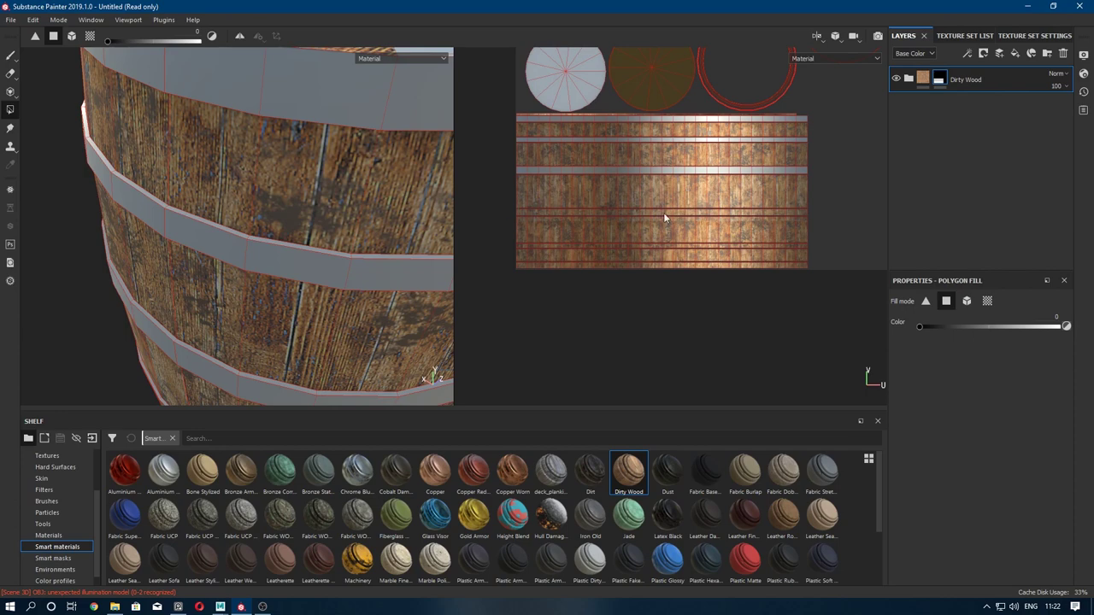
left_click_drag(506, 213, 822, 220)
left_click_drag(511, 246, 702, 249)
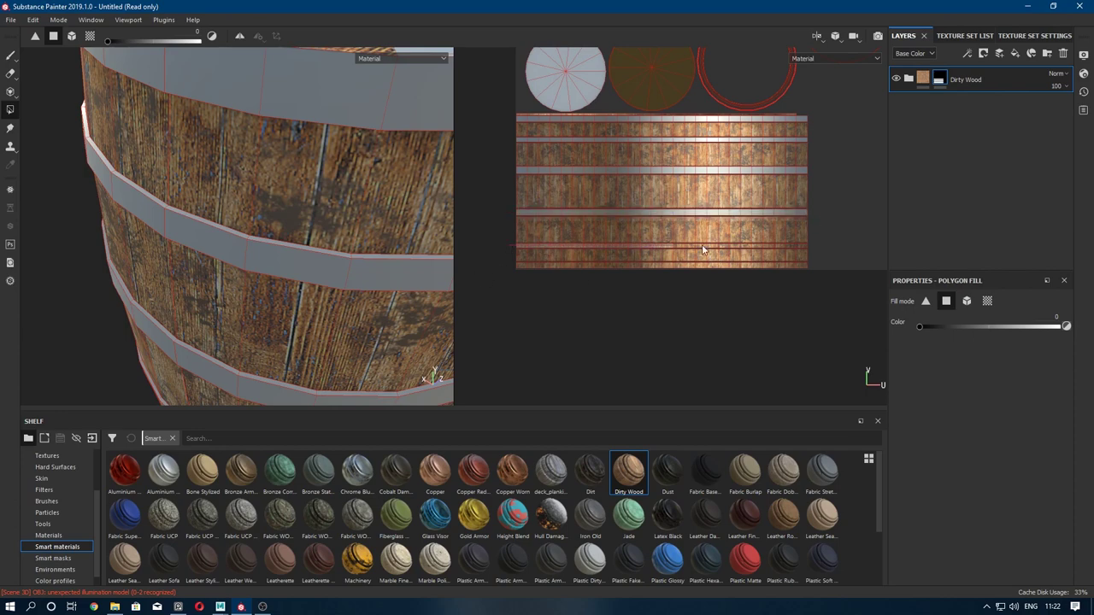
left_click_drag(506, 269, 850, 271)
mouse_move(342, 239)
left_mouse_down("alt")
mouse_move(244, 248)
mouse_move(248, 128)
mouse_move(280, 152)
mouse_move(240, 321)
mouse_move(207, 202)
mouse_move(259, 287)
mouse_move(282, 274)
left_mouse_up("alt")
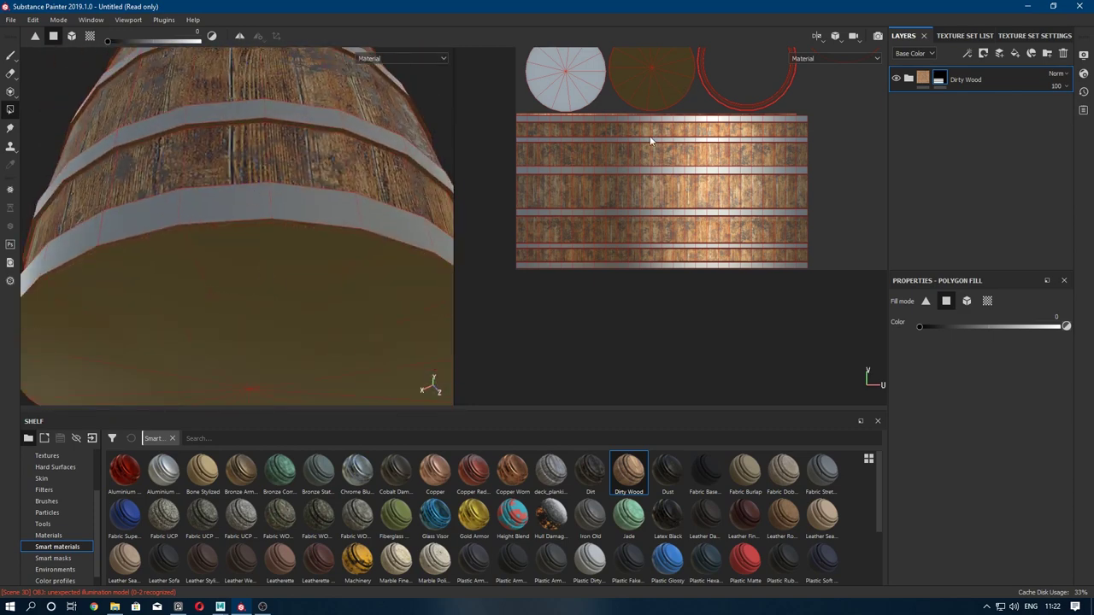
- Switch to UV chunk fill and fill the bottom and top lids with wood
left_click(987, 301)
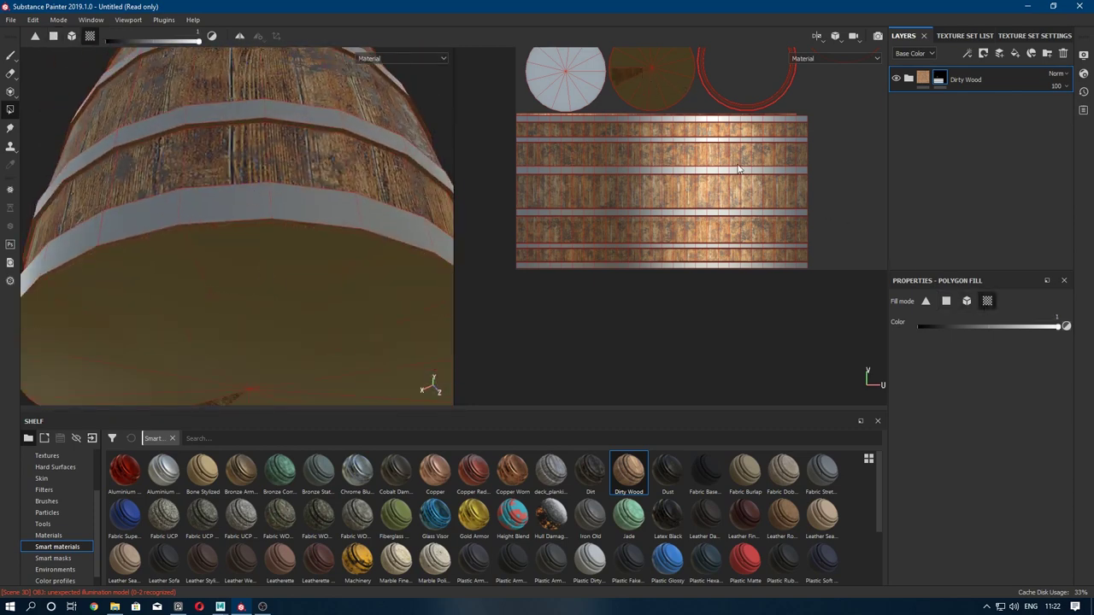
mouse_move(444, 205)
left_mouse_down("alt")
mouse_move(335, 146)
mouse_move(319, 169)
left_mouse_up("alt")
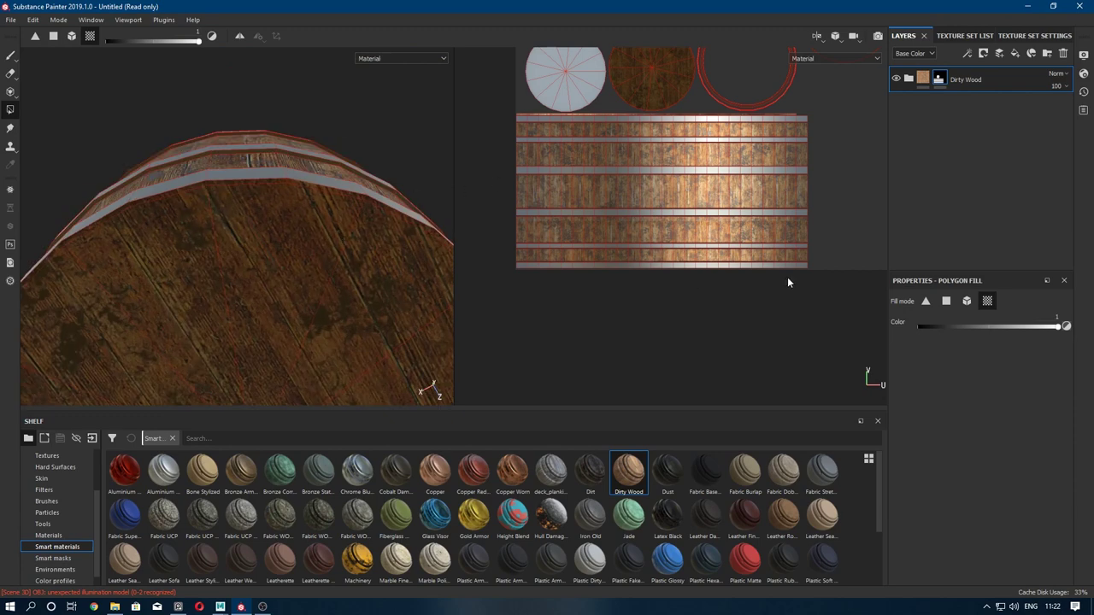
left_click(261, 182)
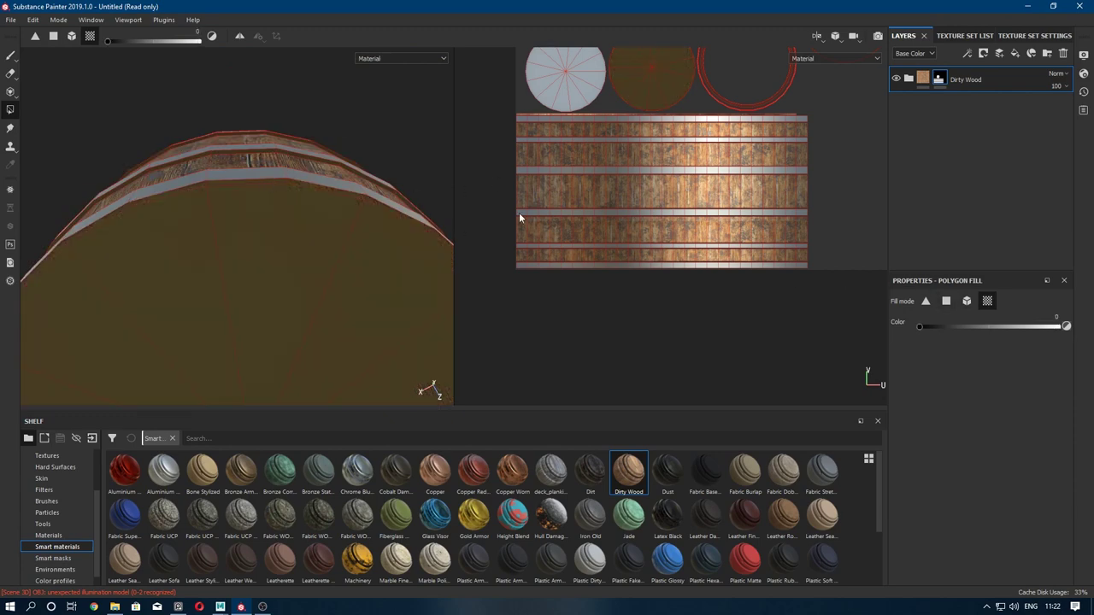
mouse_move(256, 171)
left_mouse_down("alt")
mouse_move(208, 208)
mouse_move(176, 273)
mouse_move(203, 248)
mouse_move(235, 261)
mouse_move(202, 261)
left_mouse_up("alt")
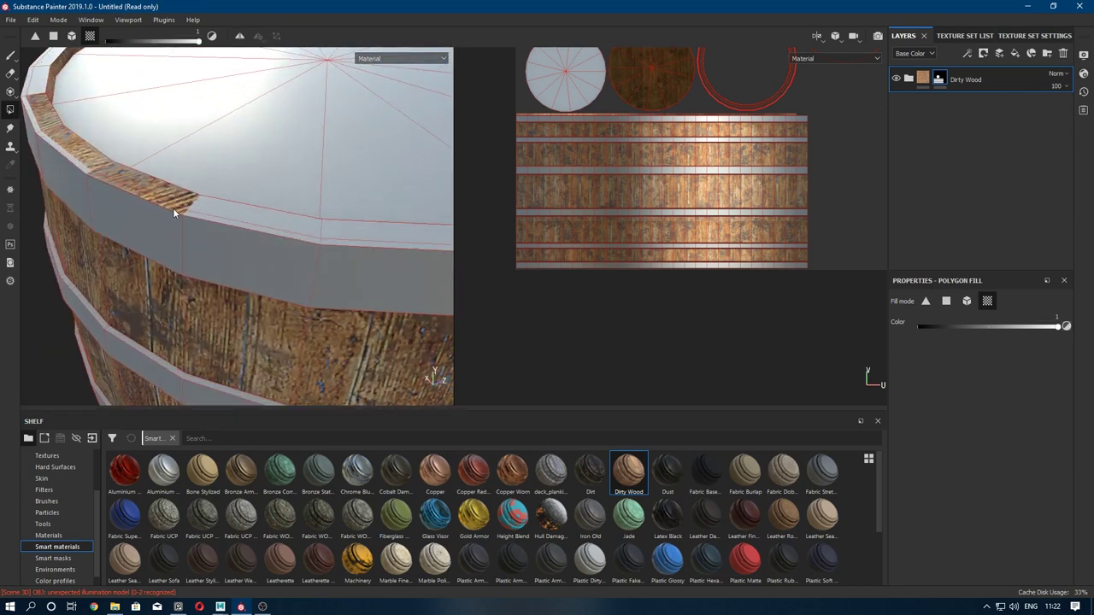
mouse_move(178, 202)
left_mouse_down("alt")
mouse_move(264, 242)
mouse_move(196, 200)
left_mouse_up("alt")
left_click(197, 205)
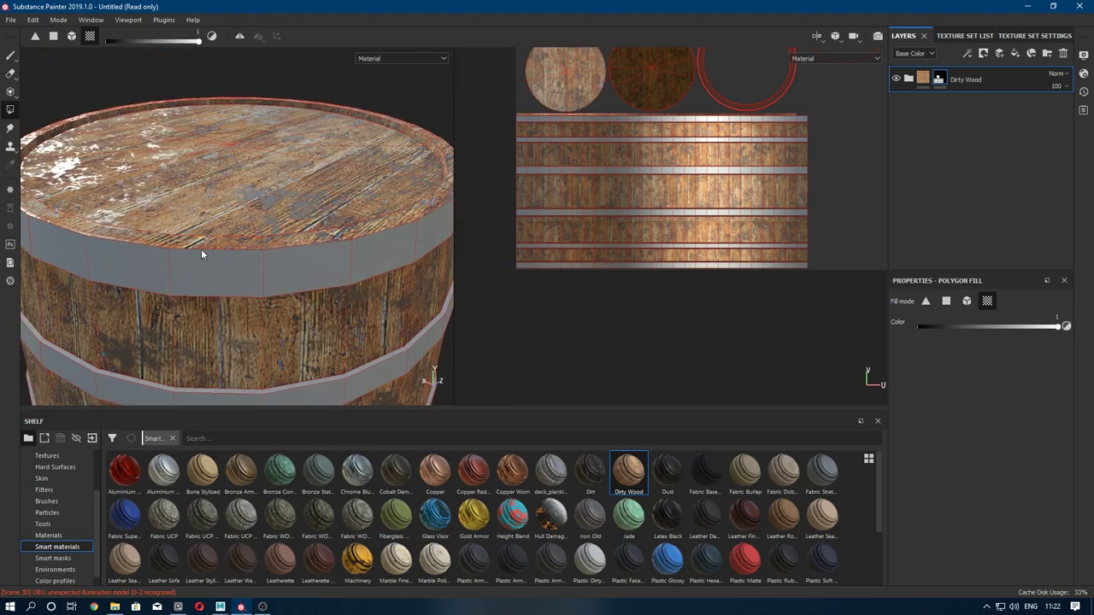
mouse_move(202, 253)
left_mouse_down("alt")
mouse_move(284, 243)
mouse_move(235, 223)
mouse_move(264, 200)
mouse_move(325, 295)
mouse_move(307, 316)
mouse_move(286, 294)
left_mouse_up("alt")
- Switch to the paint brush and browse the Materials shelf for metals like Iron Rough
left_click(10, 54)
key("f")
left_click(48, 535)
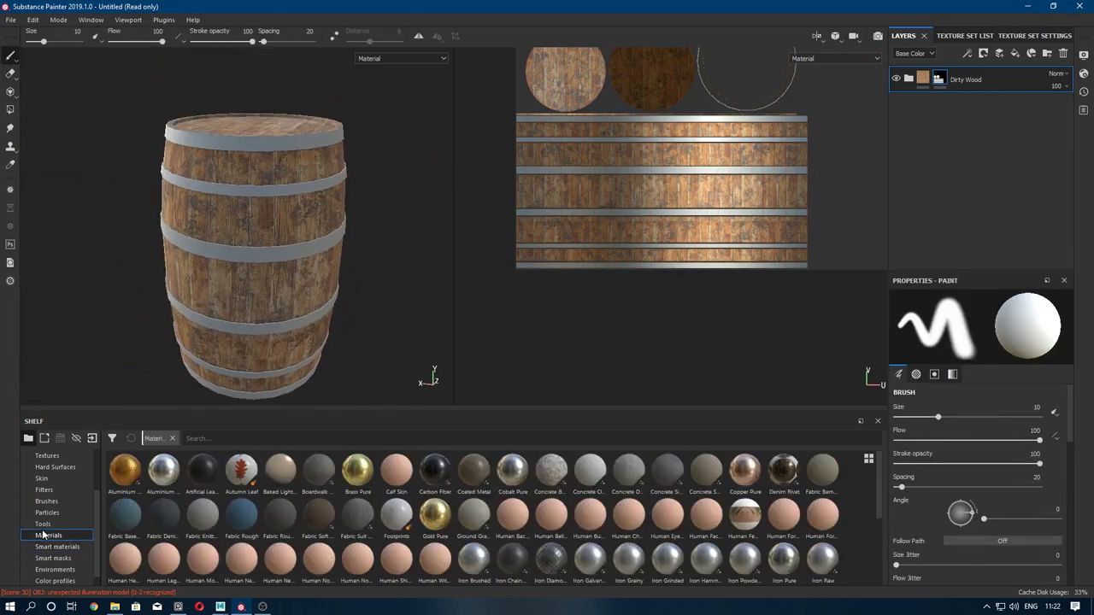
scroll(506, 513, "down", 2)
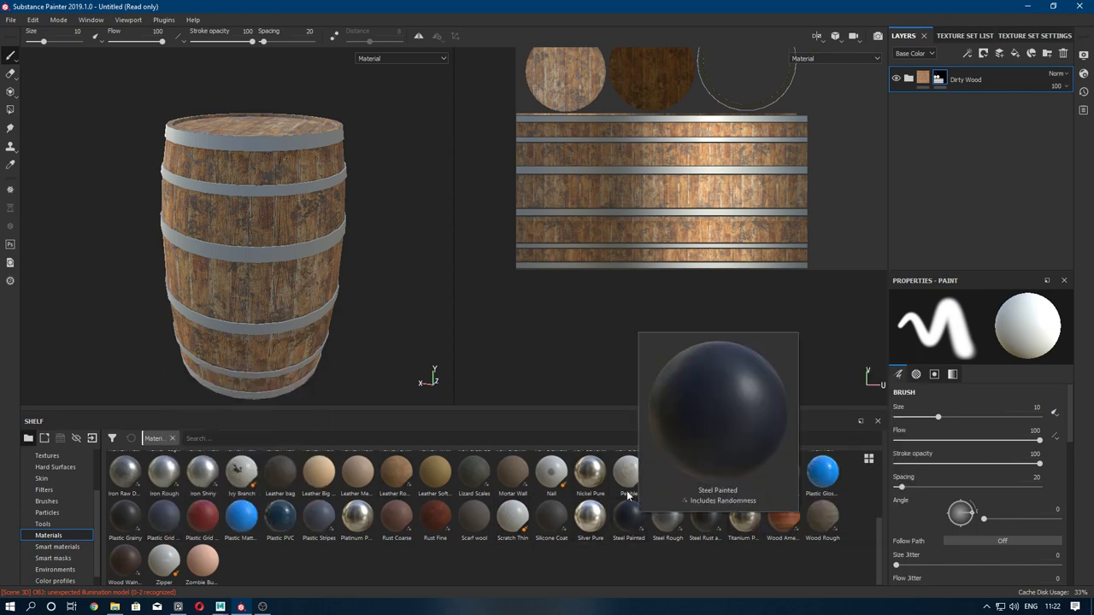
scroll(770, 556, "up", 3)
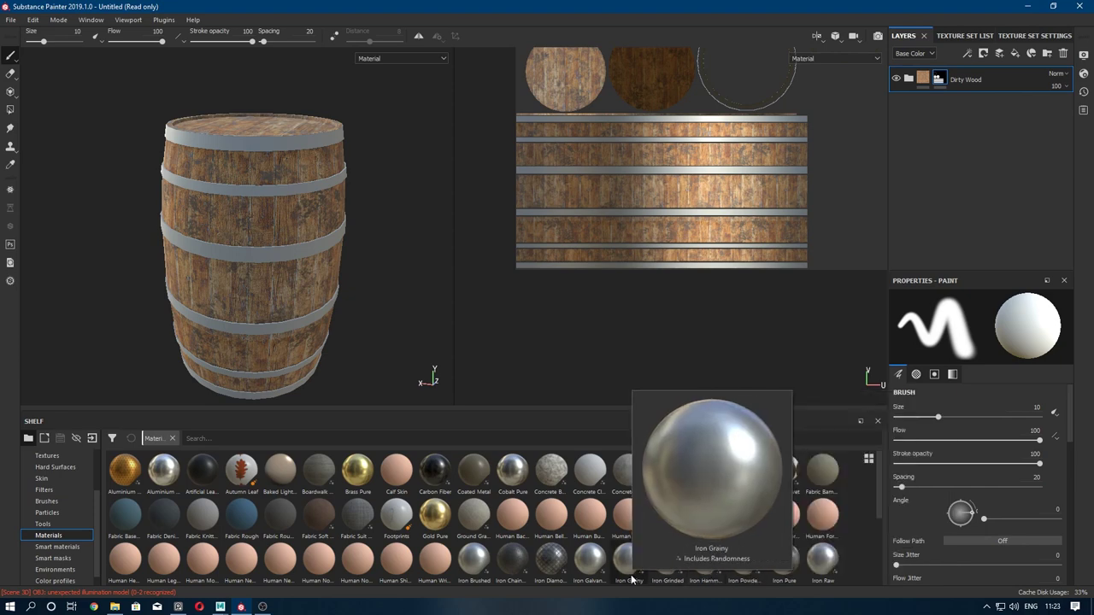
scroll(596, 578, "down", 3)
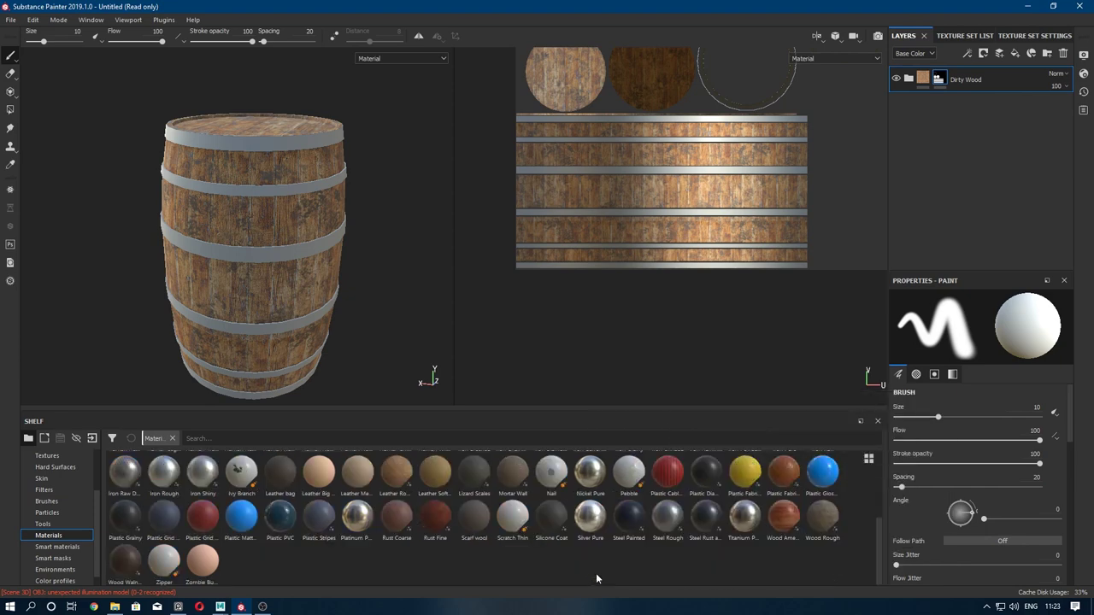
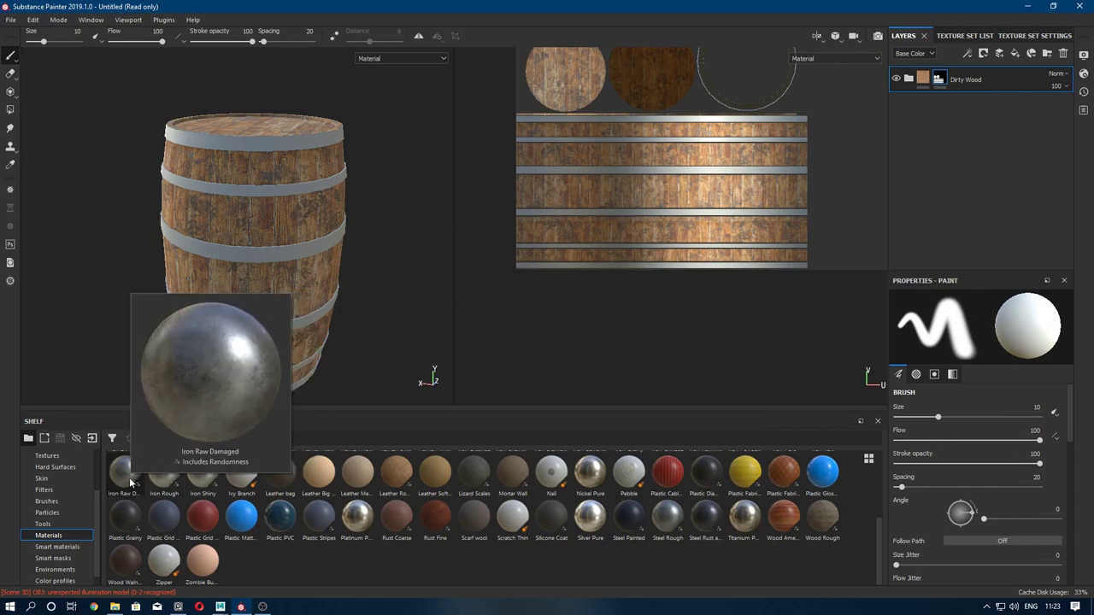
- Add Iron Raw Damaged above Dirty Wood as a tri-planar fill layer hidden by a black mask
left_click_drag(130, 483, 953, 79)
left_click(978, 337)
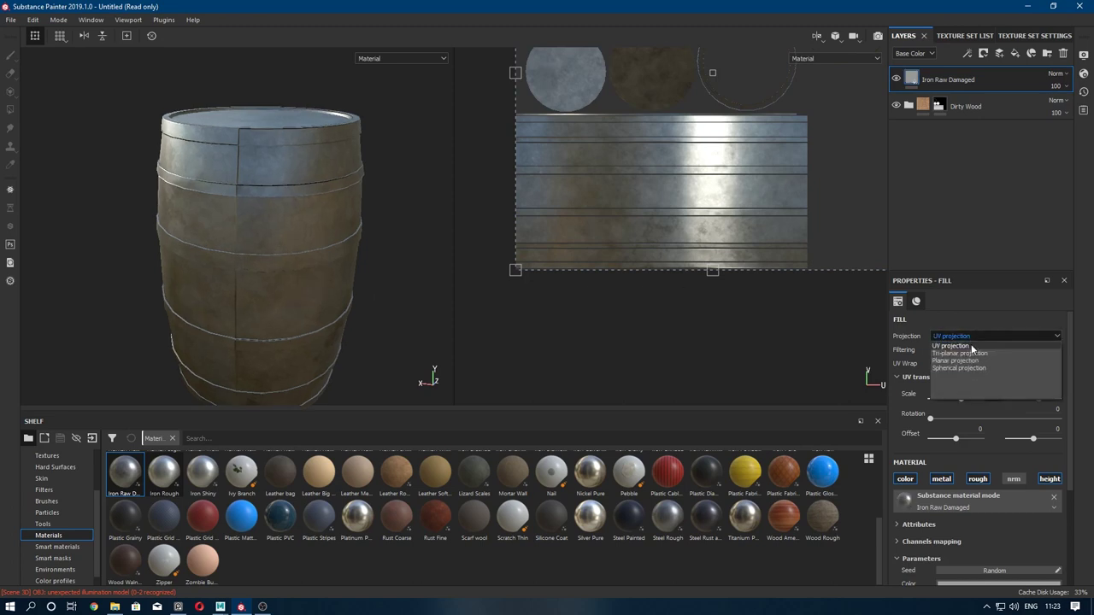
left_click(968, 351)
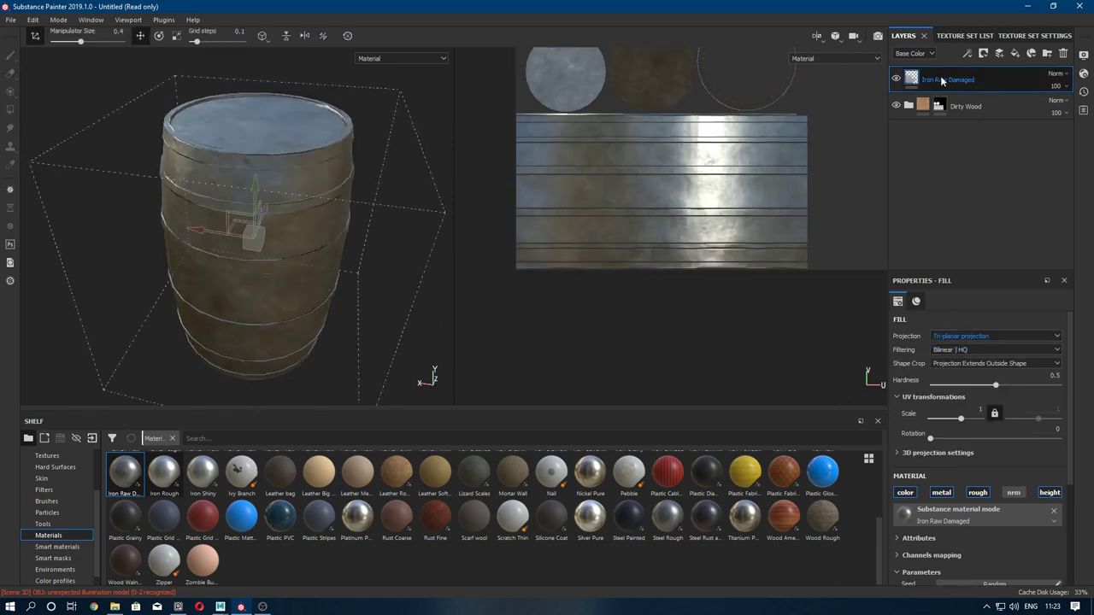
right_click(936, 79)
left_click(964, 95)
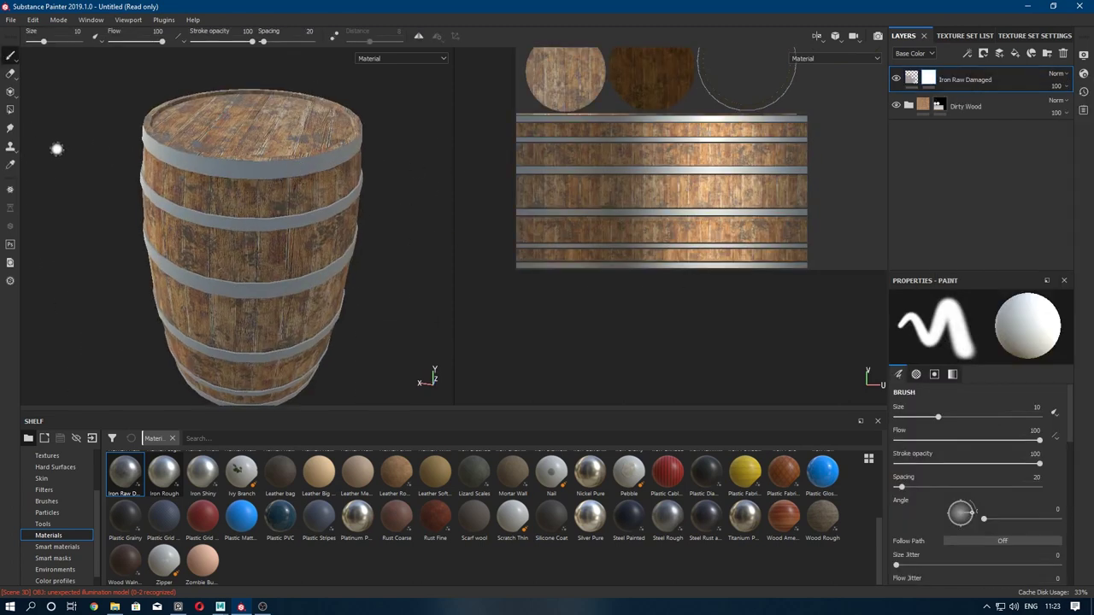
- Polygon-fill the five barrel band strips in the UV view to reveal the iron
left_click(9, 112)
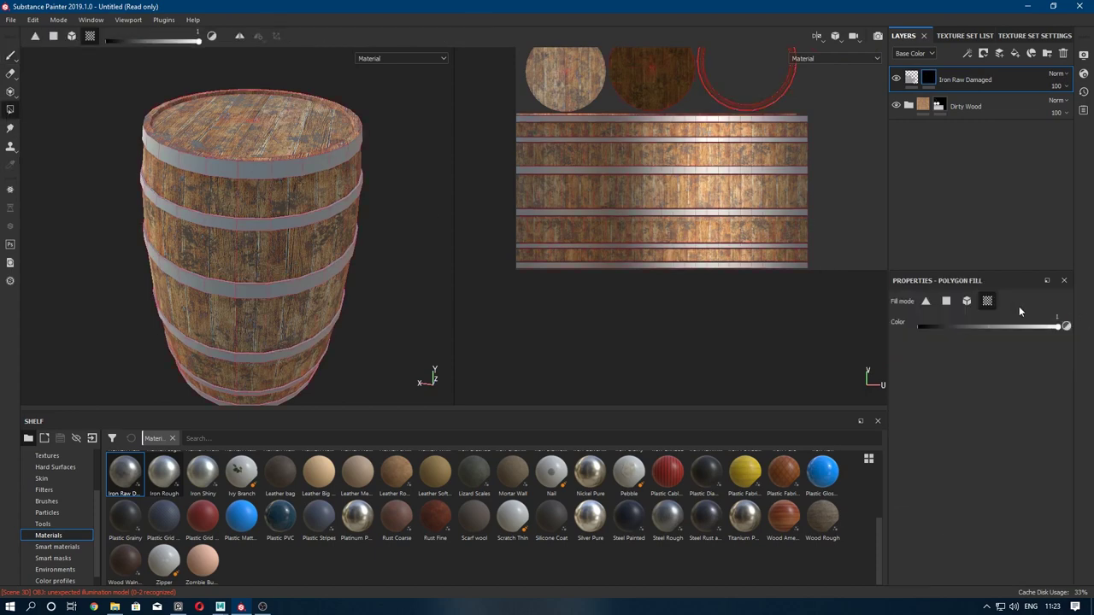
scroll(627, 171, "up", 2)
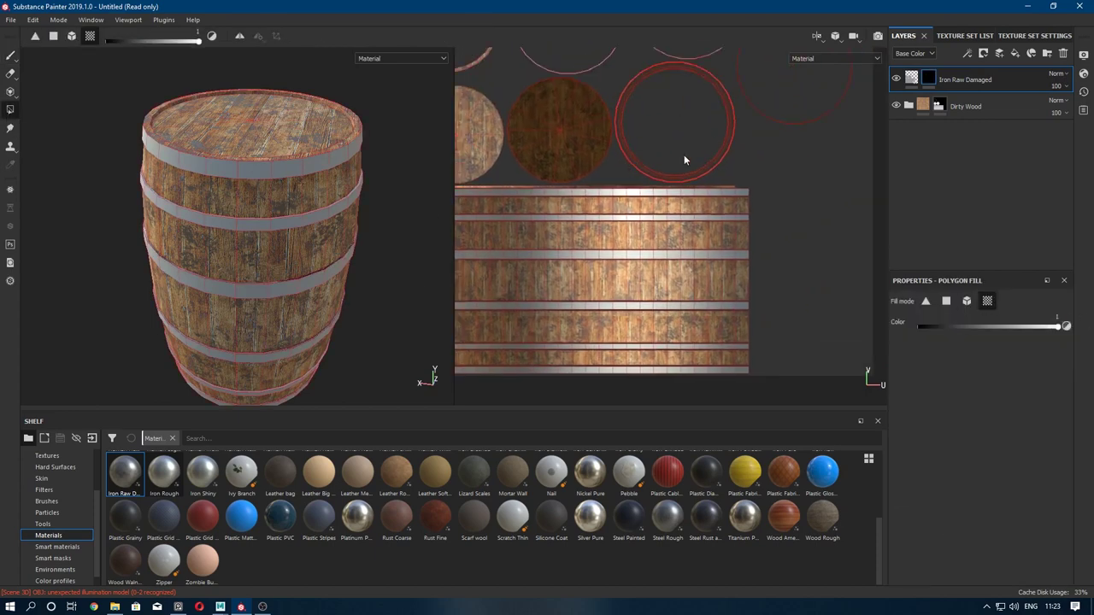
middle_click_drag(684, 155, 705, 138)
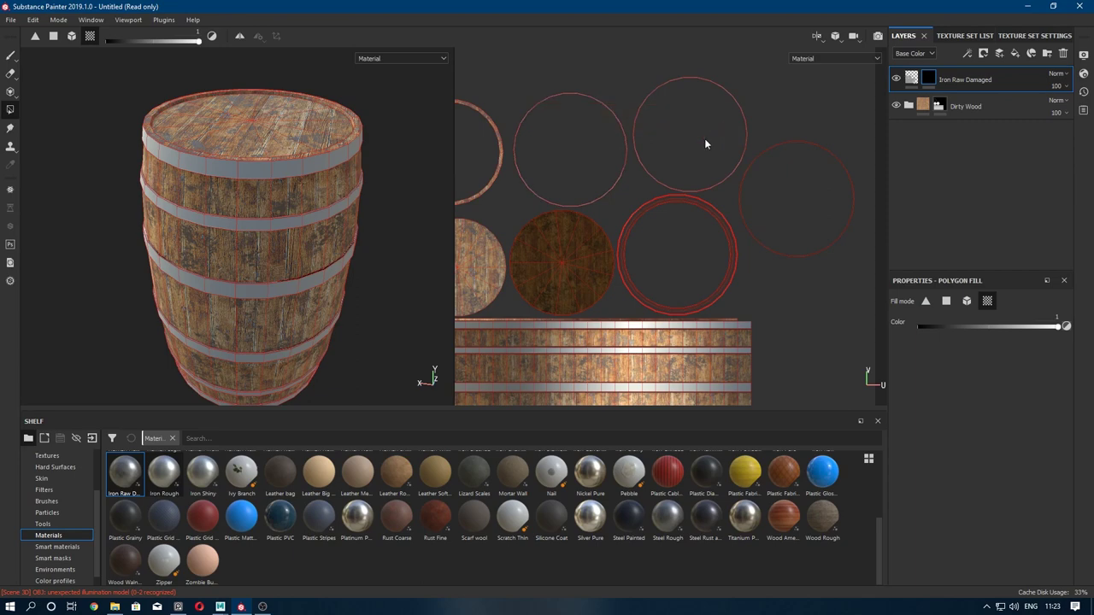
middle_click_drag(761, 205, 526, 132)
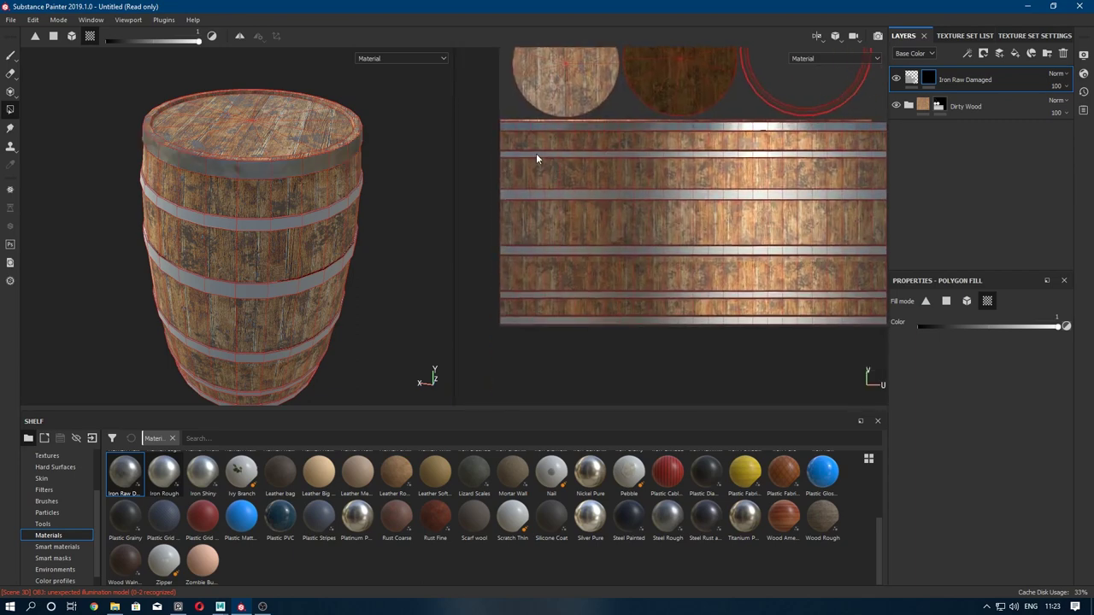
left_click(536, 153)
left_click(541, 196)
left_click(541, 250)
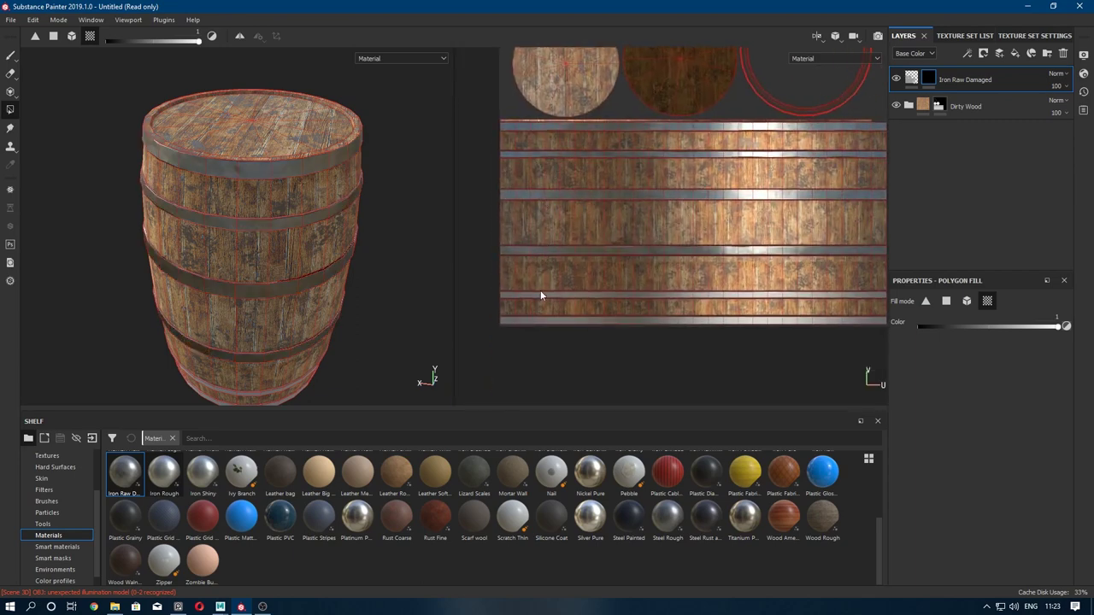
left_click(540, 295)
left_click(528, 321)
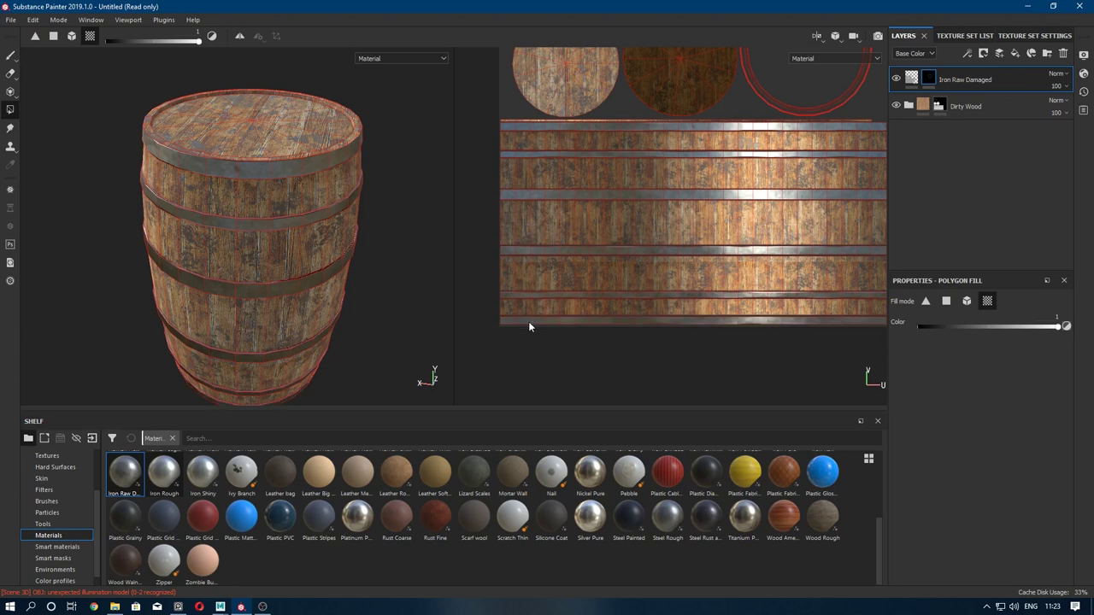
left_click(10, 56)
- Select the Dirty Wood group and orbit around the barrel to inspect the iron bands
left_click_drag(354, 234, 291, 279, "alt")
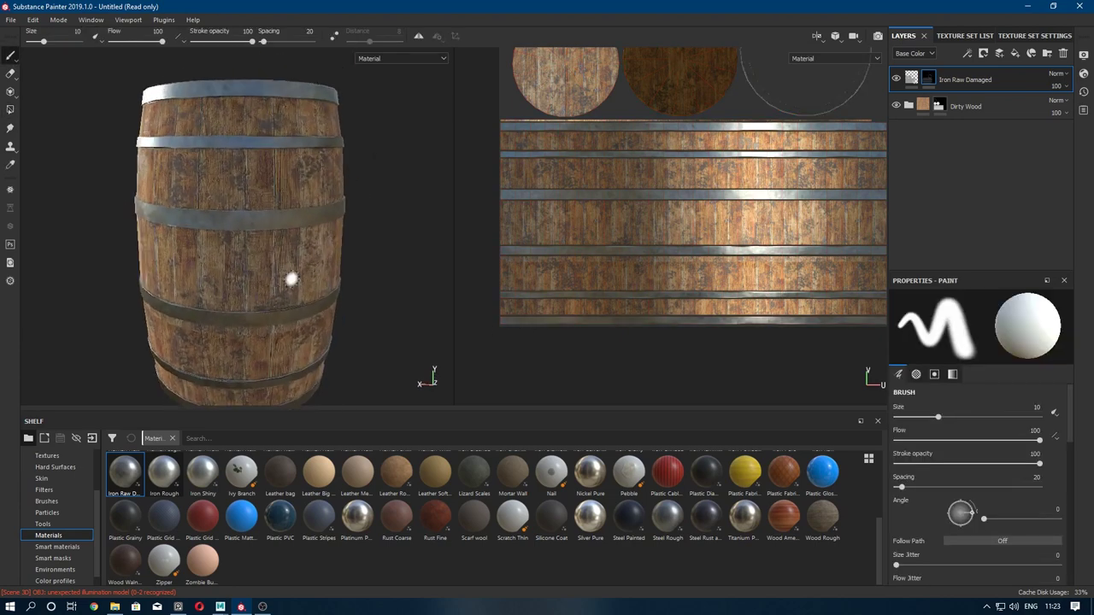
mouse_move(291, 278)
right_mouse_down("alt")
mouse_move(256, 178)
mouse_move(287, 208)
right_mouse_up("alt")
left_click_drag(287, 208, 287, 207, "alt")
right_click_drag(287, 208, 231, 238, "alt")
middle_click_drag(231, 237, 351, 172, "alt")
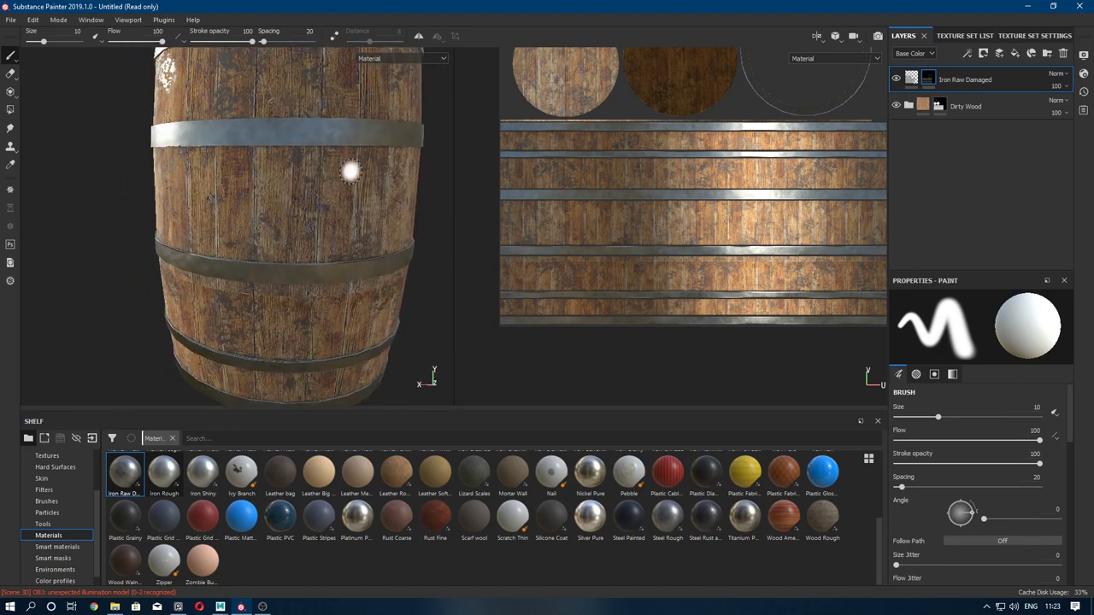
left_click_drag(350, 171, 338, 214, "alt")
right_click_drag(338, 213, 308, 256, "alt")
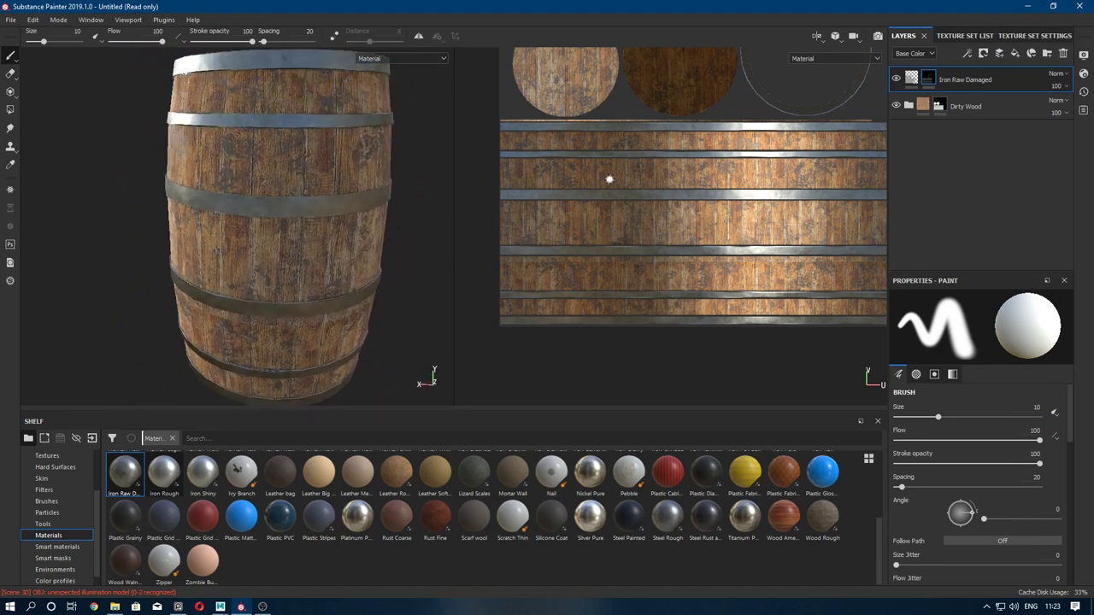
left_click(975, 106)
mouse_move(257, 218)
right_mouse_down("alt")
mouse_move(259, 239)
mouse_move(334, 277)
right_mouse_up("alt")
left_click_drag(334, 276, 336, 283, "alt")
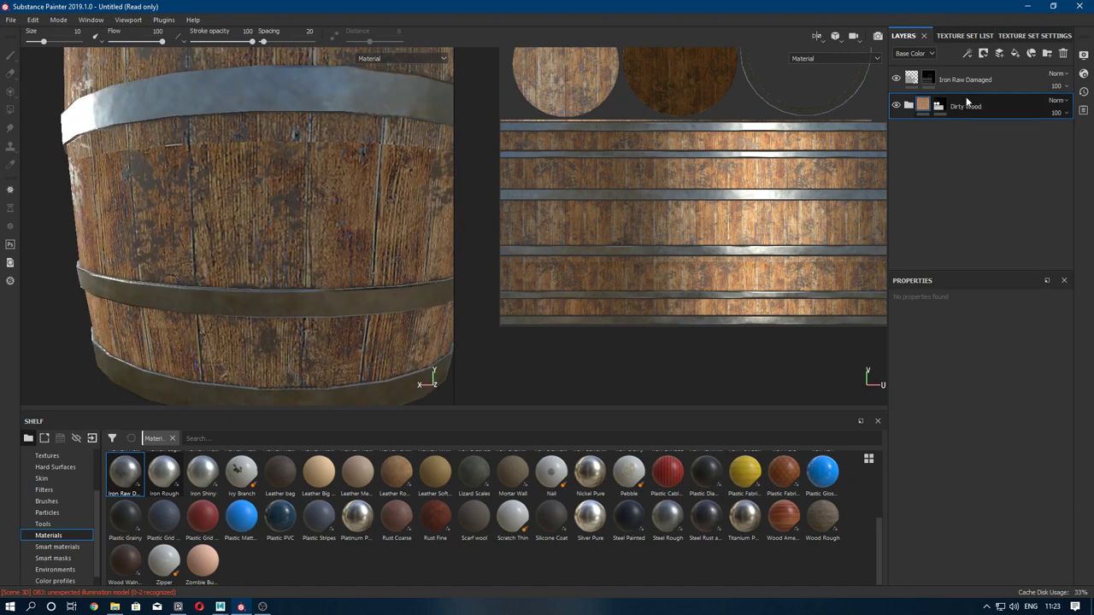
- Switch Dirty Wood's Fill layer 1 and Fill layer 2 to tri-planar projection
left_click(909, 105)
left_click(946, 160)
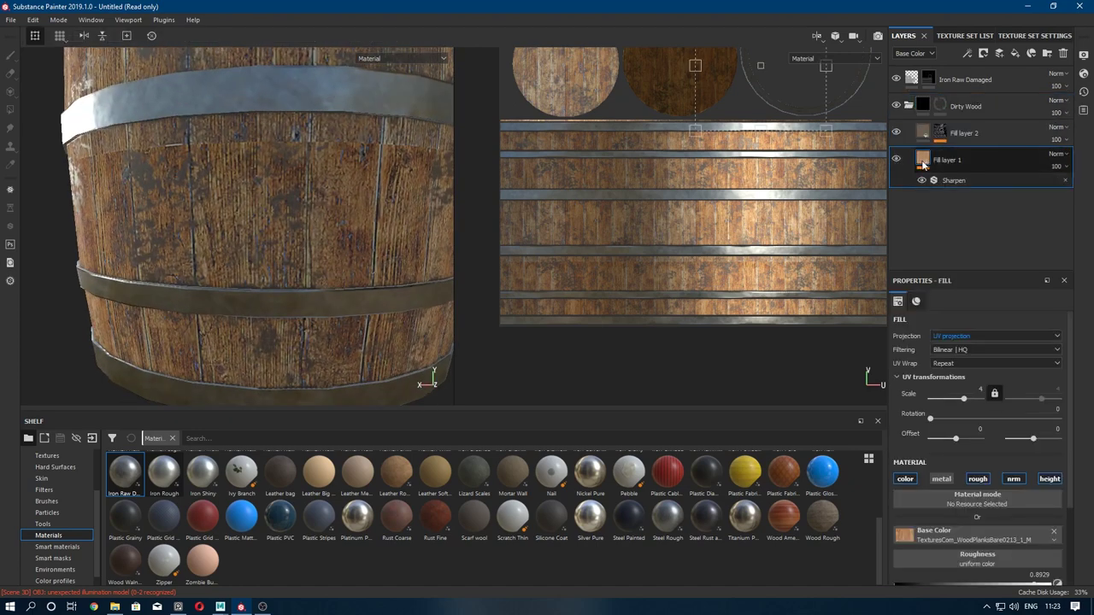
left_click(953, 338)
left_click(975, 351)
left_click_drag(325, 171, 356, 292, "alt")
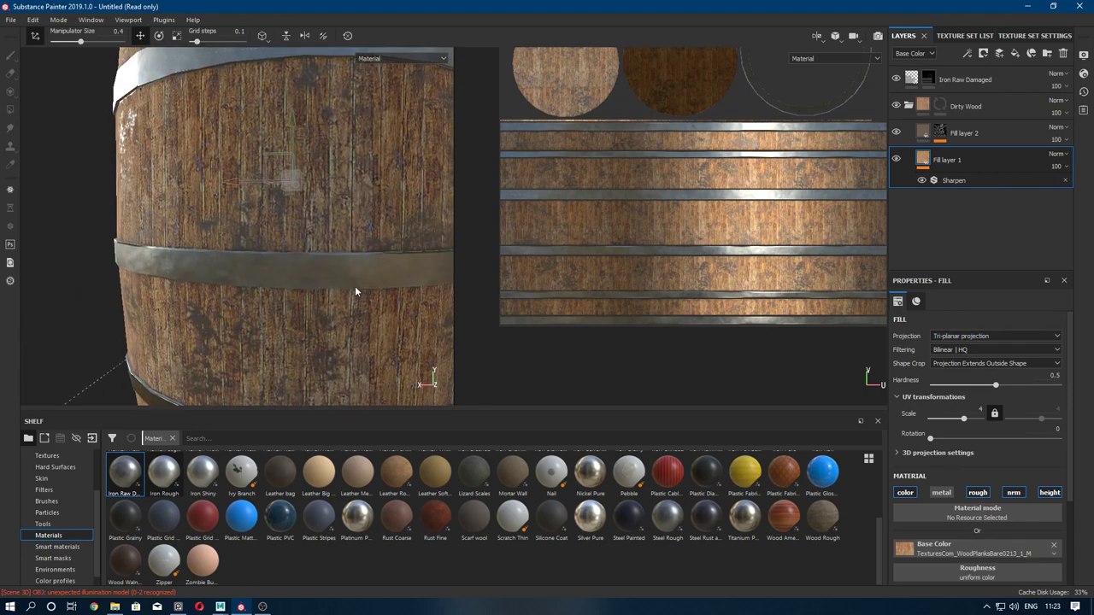
left_click(964, 132)
left_click(975, 336)
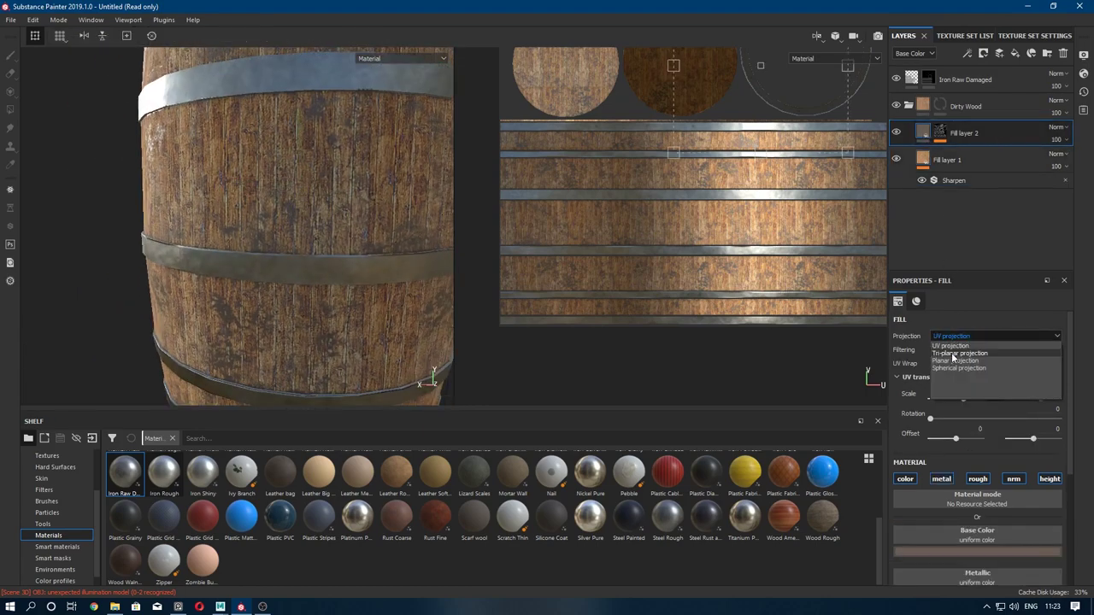
left_click(951, 352)
- On Fill layer 1, try a wood UV tiling scale of 3.5
left_click(946, 160)
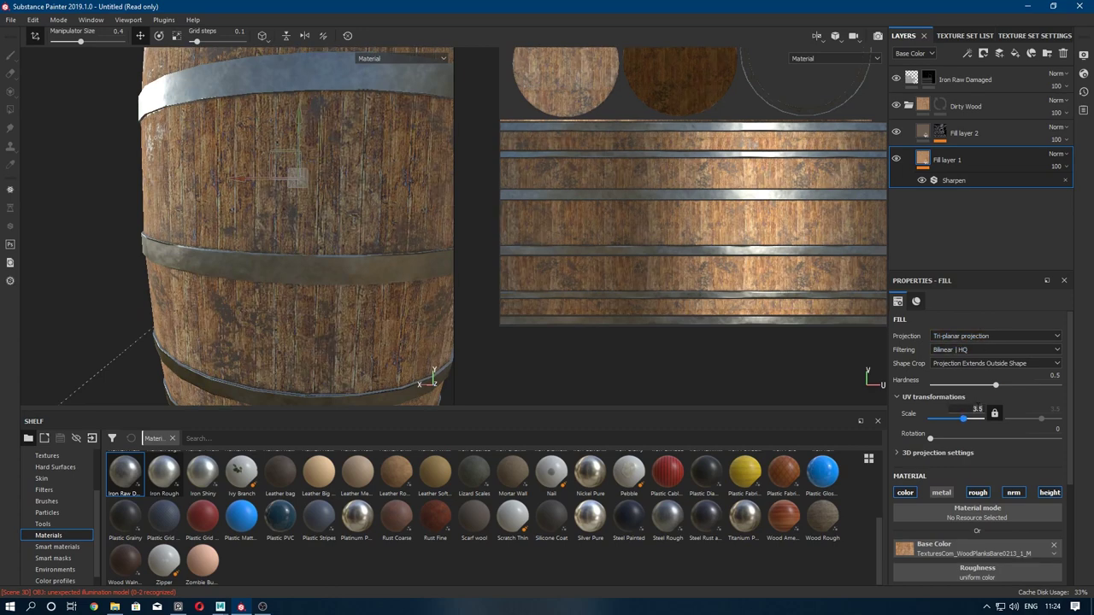
type("3")
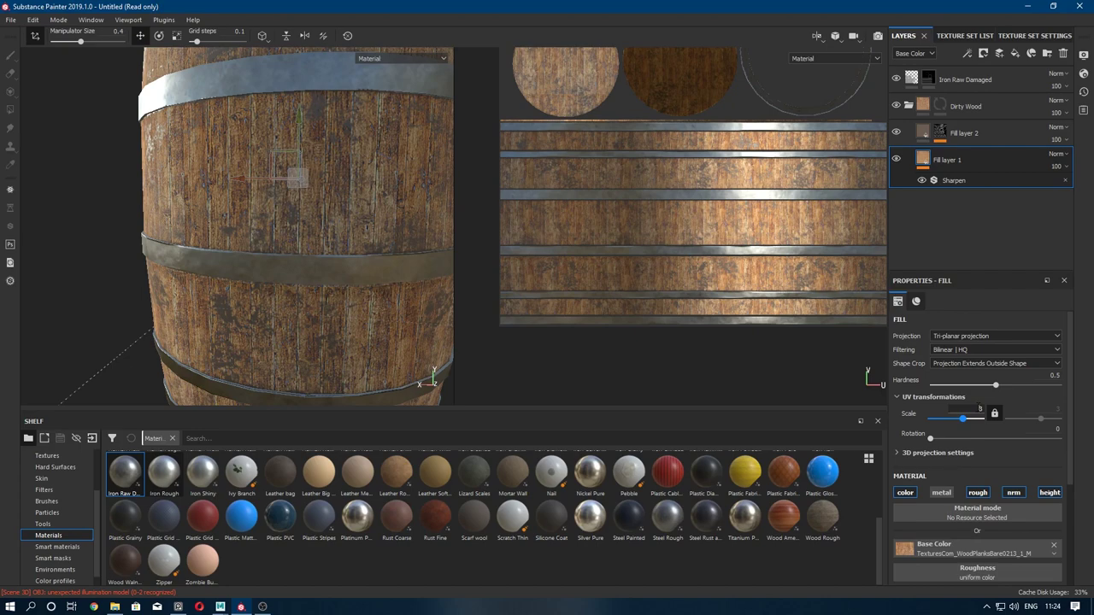
type(".5")
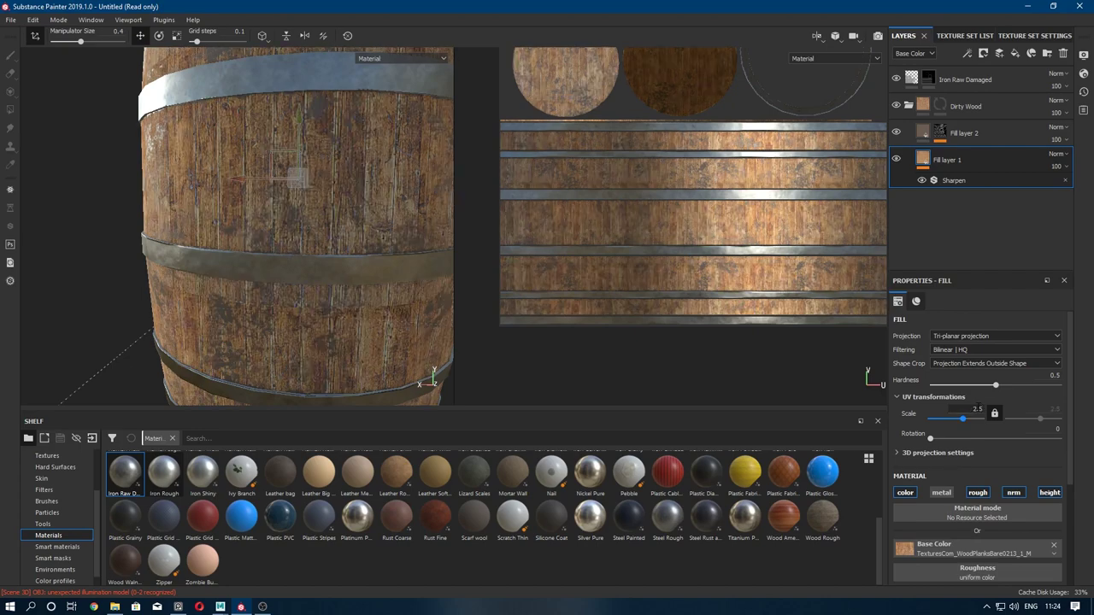
scroll(376, 156, "down", 3)
scroll(376, 155, "up", 2)
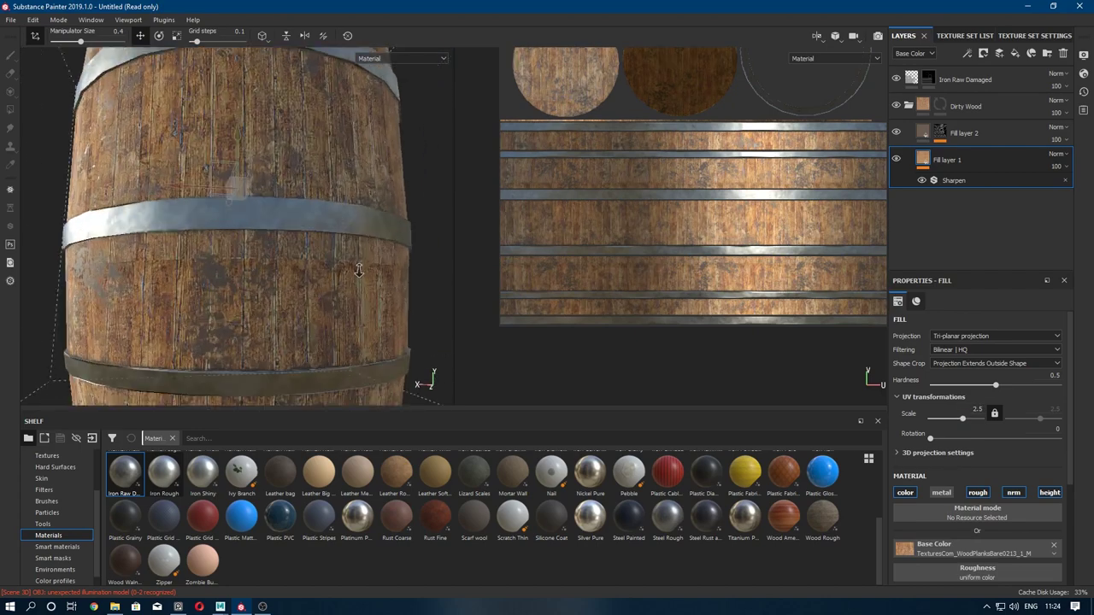
scroll(376, 155, "up", 2)
scroll(376, 156, "up", 1)
left_click(977, 409)
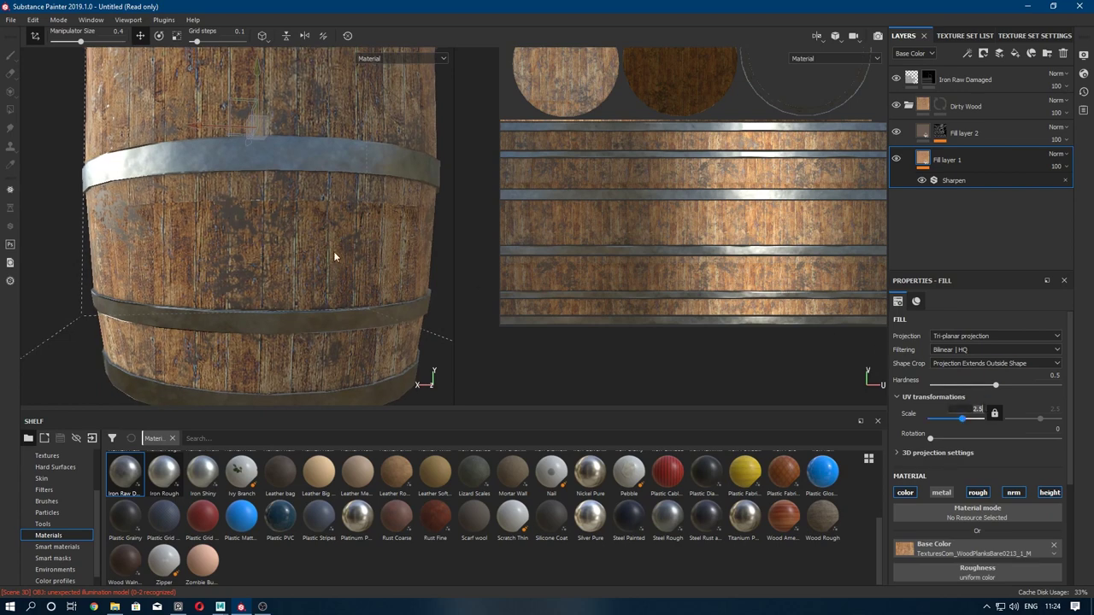
- Compare wood tiling scales of 2 and 1.75 while viewing the whole barrel
left_click_drag(376, 268, 354, 276, "alt")
type("3")
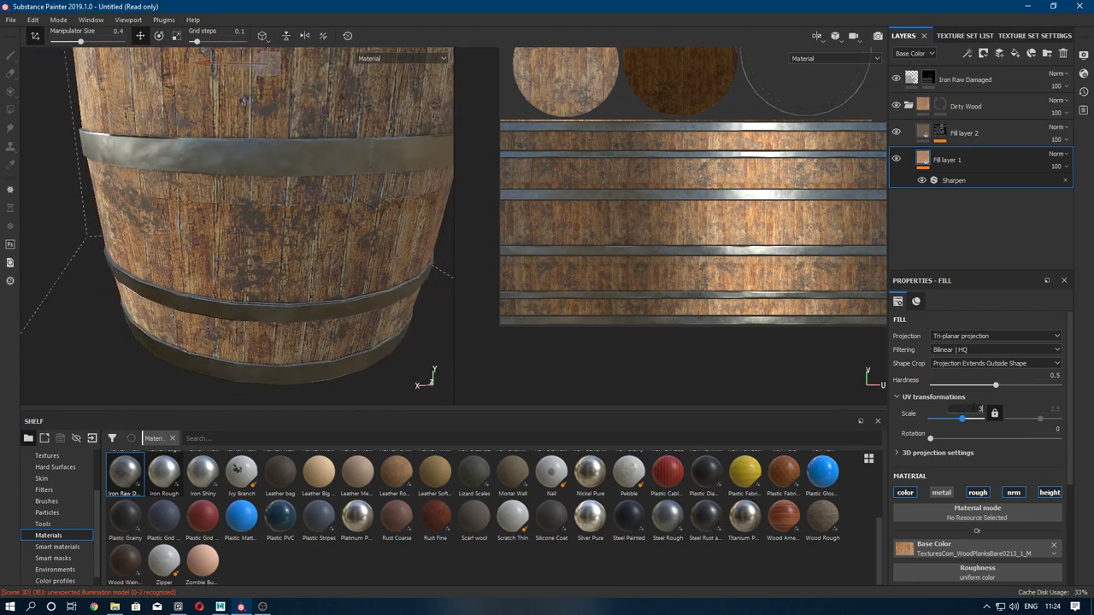
left_click_drag(379, 110, 371, 268, "alt")
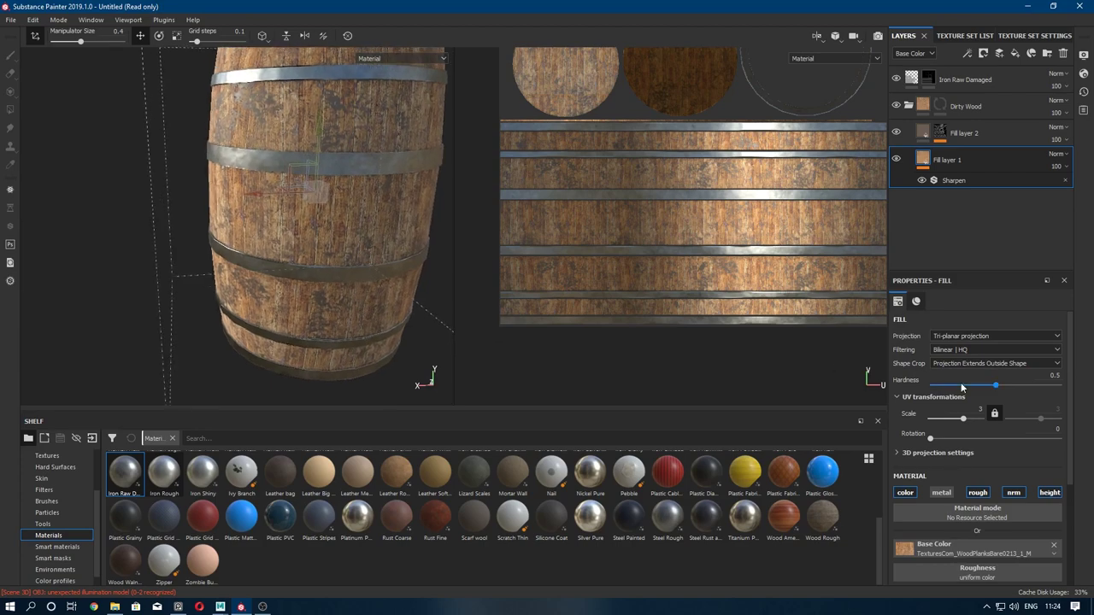
key("f")
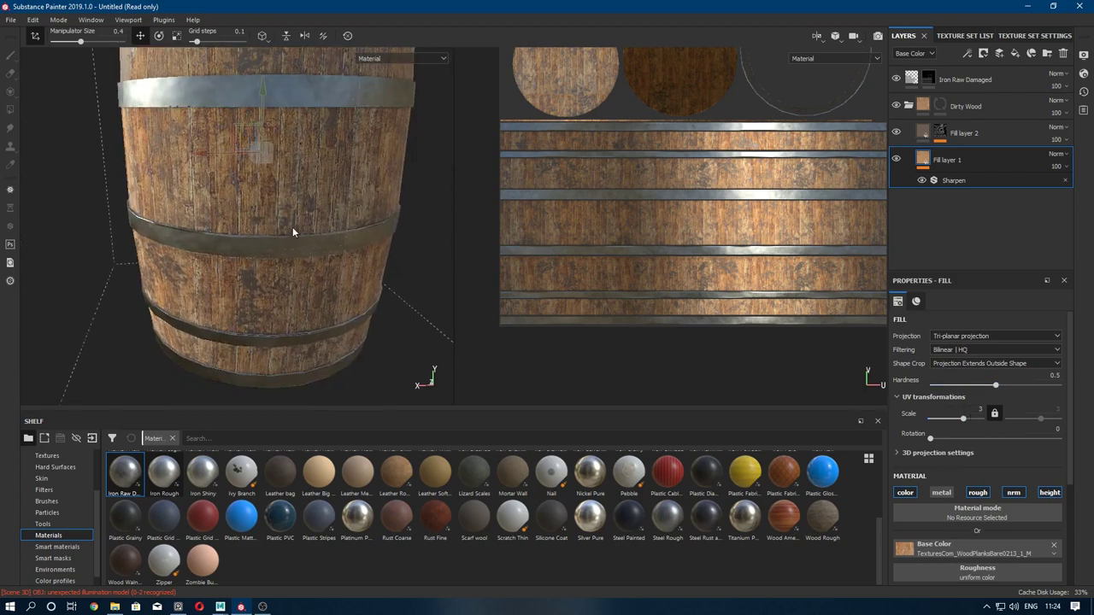
scroll(293, 226, "down", 5)
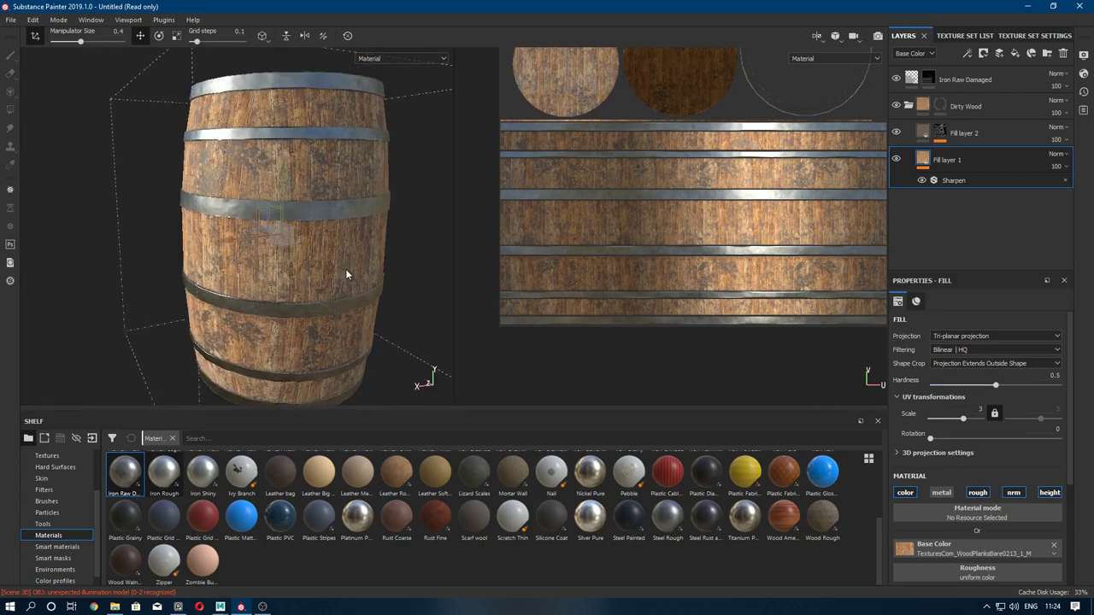
scroll(346, 275, "up", 2)
type("2")
key("Return")
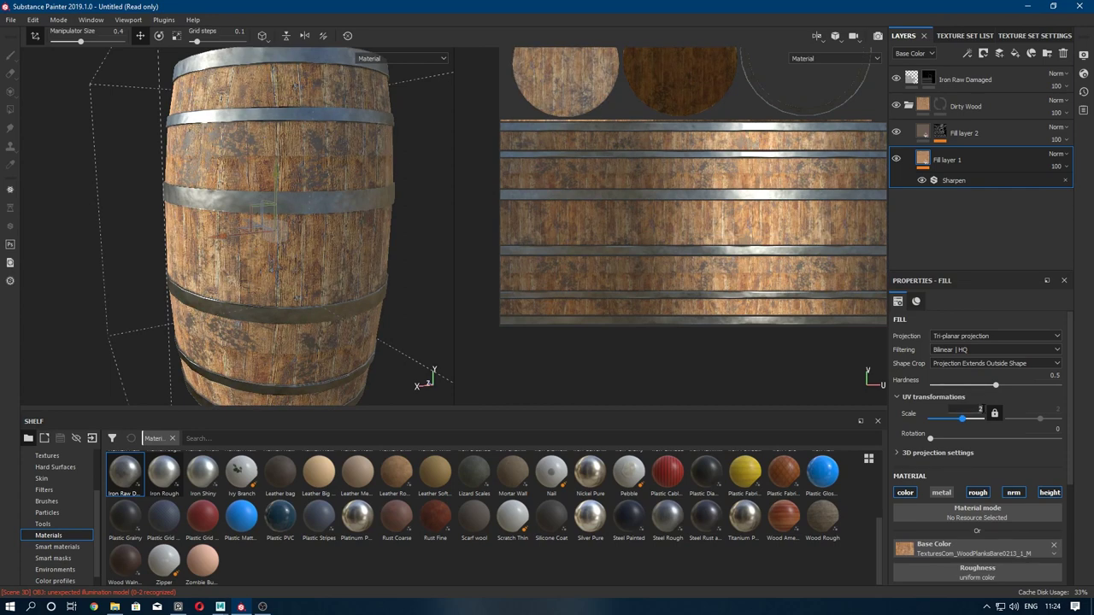
type("5")
key("Return")
mouse_move(308, 171)
left_mouse_down("alt")
mouse_move(324, 176)
mouse_move(321, 165)
left_mouse_up("alt")
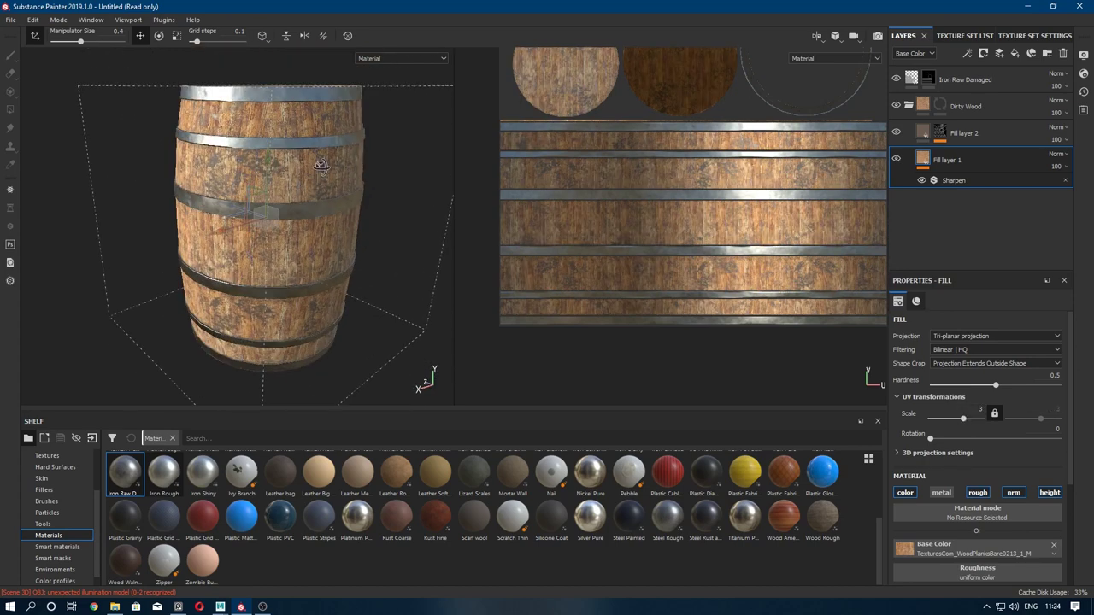
- Select the Iron Raw Damaged layer and lower its UV tiling scale from 1 to about 0.5
left_click(909, 105)
left_click(964, 80)
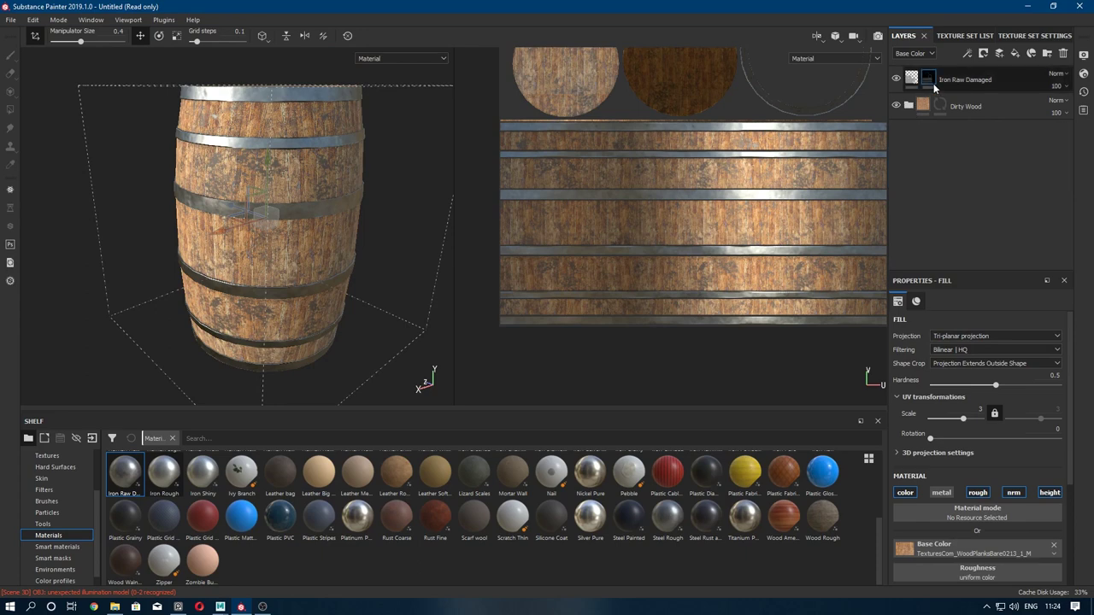
key("1")
left_click_drag(256, 213, 256, 257, "alt")
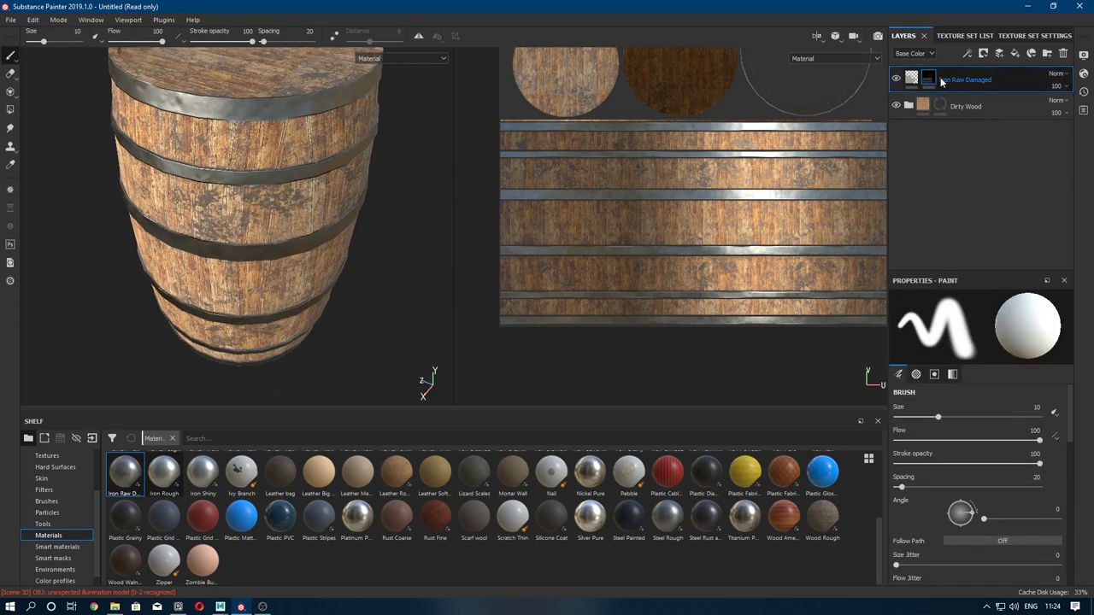
left_click(912, 79)
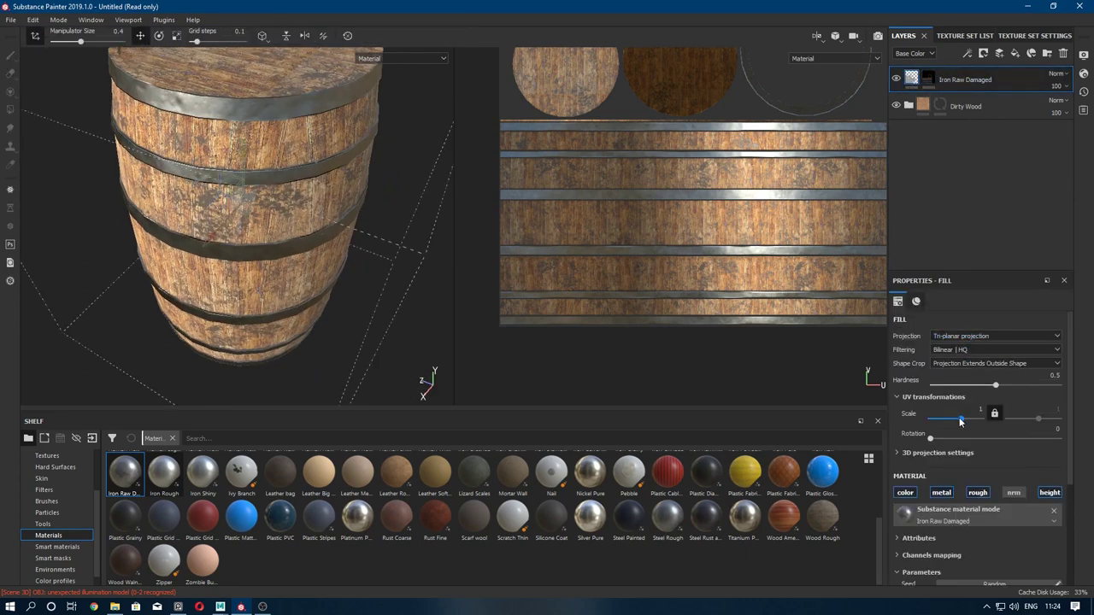
left_click_drag(961, 421, 960, 422)
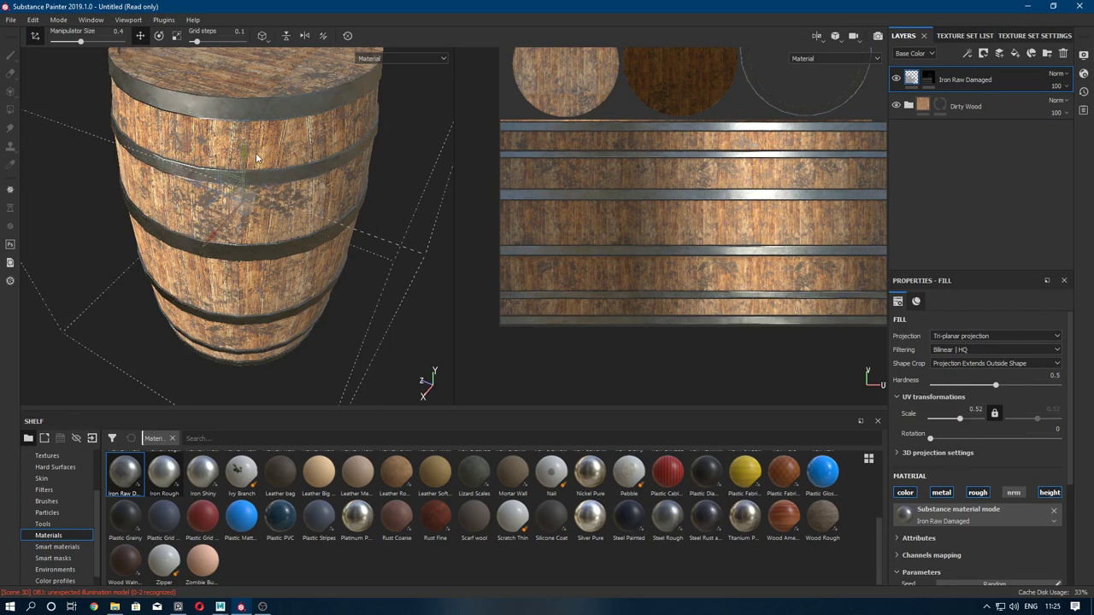
scroll(256, 158, "up", 5)
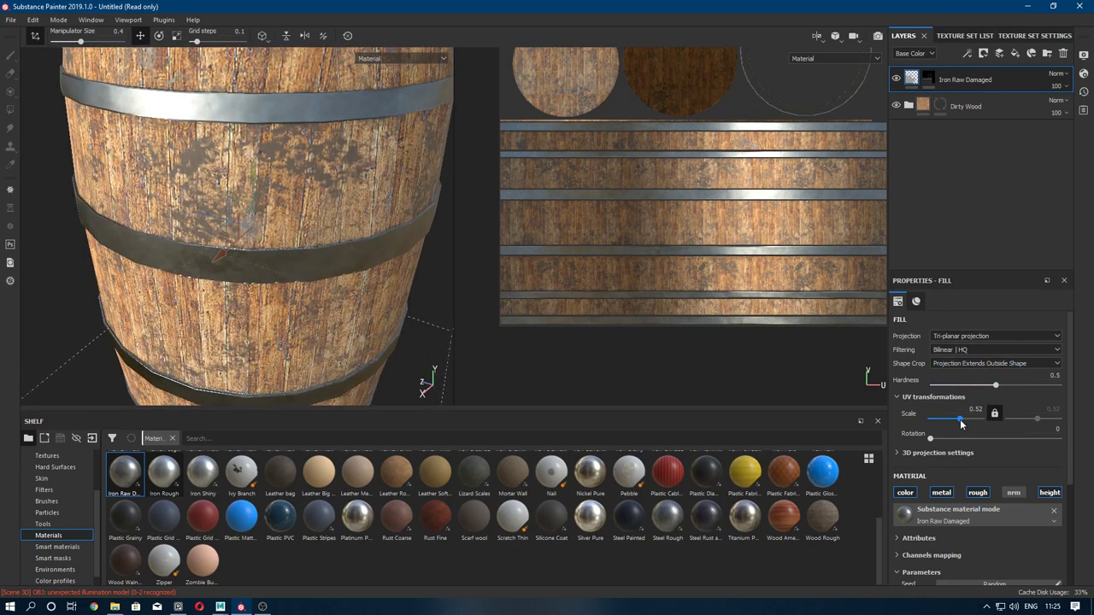
left_click_drag(961, 424, 960, 425)
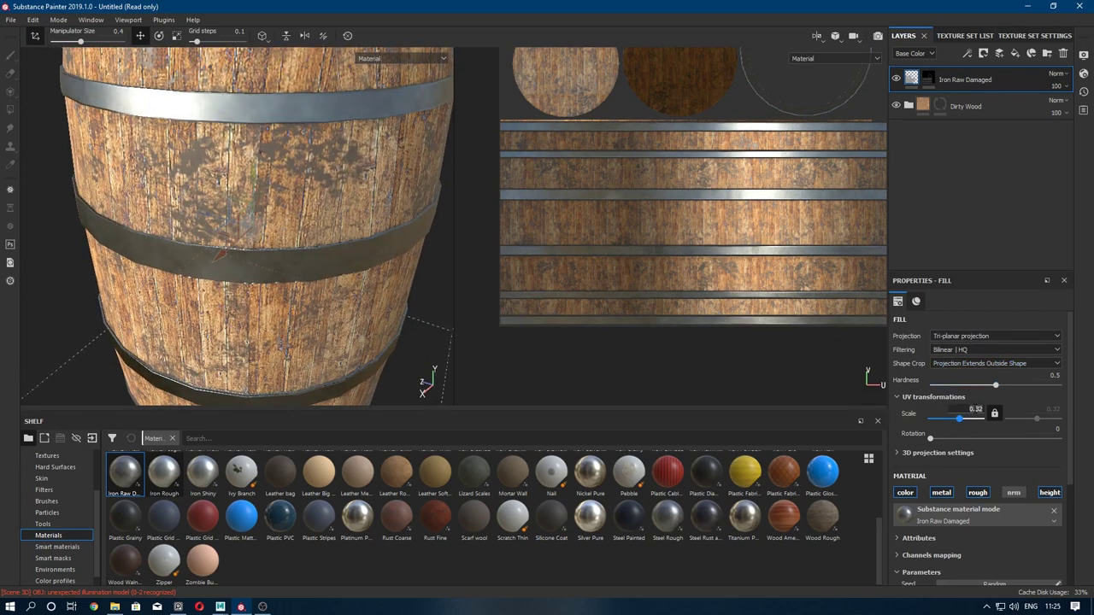
scroll(265, 180, "down", 5)
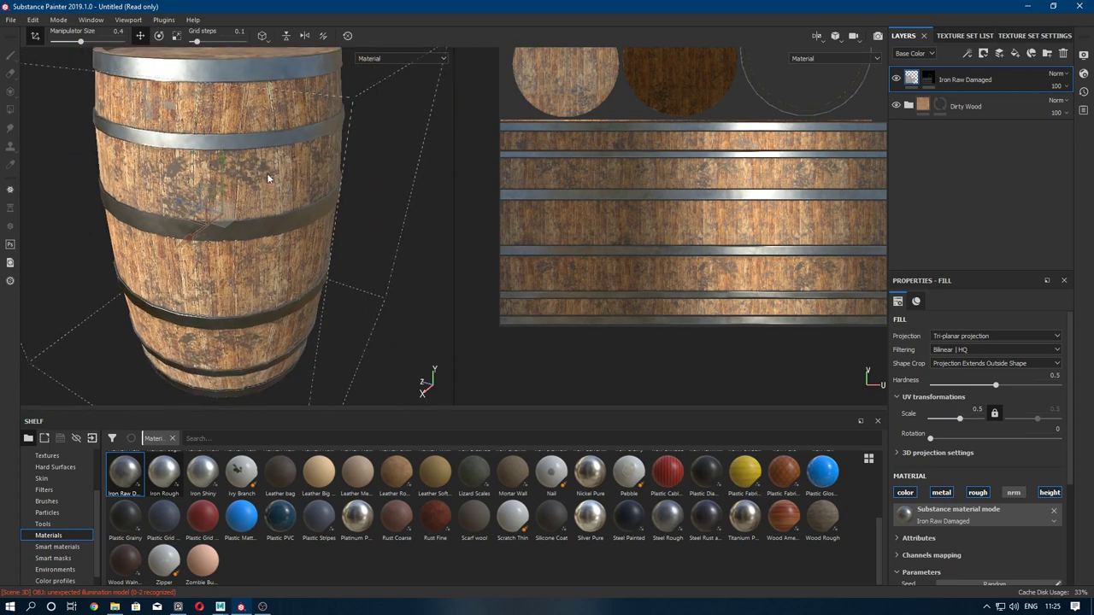
scroll(981, 502, "down", 3)
- Tint the Iron Raw Damaged base colour a pinkish grey
scroll(982, 501, "down", 1)
left_click(974, 463)
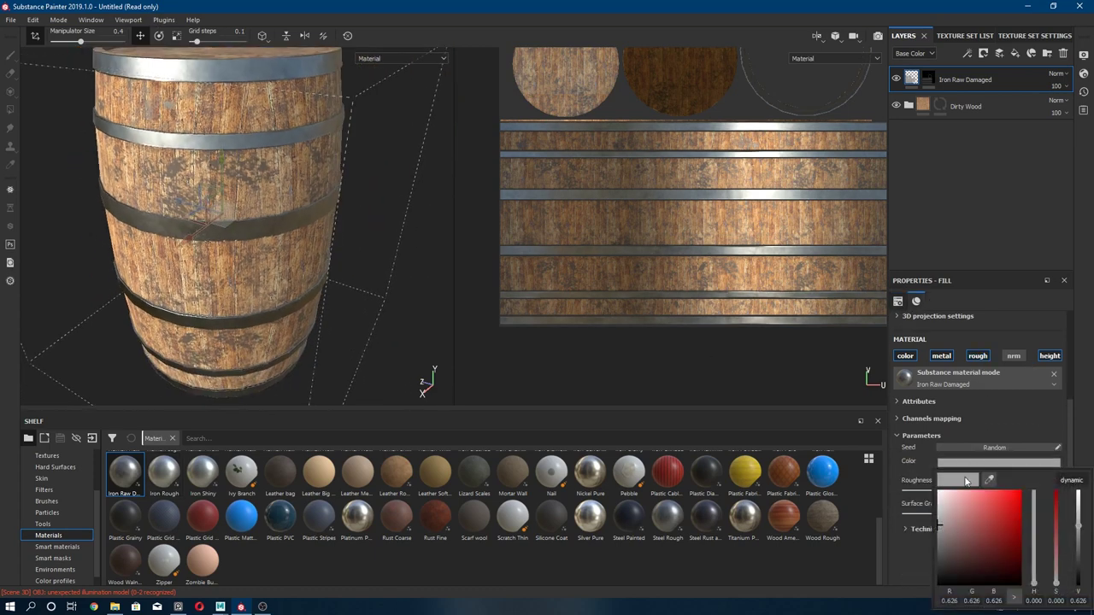
left_click(937, 534)
left_click(216, 120)
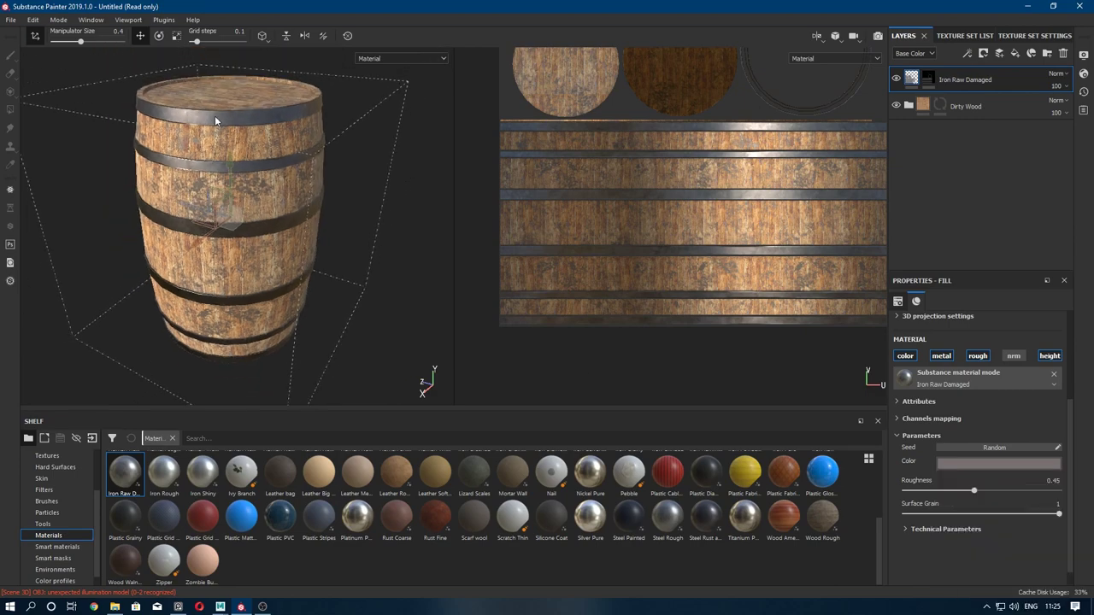
left_click_drag(215, 121, 249, 200, "alt")
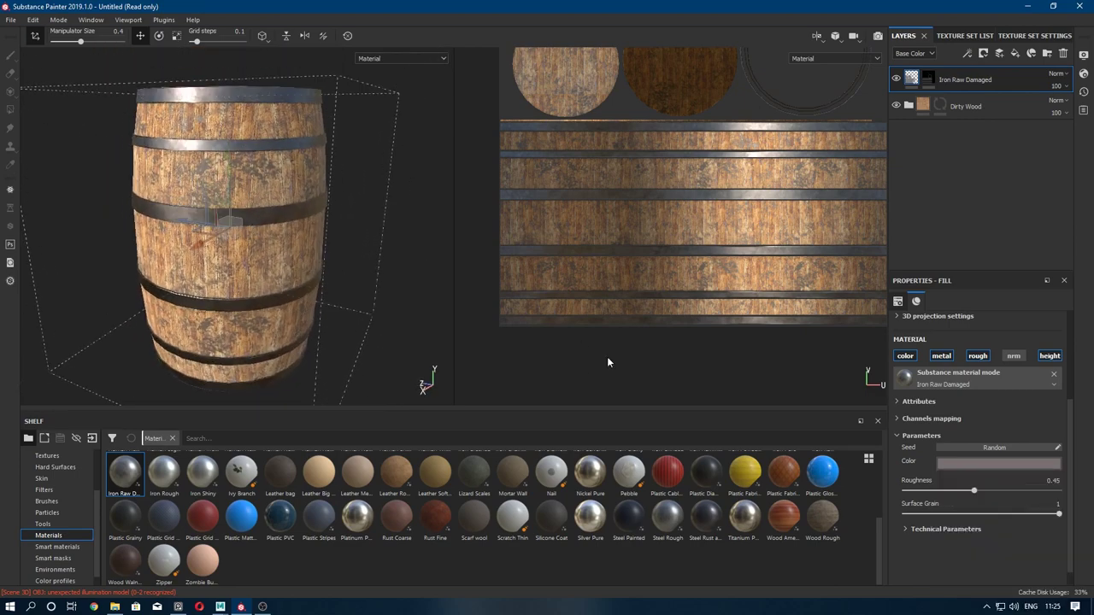
- Raise the iron's roughness from 0.45 to 0.64 and check the barrel from the side
scroll(329, 258, "up", 3)
scroll(329, 258, "up", 3)
left_click_drag(973, 490, 1003, 491)
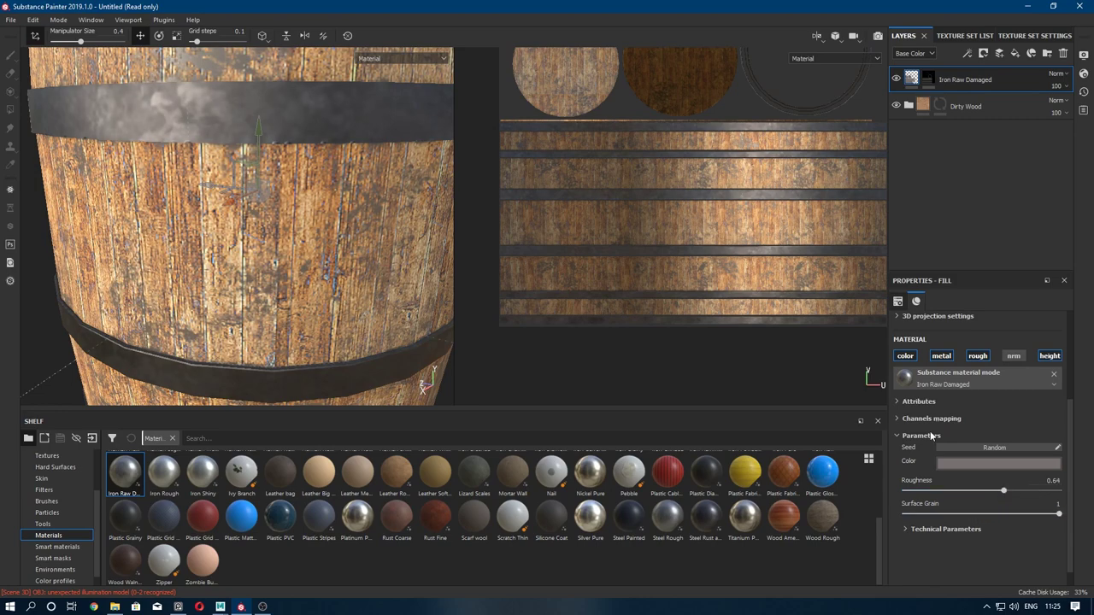
scroll(376, 362, "down", 3)
scroll(342, 299, "down", 3)
scroll(299, 239, "down", 2)
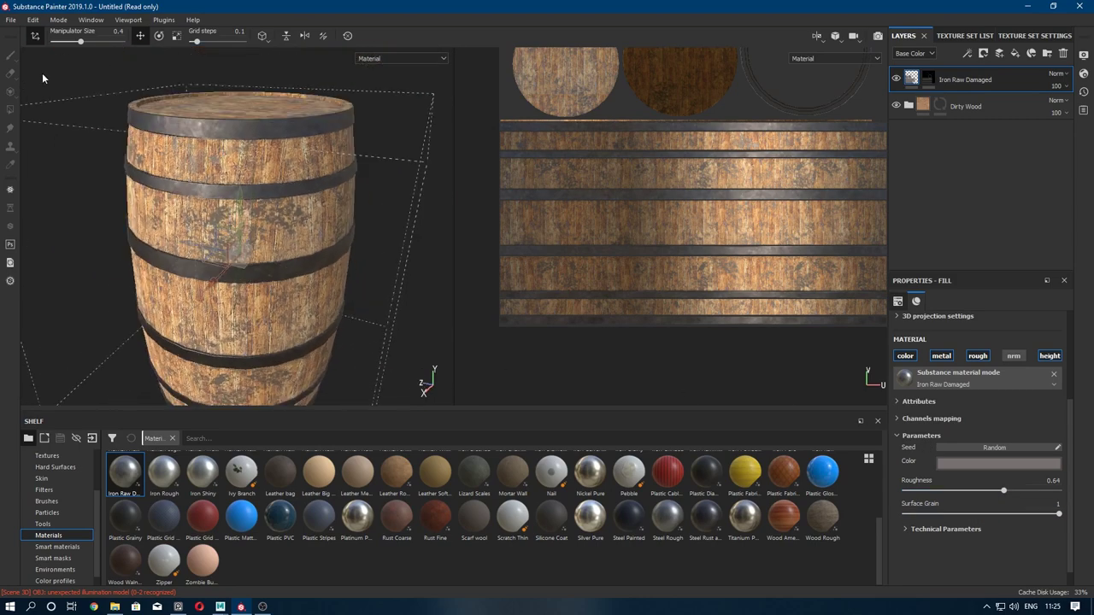
scroll(271, 205, "down", 2)
mouse_move(271, 205)
left_mouse_down("alt")
mouse_move(312, 215)
mouse_move(287, 250)
left_mouse_up("alt")
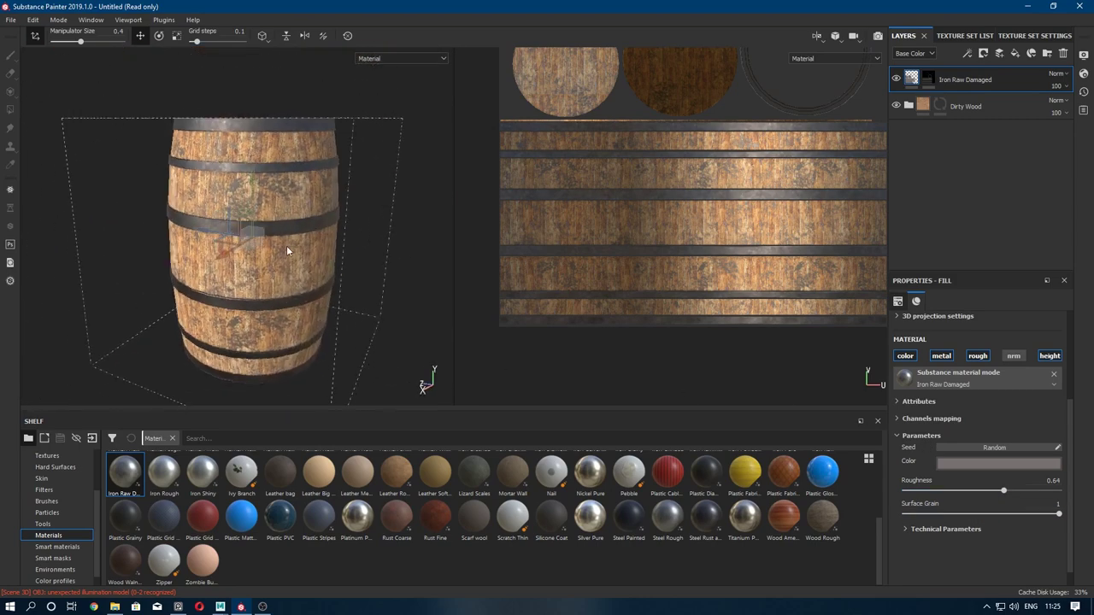